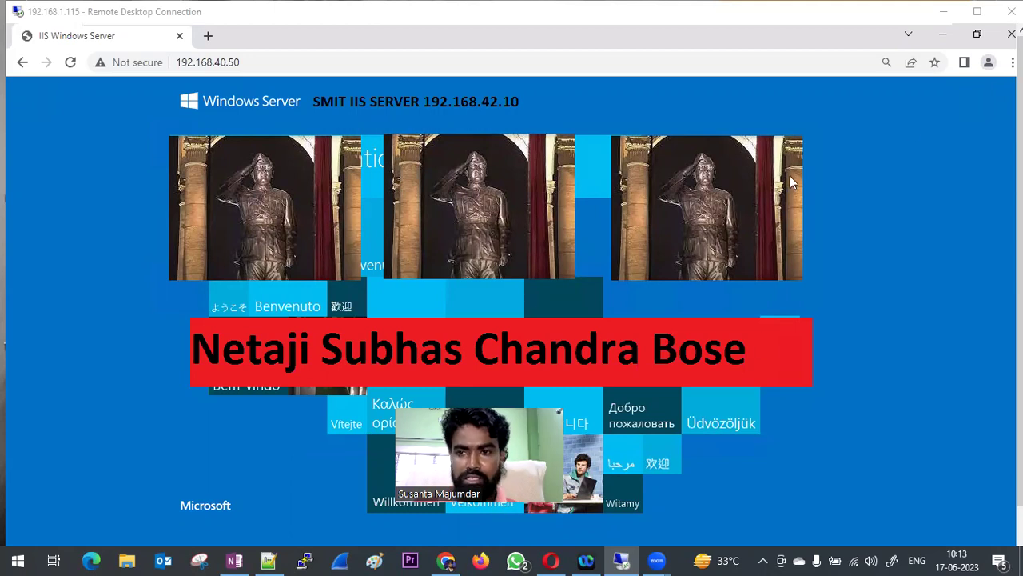
- Minimize the IIS test page and briefly open, then dismiss, the PuTTY configuration
{"action": "left_click", "coordinate": [944, 38]}
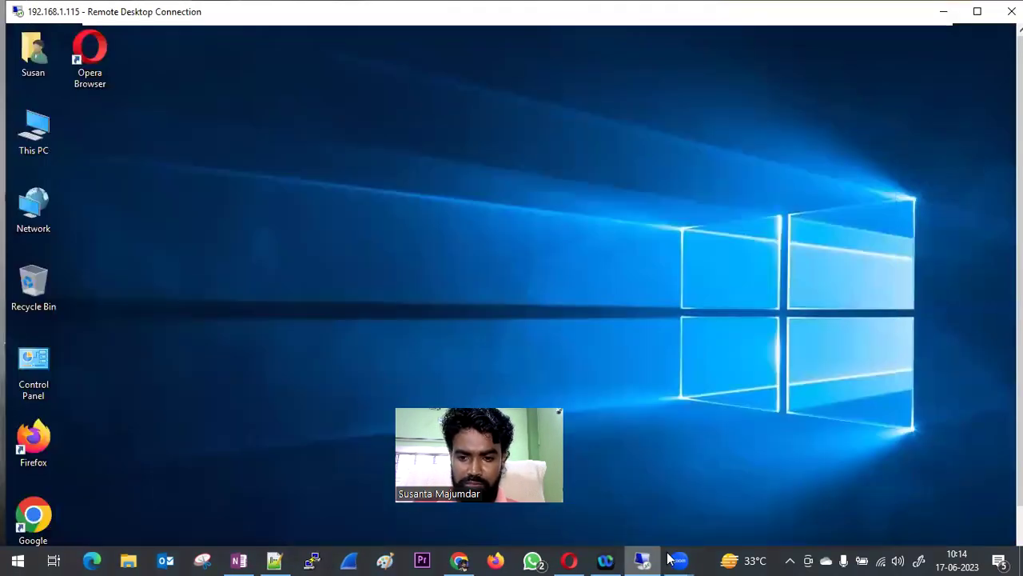
{"action": "left_click", "coordinate": [310, 562]}
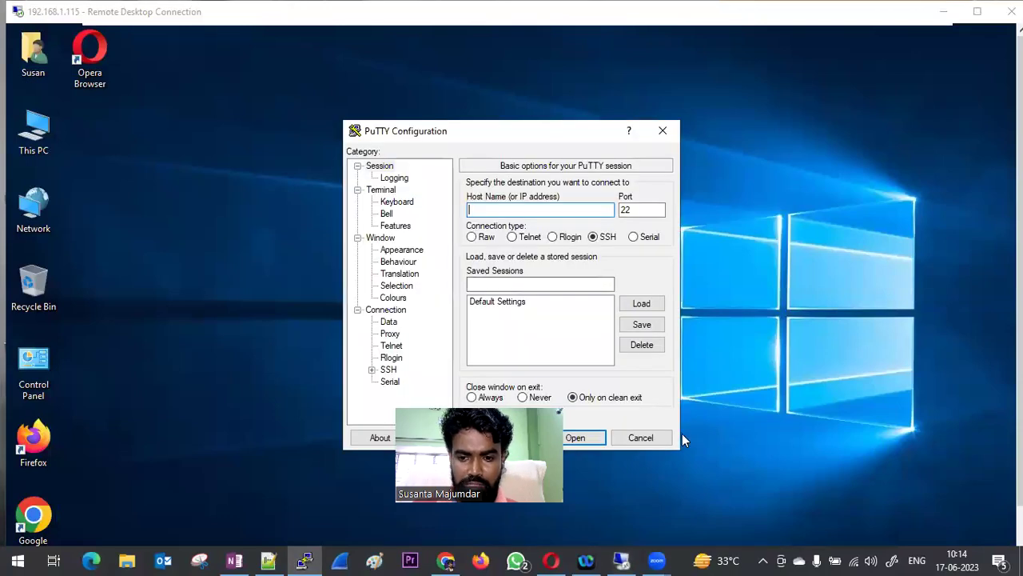
{"action": "left_click", "coordinate": [622, 560]}
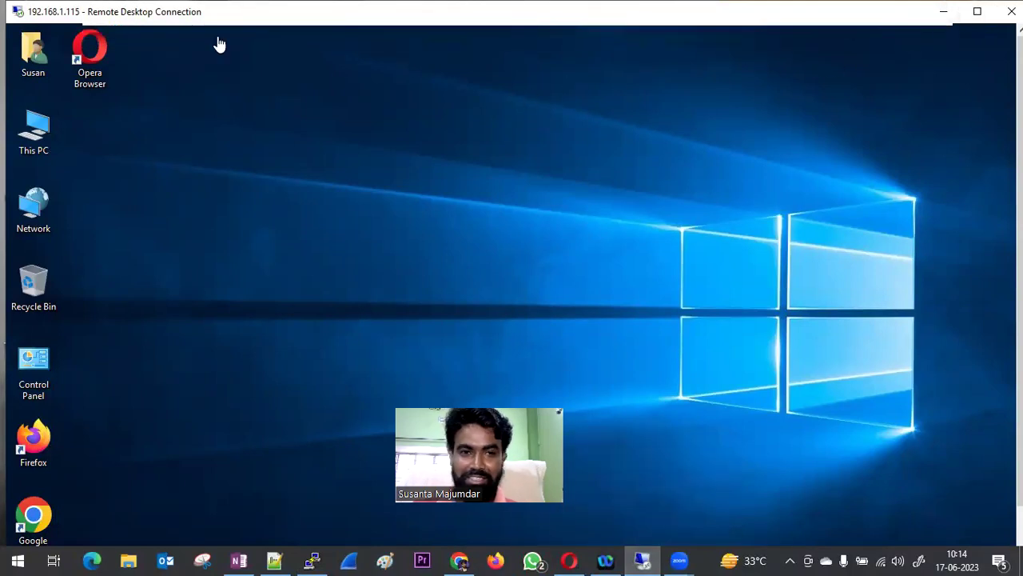
- Exit the VM's full screen and minimize VMware Workstation and the DOC folder window
{"action": "mouse_move", "coordinate": [264, 42]}
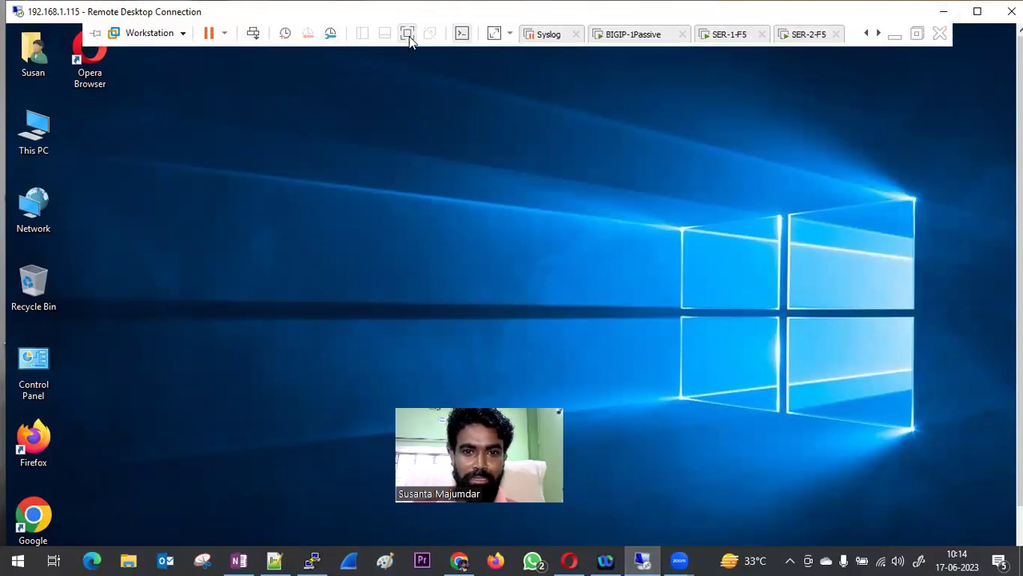
{"action": "left_click", "coordinate": [407, 33]}
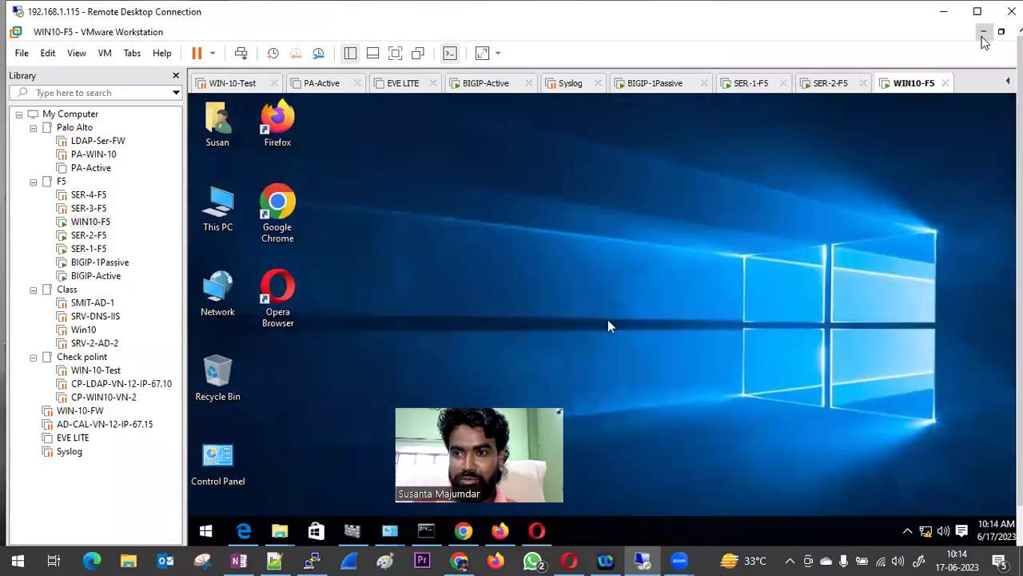
{"action": "left_click", "coordinate": [983, 31]}
{"action": "left_click", "coordinate": [942, 40]}
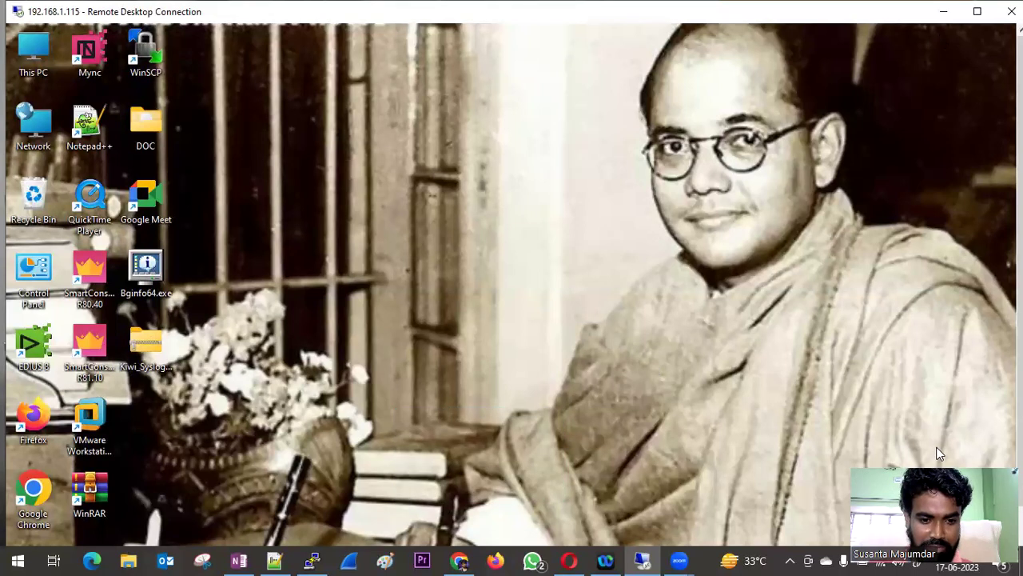
- Reopen and dismiss PuTTY settings, then show the remote desktop to 192.168.1.115 full screen
{"action": "left_click", "coordinate": [312, 560]}
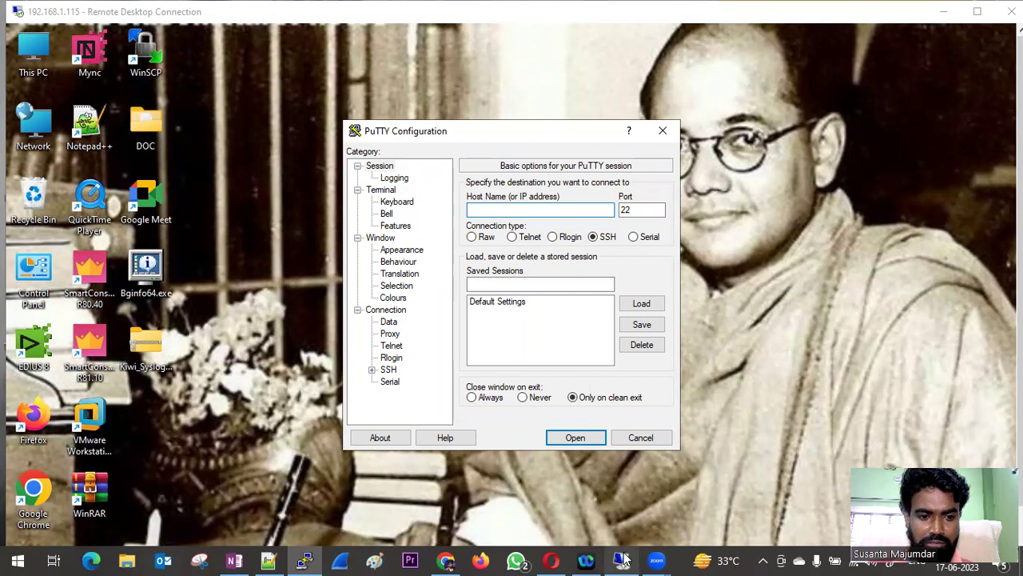
{"action": "mouse_move", "coordinate": [622, 559]}
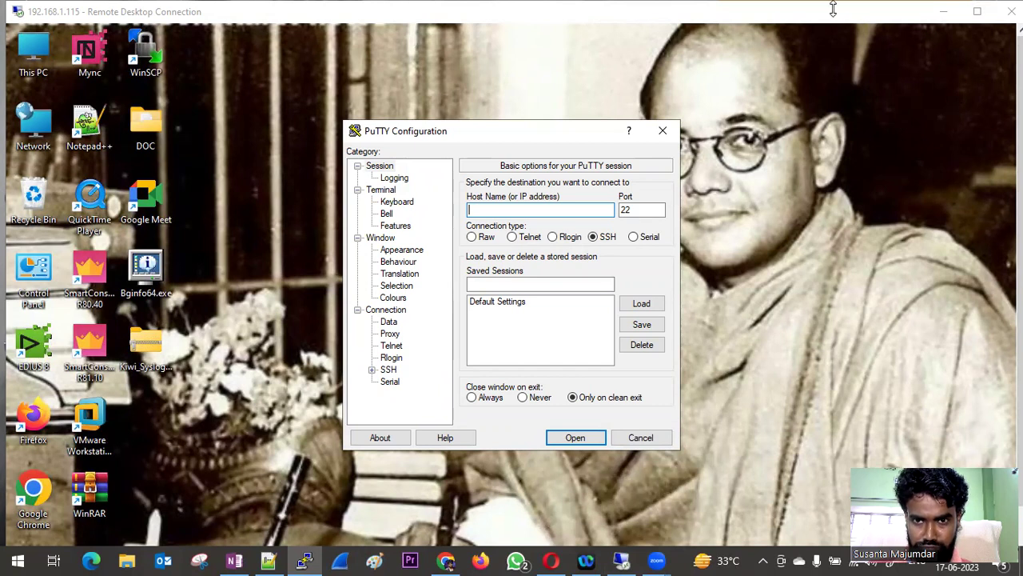
{"action": "left_click", "coordinate": [977, 11]}
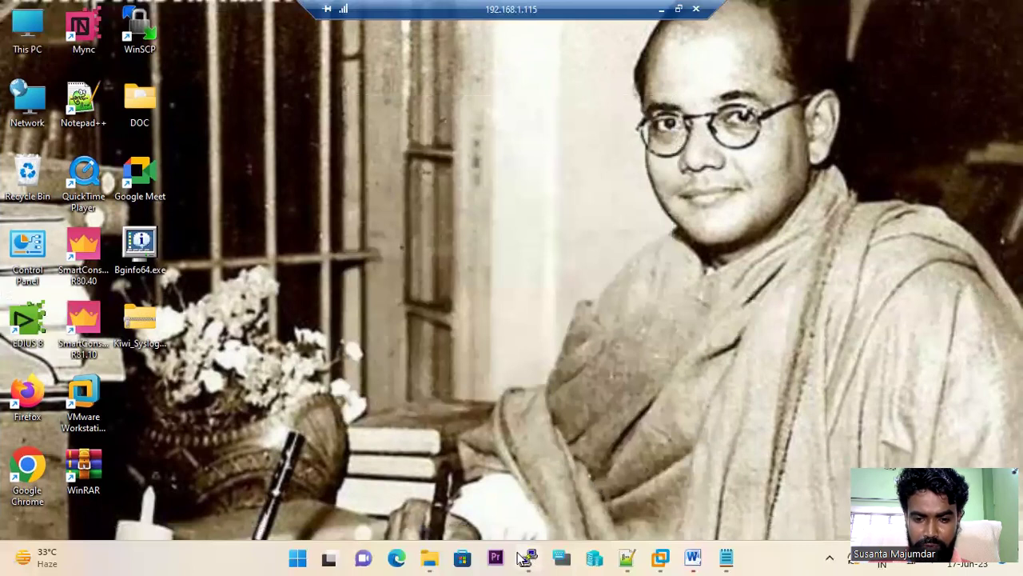
- Switch to the SMITF5 session and quit tmsh to reach the bash shell
{"action": "left_click", "coordinate": [528, 557]}
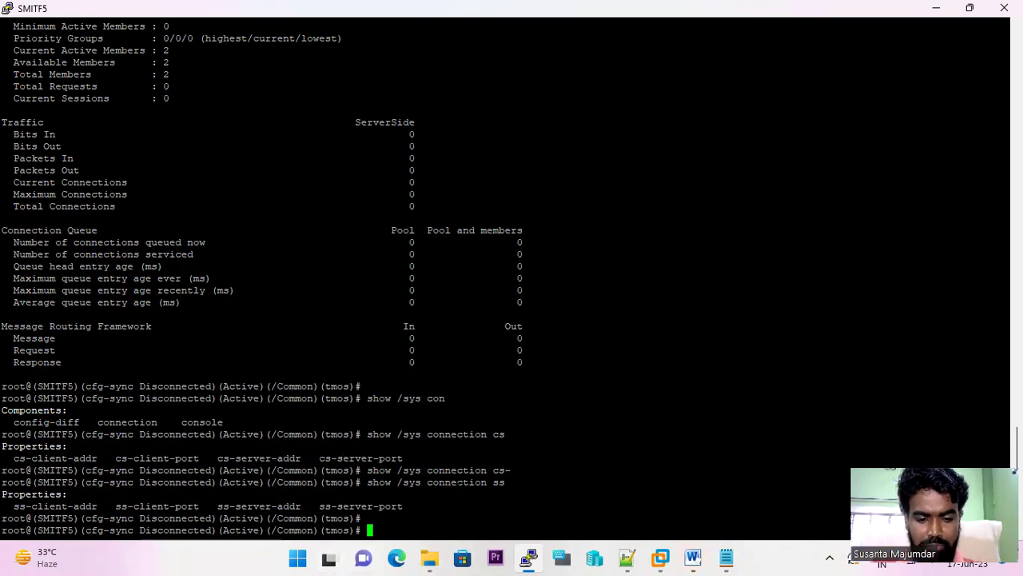
{"action": "type", "text": "qu"}
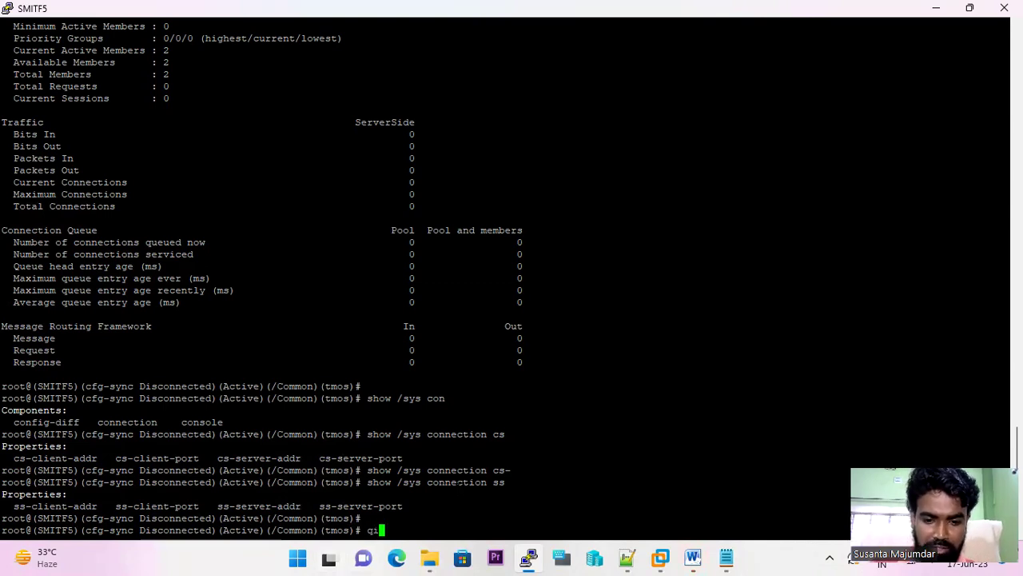
{"action": "type", "text": "t"}
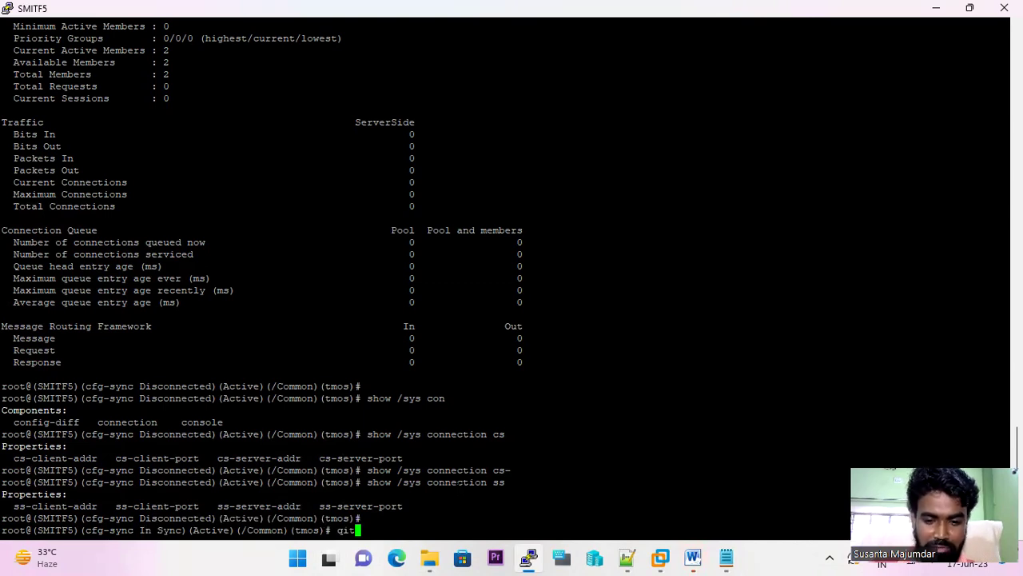
{"action": "type", "text": "e"}
{"action": "key", "text": "Return"}
{"action": "key", "text": "Return"}
{"action": "type", "text": "quit"}
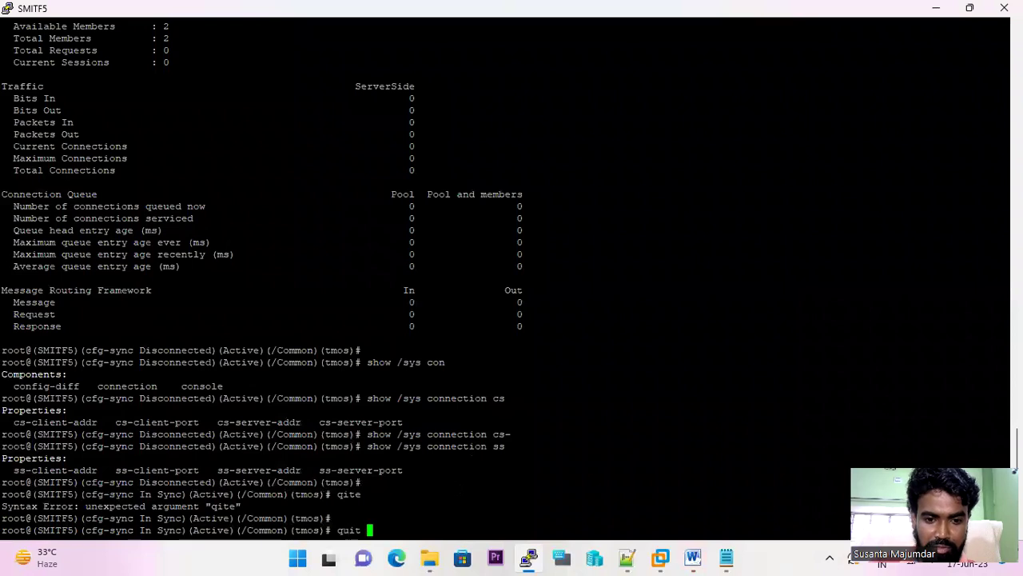
{"action": "key", "text": "Return"}
{"action": "key", "text": "Return"}
{"action": "key", "text": "Return"}
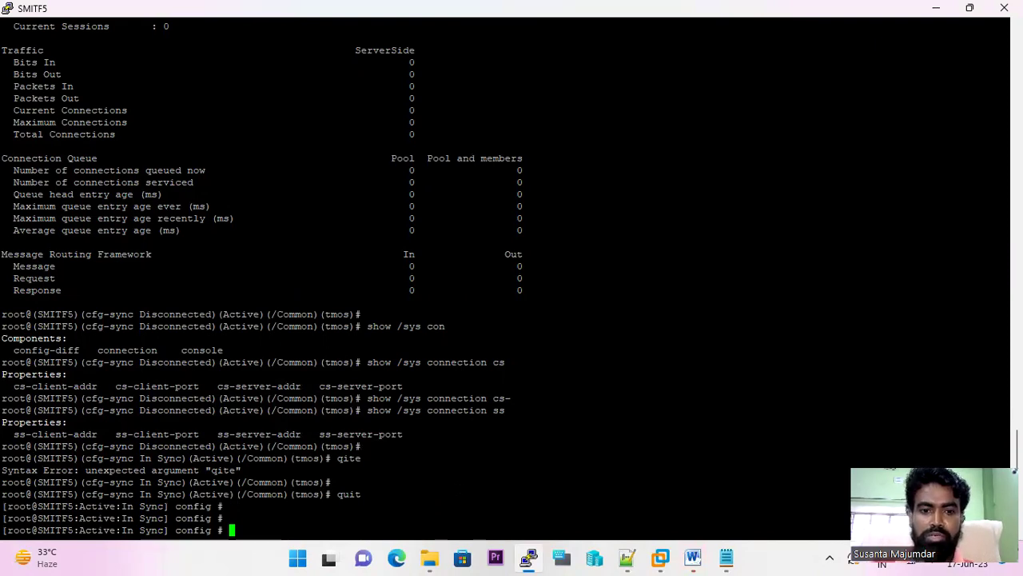
- Start tmsh again, then quit it to return to the config prompt
{"action": "type", "text": "tms"}
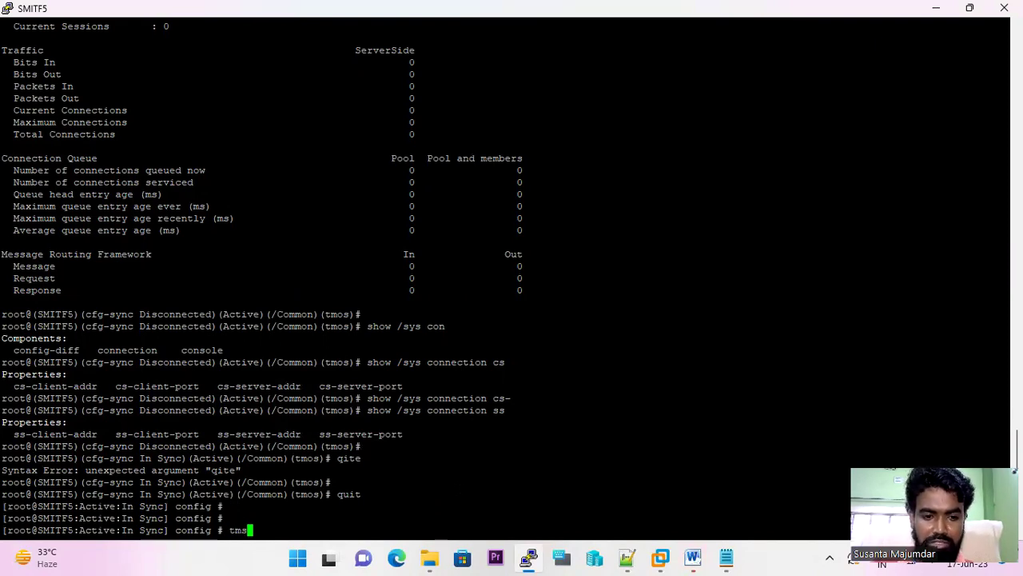
{"action": "type", "text": "h"}
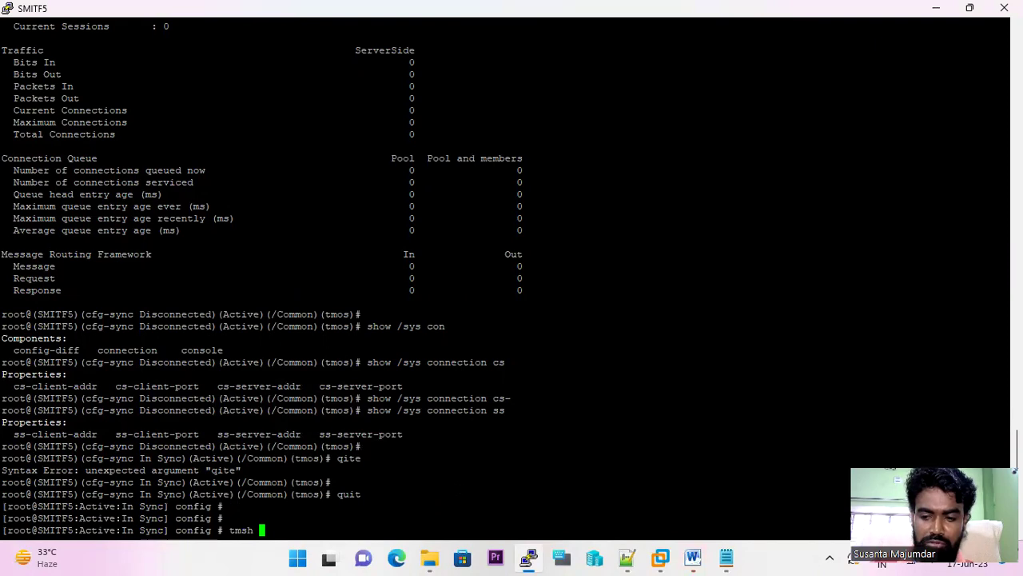
{"action": "key", "text": "Return"}
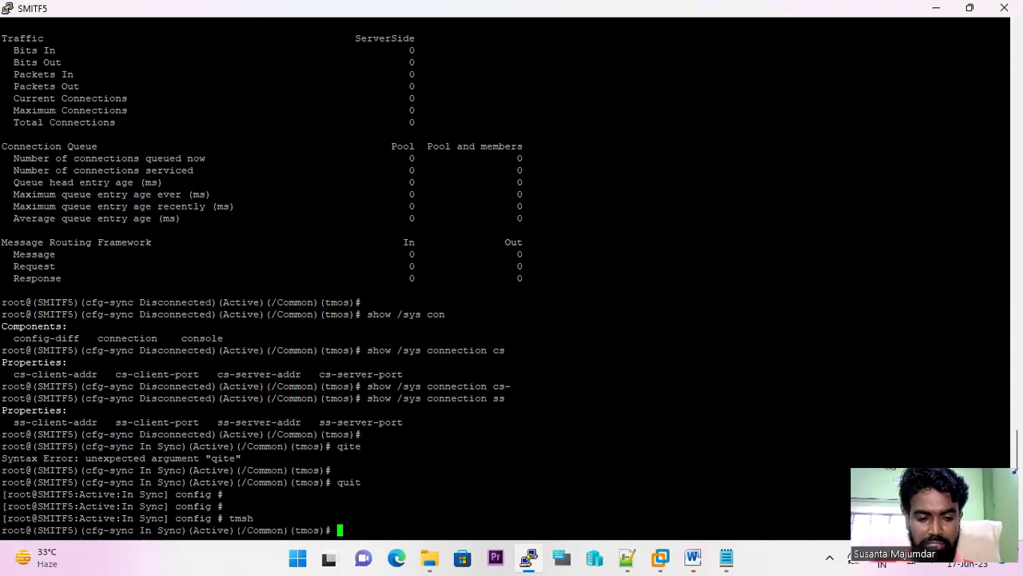
{"action": "type", "text": "qui"}
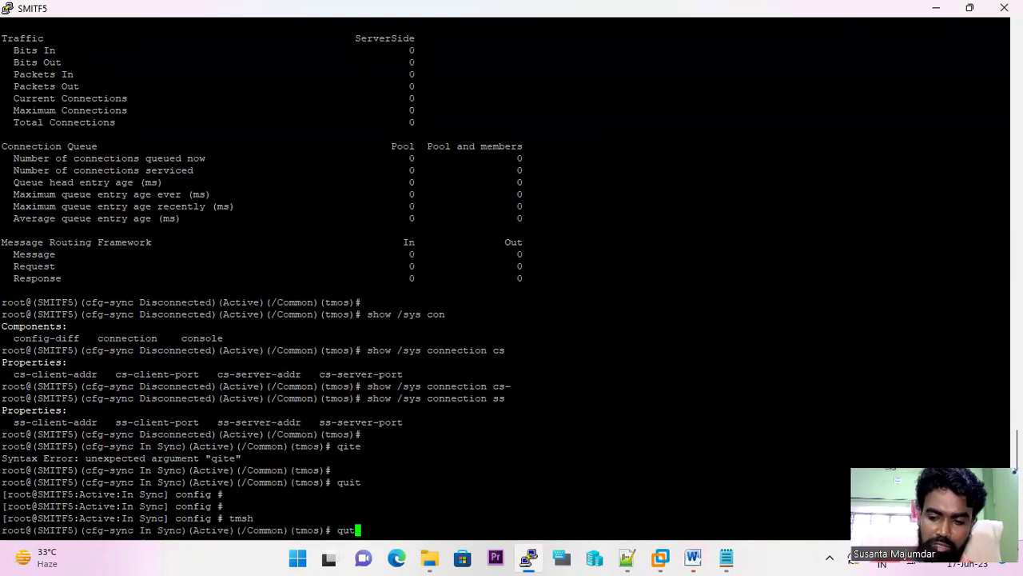
{"action": "type", "text": "t"}
{"action": "key", "text": "Return"}
{"action": "key", "text": "Return"}
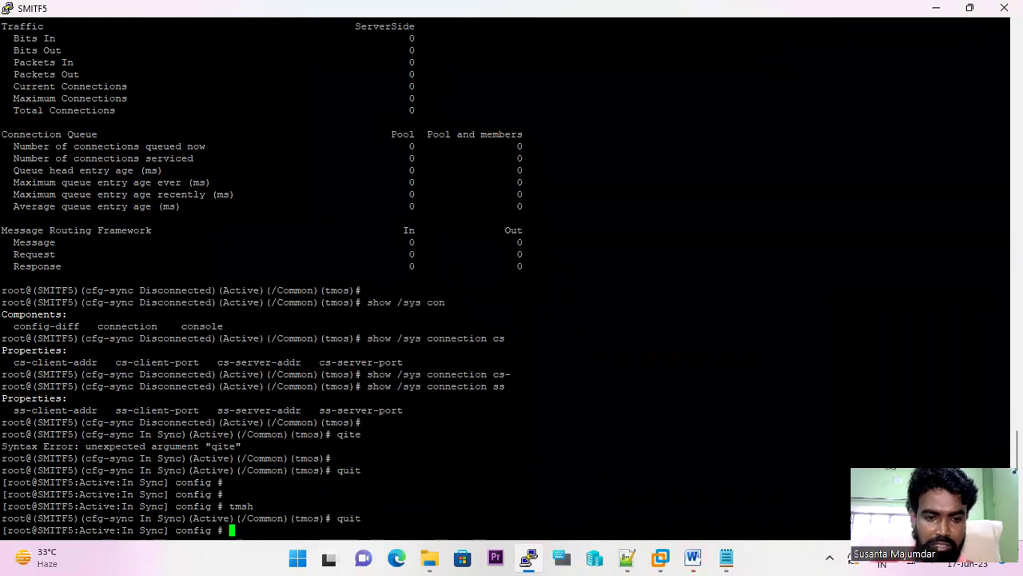
{"action": "key", "text": "Return"}
{"action": "key", "text": "Return"}
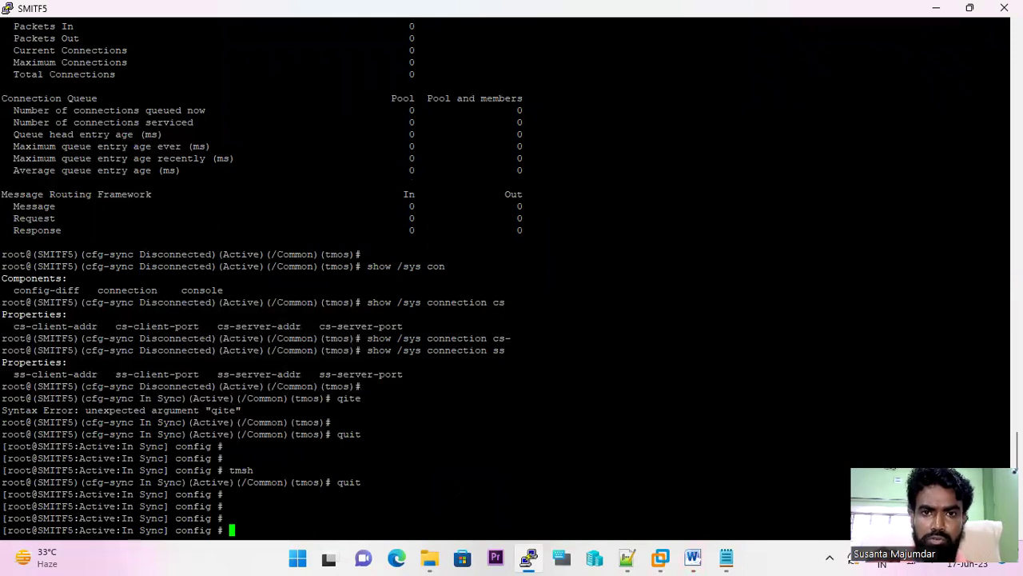
- Ping 8.8.8.8 and test telnet to 8.8.8.8 port 443, both unreachable
{"action": "type", "text": "pin"}
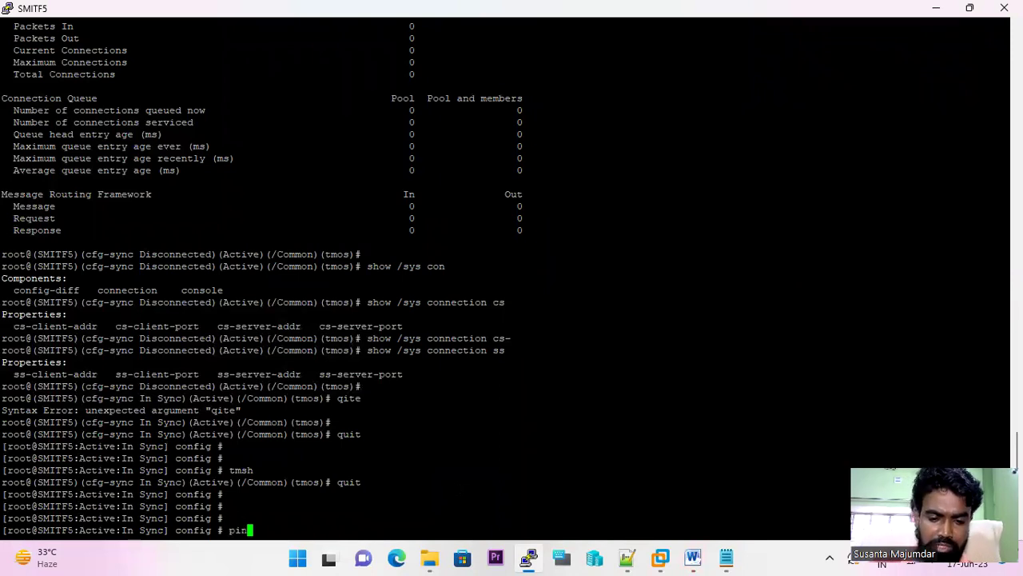
{"action": "type", "text": "g 8.8.8.8"}
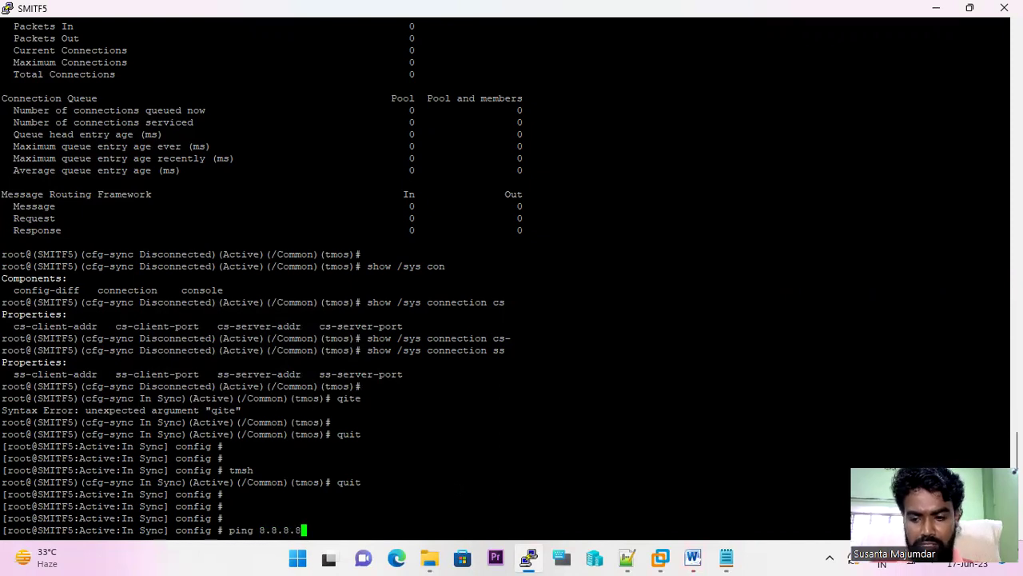
{"action": "key", "text": "Return"}
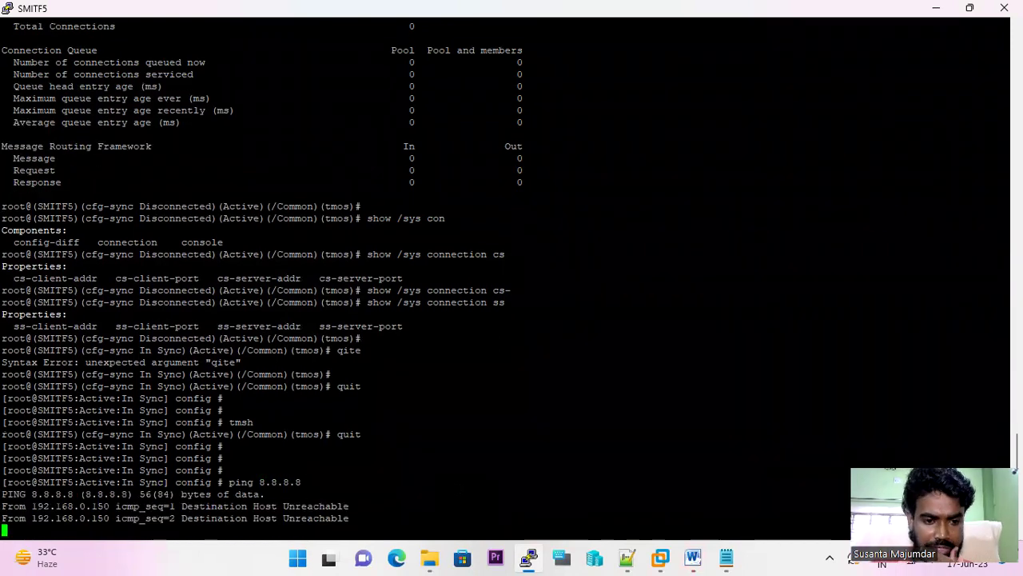
{"action": "key", "text": "ctrl+c"}
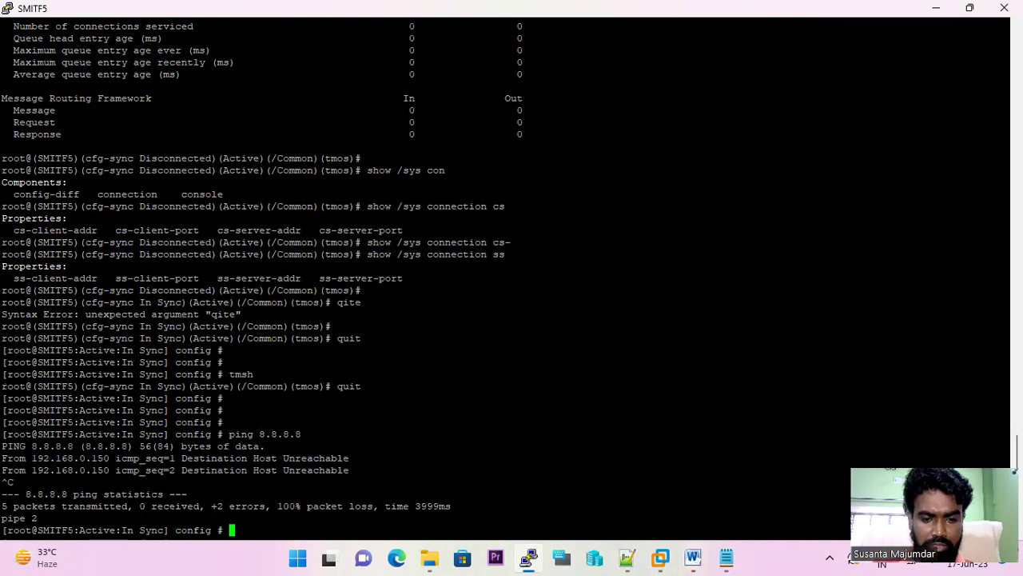
{"action": "type", "text": "telnet "}
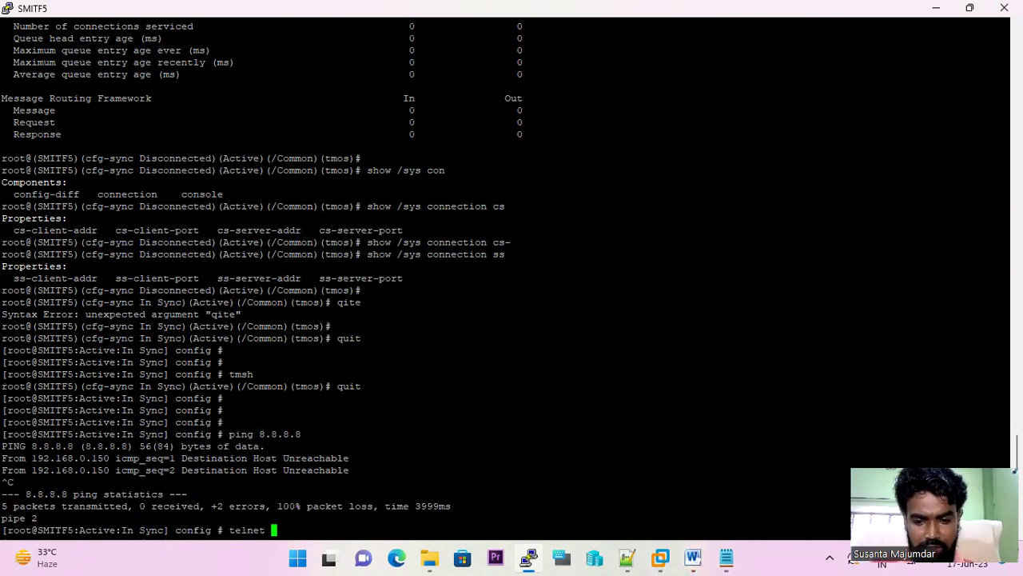
{"action": "type", "text": "8.8.8.8"}
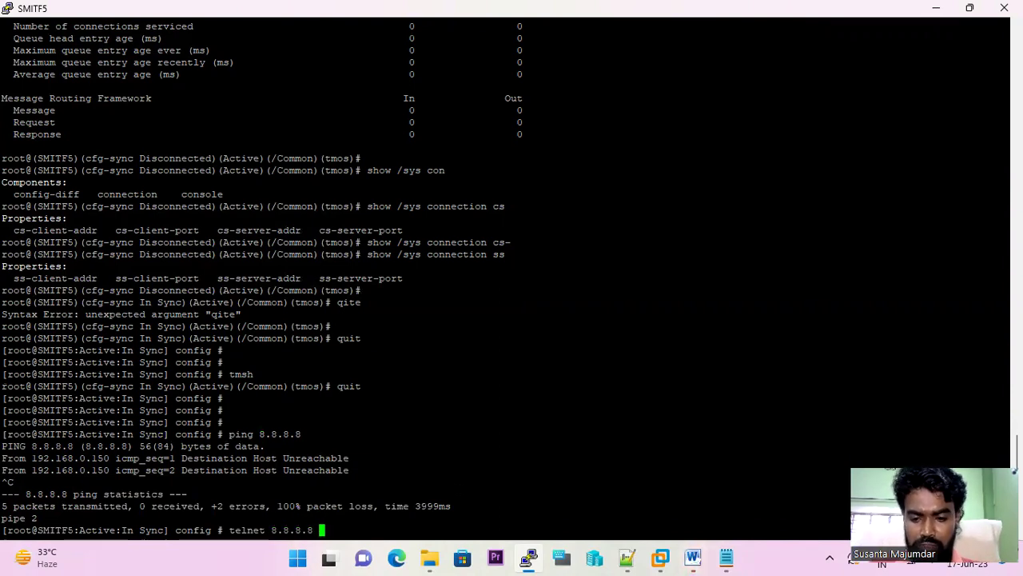
{"action": "type", "text": " 443"}
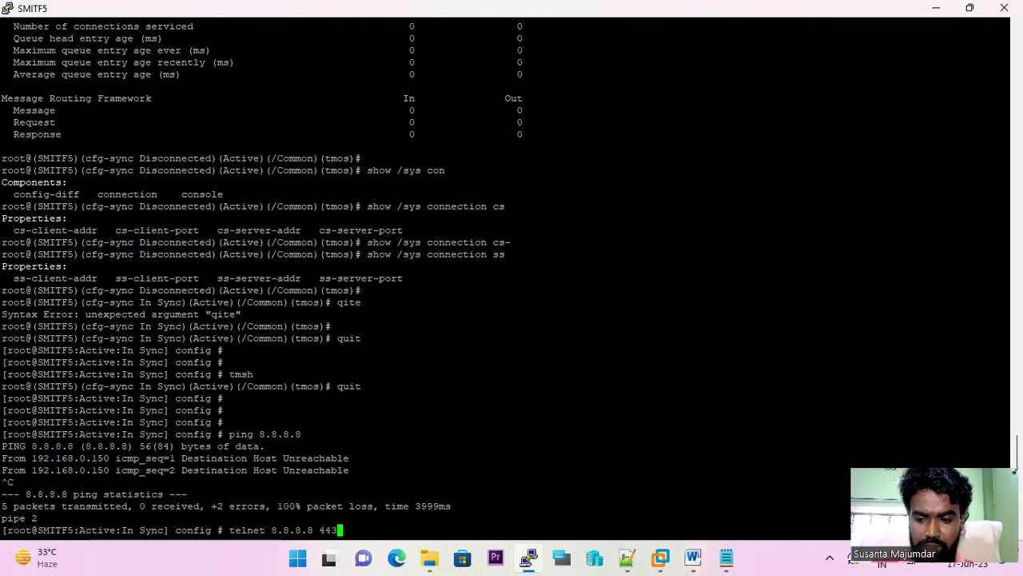
{"action": "key", "text": "Return"}
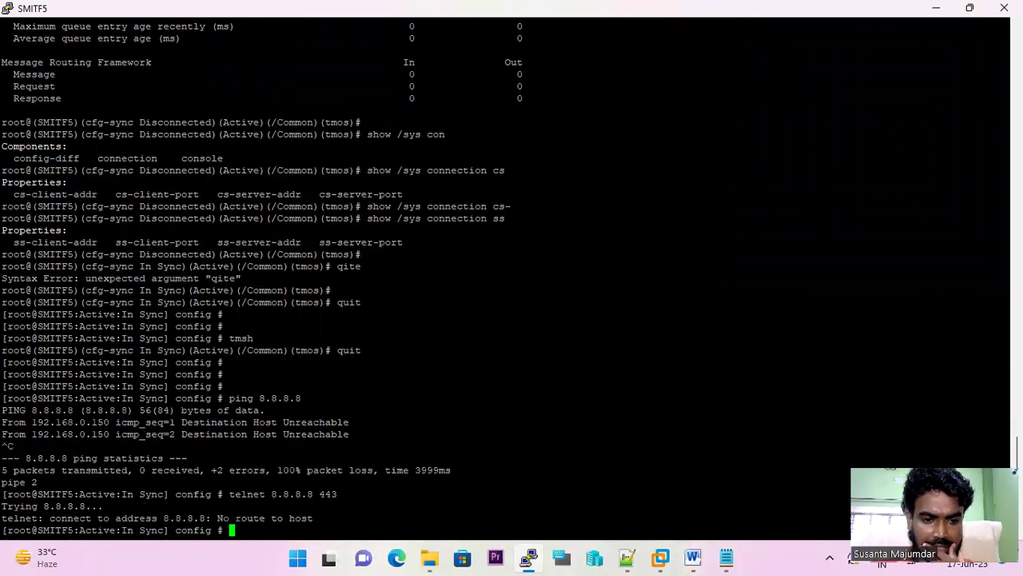
- Run netstat -a to list all sockets, then recall the command
{"action": "type", "text": "net"}
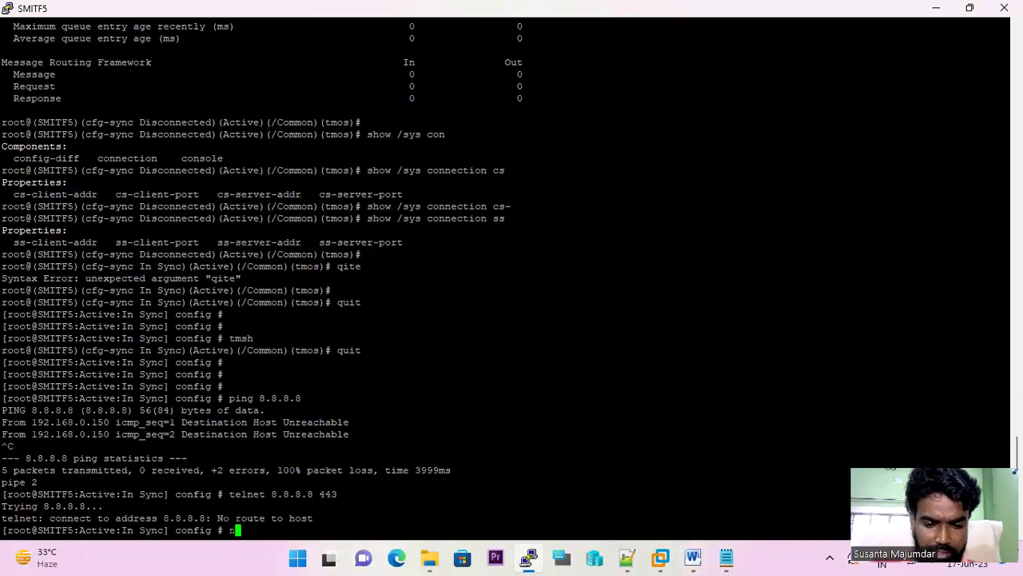
{"action": "type", "text": "stat "}
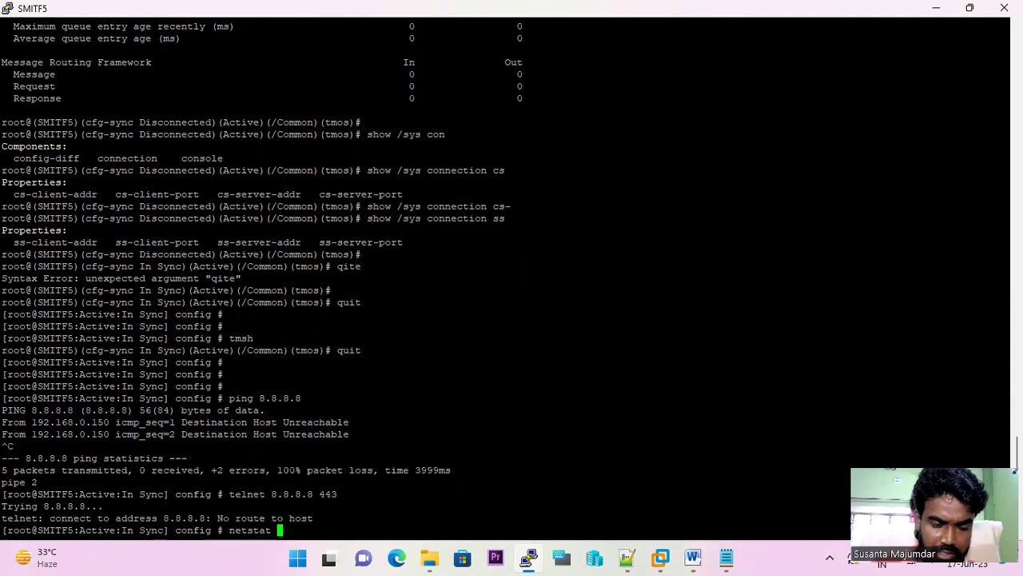
{"action": "type", "text": "-"}
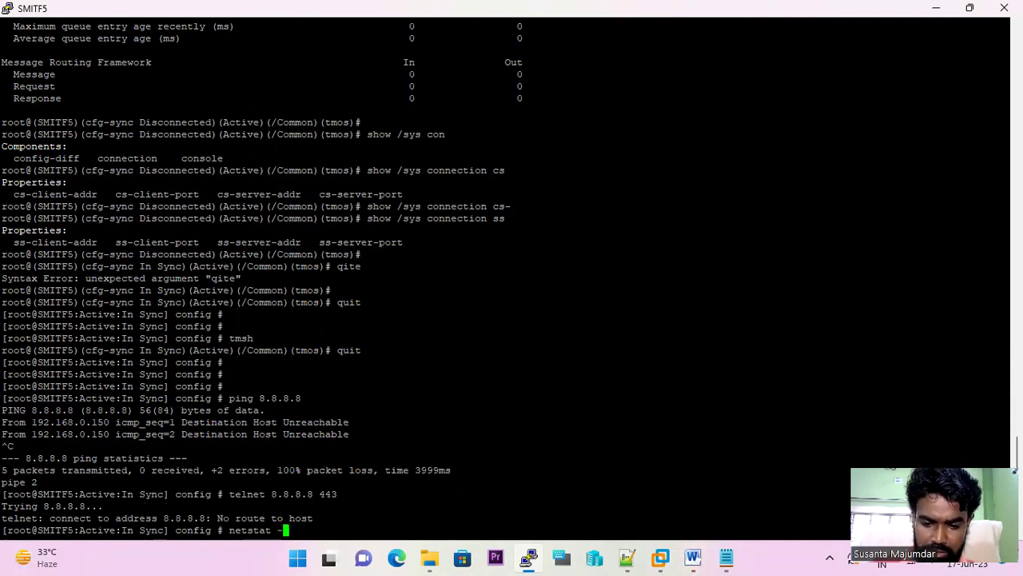
{"action": "type", "text": "a"}
{"action": "key", "text": "Return"}
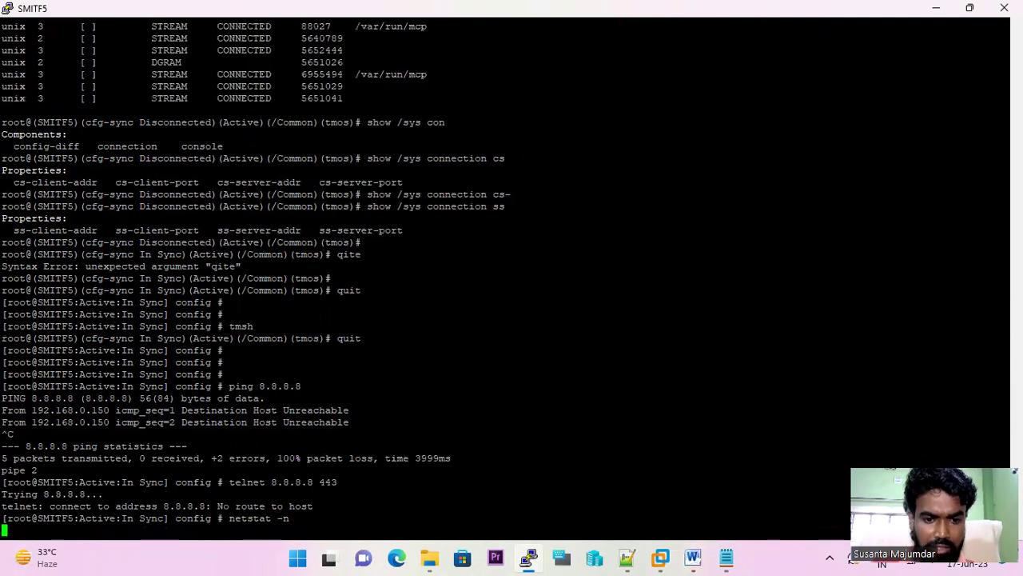
{"action": "key", "text": "Up"}
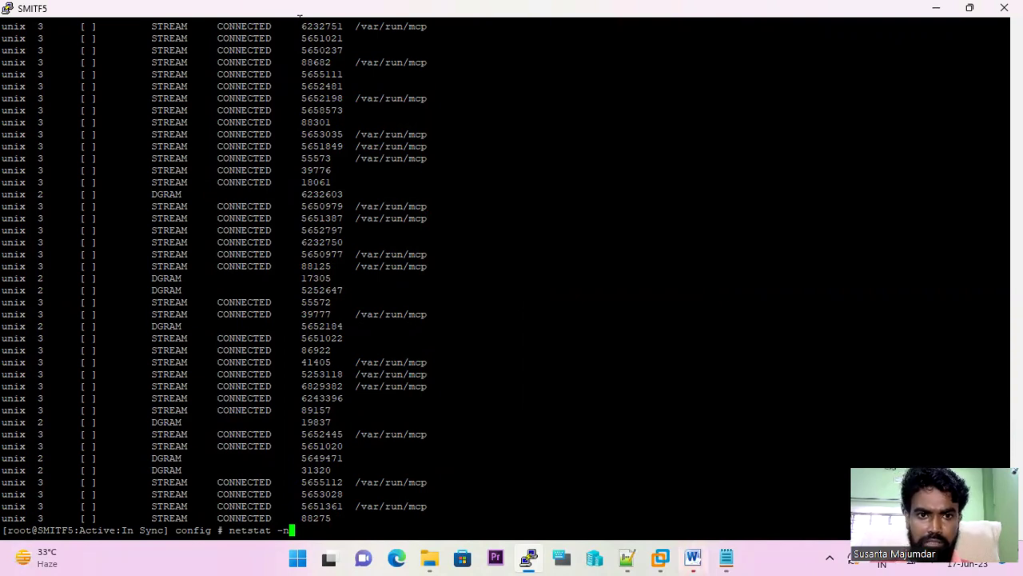
{"action": "mouse_move", "coordinate": [300, 4]}
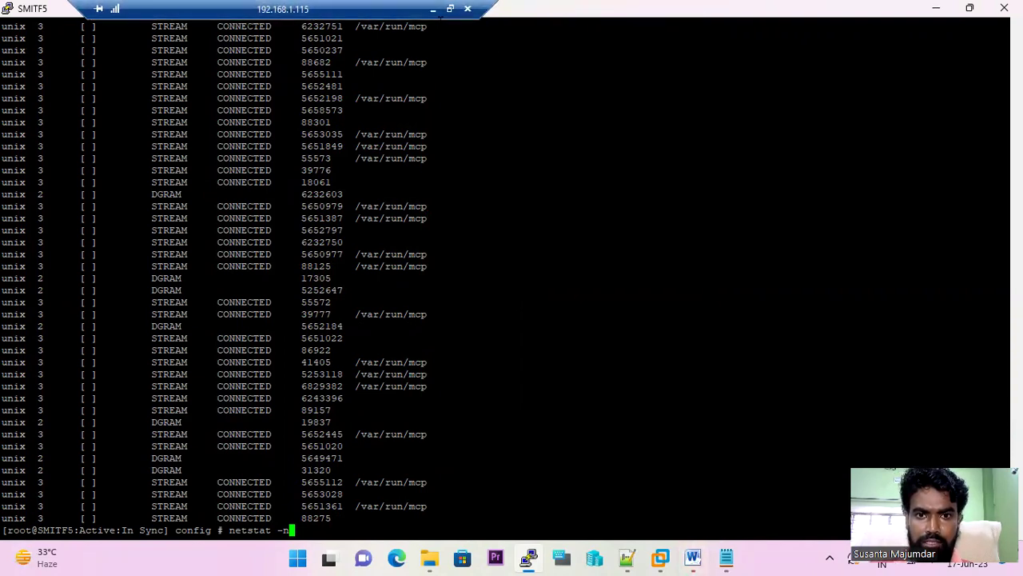
- Check the Notepad++ F5 notes at the netstat -r section, then return to the BIG-IP session
{"action": "left_click", "coordinate": [433, 8]}
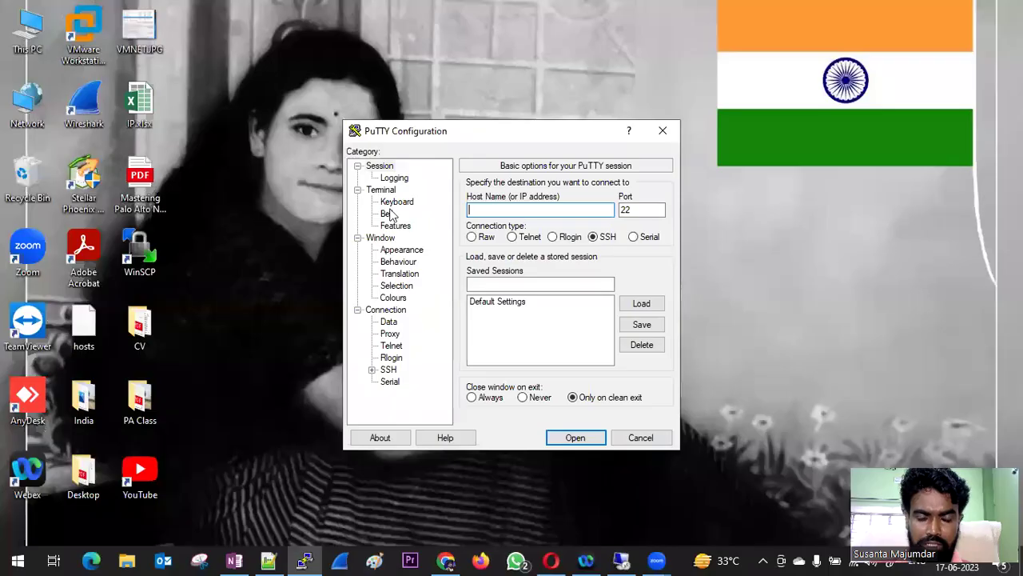
{"action": "left_click", "coordinate": [269, 559]}
{"action": "scroll", "coordinate": [237, 312], "scroll_direction": "up", "scroll_amount": 1}
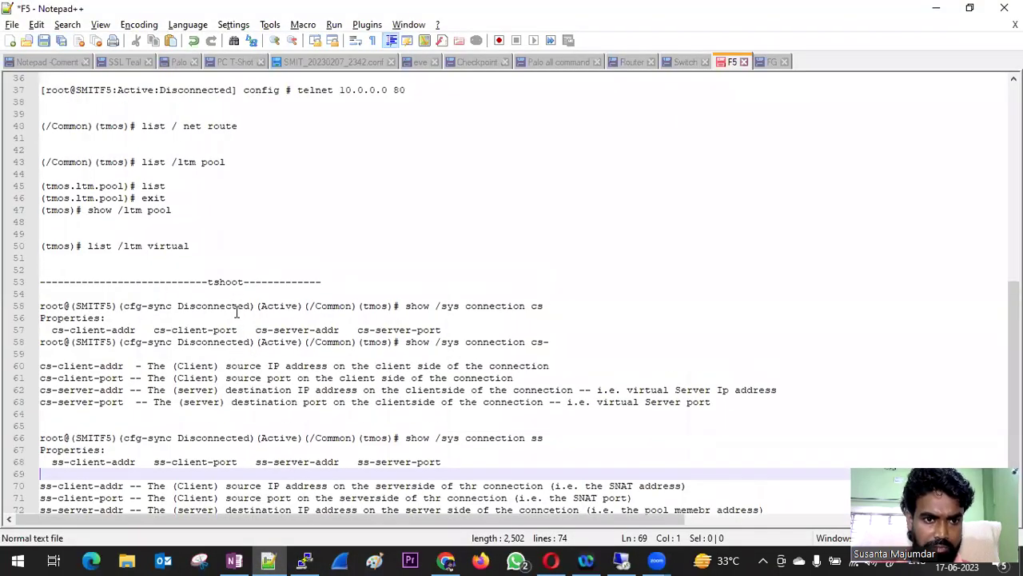
{"action": "scroll", "coordinate": [236, 311], "scroll_direction": "up", "scroll_amount": 2}
{"action": "scroll", "coordinate": [236, 312], "scroll_direction": "up", "scroll_amount": 3}
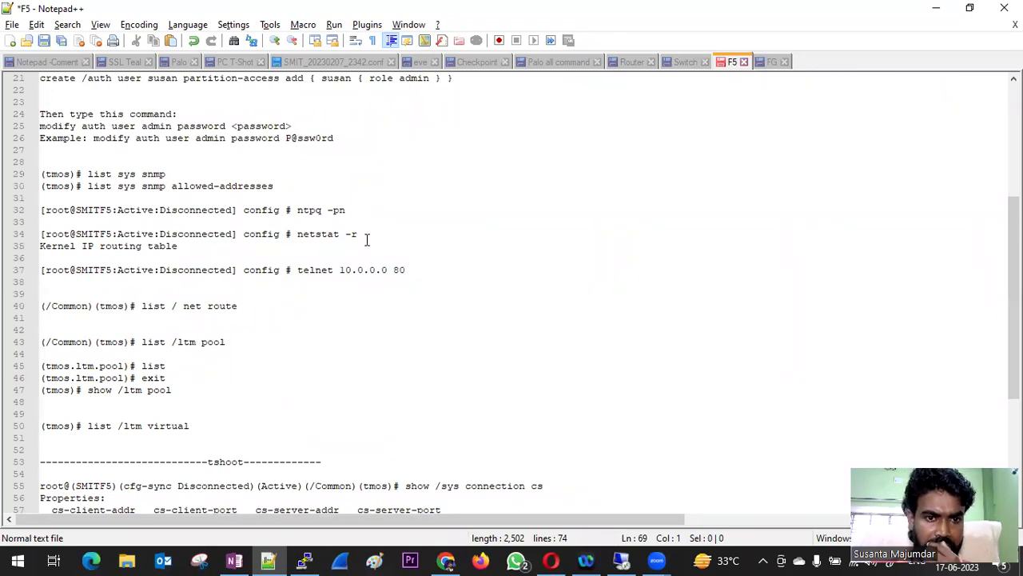
{"action": "left_click", "coordinate": [622, 560]}
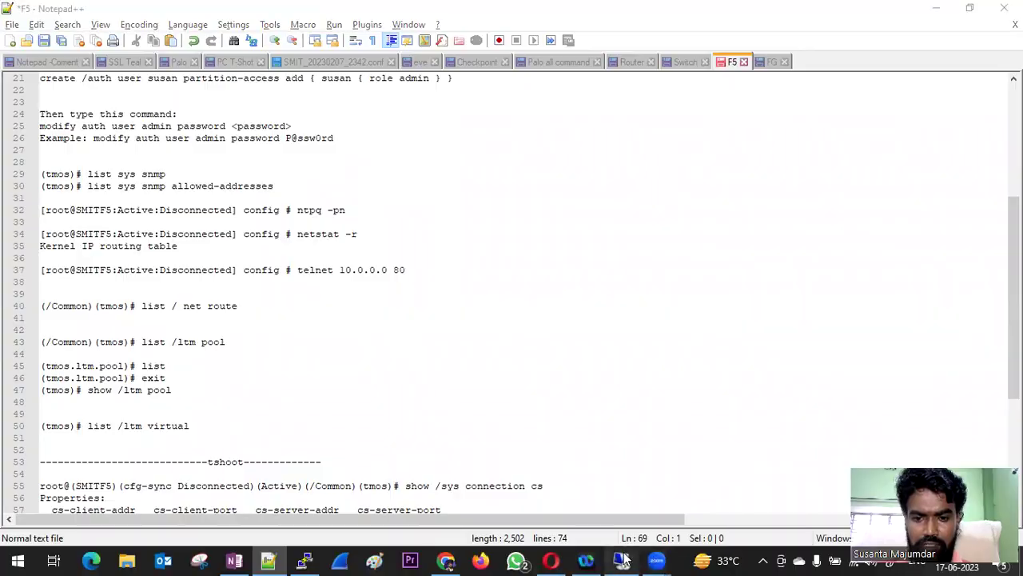
- Run netstat -r and highlight the default 192.168.0.1 route and the 192.168.40.0 and 192.168.42.0 rows
{"action": "type", "text": "r"}
{"action": "key", "text": "Return"}
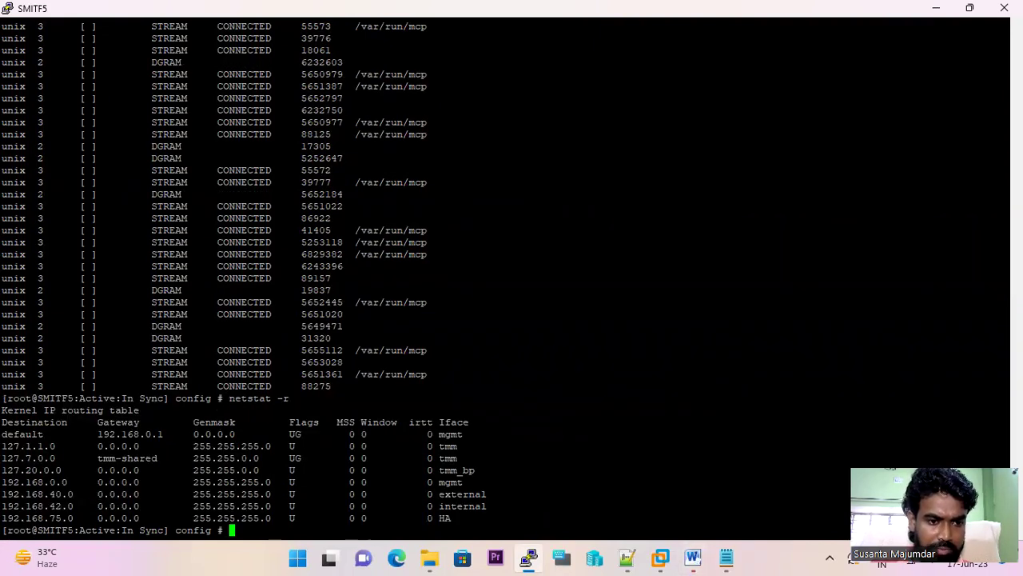
{"action": "left_click_drag", "start_coordinate": [1, 434], "coordinate": [162, 433]}
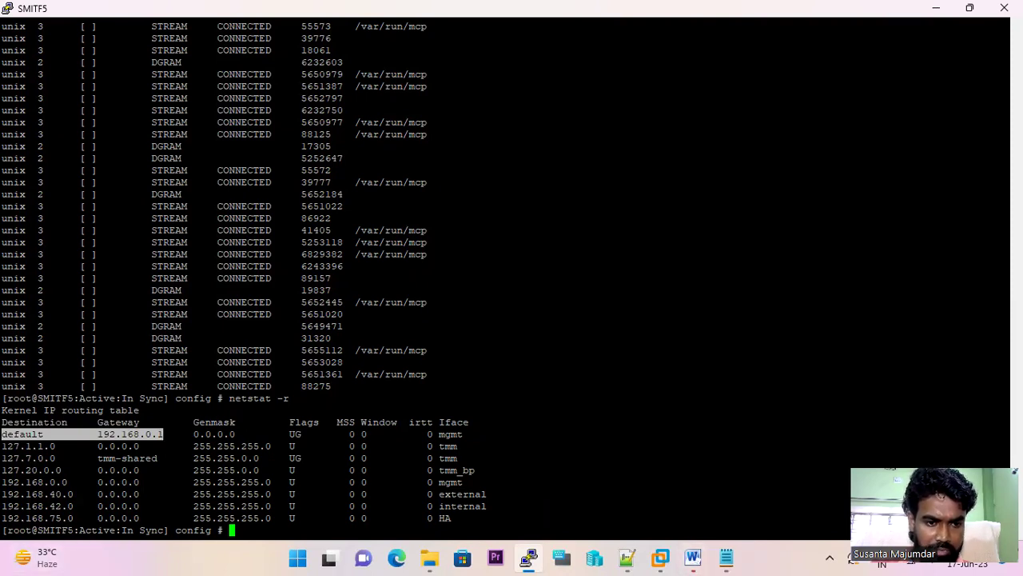
{"action": "left_click_drag", "start_coordinate": [1, 494], "coordinate": [84, 494]}
{"action": "left_click_drag", "start_coordinate": [2, 505], "coordinate": [145, 518]}
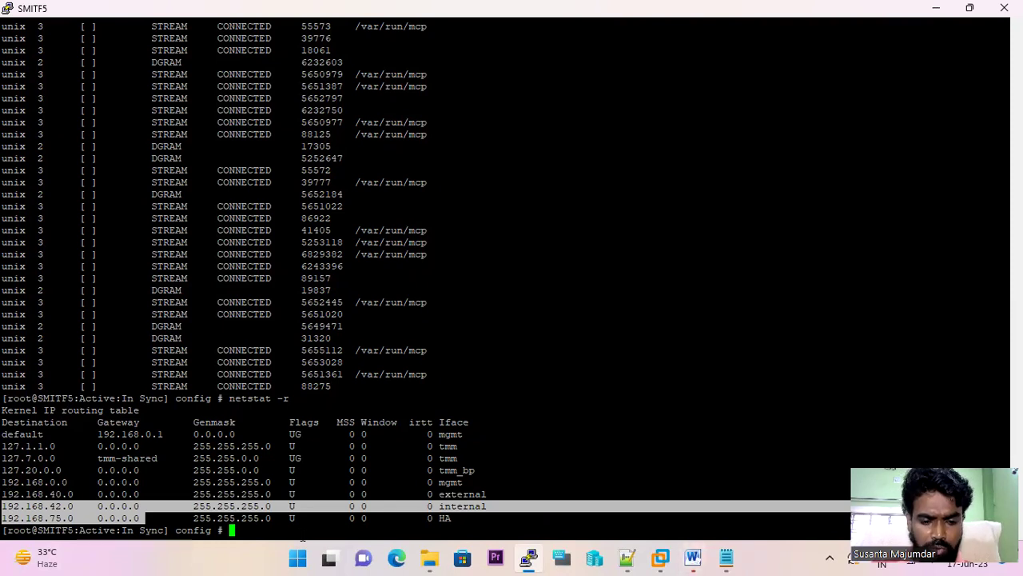
{"action": "type", "text": "netstat"}
{"action": "key", "text": "Tab"}
{"action": "key", "text": "Tab"}
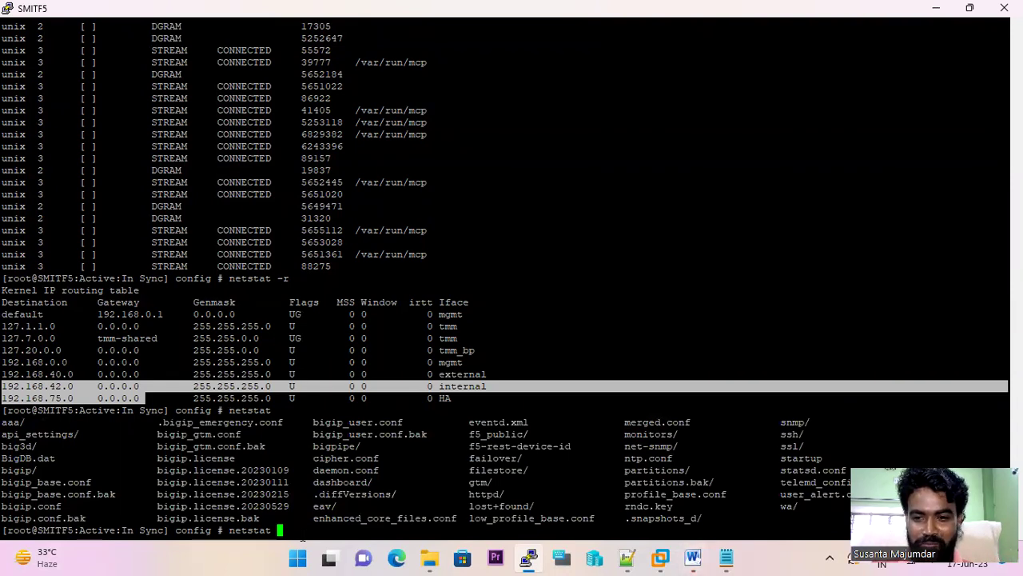
- Show the netstat --help usage, then clear the screen
{"action": "type", "text": "--help"}
{"action": "key", "text": "Return"}
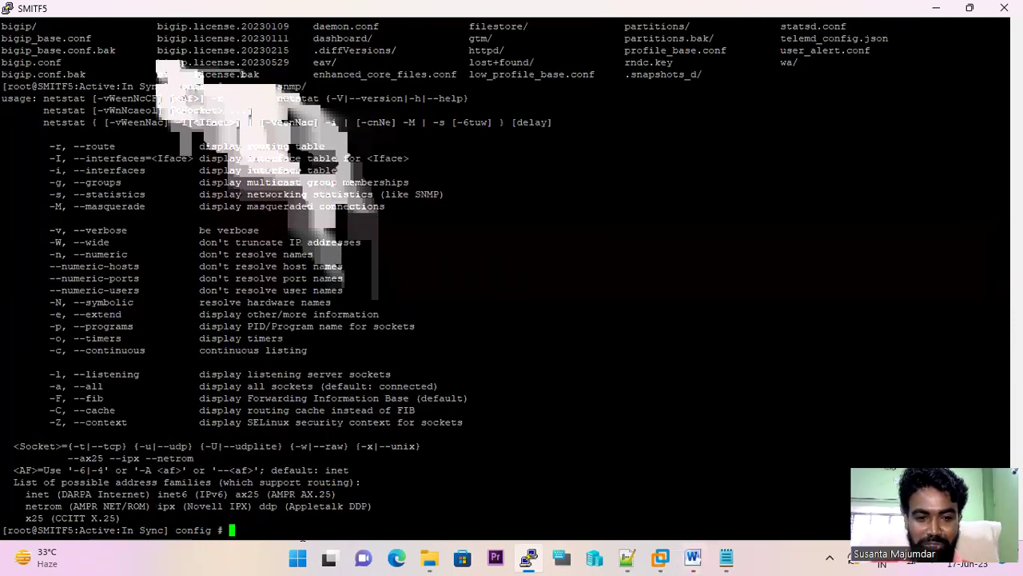
{"action": "type", "text": "cler"}
{"action": "key", "text": "BackSpace"}
{"action": "key", "text": "BackSpace"}
{"action": "type", "text": "ear screen"}
{"action": "key", "text": "Return"}
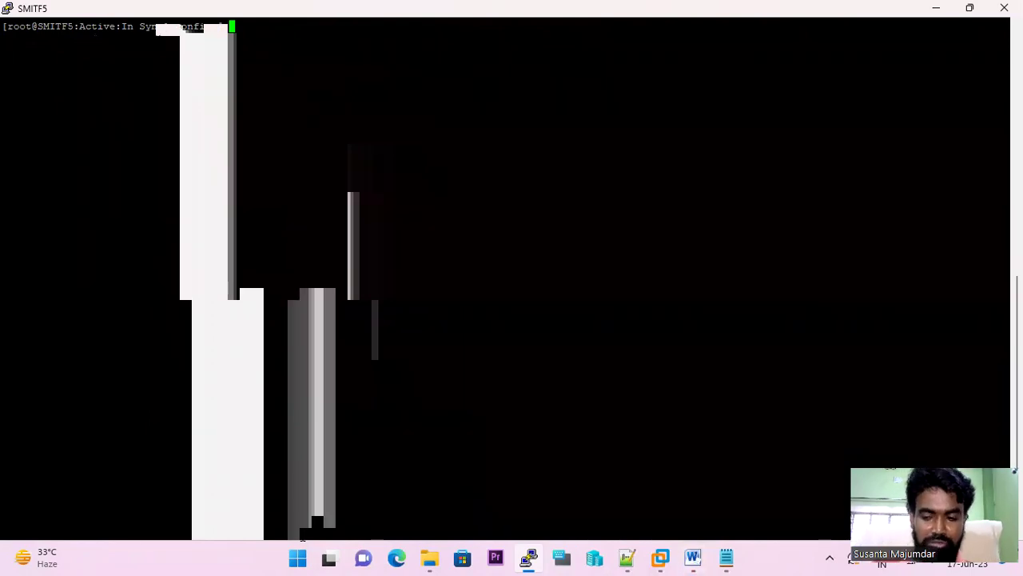
- Start tmsh, reaching the tmos prompt in /Common
{"action": "type", "text": "tmsh"}
{"action": "key", "text": "Return"}
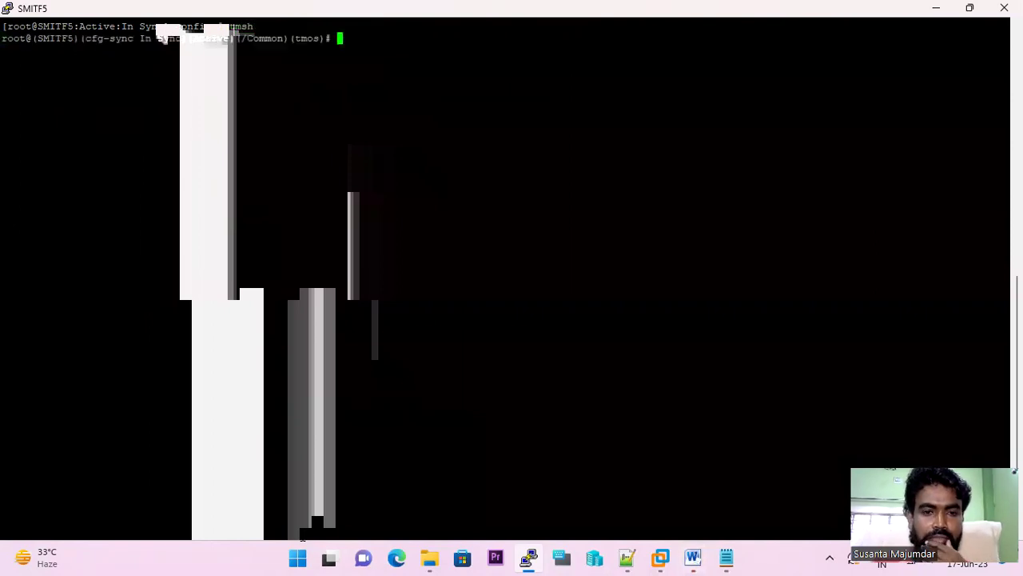
{"action": "key", "text": "Return"}
{"action": "key", "text": "Return"}
{"action": "key", "text": "Return"}
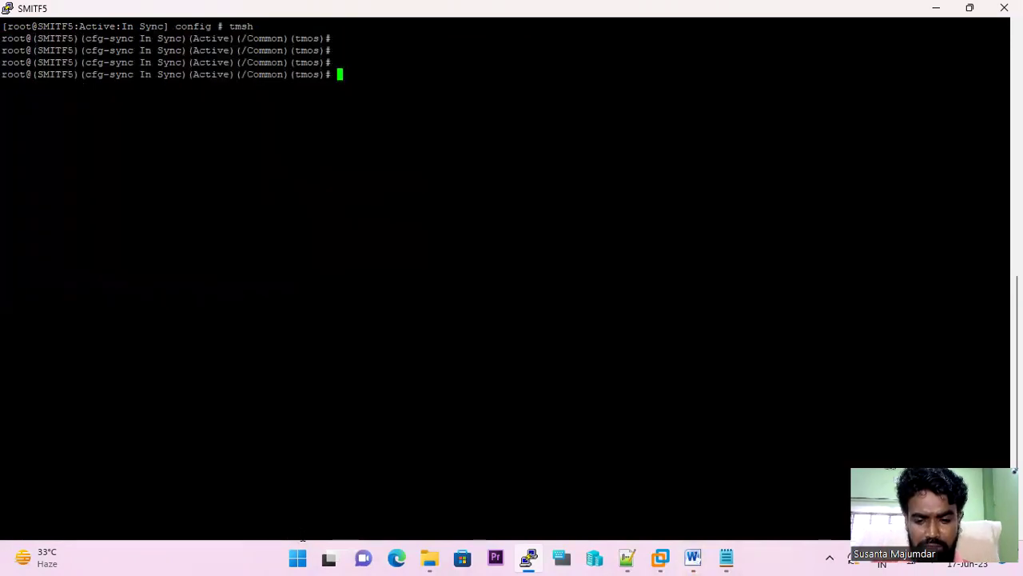
- Run list \ltm pool to show IIS_POOL_42.0 with members 192.168.42.10 and 192.168.42.20
{"action": "type", "text": "list "}
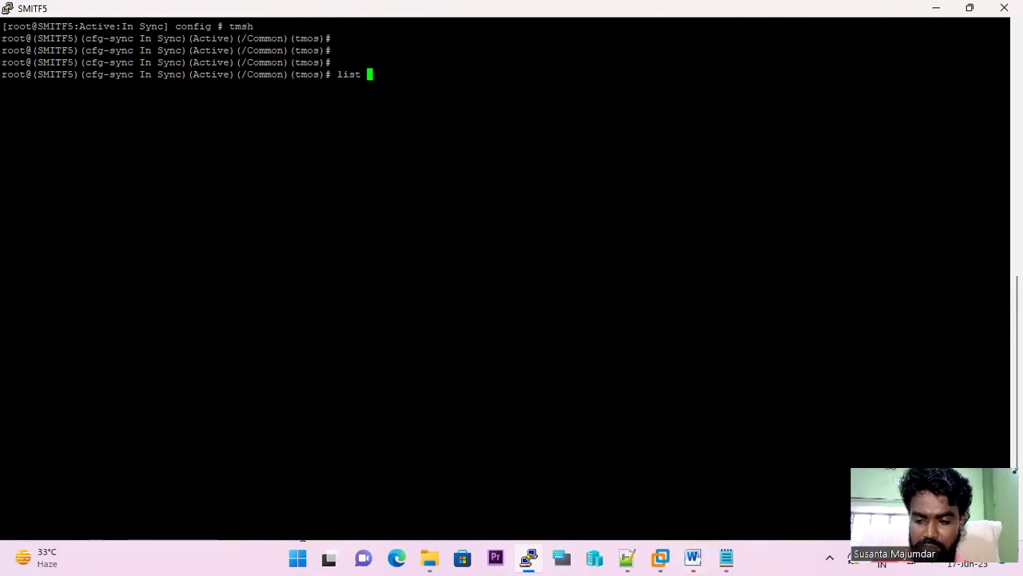
{"action": "type", "text": "\\ltm"}
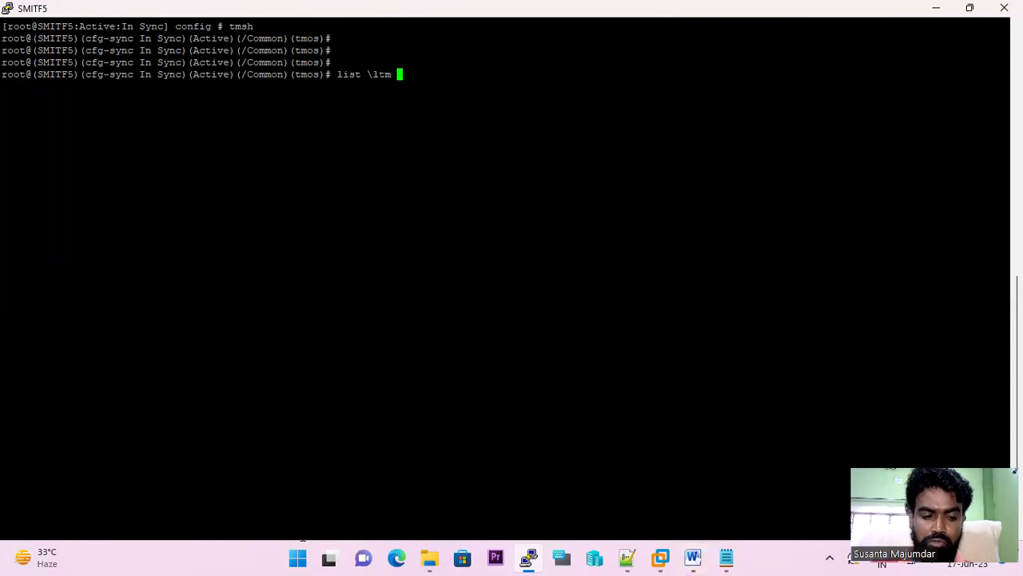
{"action": "key", "text": "Tab"}
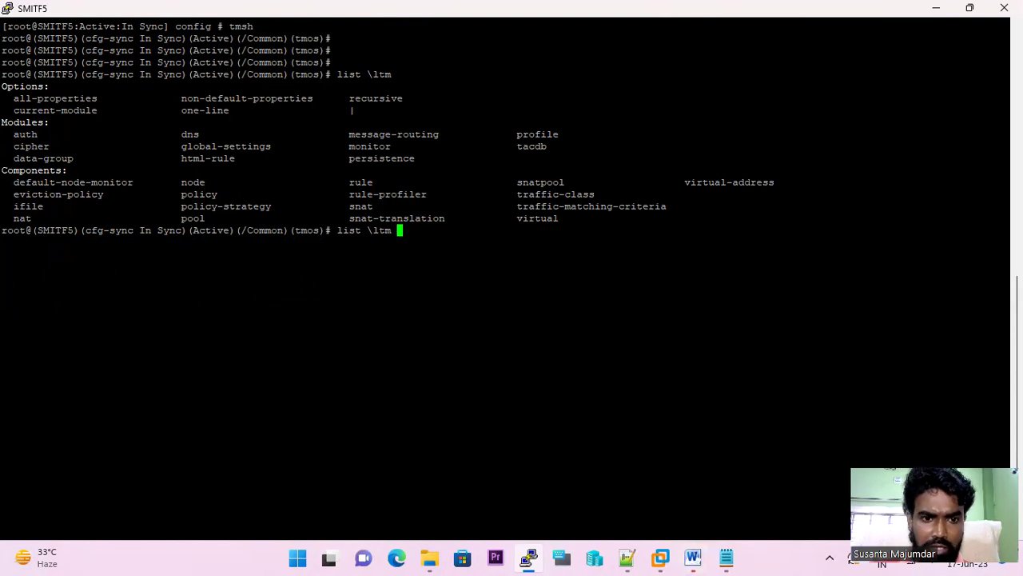
{"action": "left_click_drag", "start_coordinate": [175, 218], "coordinate": [206, 218]}
{"action": "type", "text": "pool"}
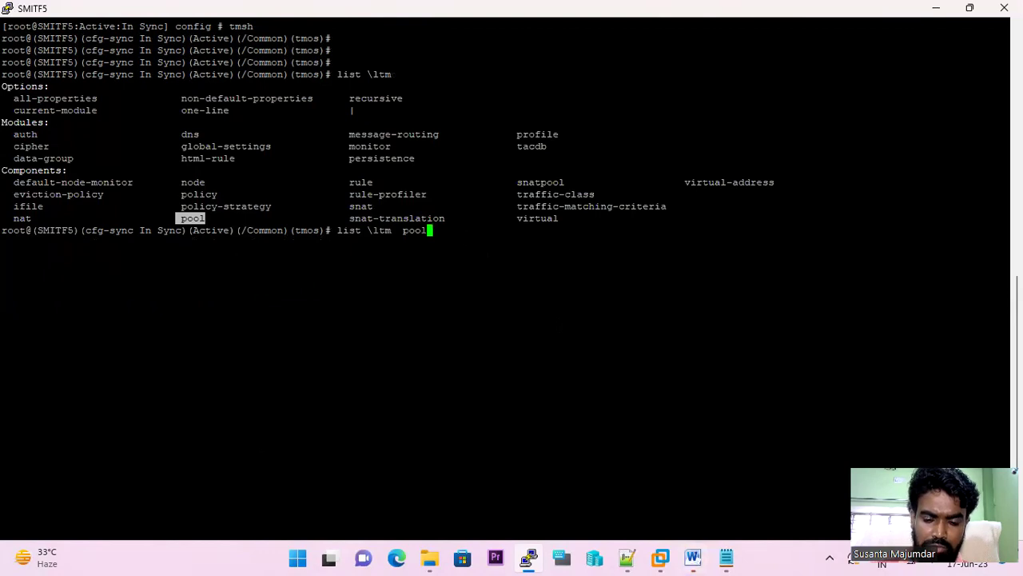
{"action": "key", "text": "Return"}
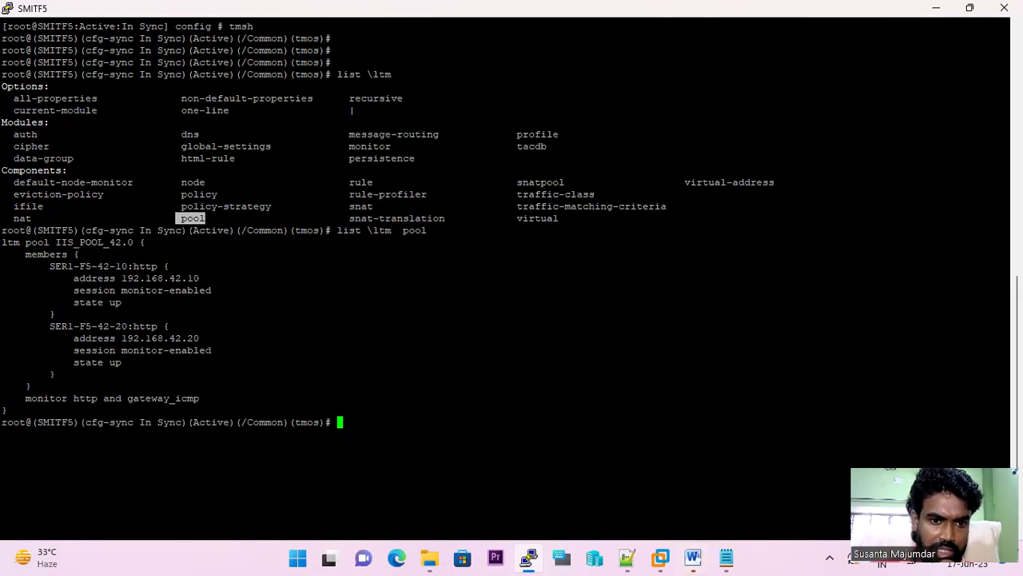
- Highlight the second pool member's address, then list all ltm objects with all-properties
{"action": "left_click_drag", "start_coordinate": [361, 338], "coordinate": [140, 339]}
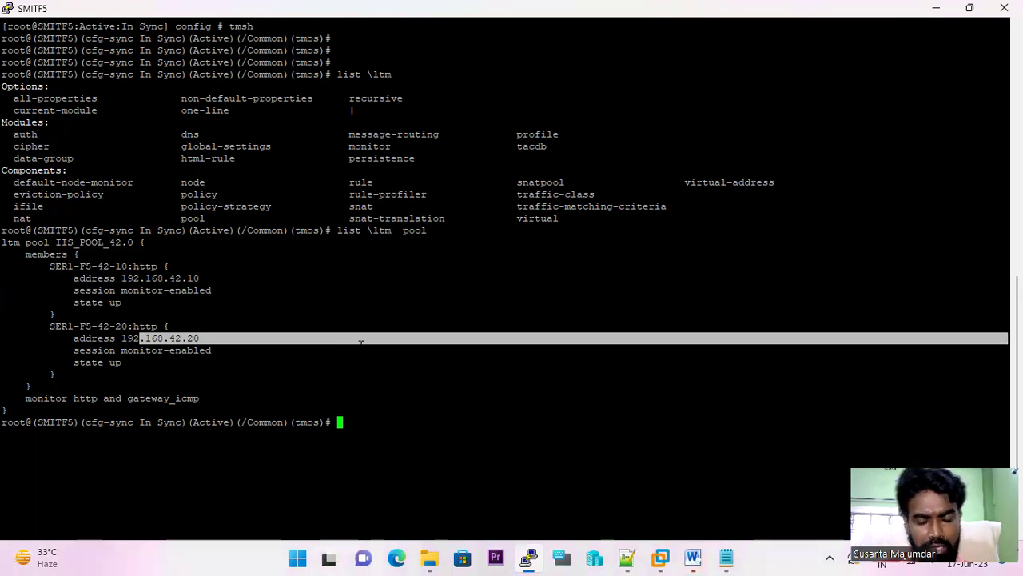
{"action": "key", "text": "Up"}
{"action": "key", "text": "BackSpace"}
{"action": "key", "text": "BackSpace"}
{"action": "key", "text": "BackSpace"}
{"action": "key", "text": "BackSpace"}
{"action": "key", "text": "BackSpace"}
{"action": "key", "text": "BackSpace"}
{"action": "type", "text": "a"}
{"action": "key", "text": "Tab"}
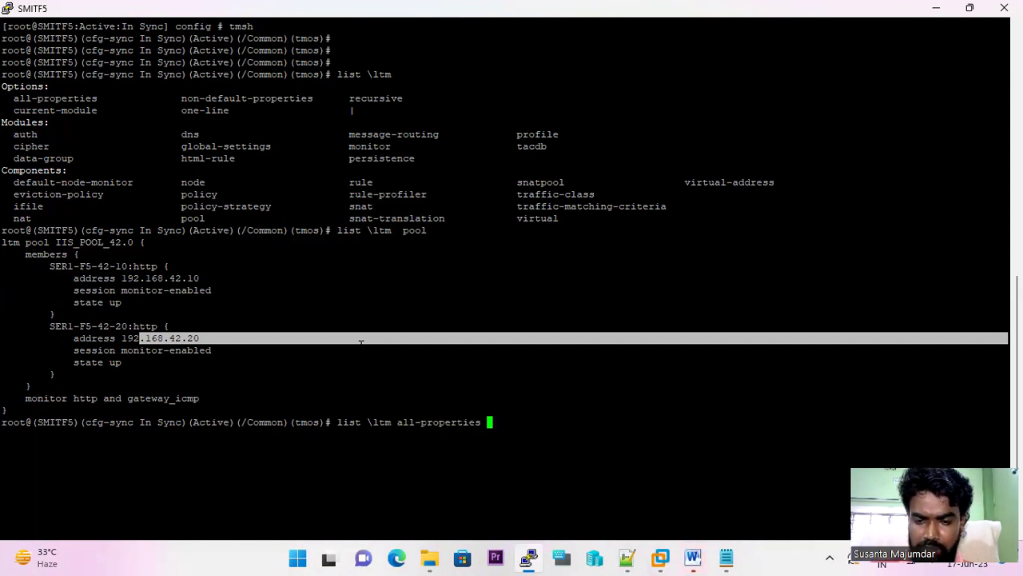
{"action": "key", "text": "Tab"}
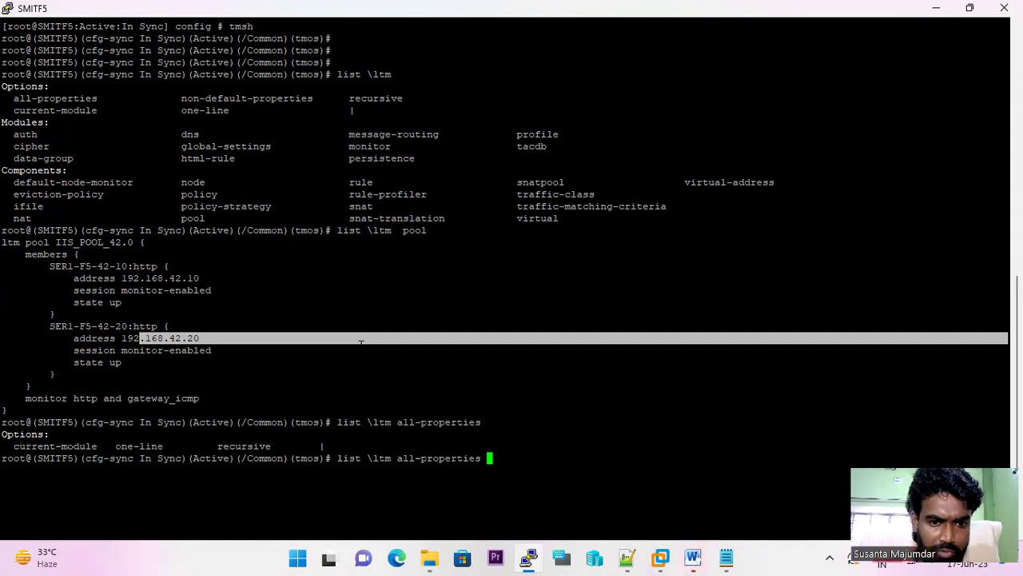
{"action": "key", "text": "Return"}
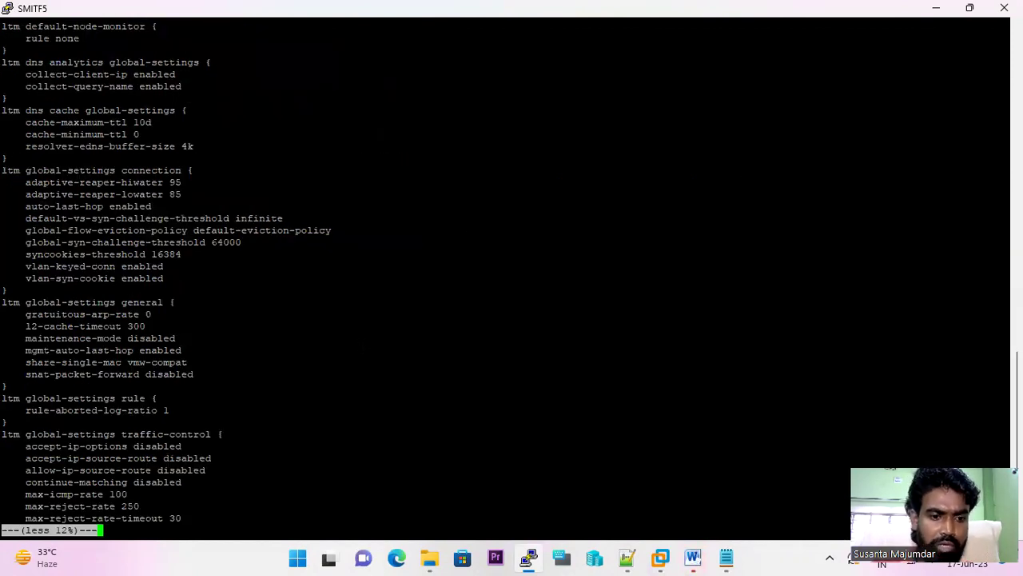
- Page through to IIS_VIRTUAL_SER_186 using IIS_POOL_42.0, then quit the pager
{"action": "key", "text": "space"}
{"action": "key", "text": "space"}
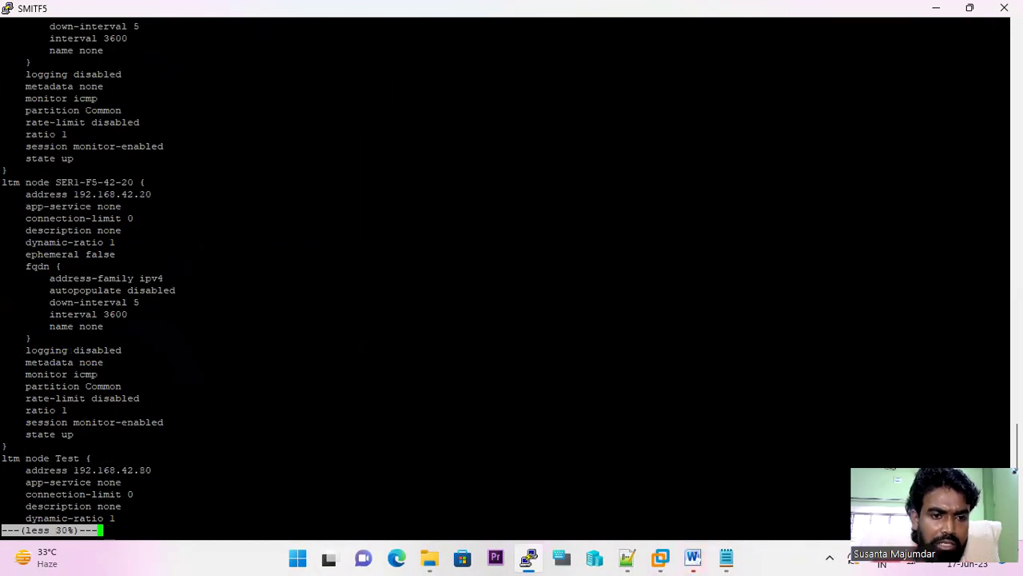
{"action": "left_click_drag", "start_coordinate": [13, 73], "coordinate": [132, 328]}
{"action": "key", "text": "space"}
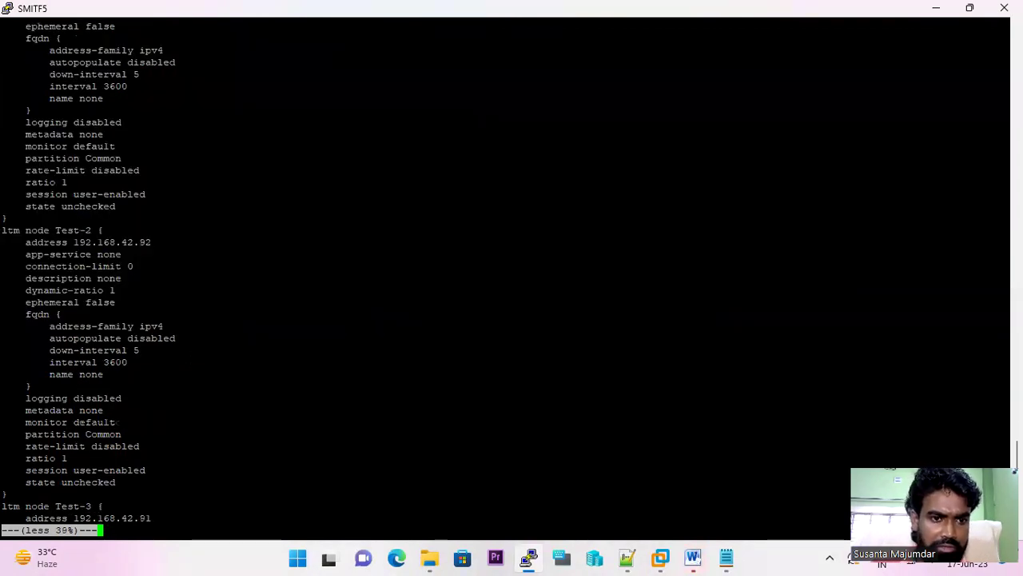
{"action": "key", "text": "space"}
{"action": "key", "text": "space"}
{"action": "key", "text": "space"}
{"action": "key", "text": "space"}
{"action": "key", "text": "space"}
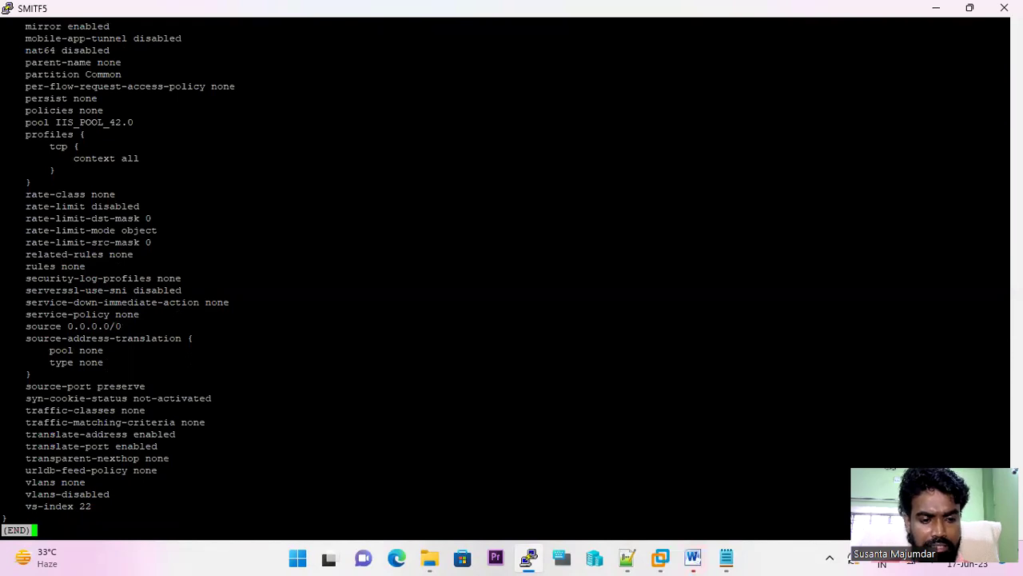
{"action": "key", "text": "q"}
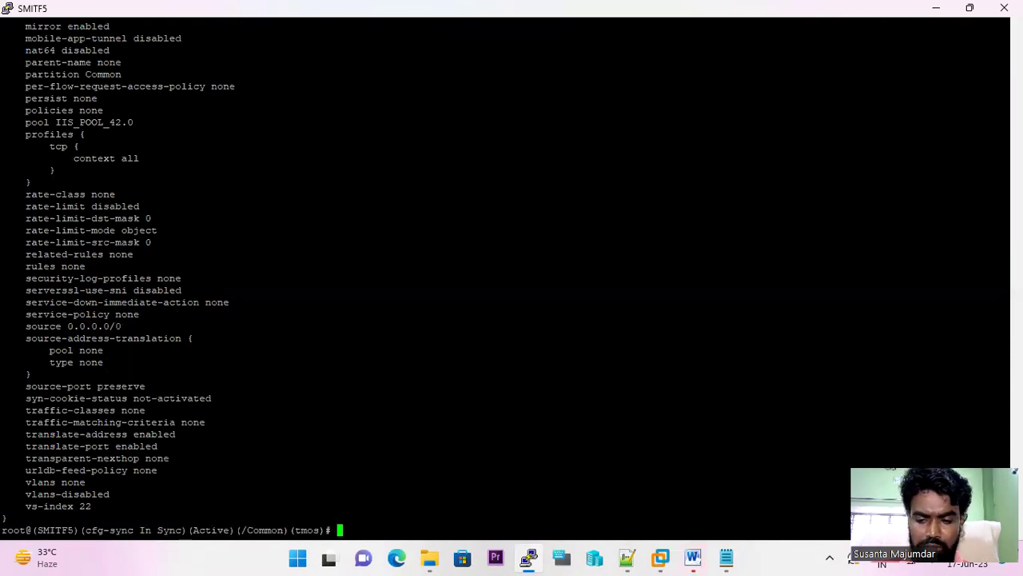
{"action": "key", "text": "Return"}
{"action": "key", "text": "Return"}
{"action": "key", "text": "Return"}
{"action": "key", "text": "Return"}
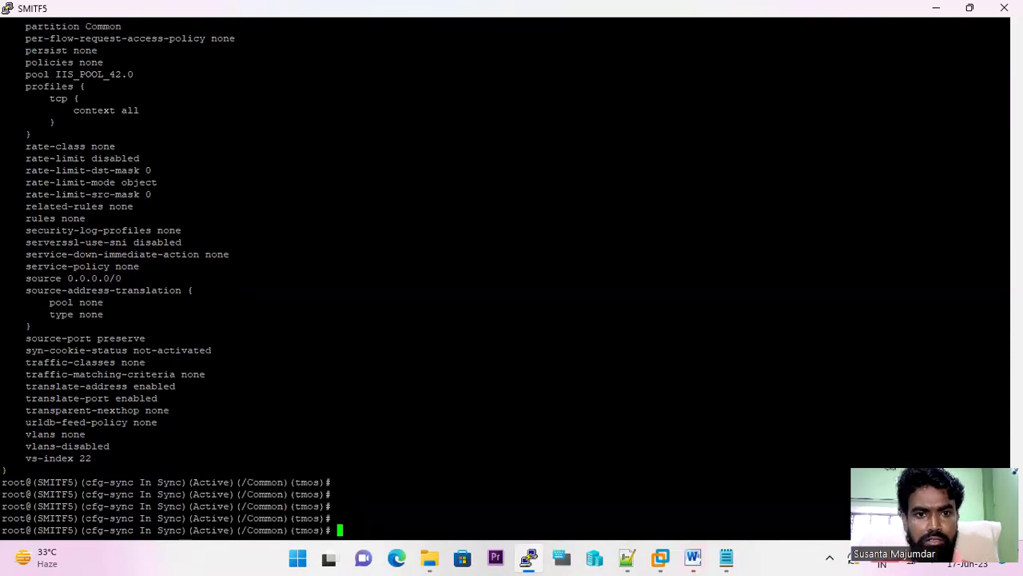
- Show the available ltm components and run list \ltm nat
{"action": "key", "text": "Up"}
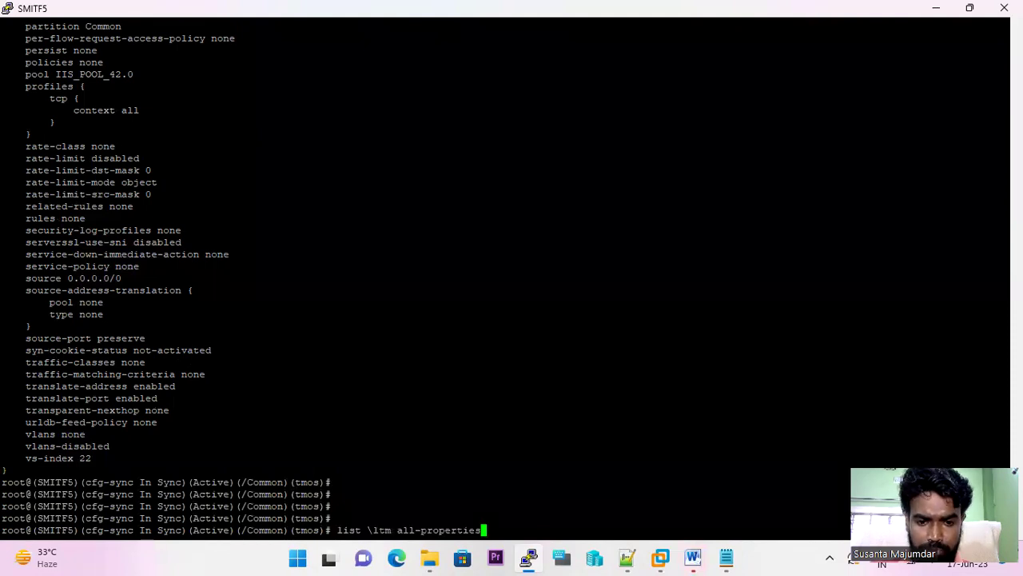
{"action": "key", "text": "BackSpace"}
{"action": "key", "text": "BackSpace"}
{"action": "key", "text": "BackSpace"}
{"action": "key", "text": "BackSpace"}
{"action": "key", "text": "BackSpace"}
{"action": "key", "text": "BackSpace"}
{"action": "key", "text": "BackSpace"}
{"action": "key", "text": "BackSpace"}
{"action": "key", "text": "BackSpace"}
{"action": "key", "text": "BackSpace"}
{"action": "key", "text": "BackSpace"}
{"action": "key", "text": "BackSpace"}
{"action": "key", "text": "BackSpace"}
{"action": "key", "text": "BackSpace"}
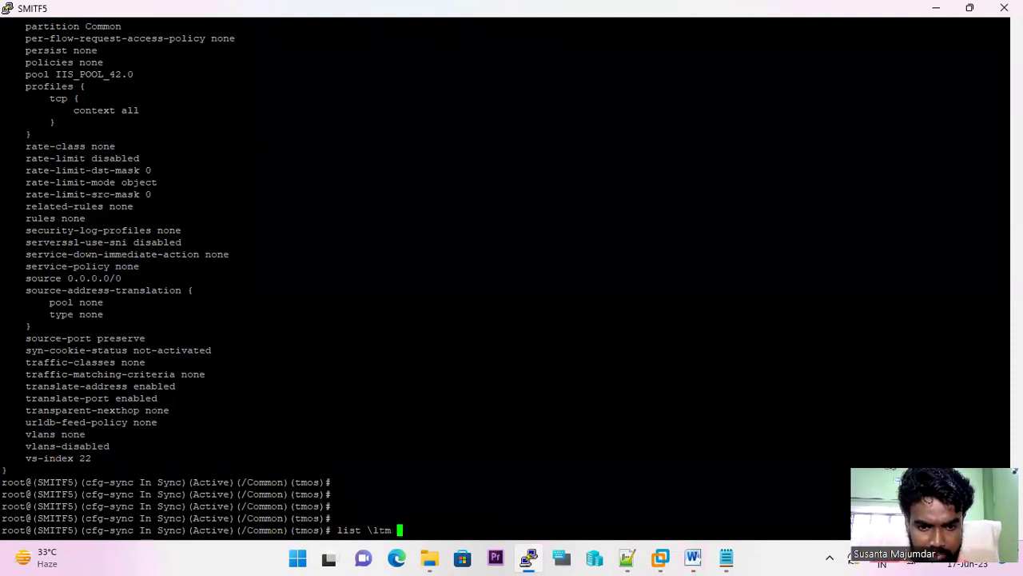
{"action": "key", "text": "Tab"}
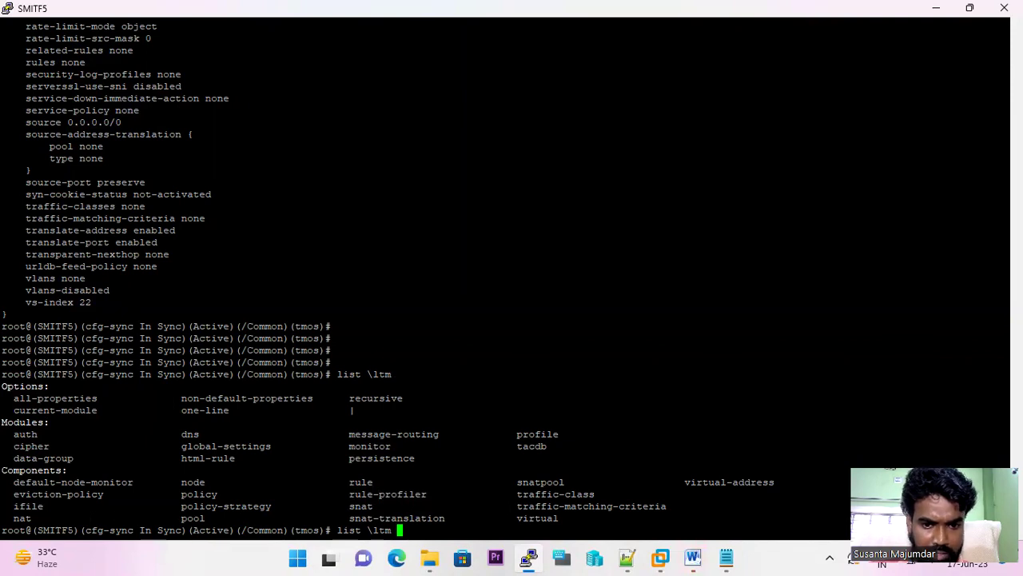
{"action": "type", "text": "nat"}
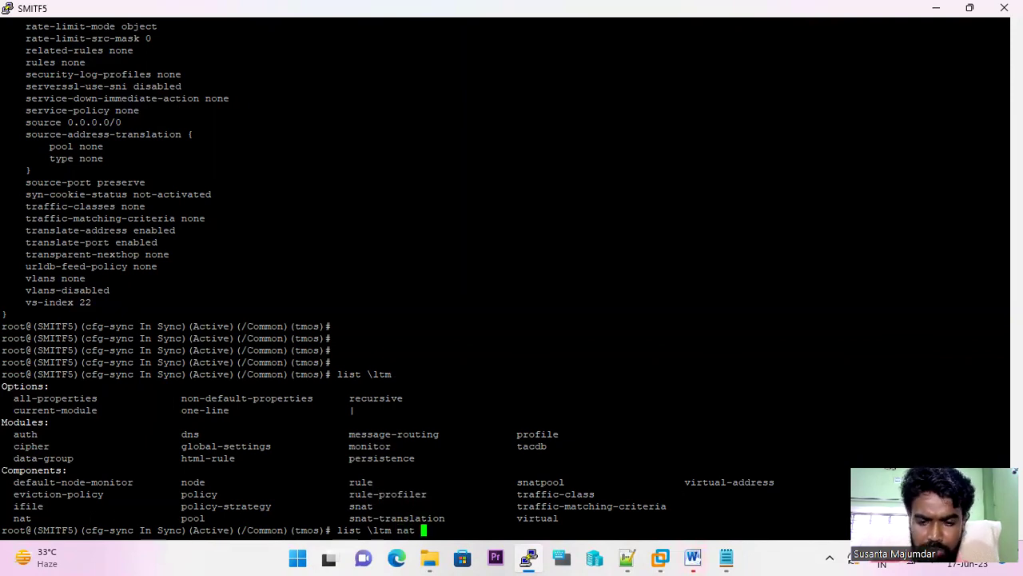
{"action": "key", "text": "Return"}
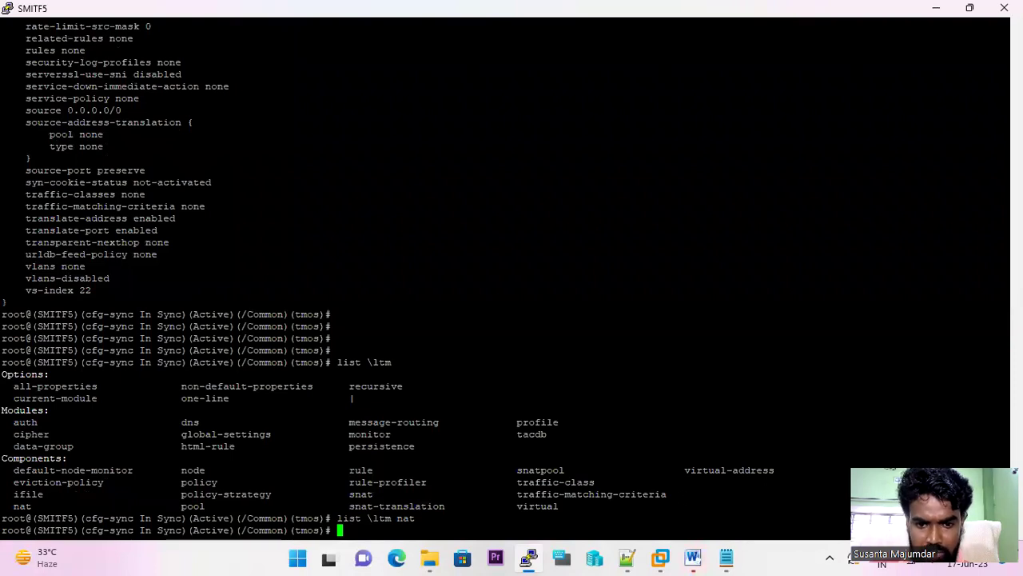
- Run list \ltm virtual-address, showing 192.168.40.50 and 192.168.186.50
{"action": "key", "text": "Up"}
{"action": "key", "text": "BackSpace"}
{"action": "key", "text": "BackSpace"}
{"action": "key", "text": "BackSpace"}
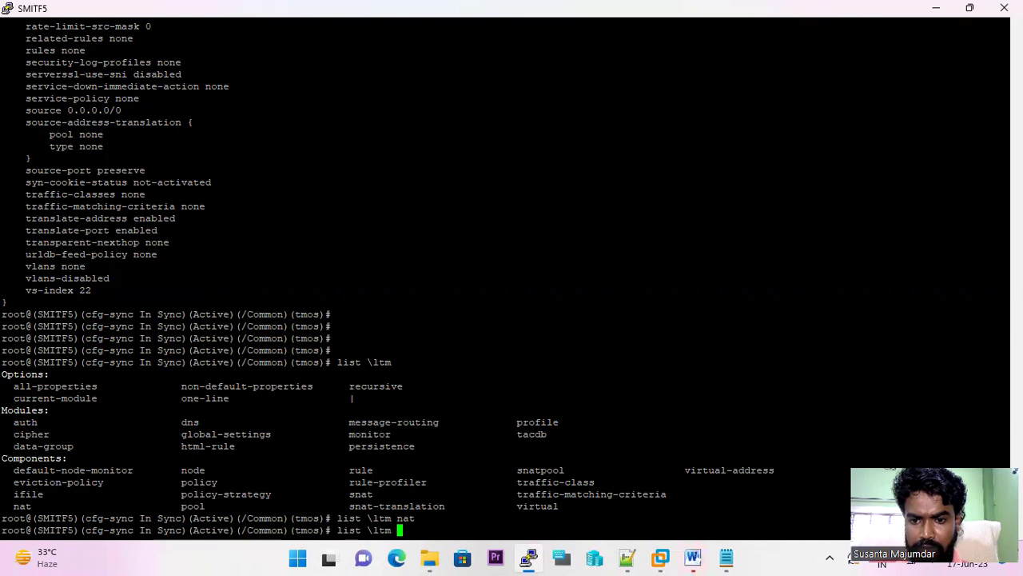
{"action": "left_click_drag", "start_coordinate": [680, 470], "coordinate": [775, 470]}
{"action": "right_click", "coordinate": [775, 470]}
{"action": "key", "text": "Return"}
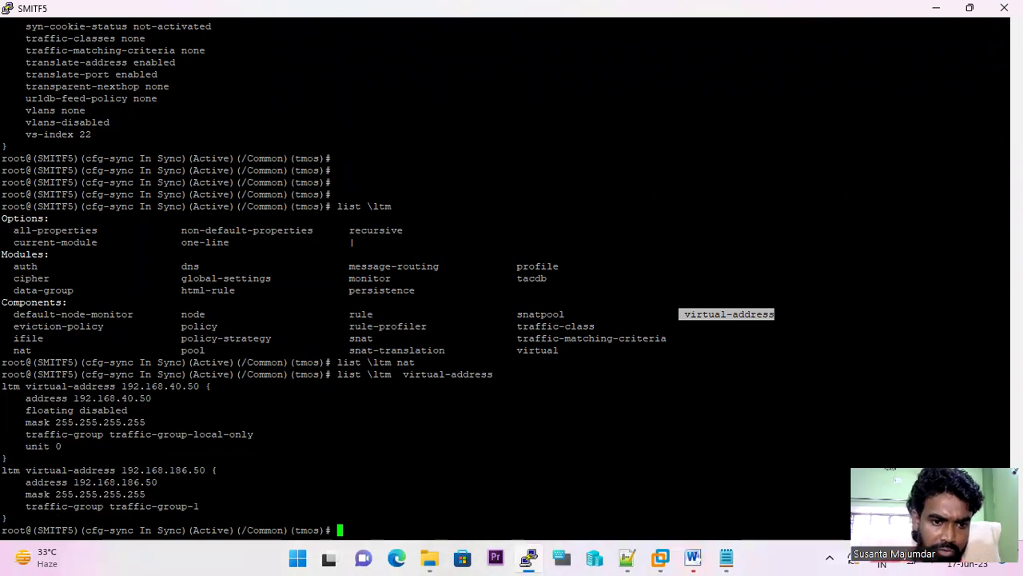
{"action": "left_click_drag", "start_coordinate": [159, 398], "coordinate": [73, 398]}
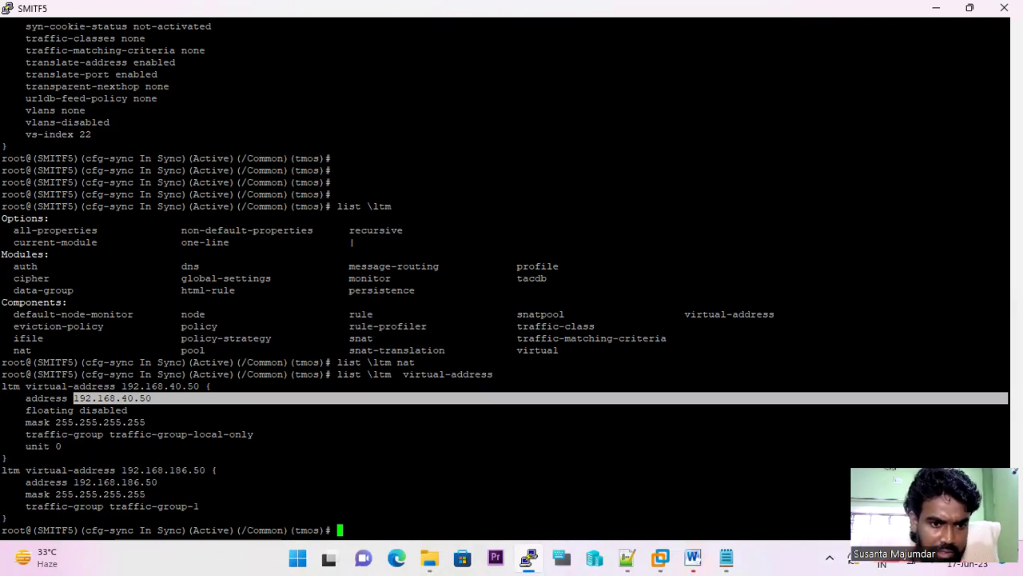
- Highlight the 192.168.40.50 entry, then run list \ltm snat, which returns no SNAT entries
{"action": "left_click_drag", "start_coordinate": [2, 386], "coordinate": [204, 386]}
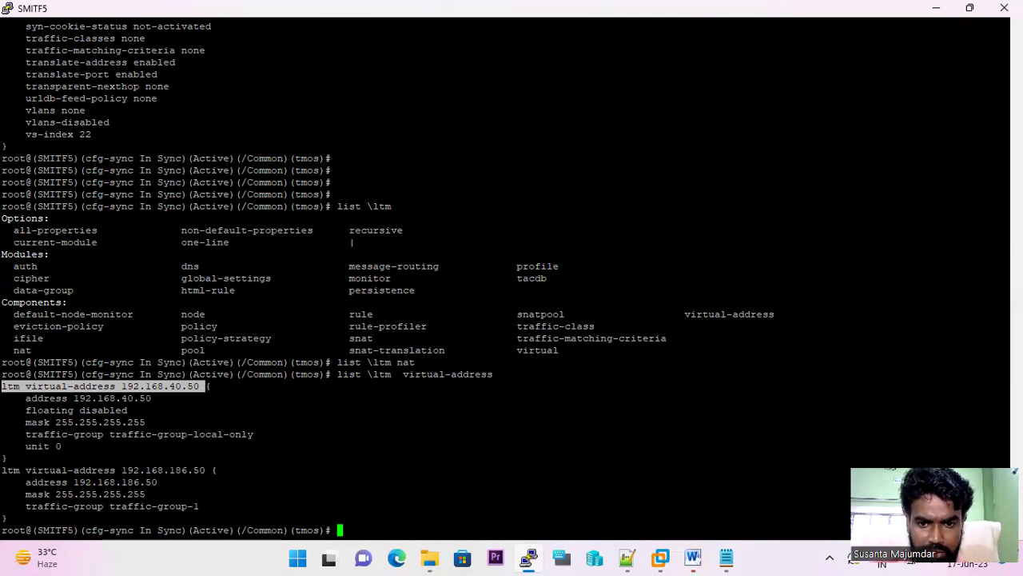
{"action": "key", "text": "Up"}
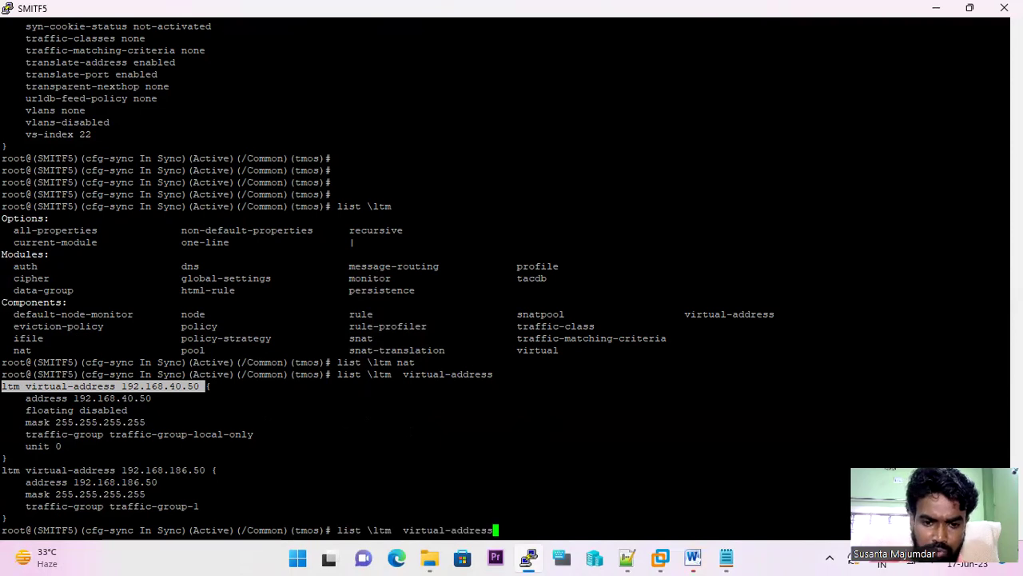
{"action": "key", "text": "BackSpace"}
{"action": "key", "text": "BackSpace"}
{"action": "key", "text": "BackSpace"}
{"action": "key", "text": "BackSpace"}
{"action": "key", "text": "BackSpace"}
{"action": "key", "text": "BackSpace"}
{"action": "key", "text": "BackSpace"}
{"action": "key", "text": "BackSpace"}
{"action": "key", "text": "BackSpace"}
{"action": "key", "text": "BackSpace"}
{"action": "key", "text": "BackSpace"}
{"action": "key", "text": "BackSpace"}
{"action": "key", "text": "BackSpace"}
{"action": "key", "text": "BackSpace"}
{"action": "key", "text": "BackSpace"}
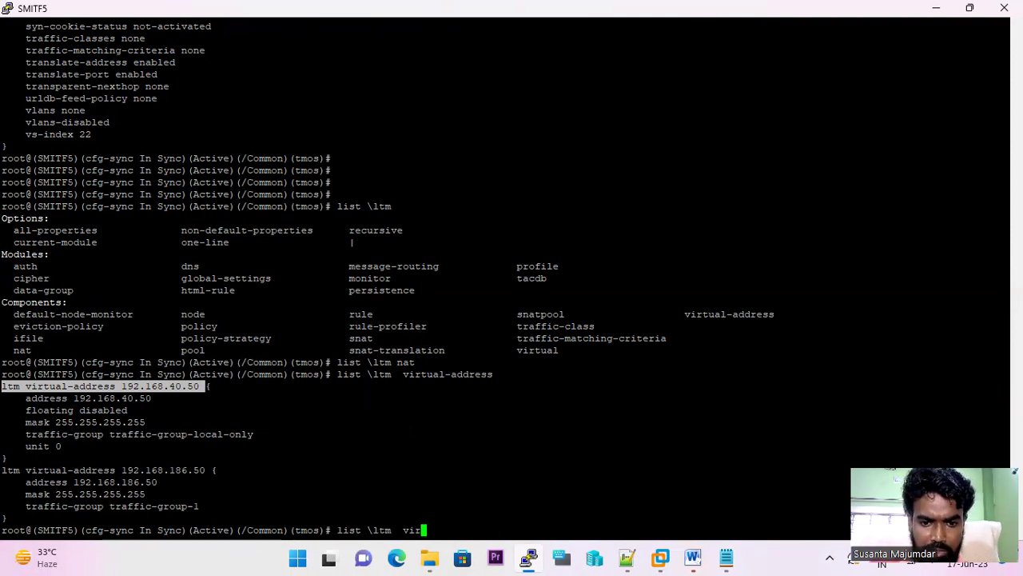
{"action": "type", "text": "sn"}
{"action": "key", "text": "Tab"}
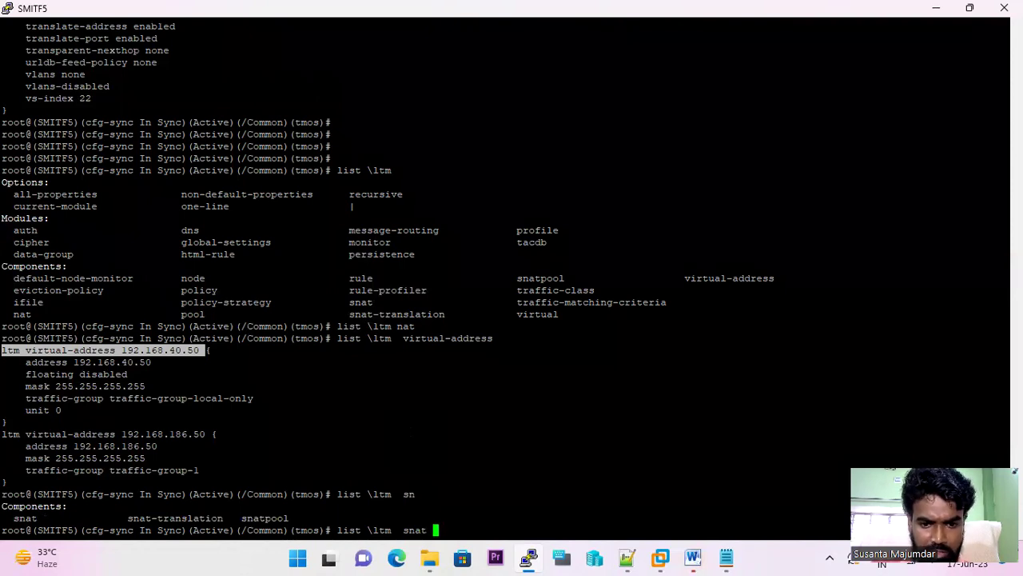
{"action": "key", "text": "Return"}
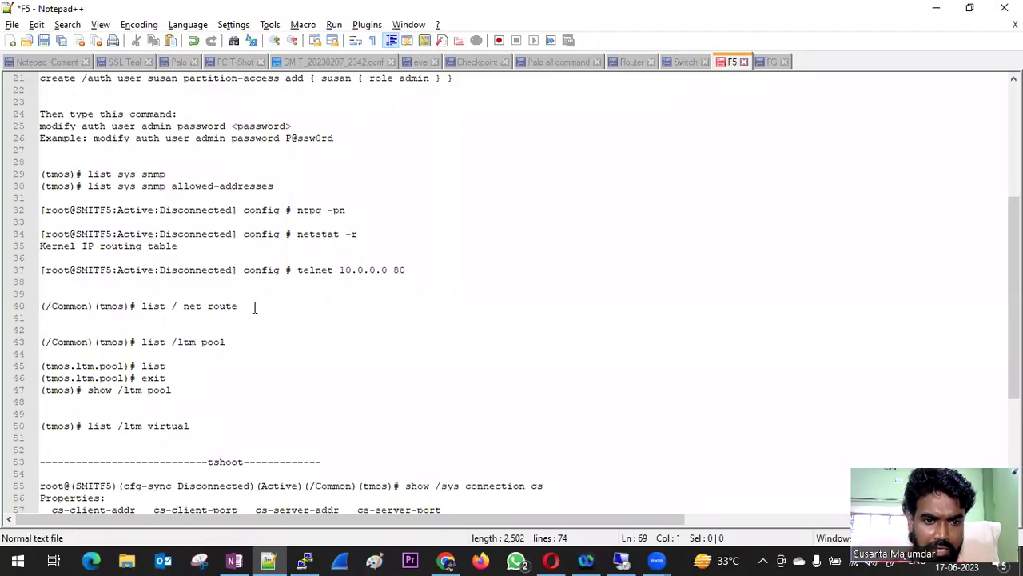
- Highlight line 40, '(/Common)(tmos)# list / net route', in the Notepad++ F5 notes
{"action": "left_click_drag", "start_coordinate": [254, 306], "coordinate": [76, 296]}
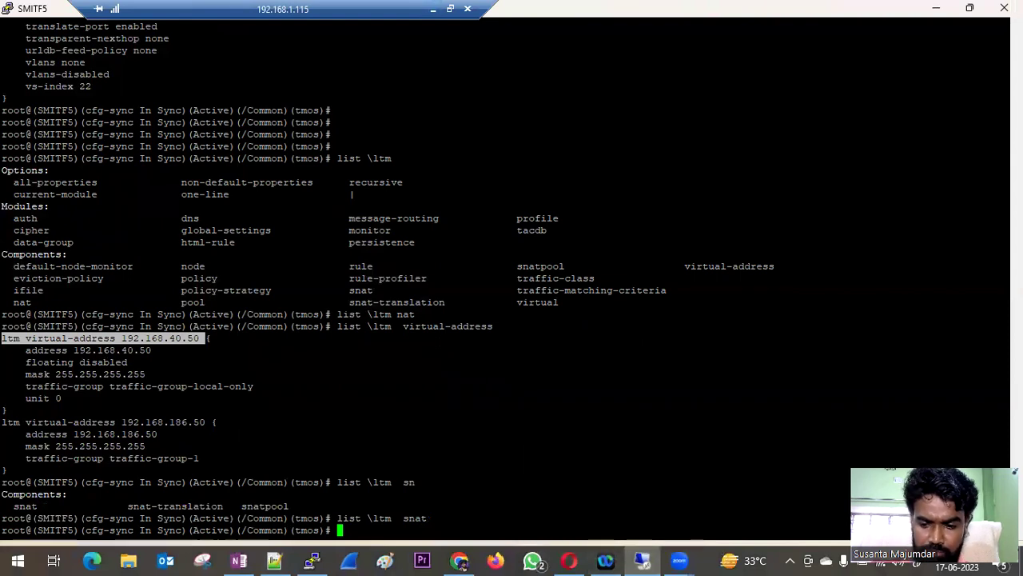
- Explore the tmsh ltm completions, trying the nat component with a route argument
{"action": "type", "text": "ltm"}
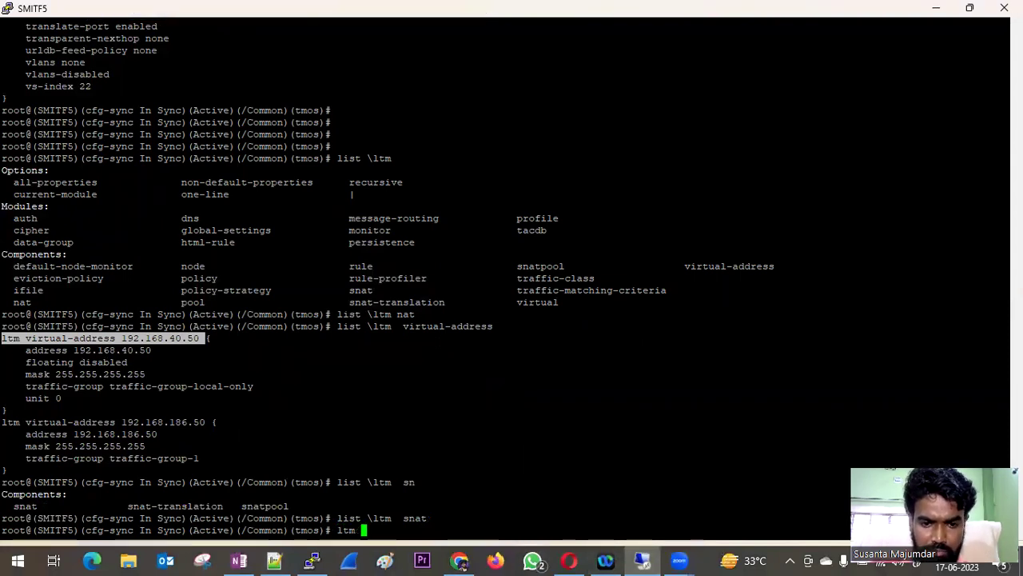
{"action": "key", "text": "Tab"}
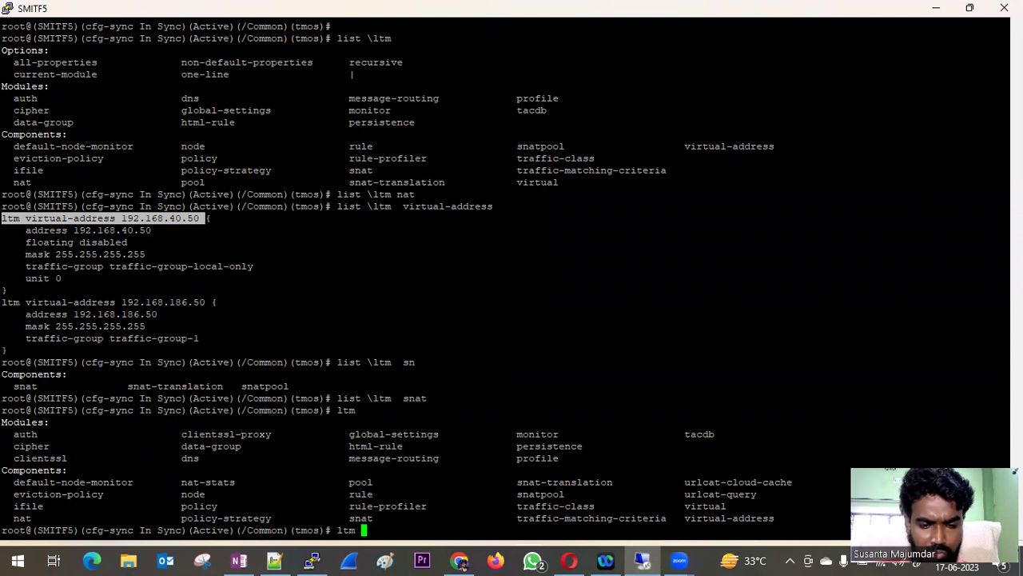
{"action": "type", "text": "na"}
{"action": "key", "text": "Tab"}
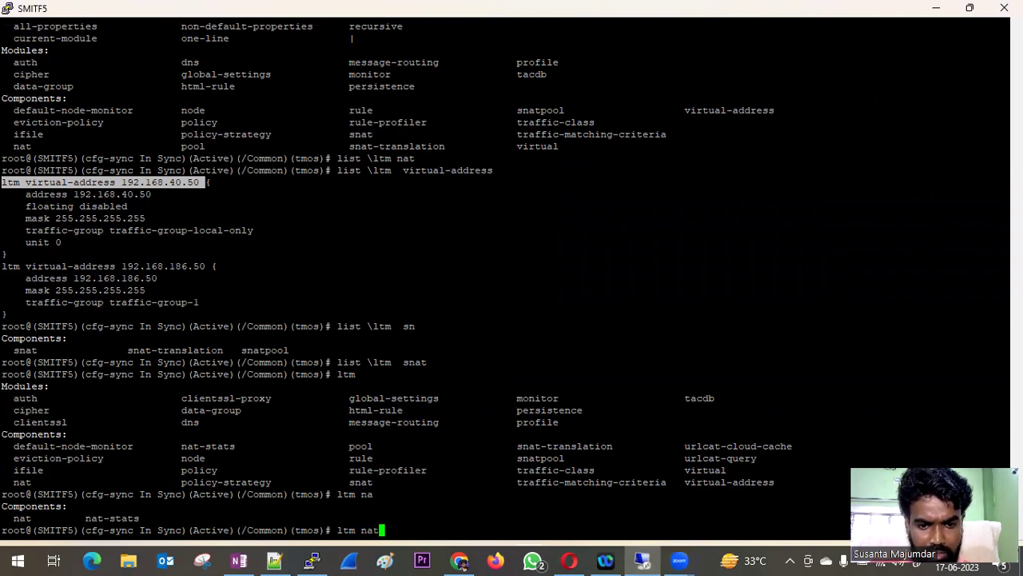
{"action": "type", "text": "ro"}
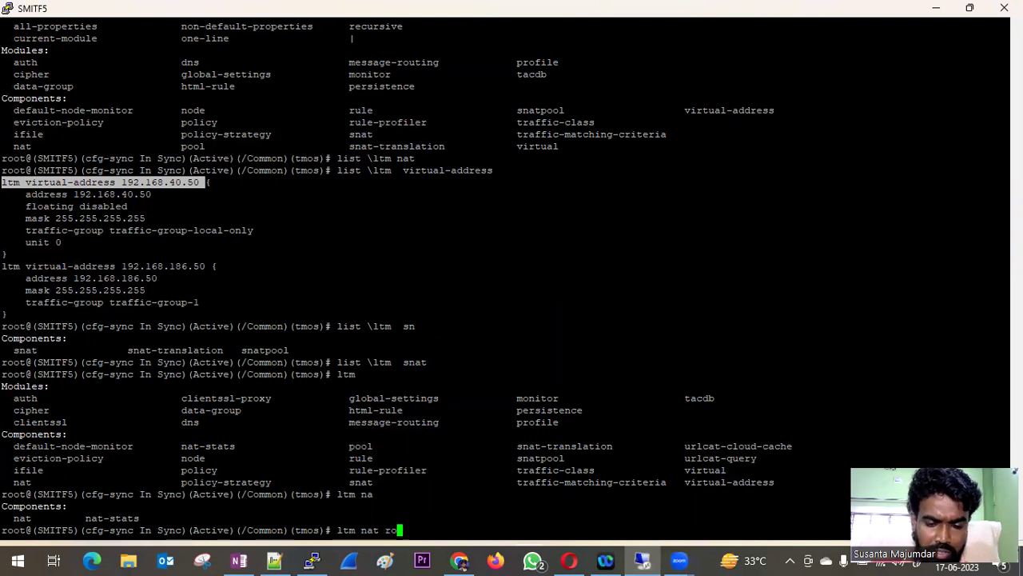
{"action": "key", "text": "BackSpace"}
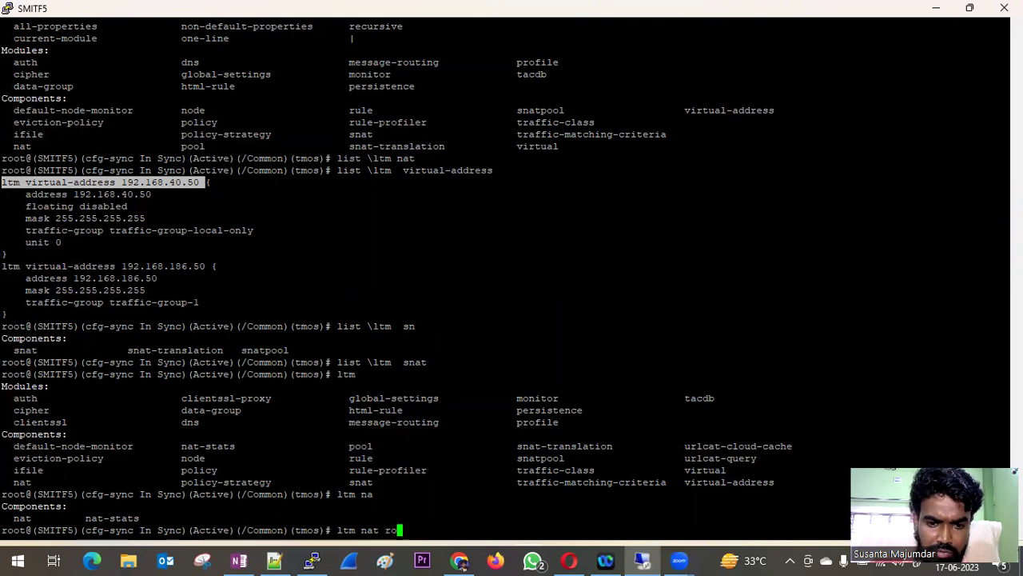
{"action": "key", "text": "BackSpace"}
{"action": "key", "text": "BackSpace"}
- Run 'ltm \nat route', which fails with an unexpected argument 'route' error
{"action": "key", "text": "BackSpace"}
{"action": "key", "text": "BackSpace"}
{"action": "key", "text": "BackSpace"}
{"action": "type", "text": "/na"}
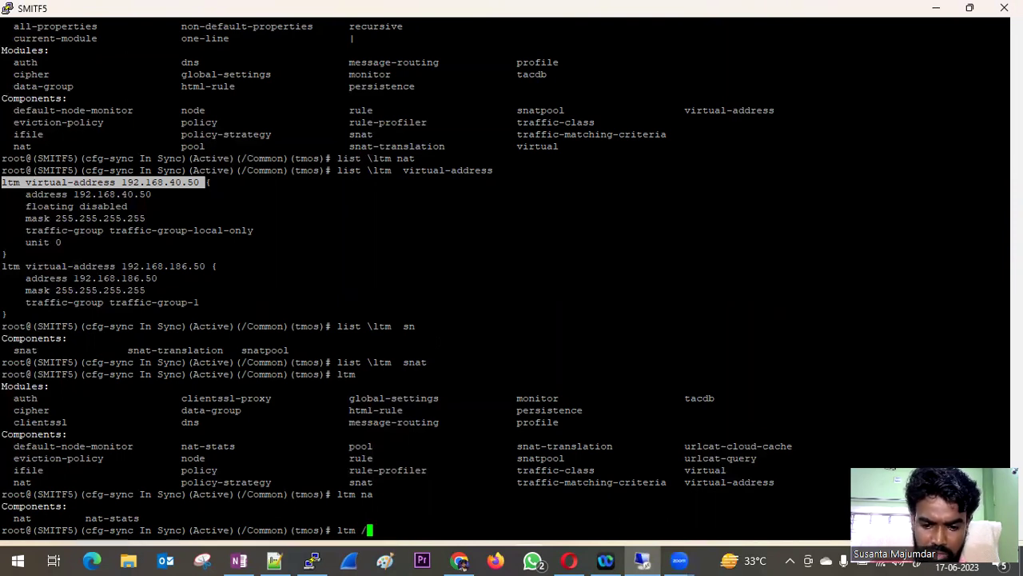
{"action": "key", "text": "BackSpace"}
{"action": "key", "text": "BackSpace"}
{"action": "key", "text": "BackSpace"}
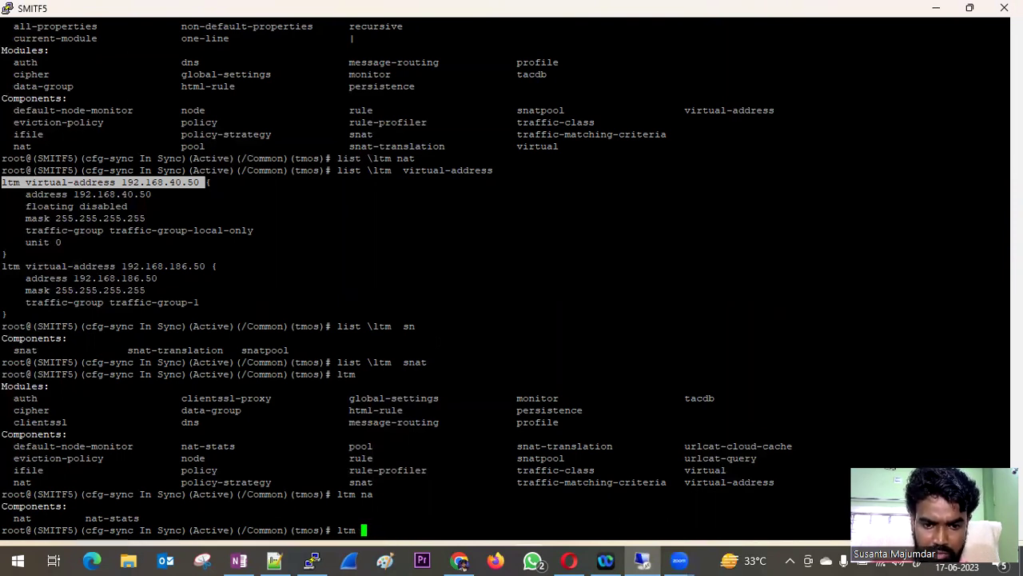
{"action": "type", "text": "\\na"}
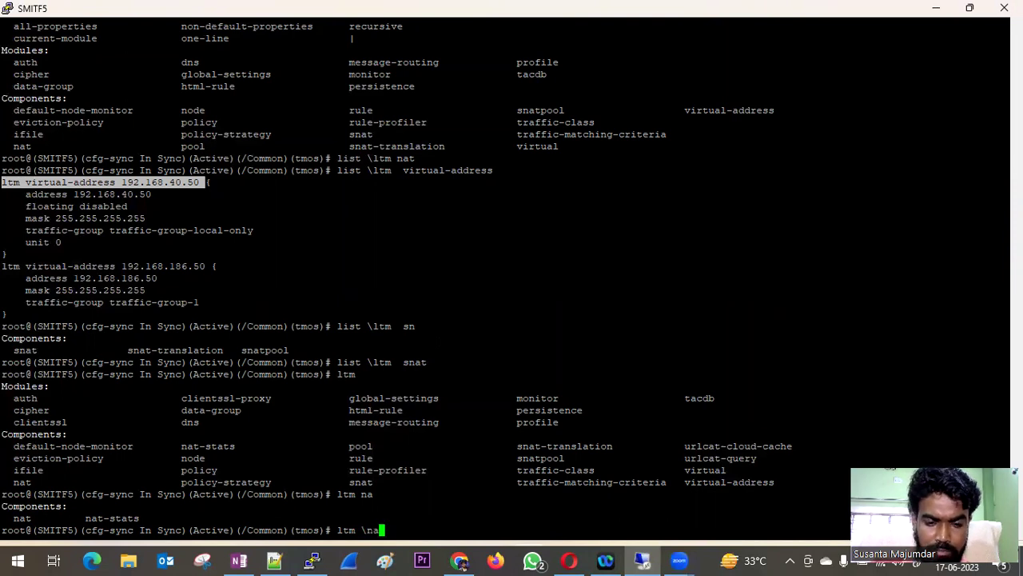
{"action": "key", "text": "Tab"}
{"action": "type", "text": "t rou"}
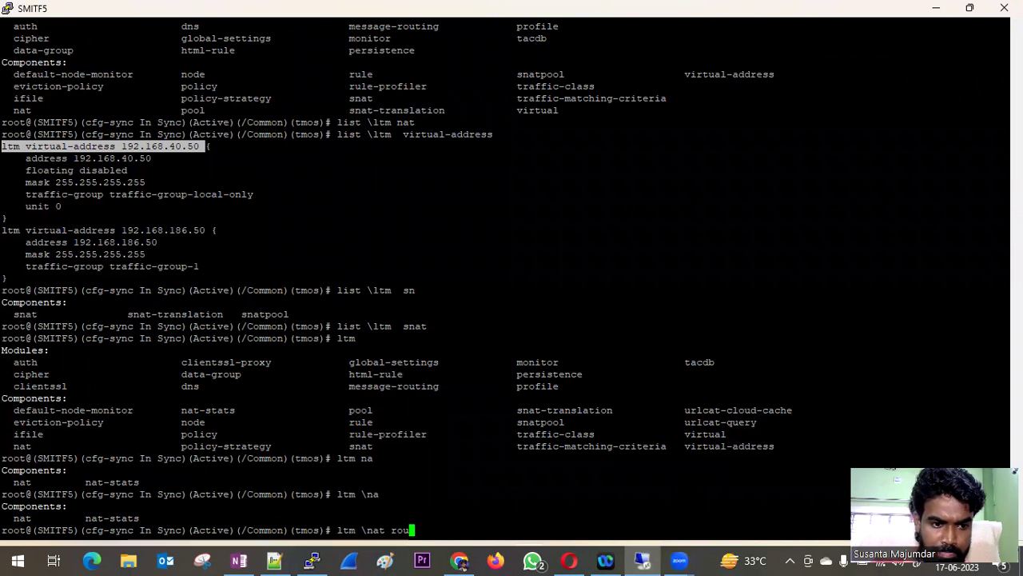
{"action": "type", "text": "te"}
{"action": "key", "text": "Return"}
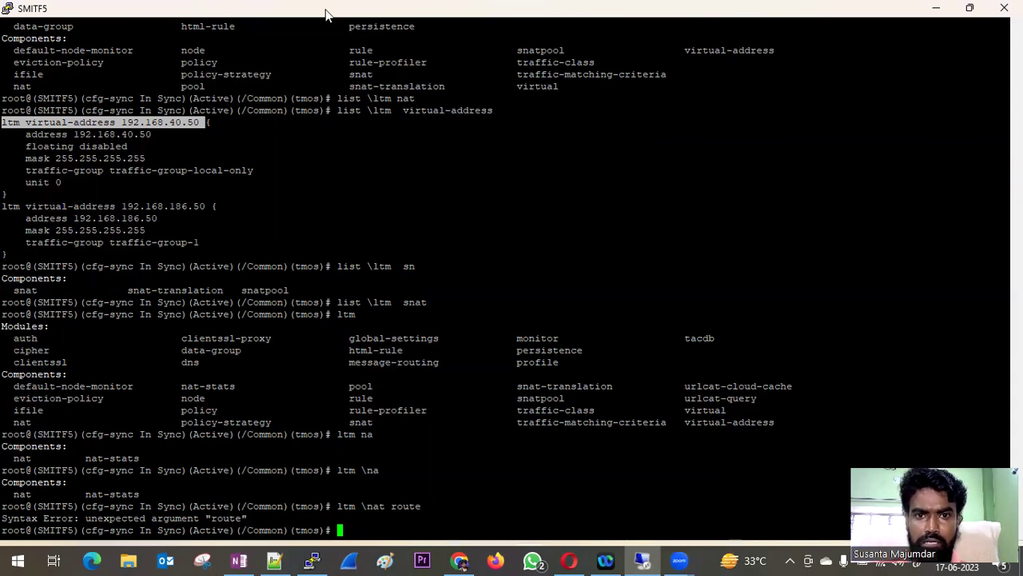
{"action": "key", "text": "alt+Tab"}
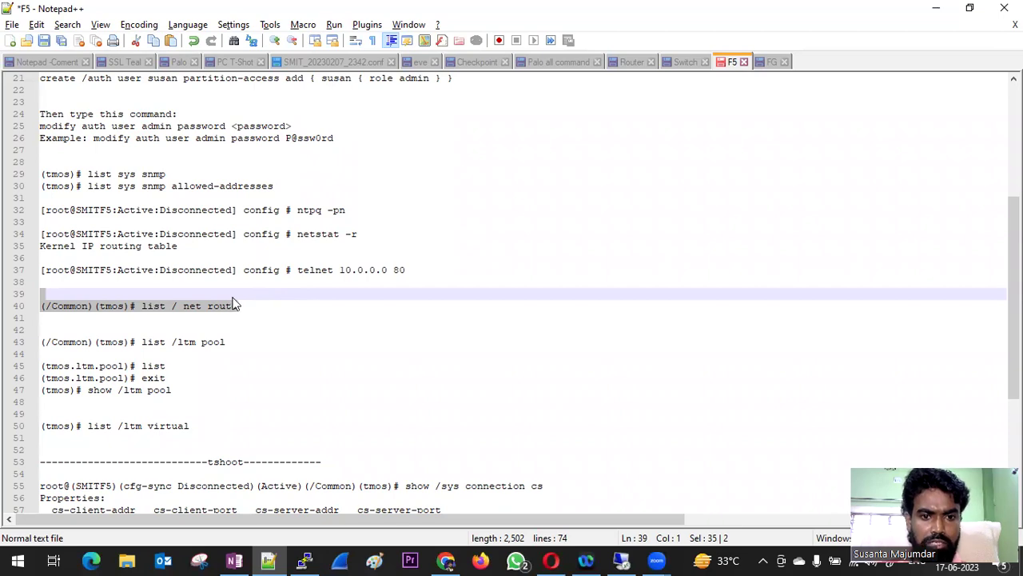
{"action": "key", "text": "alt+Tab"}
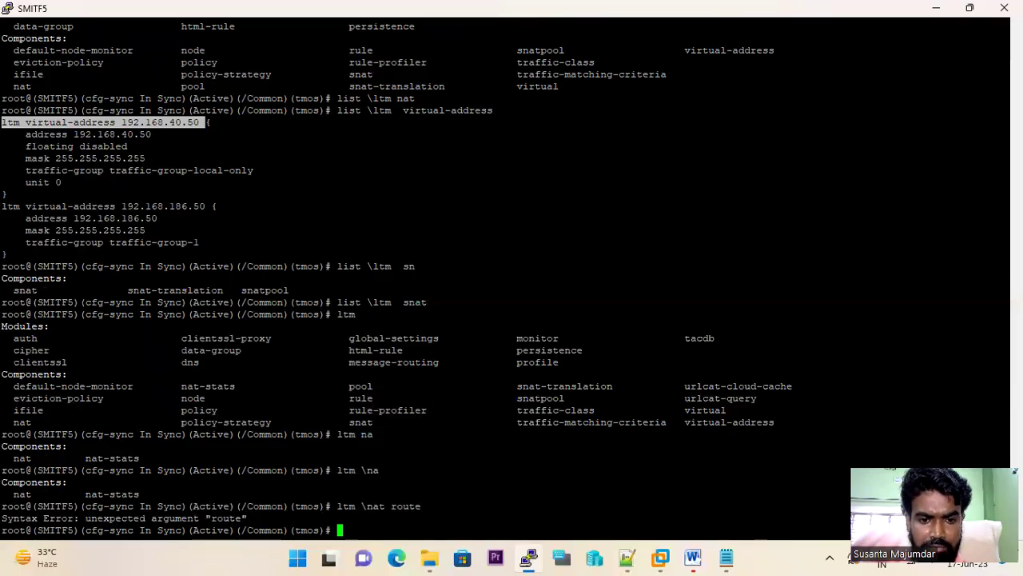
- Try 'list \nat route' at the tmsh prompt, which returns 'nat' unexpected-argument syntax errors
{"action": "type", "text": "li"}
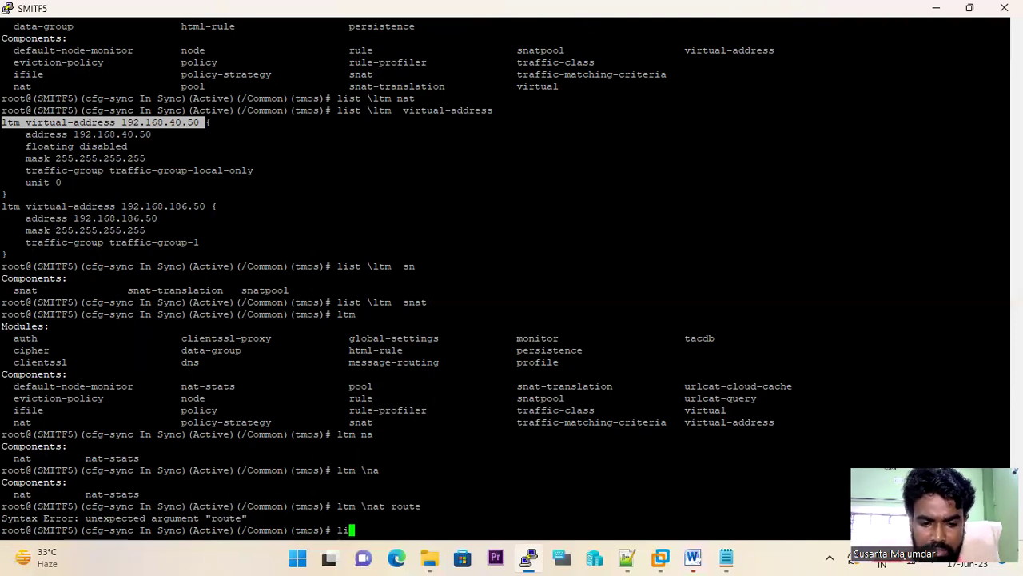
{"action": "type", "text": "st na"}
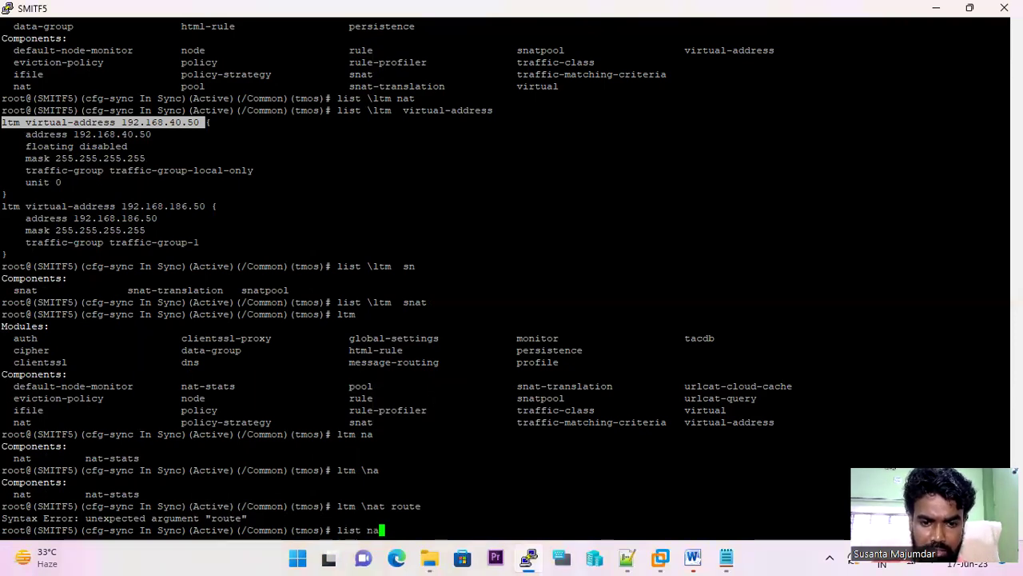
{"action": "type", "text": "t"}
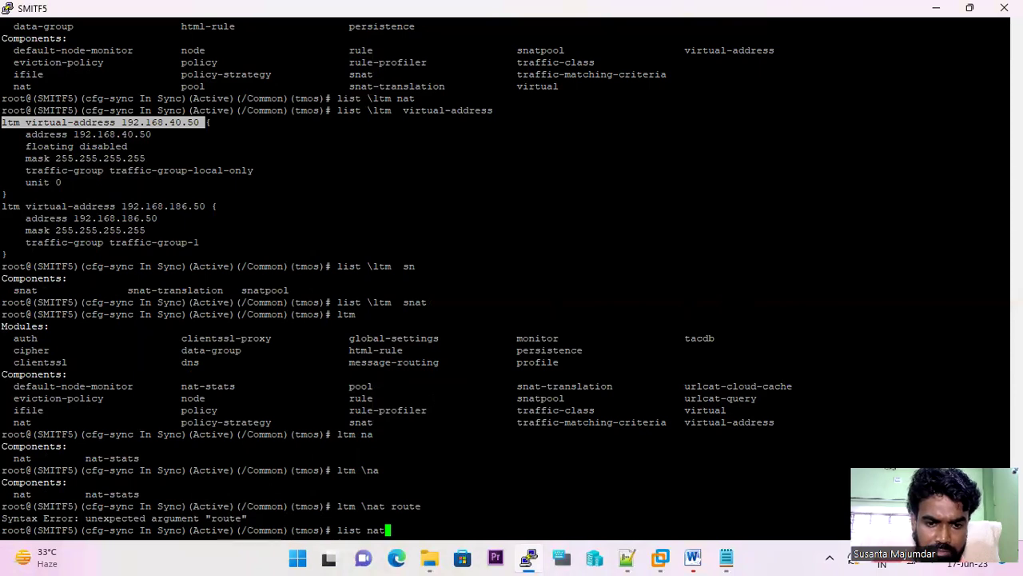
{"action": "key", "text": "BackSpace"}
{"action": "key", "text": "BackSpace"}
{"action": "key", "text": "BackSpace"}
{"action": "type", "text": "\\na"}
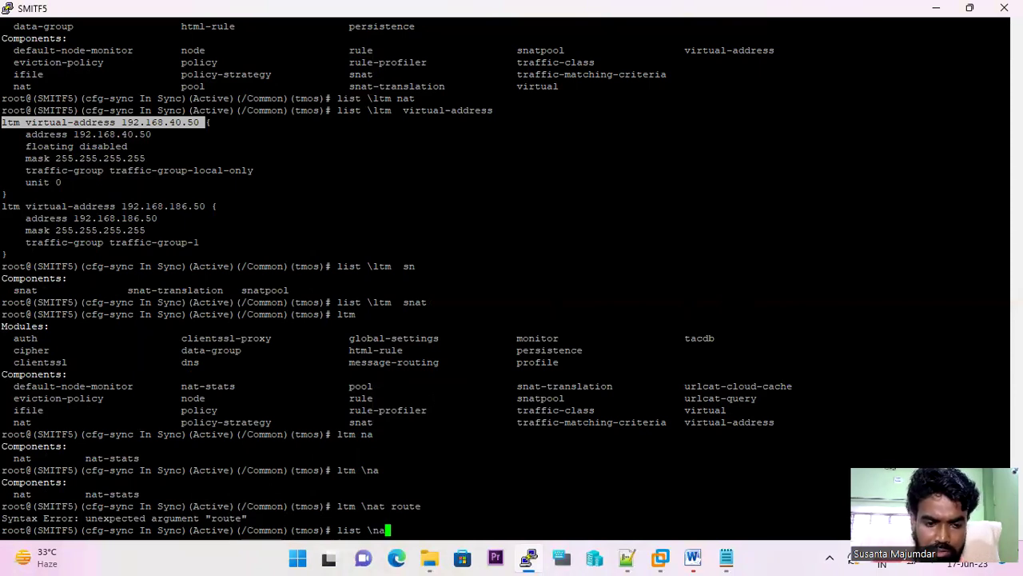
{"action": "type", "text": "t "}
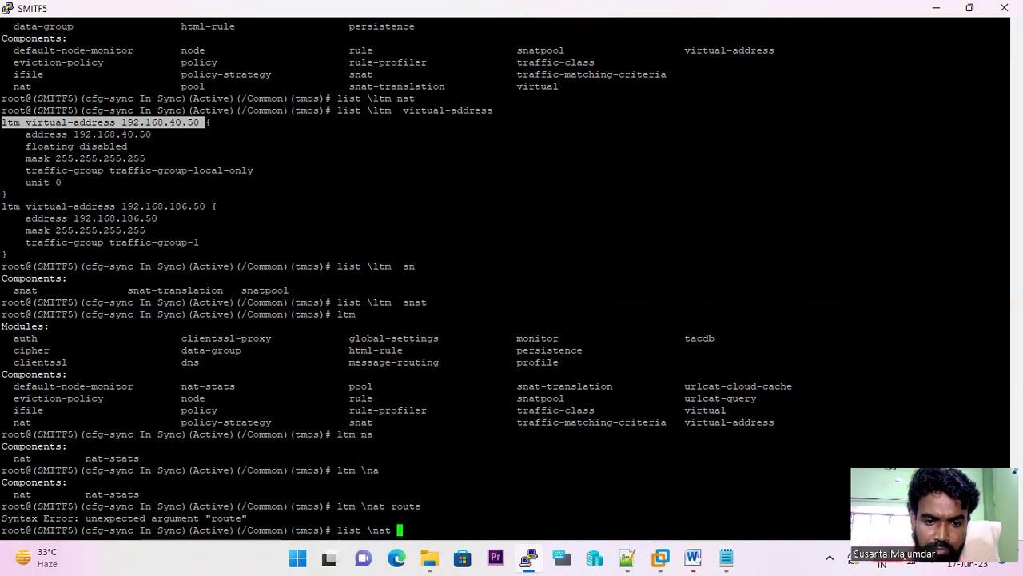
{"action": "type", "text": "route"}
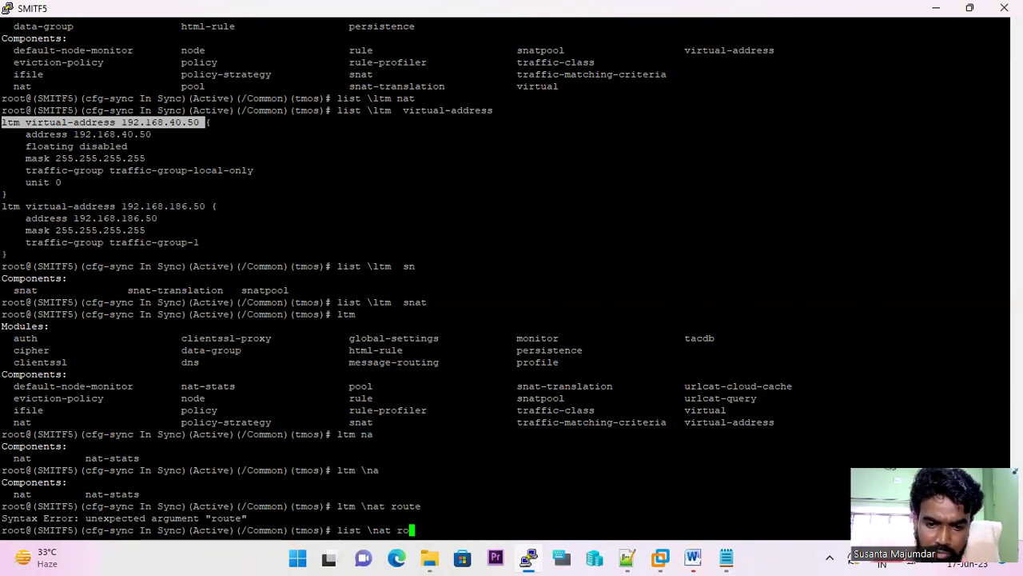
{"action": "key", "text": "Tab"}
{"action": "type", "text": "te"}
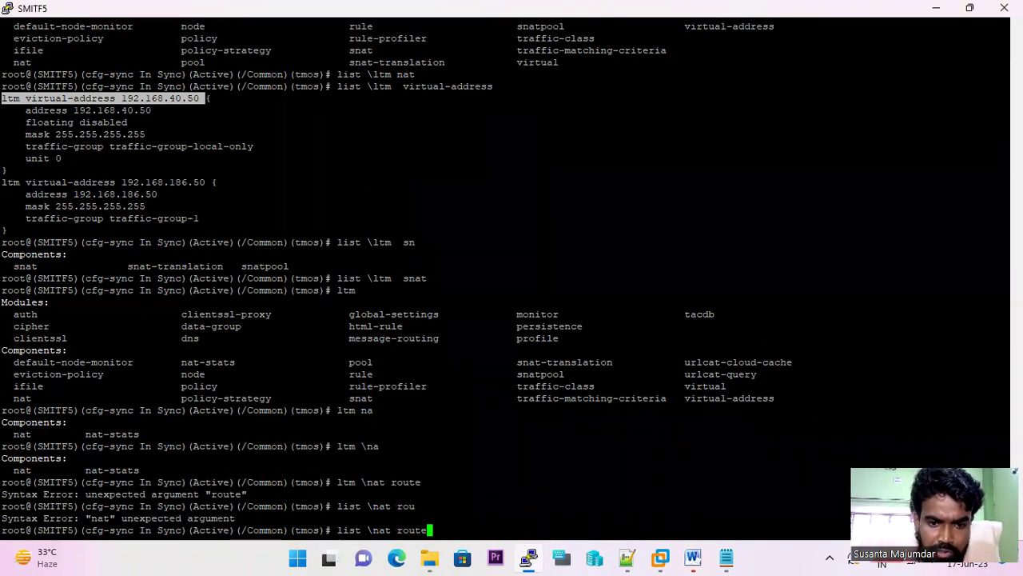
{"action": "key", "text": "Tab"}
{"action": "key", "text": "Return"}
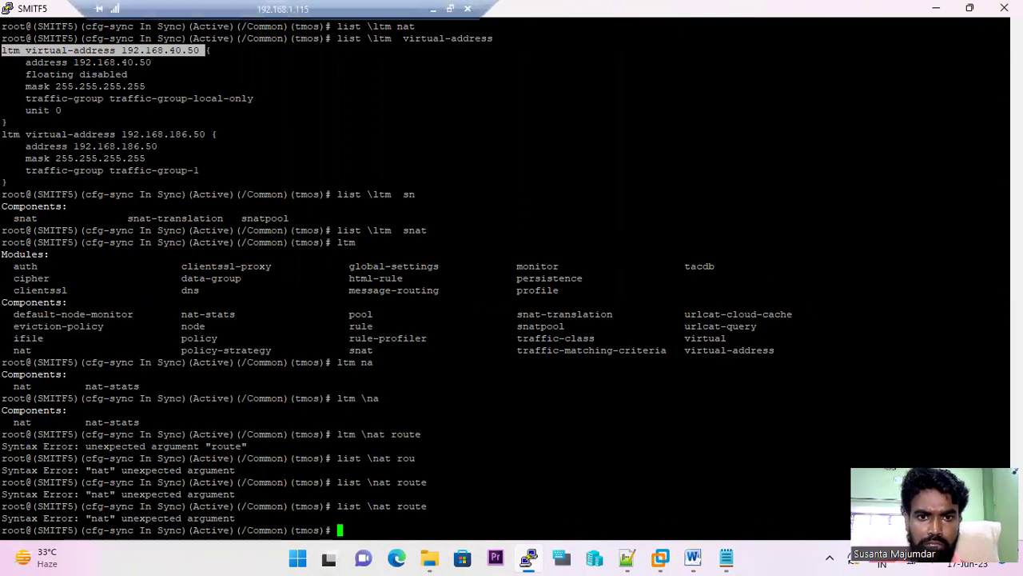
{"action": "left_click", "coordinate": [433, 9]}
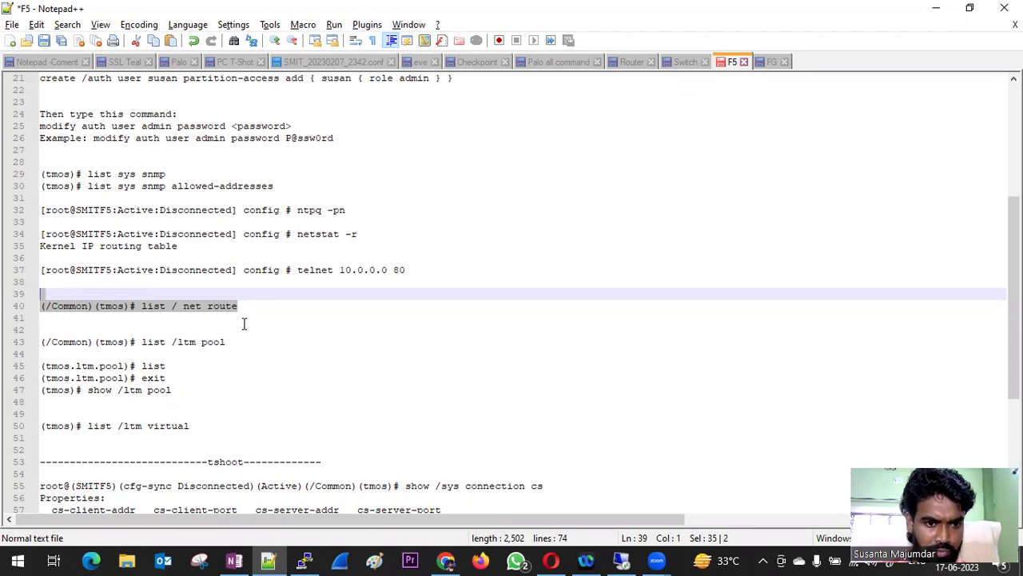
{"action": "scroll", "coordinate": [243, 323], "scroll_direction": "down", "scroll_amount": 1}
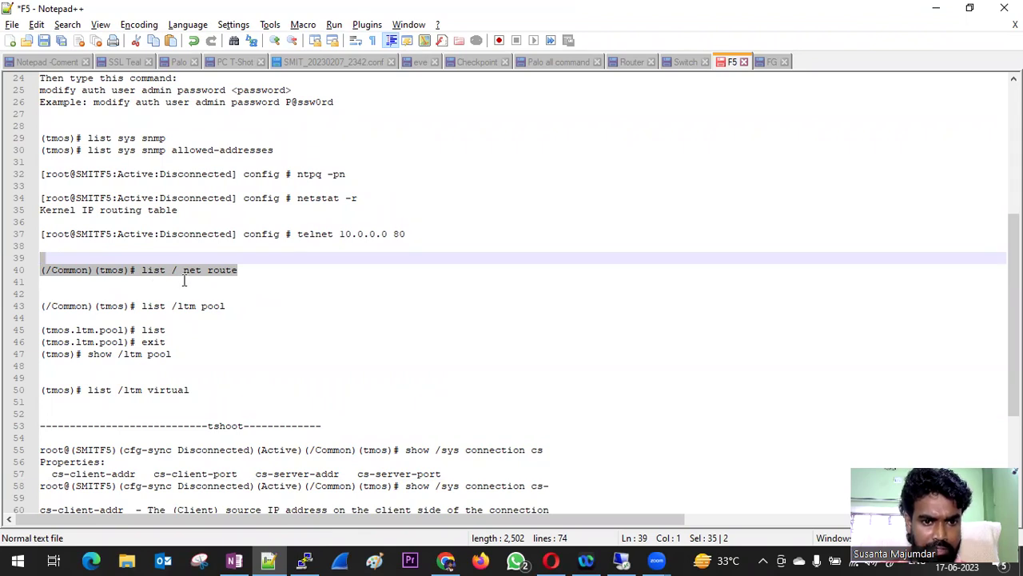
{"action": "left_click", "coordinate": [621, 560]}
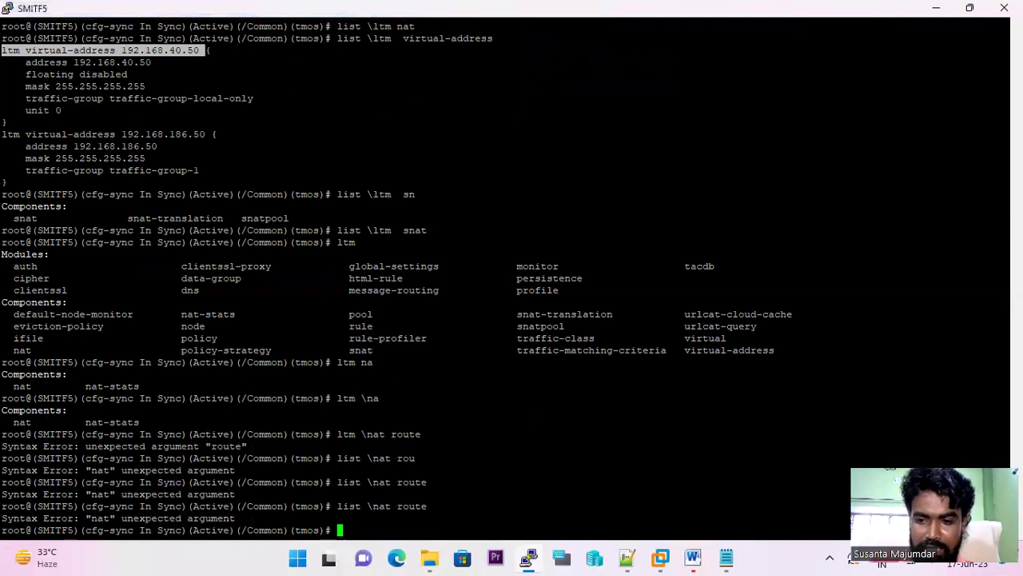
- Edit the recalled command into 'list \net route' and run it; it returns no routes
{"action": "key", "text": "Up"}
{"action": "key", "text": "BackSpace"}
{"action": "key", "text": "BackSpace"}
{"action": "key", "text": "BackSpace"}
{"action": "key", "text": "BackSpace"}
{"action": "key", "text": "BackSpace"}
{"action": "key", "text": "BackSpace"}
{"action": "key", "text": "BackSpace"}
{"action": "key", "text": "BackSpace"}
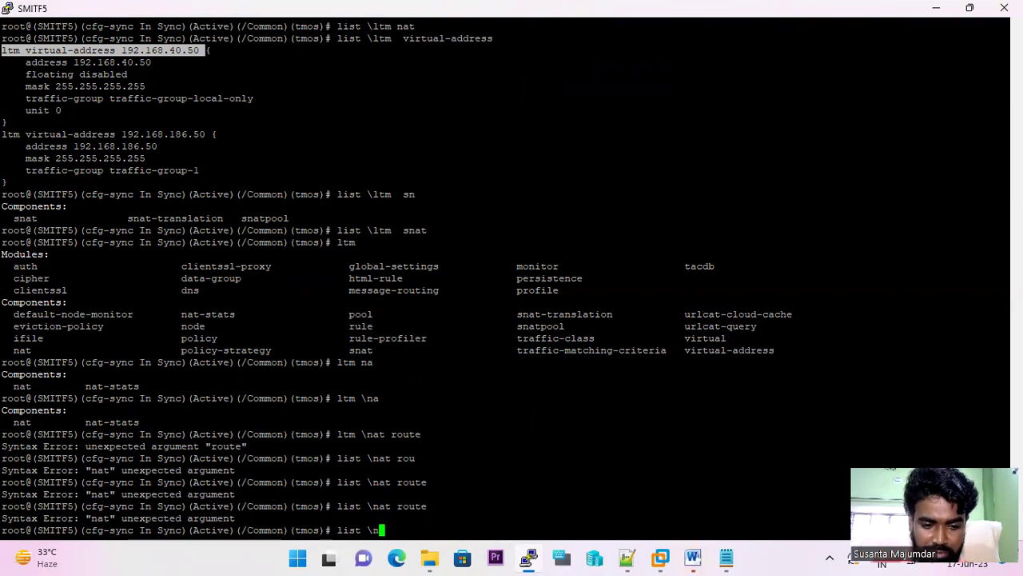
{"action": "type", "text": "et ro"}
{"action": "key", "text": "Tab"}
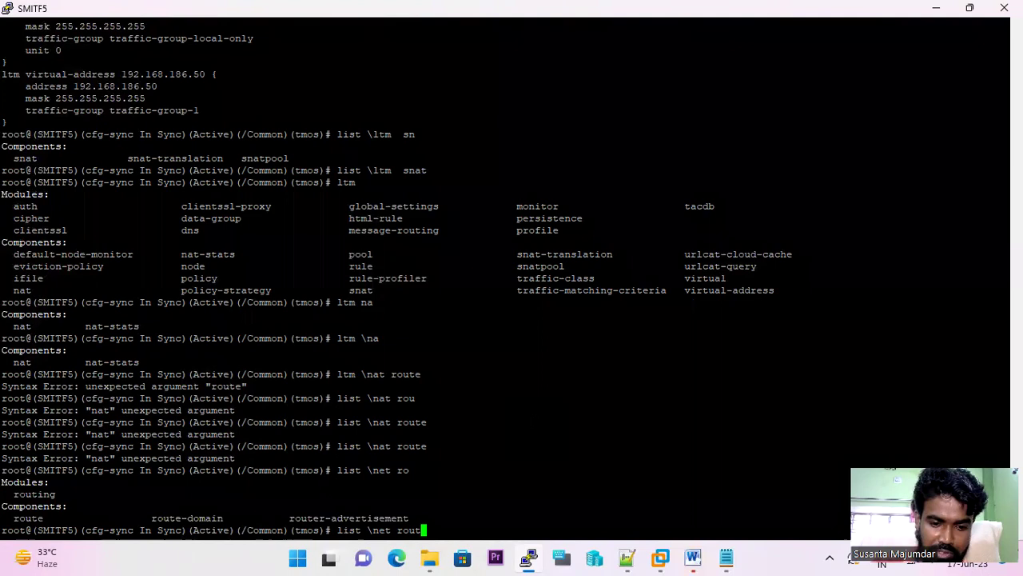
{"action": "type", "text": "e"}
{"action": "key", "text": "Return"}
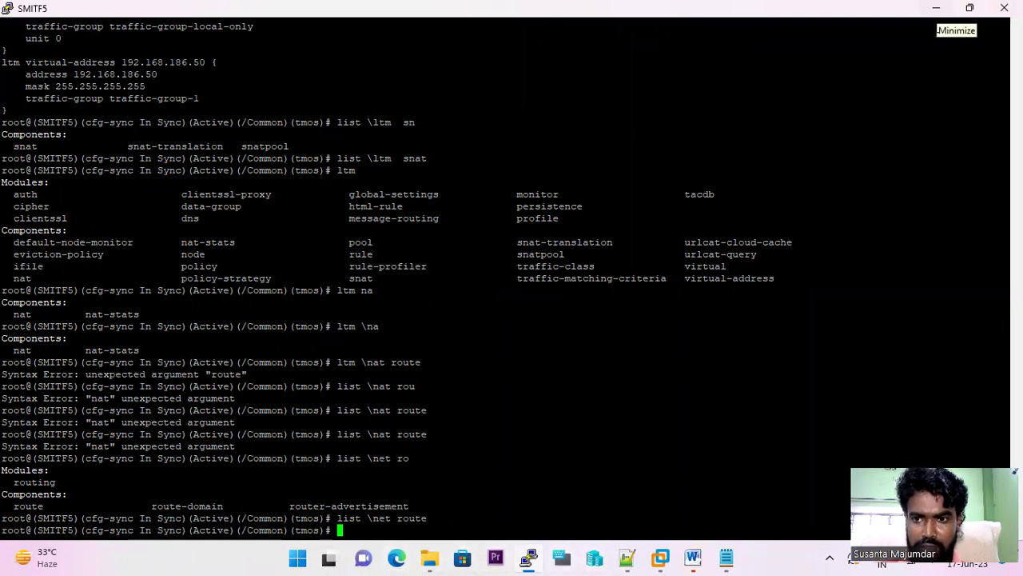
{"action": "mouse_move", "coordinate": [100, 4]}
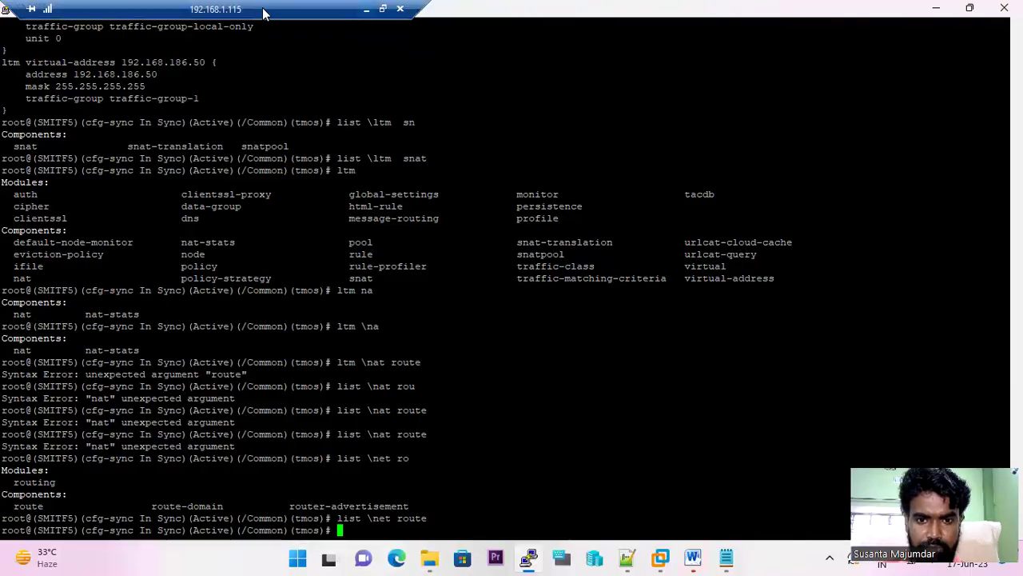
{"action": "left_click", "coordinate": [366, 9]}
{"action": "left_click", "coordinate": [446, 560]}
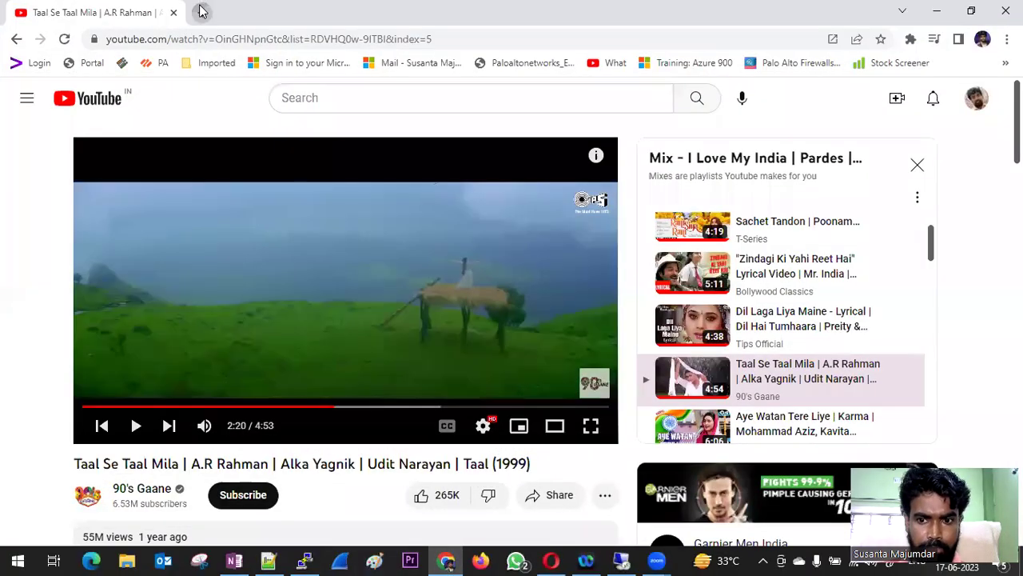
{"action": "left_click", "coordinate": [200, 11]}
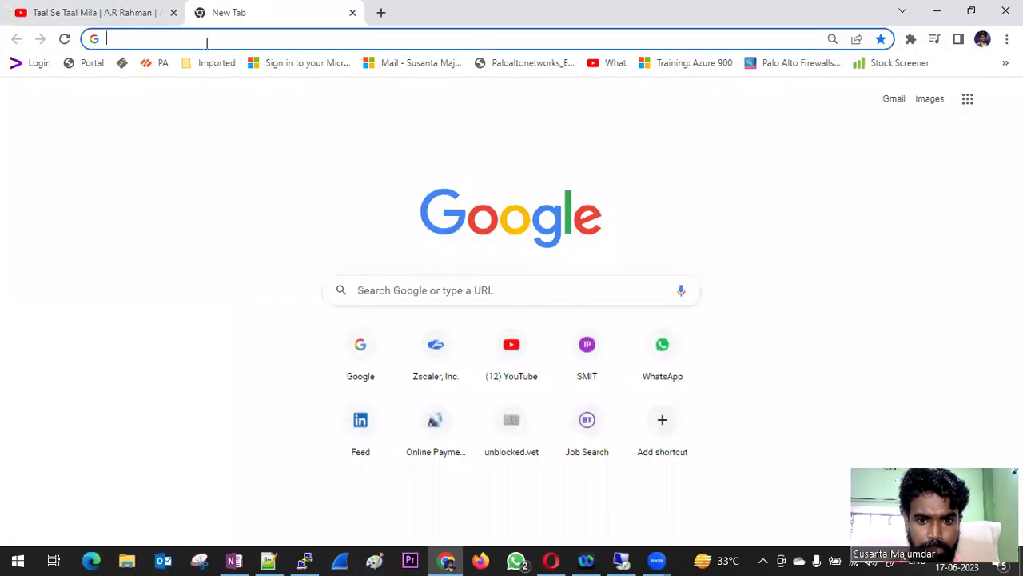
{"action": "left_click", "coordinate": [206, 42]}
{"action": "type", "text": "h"}
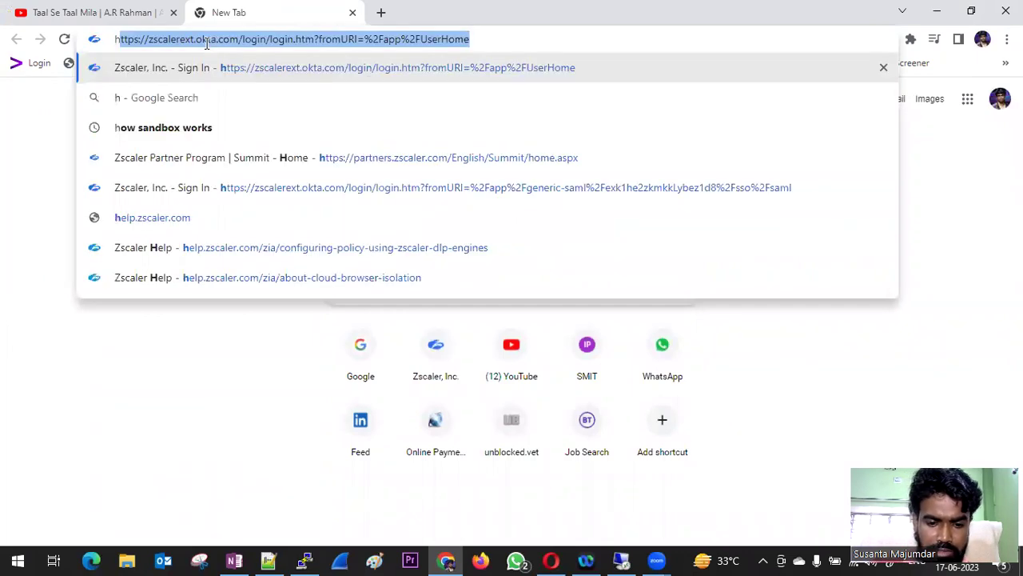
{"action": "type", "text": "ttps://192.168"}
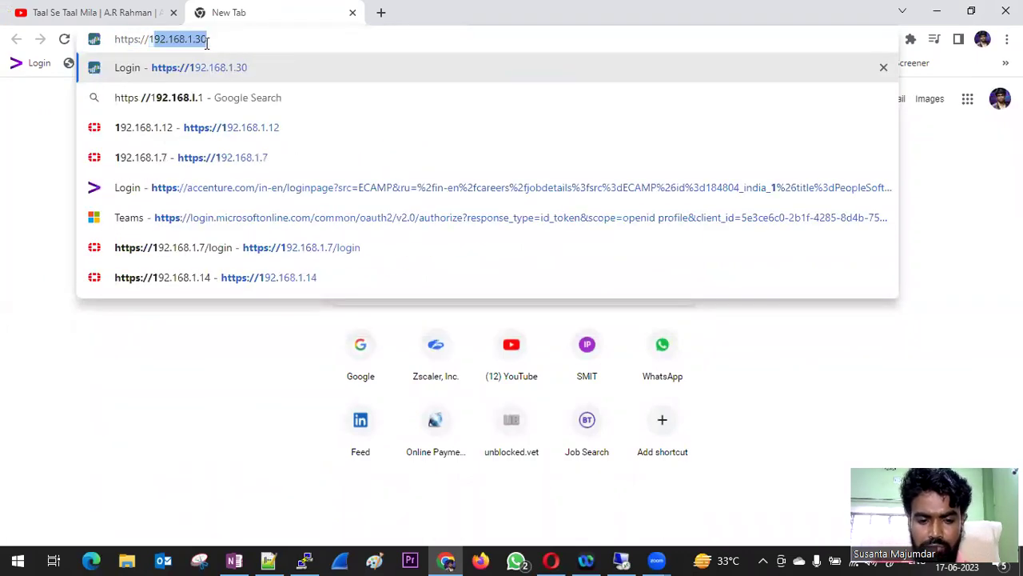
{"action": "type", "text": "."}
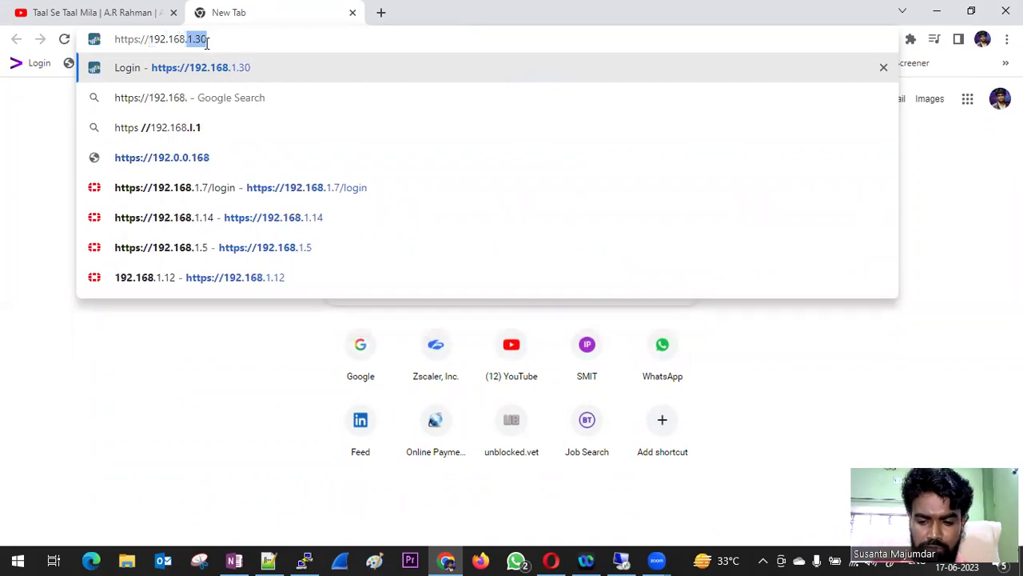
{"action": "type", "text": "0.1"}
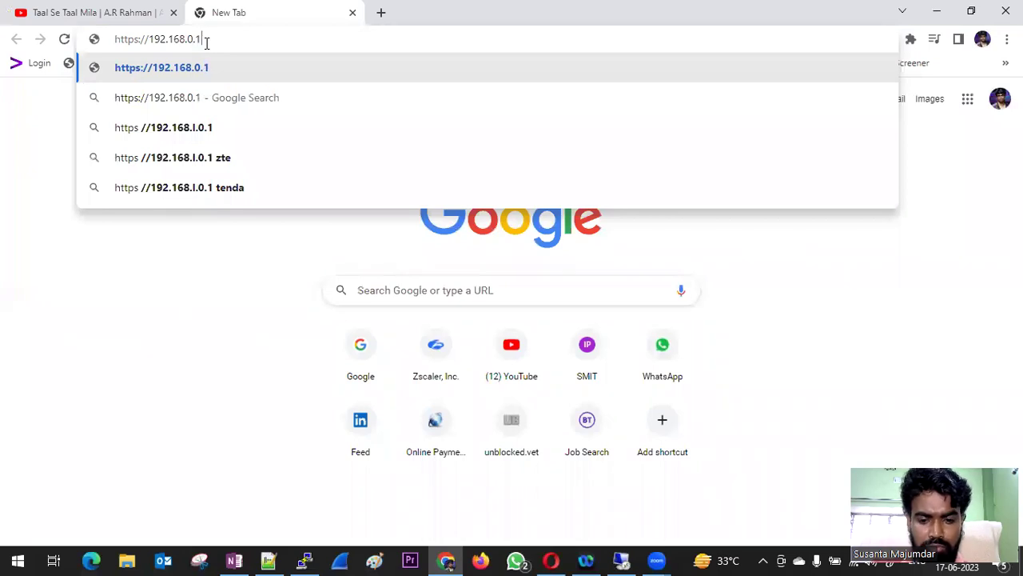
{"action": "type", "text": "50"}
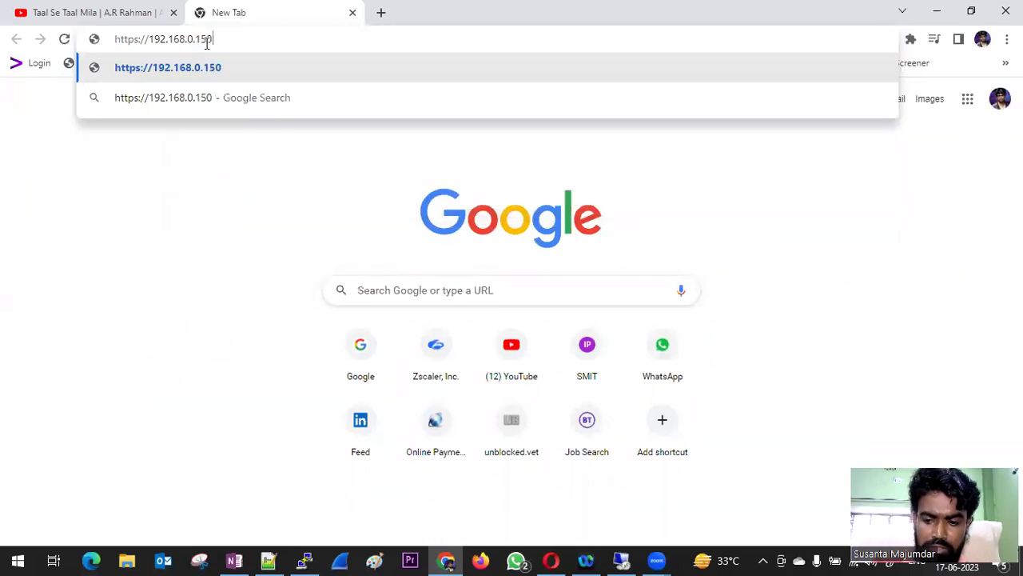
{"action": "key", "text": "Return"}
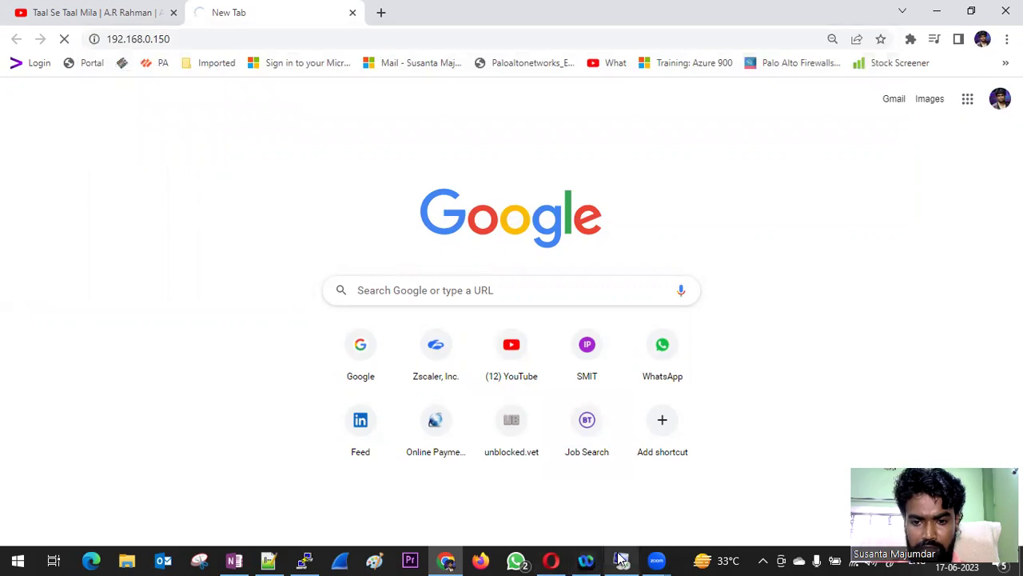
{"action": "left_click", "coordinate": [621, 559]}
{"action": "left_click", "coordinate": [1004, 8]}
{"action": "double_click", "coordinate": [27, 467]}
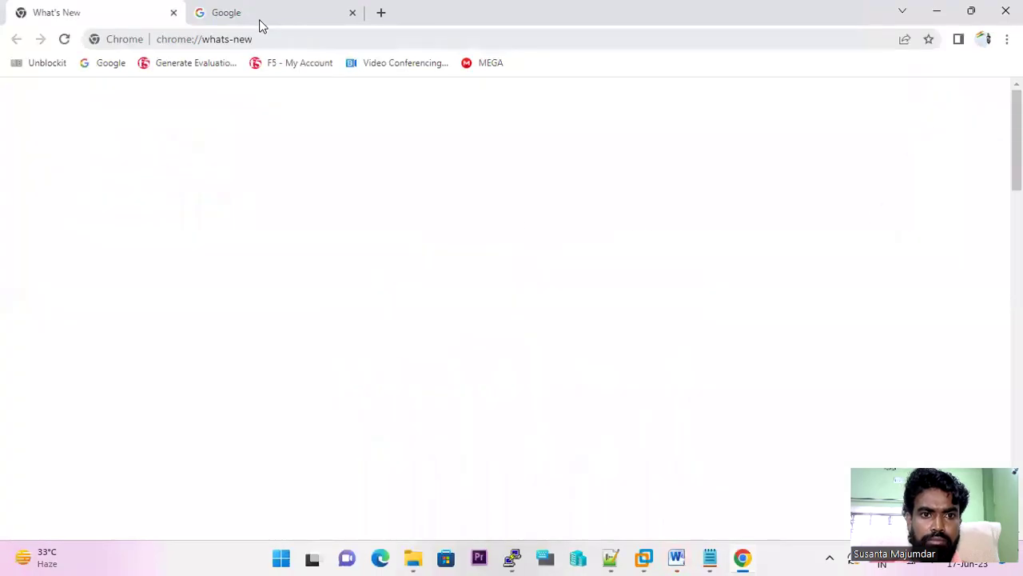
{"action": "left_click", "coordinate": [259, 22]}
{"action": "left_click", "coordinate": [175, 14]}
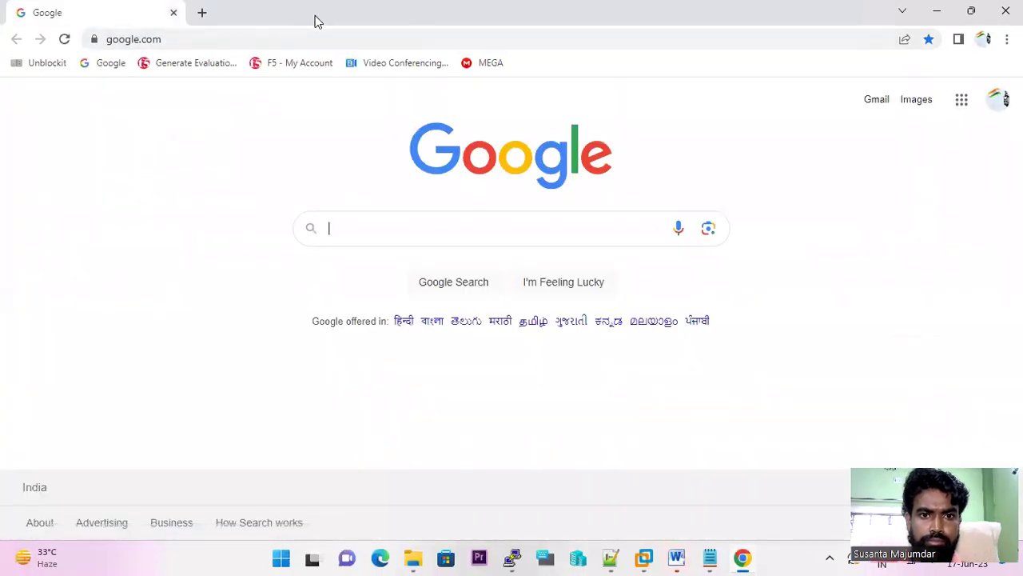
{"action": "left_click", "coordinate": [271, 40]}
{"action": "type", "text": "https"}
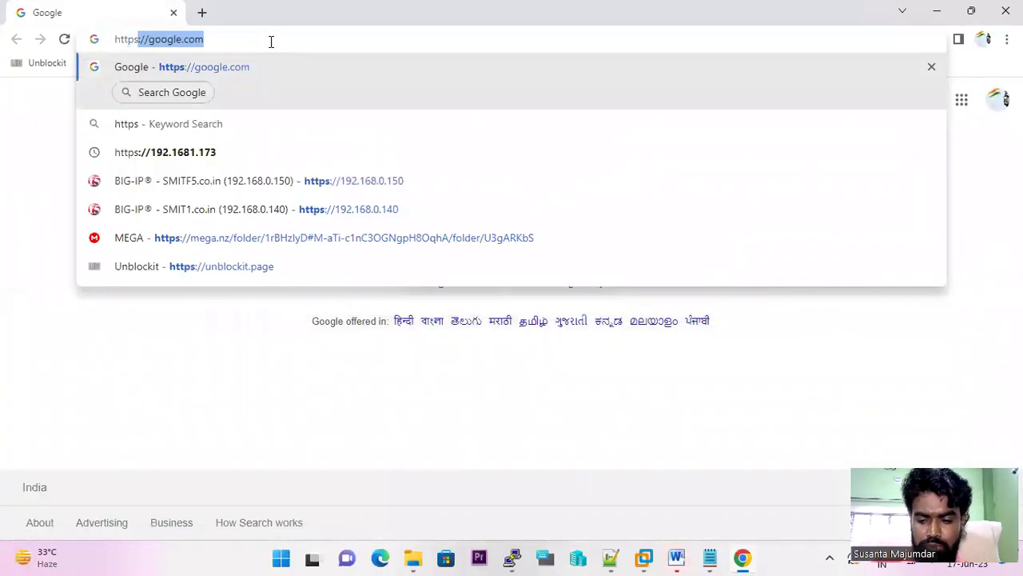
{"action": "type", "text": "://192"}
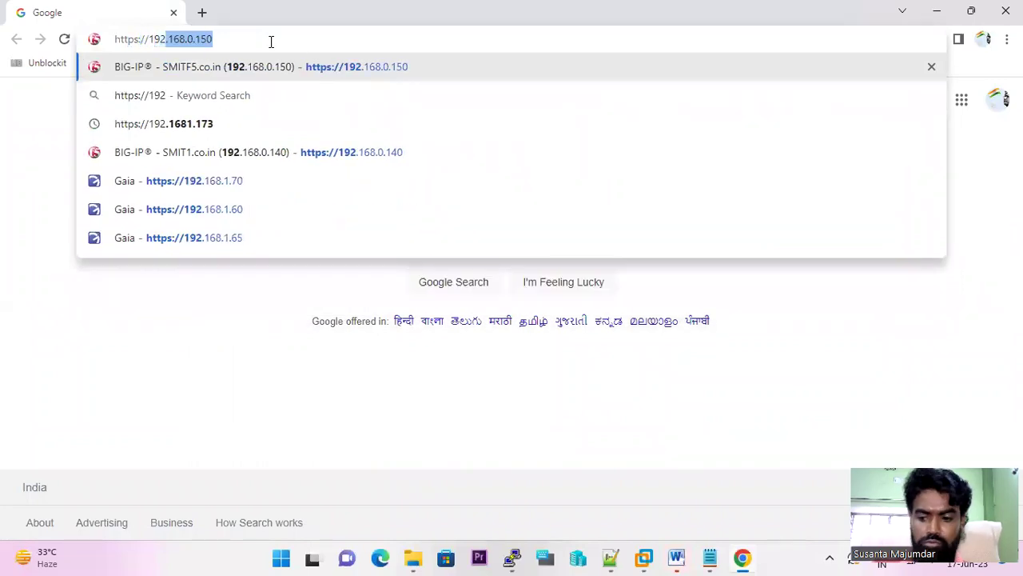
{"action": "key", "text": "Right"}
{"action": "key", "text": "Return"}
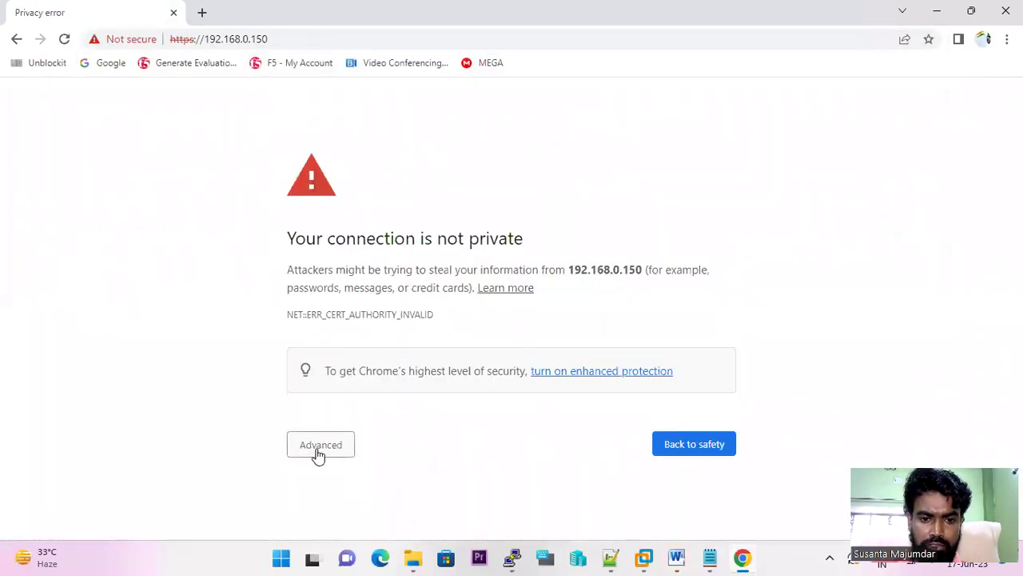
- Proceed past the certificate warning and attempt to sign in as admin
{"action": "left_click", "coordinate": [318, 454]}
{"action": "left_click", "coordinate": [363, 495]}
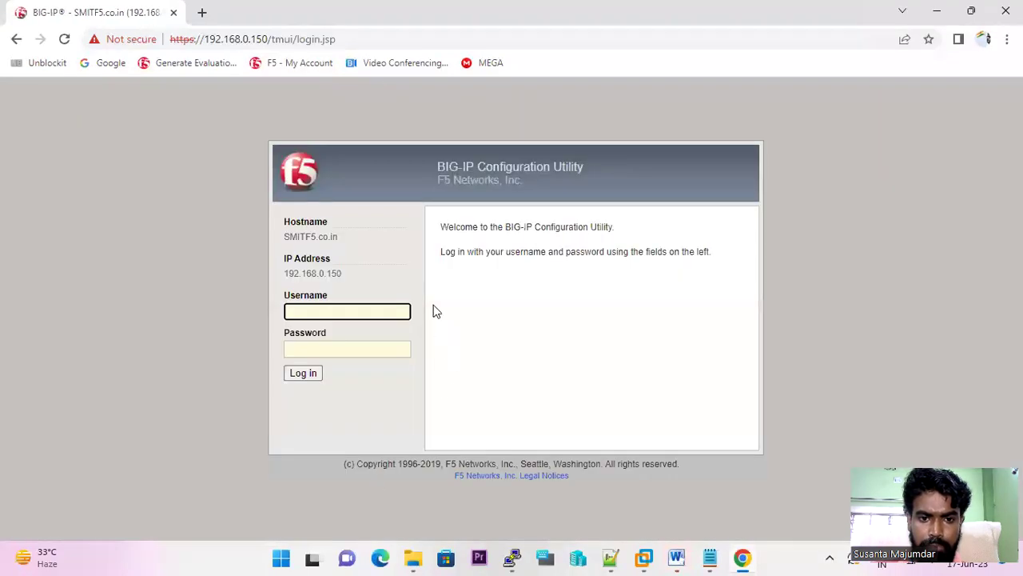
{"action": "type", "text": "a"}
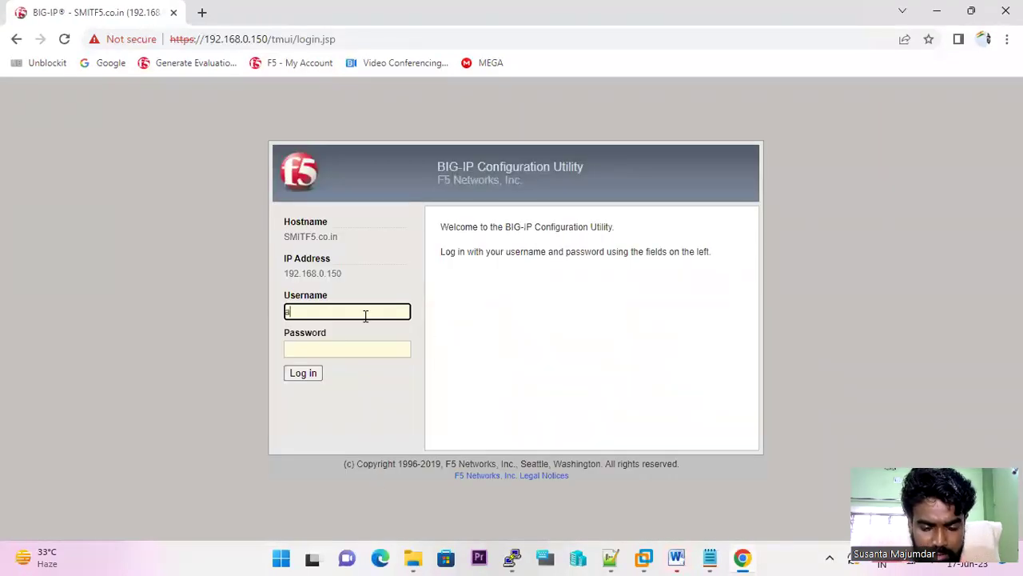
{"action": "type", "text": "dmin"}
{"action": "key", "text": "Tab"}
{"action": "type", "text": "admin"}
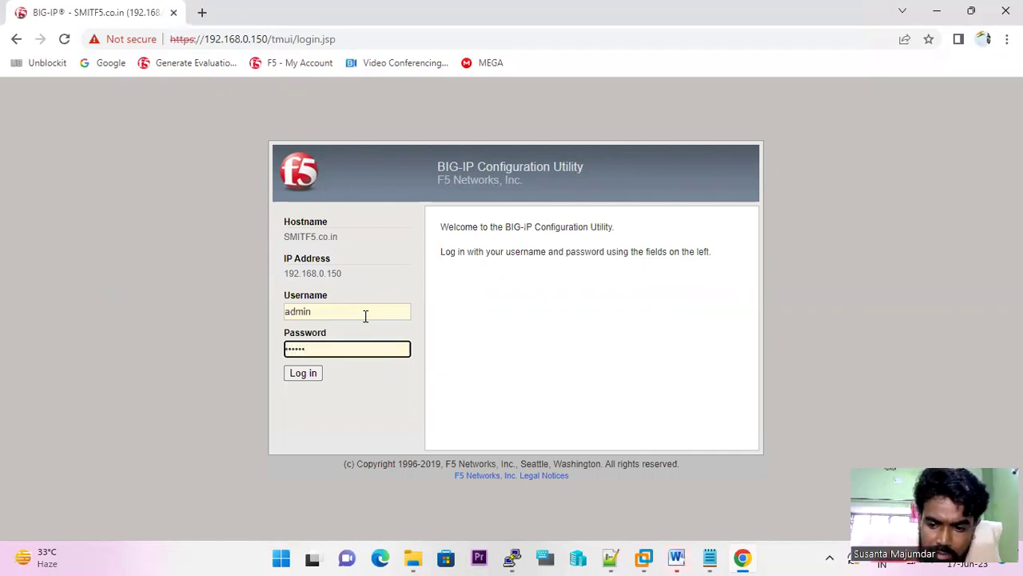
{"action": "type", "text": "admin"}
{"action": "key", "text": "Return"}
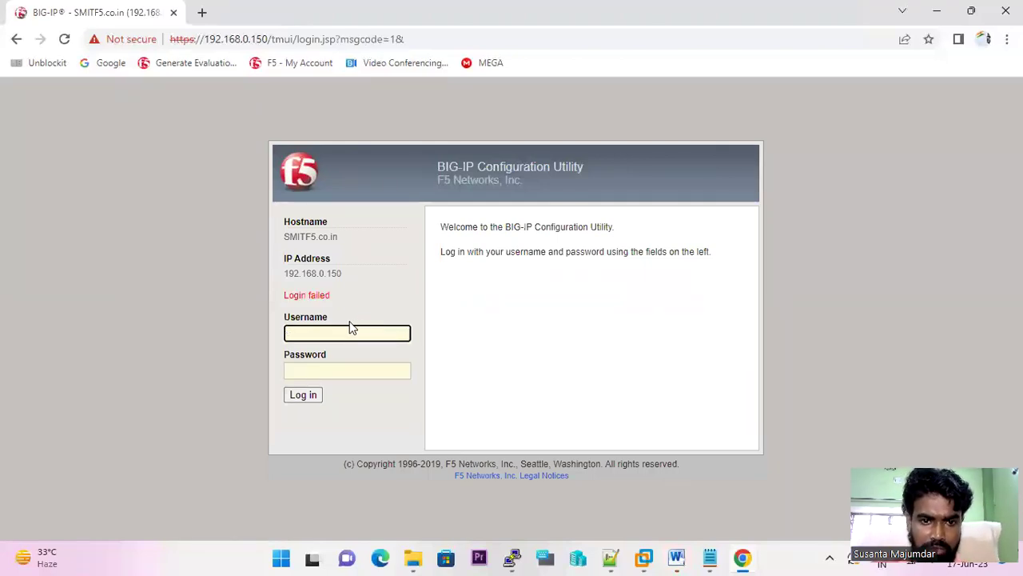
- Retry the BIG-IP login with another username and password, which also fails
{"action": "type", "text": "admi"}
{"action": "type", "text": "n"}
{"action": "key", "text": "Tab"}
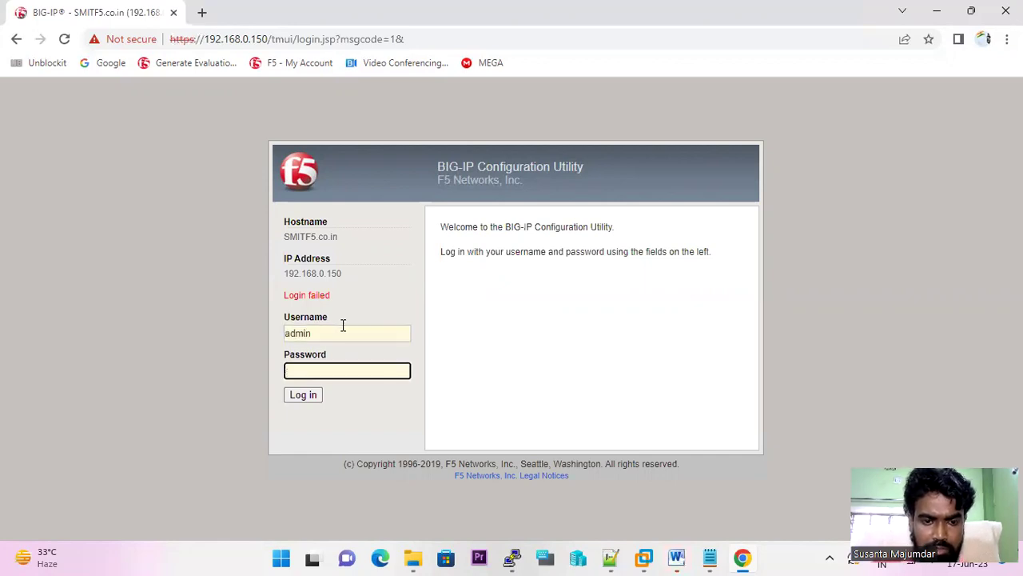
{"action": "type", "text": "******"}
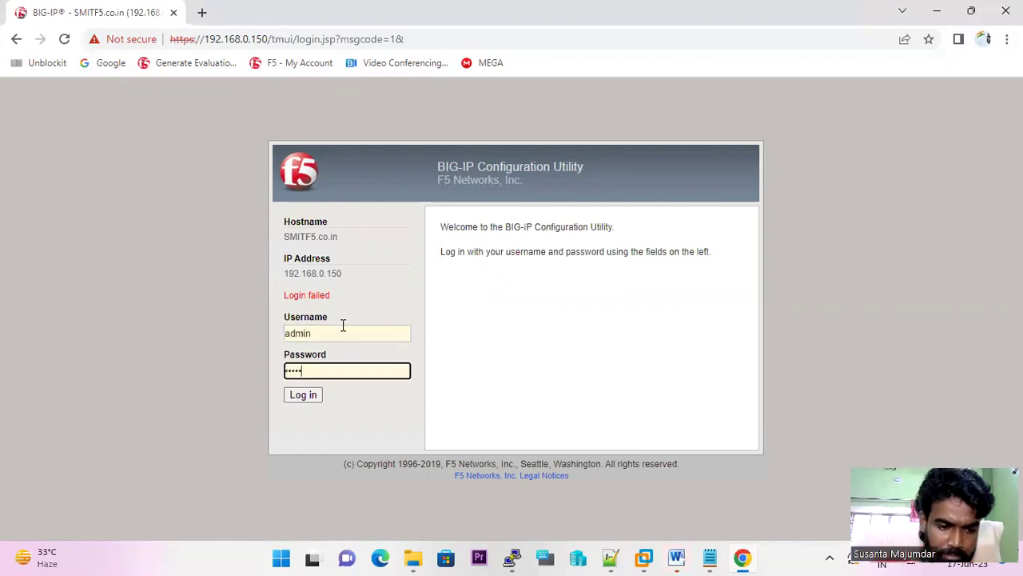
{"action": "type", "text": "***"}
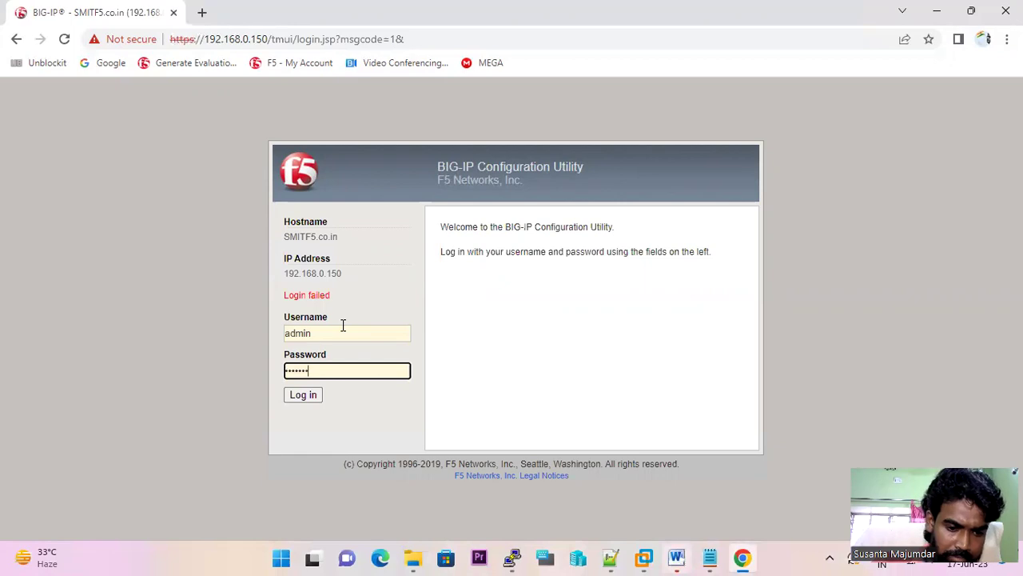
{"action": "key", "text": "Return"}
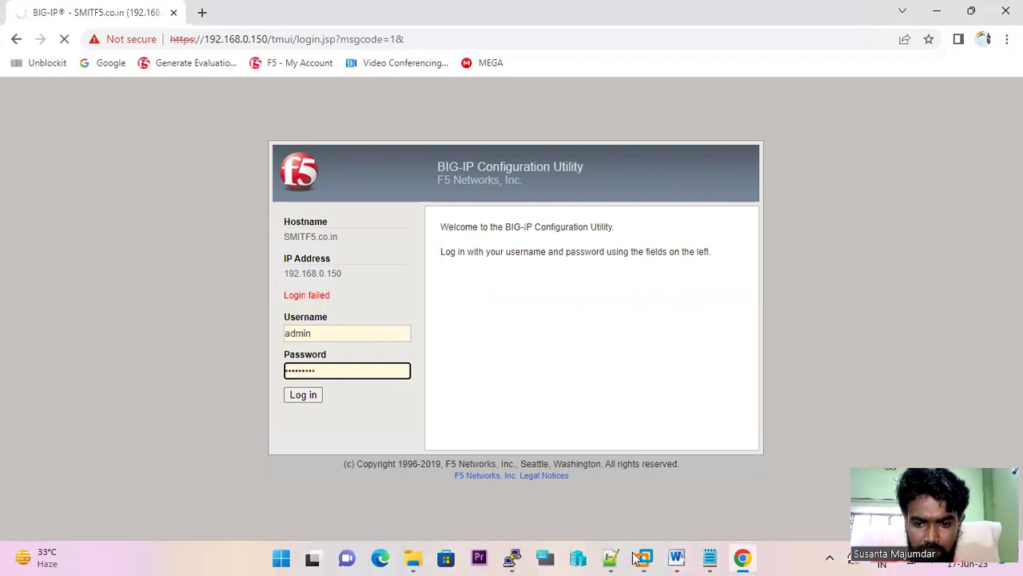
- Check the saved credentials in the notes, then sign in as admin with the correct password
{"action": "key", "text": "alt+Tab"}
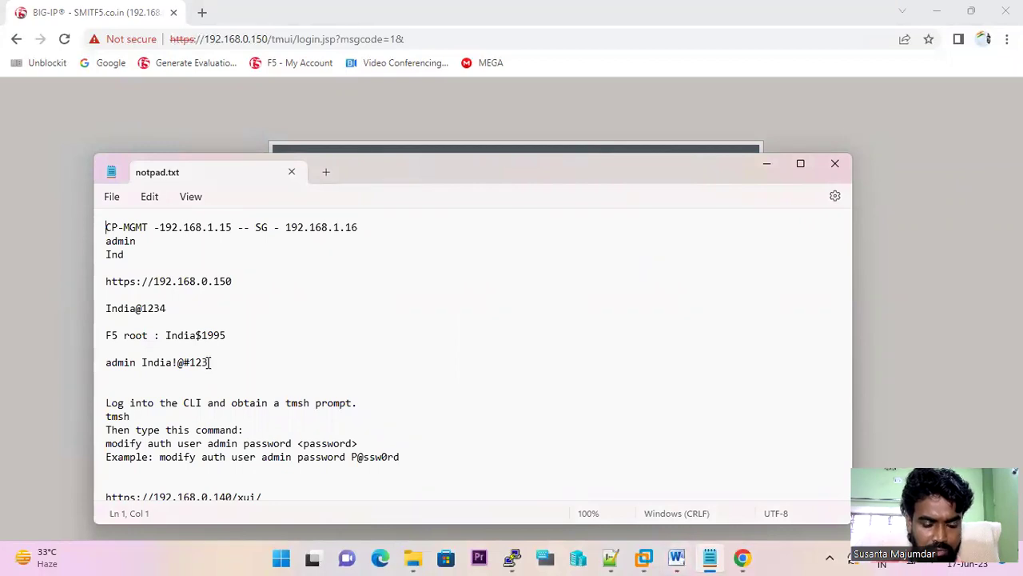
{"action": "key", "text": "alt+Tab"}
{"action": "left_click", "coordinate": [313, 333]}
{"action": "type", "text": "admin"}
{"action": "key", "text": "Tab"}
{"action": "type", "text": "admin"}
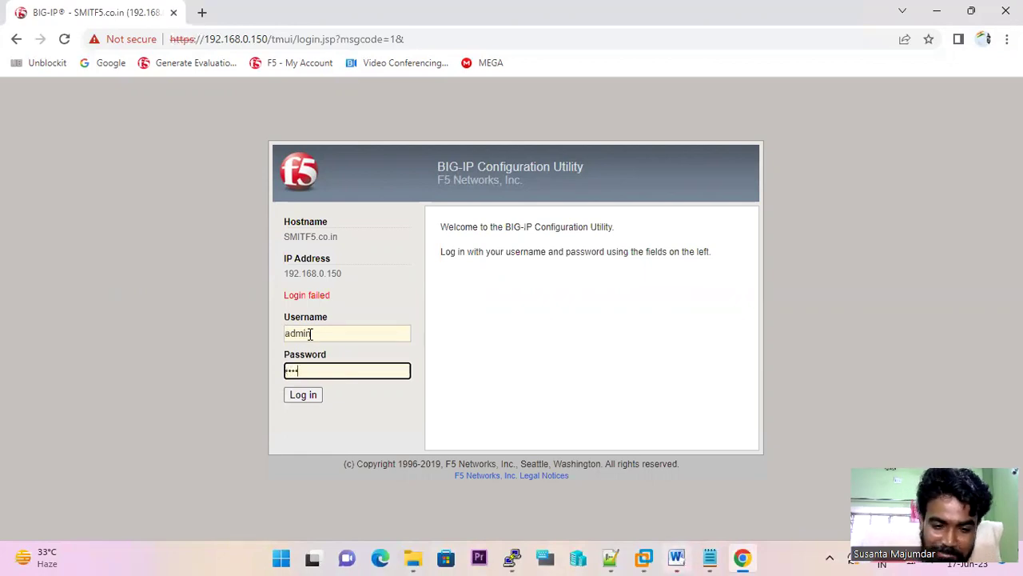
{"action": "type", "text": "******"}
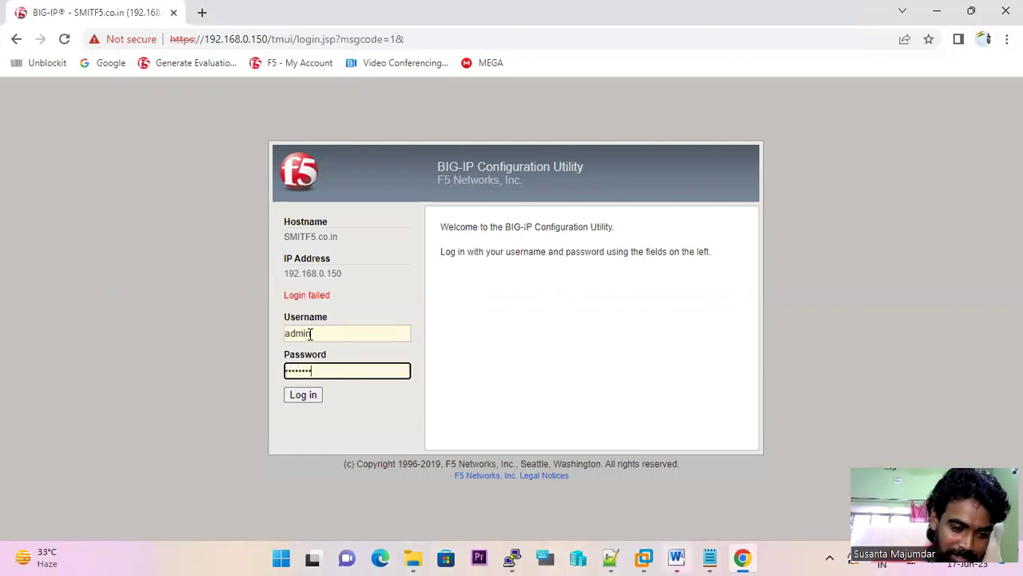
{"action": "key", "text": "Return"}
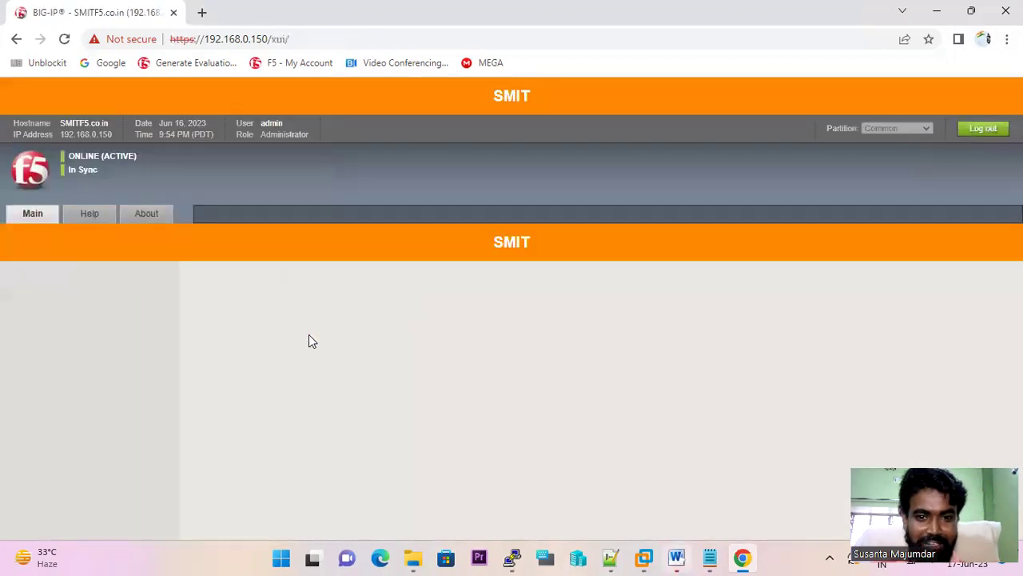
- Start a new route under Network > Routes named PINg, leaving the description empty
{"action": "scroll", "coordinate": [61, 384], "scroll_direction": "down", "scroll_amount": 5}
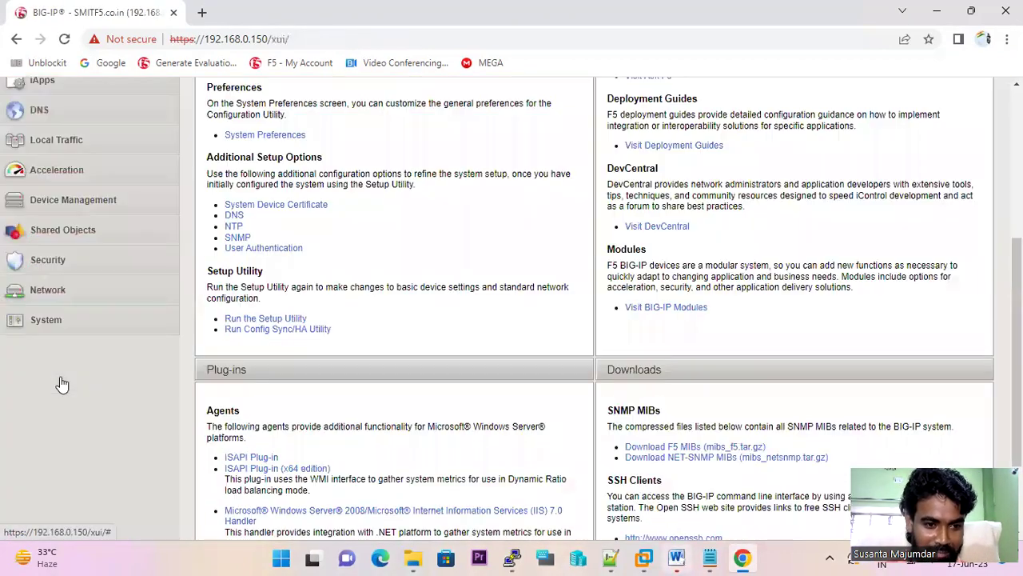
{"action": "left_click", "coordinate": [56, 169]}
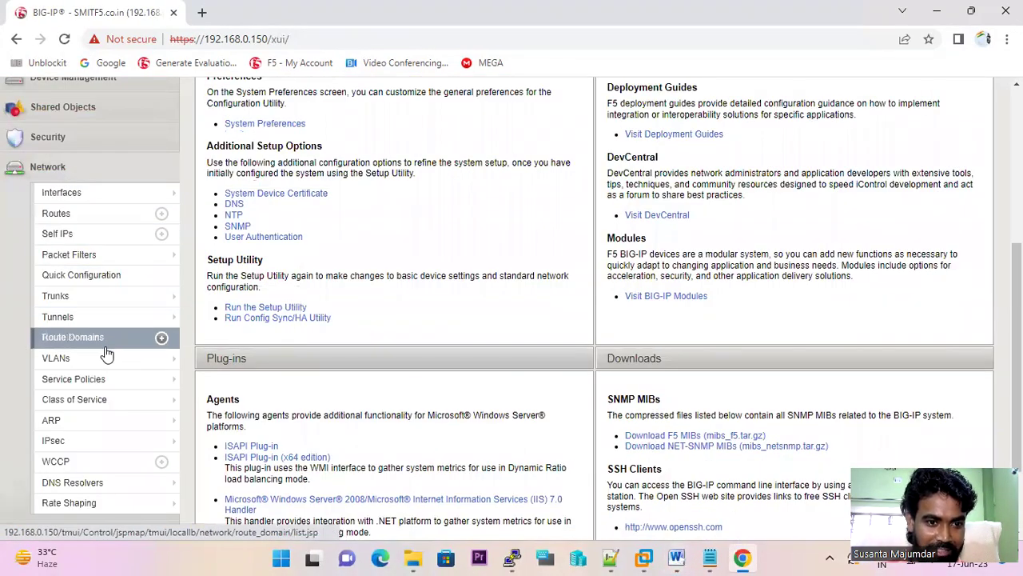
{"action": "left_click", "coordinate": [74, 213]}
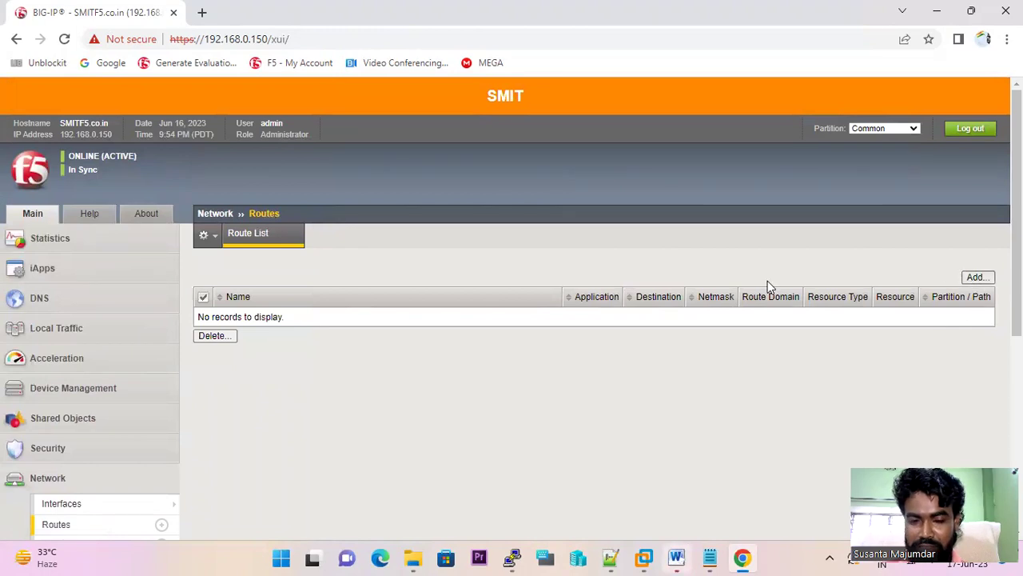
{"action": "left_click", "coordinate": [976, 276]}
{"action": "left_click", "coordinate": [369, 275]}
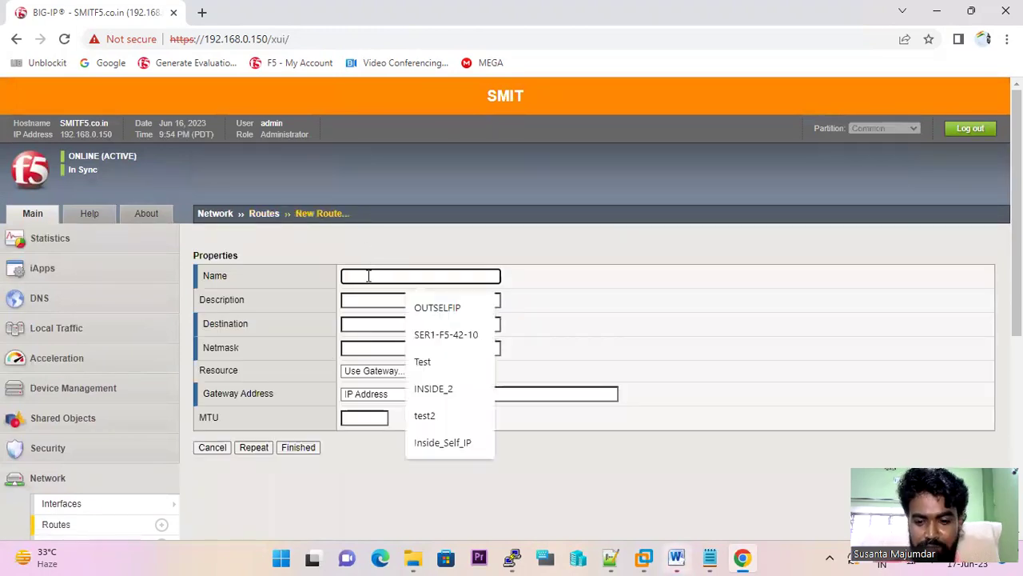
{"action": "type", "text": "PINg"}
{"action": "left_click", "coordinate": [381, 294]}
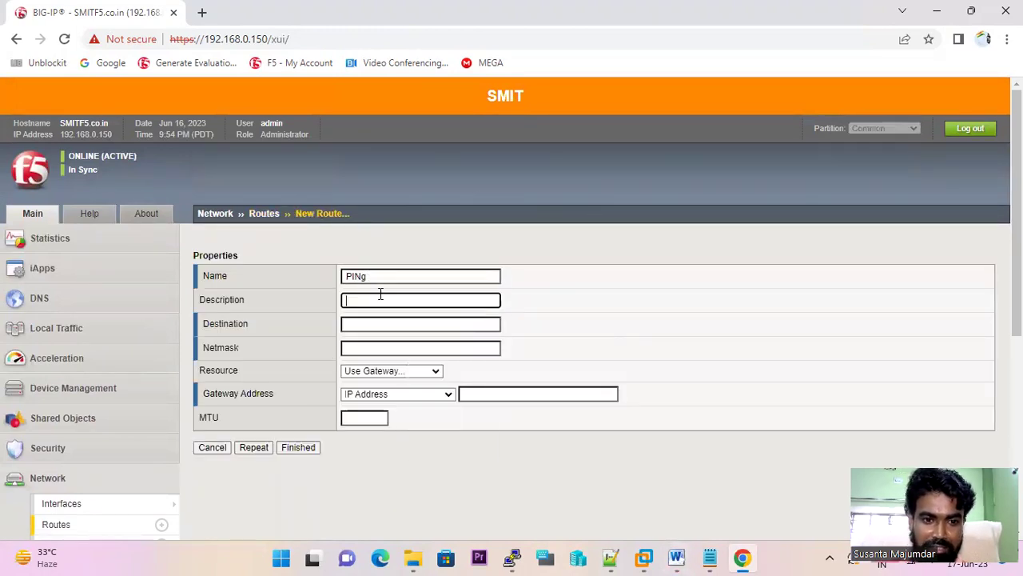
{"action": "type", "text": "192"}
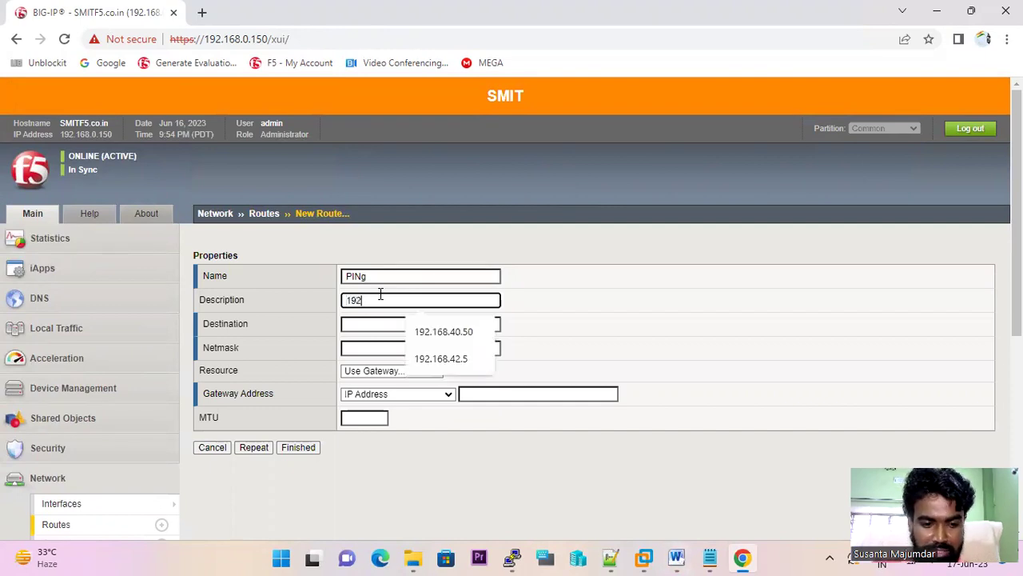
{"action": "type", "text": ".16"}
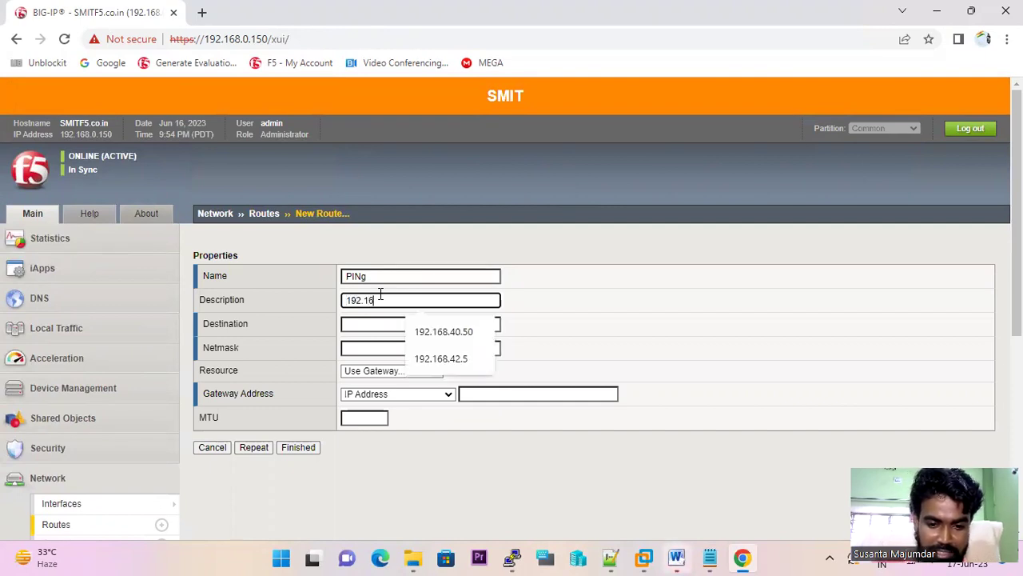
{"action": "type", "text": "8.1.5"}
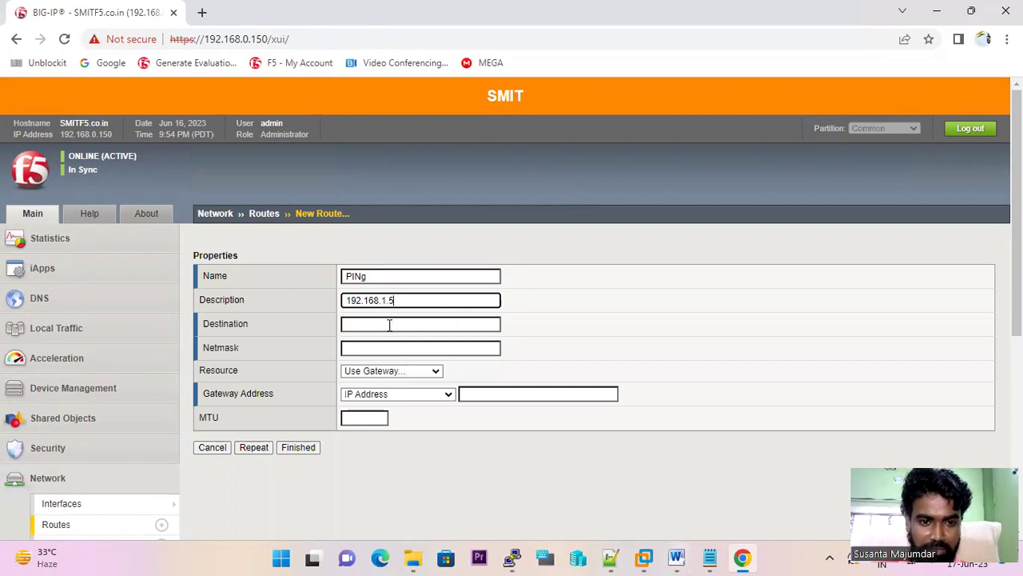
{"action": "left_click_drag", "start_coordinate": [387, 300], "coordinate": [314, 297]}
{"action": "key", "text": "BackSpace"}
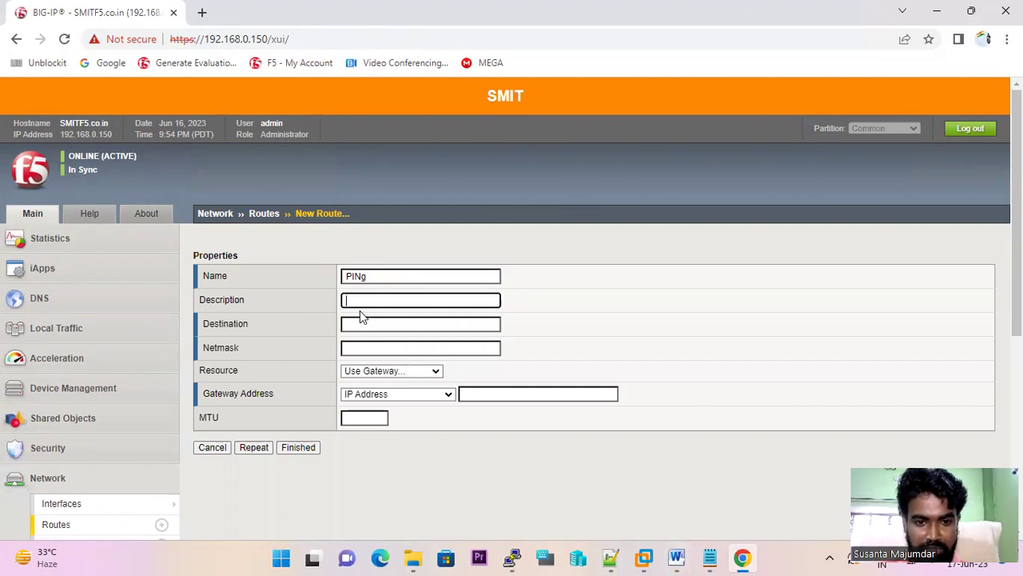
- Submit destination 192.168.1.5, netmask 255.255.255.0, gateway 192.168.1.1; it's rejected as invalid
{"action": "left_click", "coordinate": [382, 320]}
{"action": "type", "text": "192.168.1.5"}
{"action": "left_click", "coordinate": [423, 347]}
{"action": "left_click", "coordinate": [431, 379]}
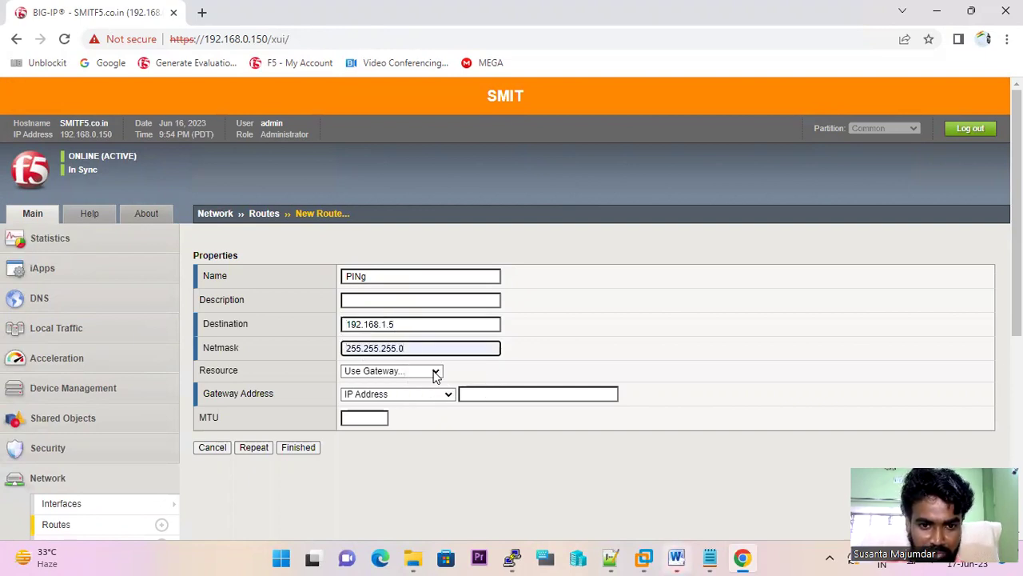
{"action": "left_click", "coordinate": [434, 371]}
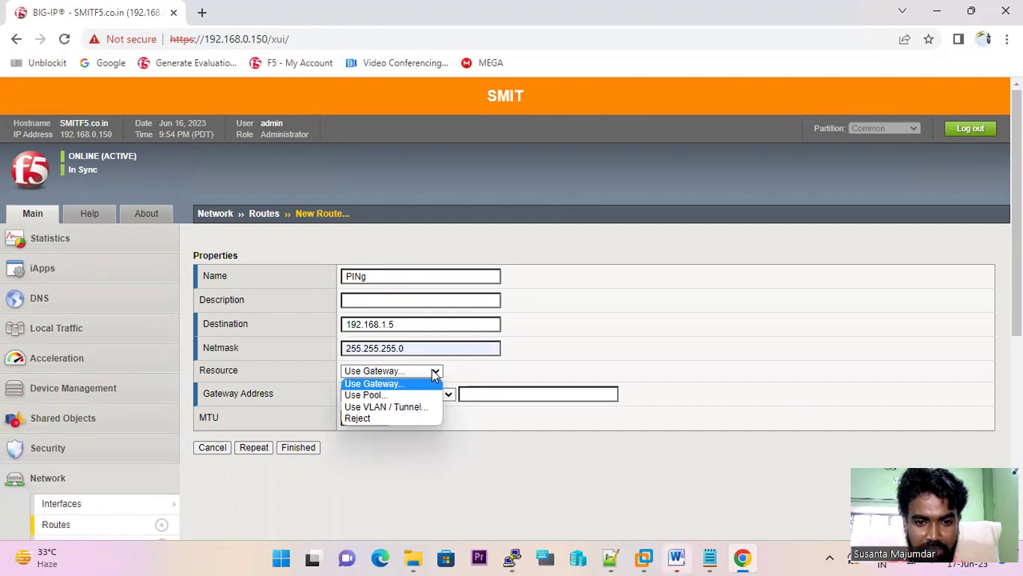
{"action": "left_click", "coordinate": [434, 373]}
{"action": "left_click", "coordinate": [477, 394]}
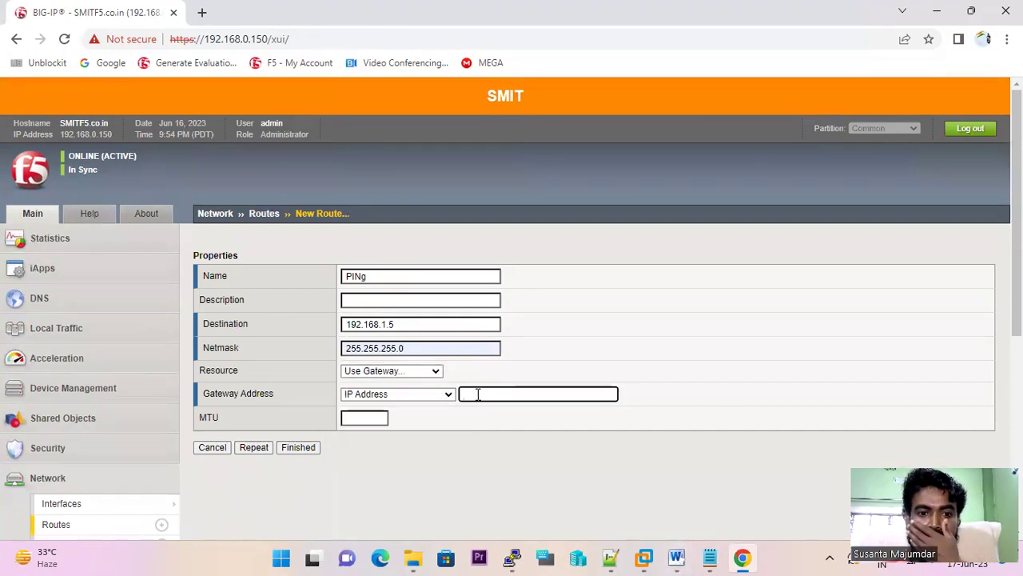
{"action": "type", "text": "19"}
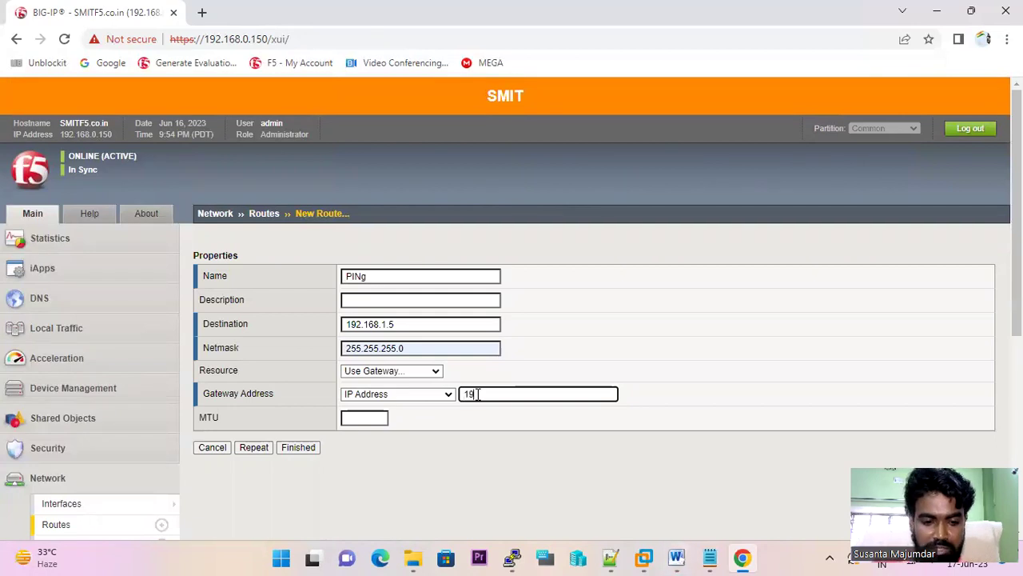
{"action": "type", "text": "2.168."}
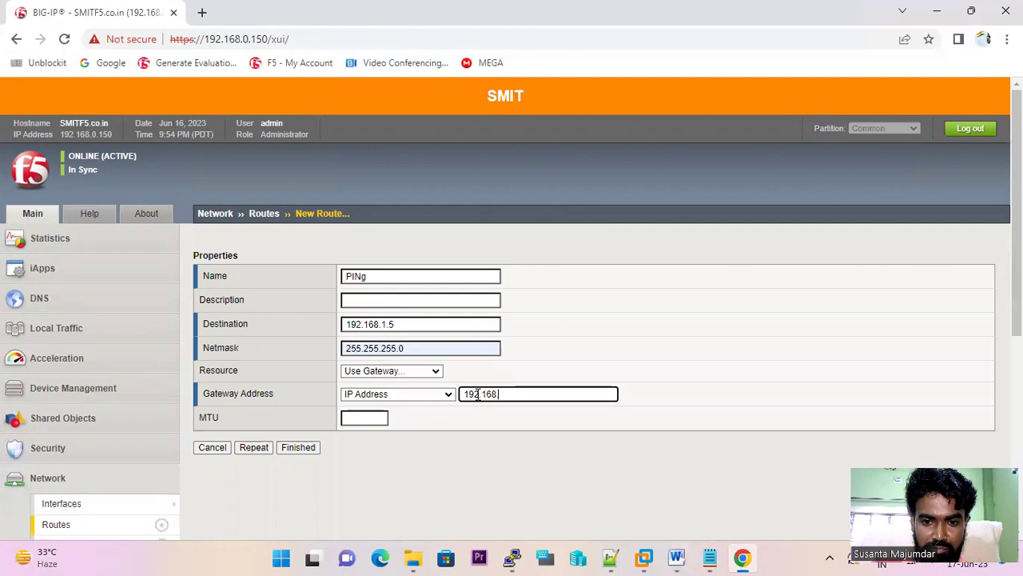
{"action": "type", "text": "1.1"}
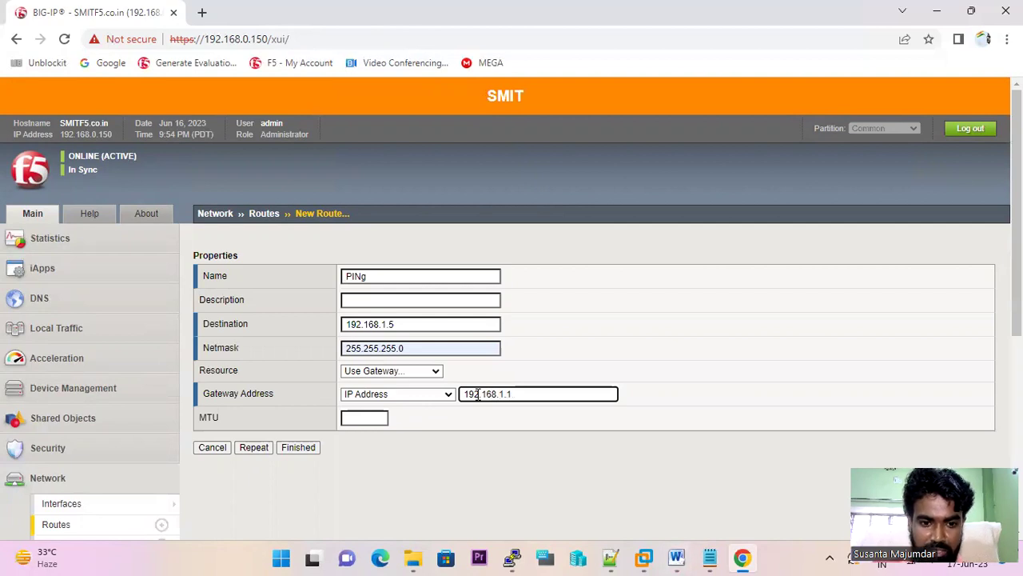
{"action": "left_click", "coordinate": [293, 449]}
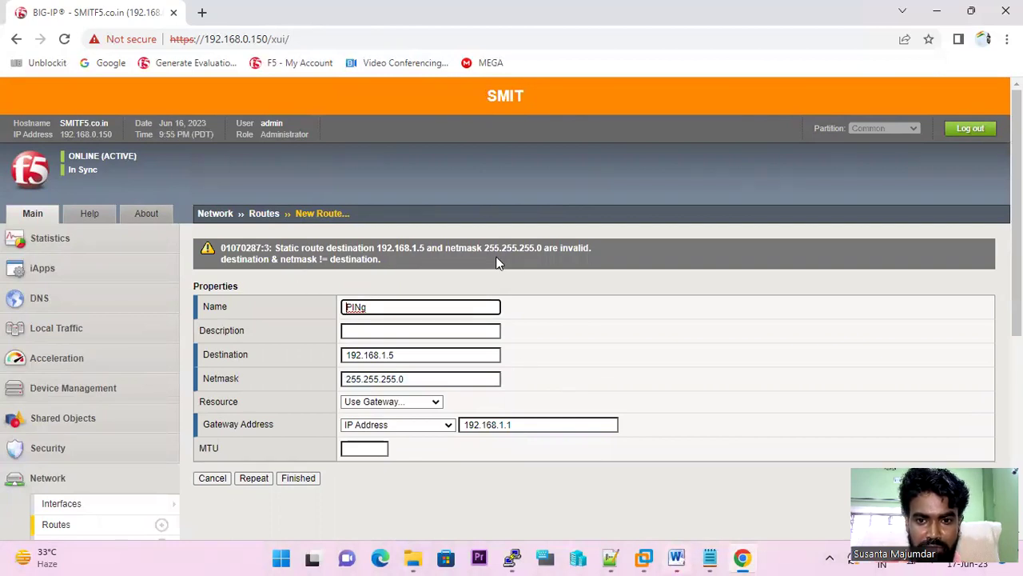
- Change the route destination to 192.168.30.5 and resubmit it
{"action": "left_click", "coordinate": [456, 354]}
{"action": "key", "text": "BackSpace"}
{"action": "key", "text": "BackSpace"}
{"action": "key", "text": "BackSpace"}
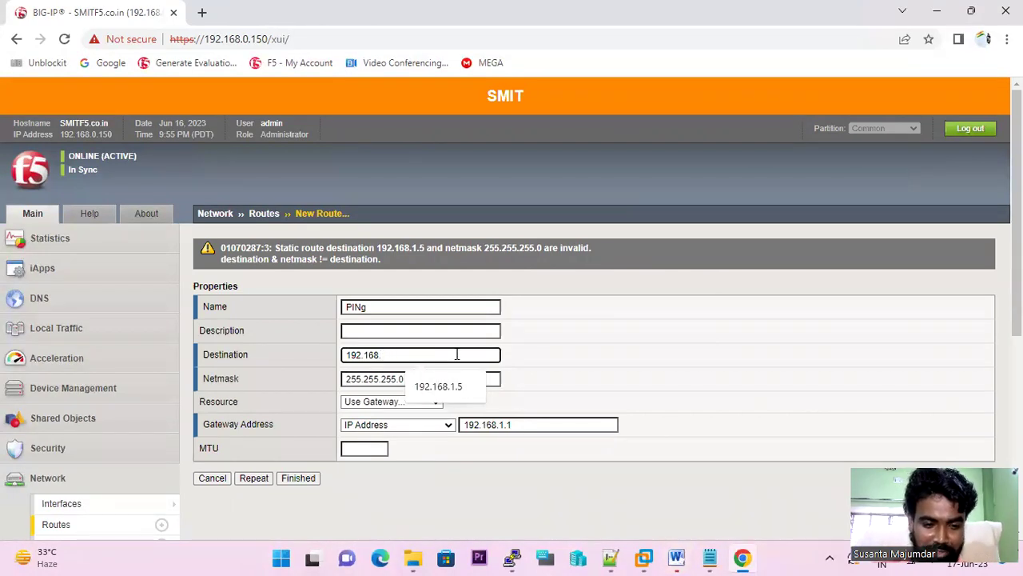
{"action": "type", "text": "30"}
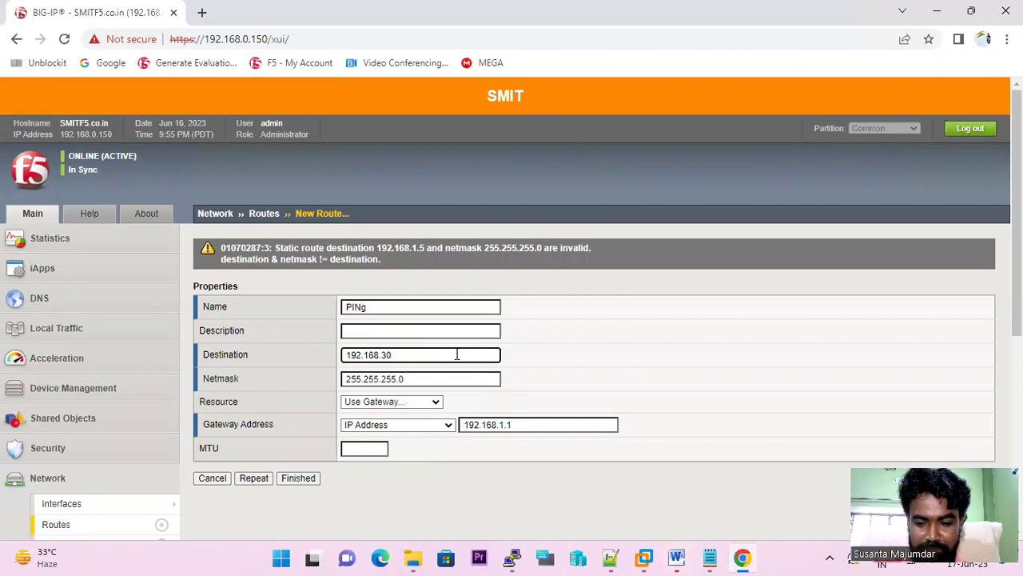
{"action": "type", "text": ".5"}
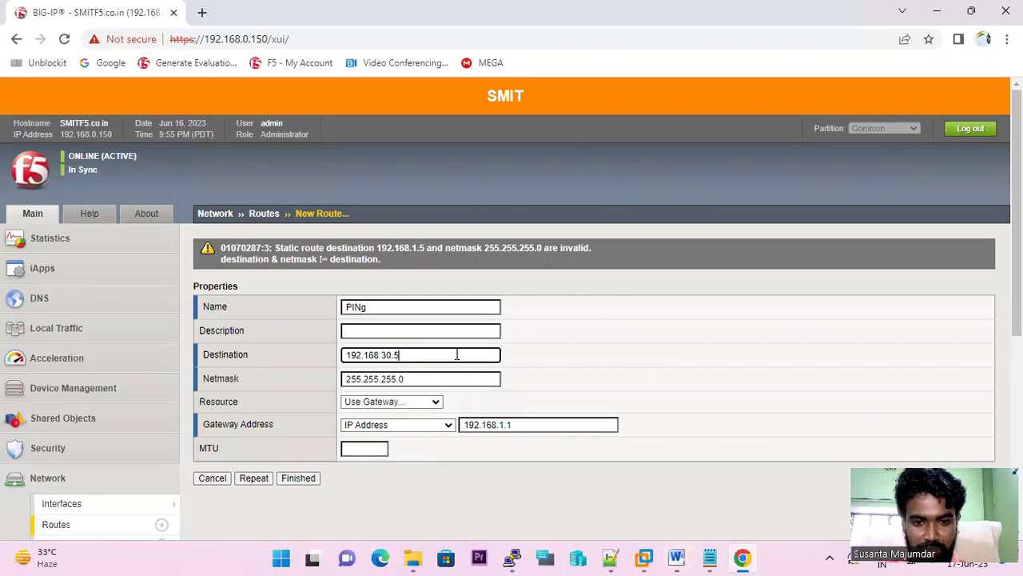
{"action": "left_click", "coordinate": [298, 480]}
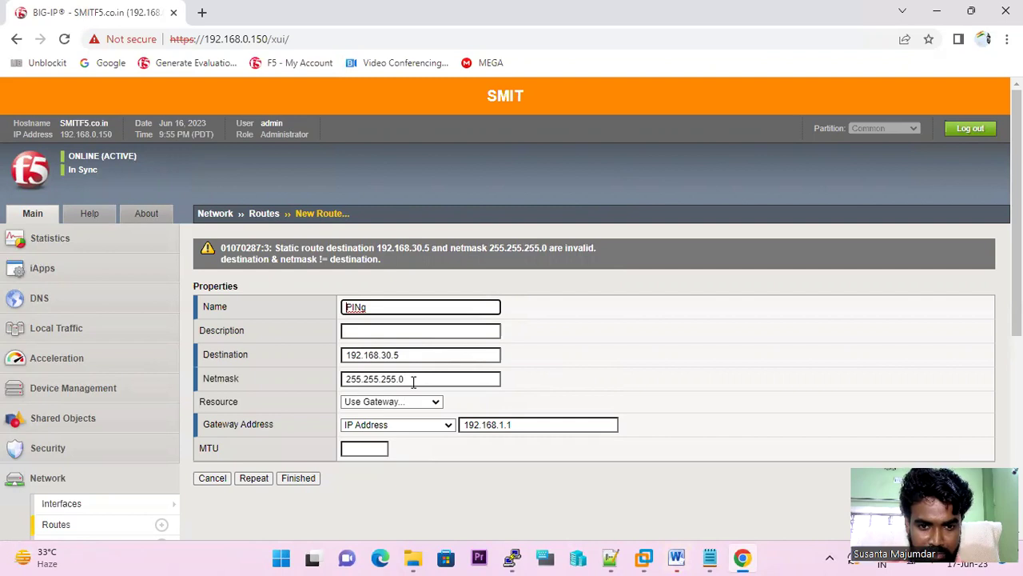
- Correct the destination to 192.168.30.0 and resubmit; gateway 192.168.1.1 isn't directly connected
{"action": "left_click", "coordinate": [409, 356]}
{"action": "key", "text": "BackSpace"}
{"action": "type", "text": "0"}
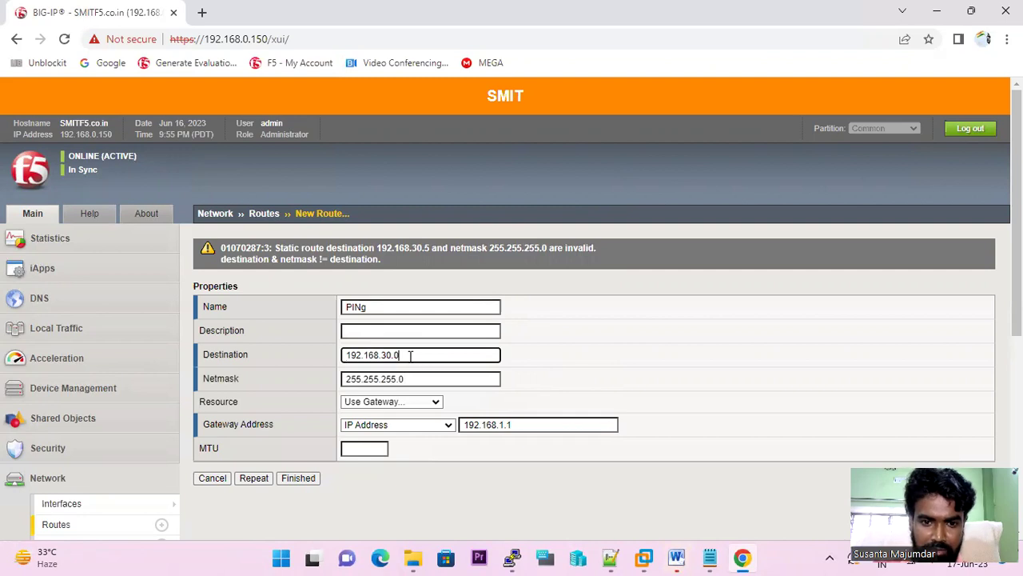
{"action": "left_click", "coordinate": [288, 480]}
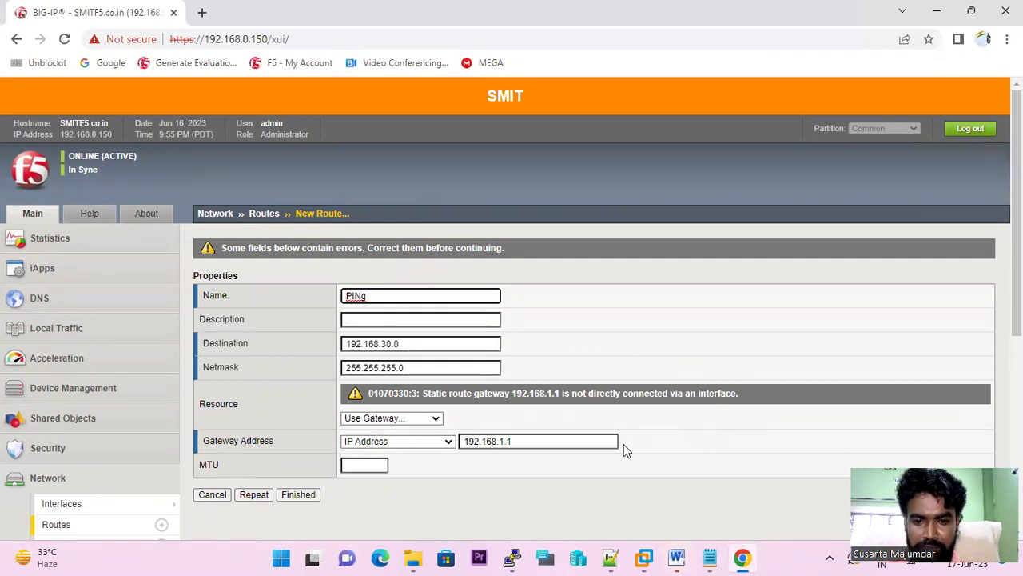
- Change the gateway address to 192.168.0.1 and resubmit, which is also rejected
{"action": "left_click", "coordinate": [529, 440]}
{"action": "key", "text": "BackSpace"}
{"action": "key", "text": "BackSpace"}
{"action": "key", "text": "BackSpace"}
{"action": "type", "text": "01"}
{"action": "key", "text": "BackSpace"}
{"action": "type", "text": ".1"}
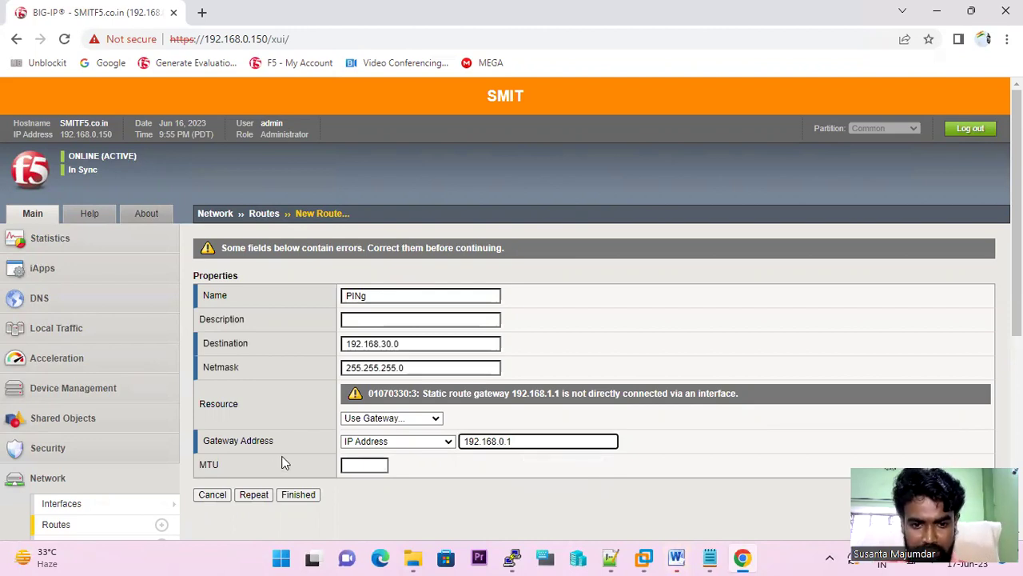
{"action": "left_click", "coordinate": [309, 495]}
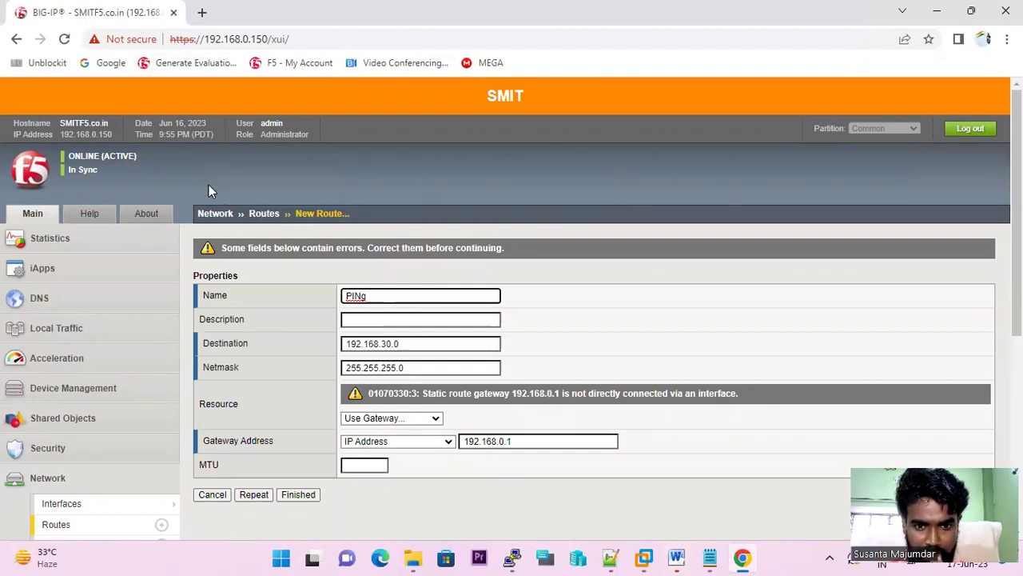
- Switch the route's resource to Use Pool with IIS_POOL_42.0 and finish creating PINg
{"action": "left_click", "coordinate": [435, 418]}
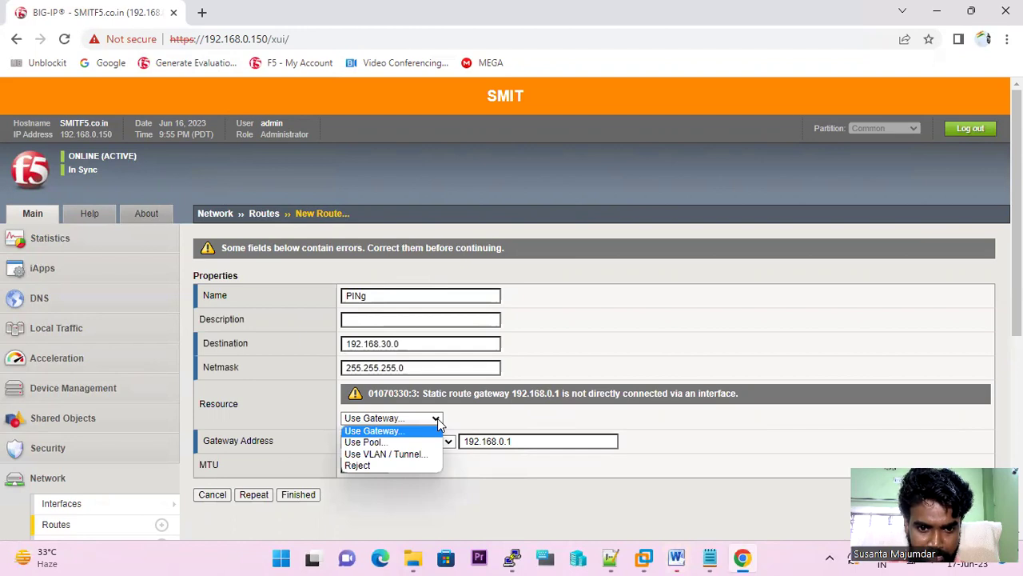
{"action": "left_click", "coordinate": [438, 418]}
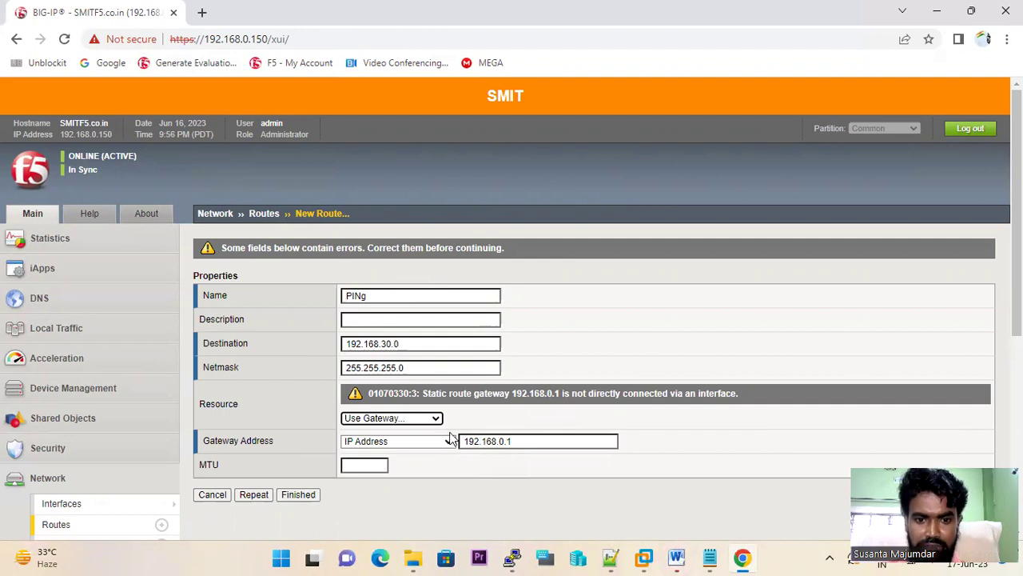
{"action": "left_click", "coordinate": [530, 441]}
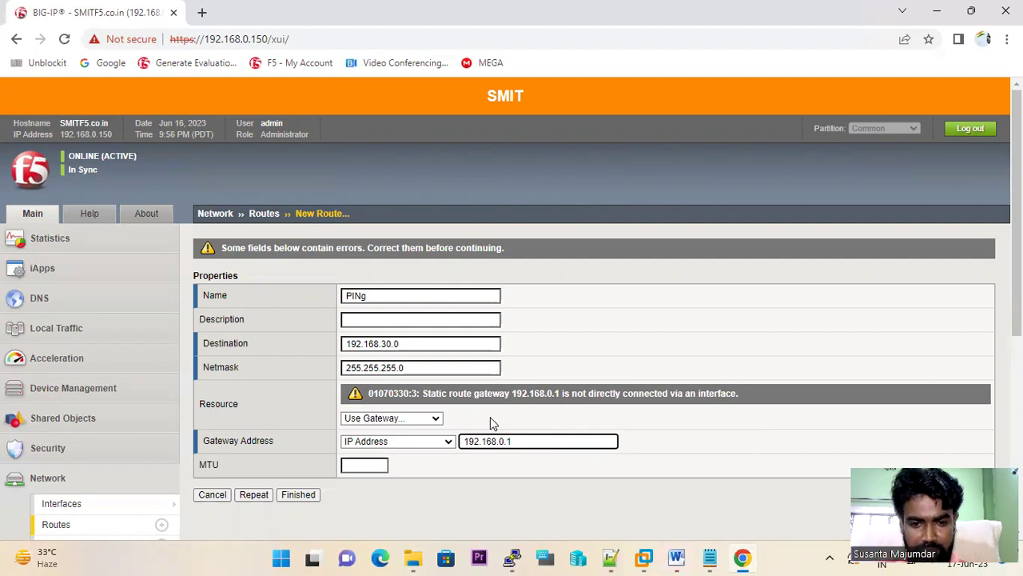
{"action": "left_click", "coordinate": [448, 441]}
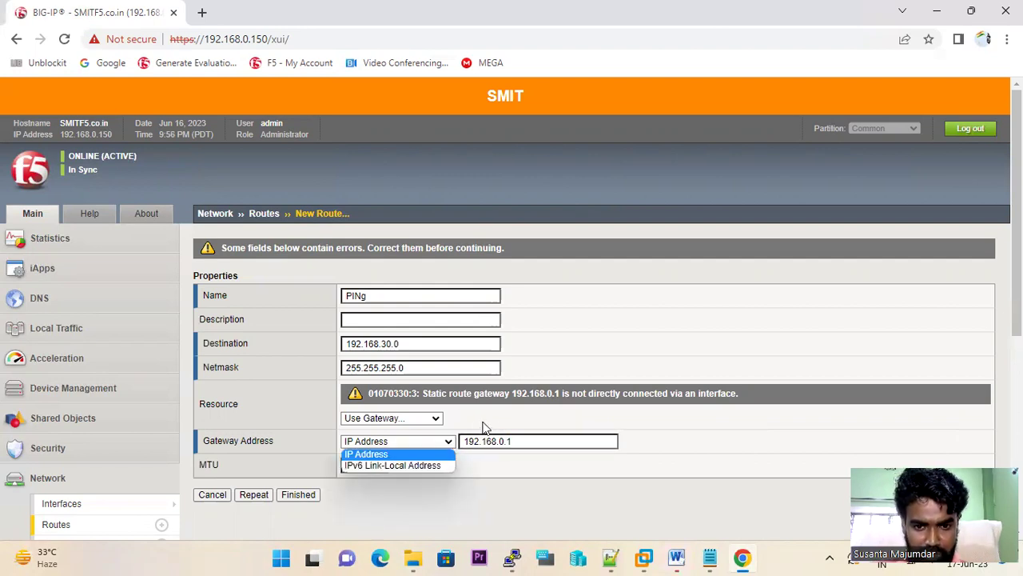
{"action": "left_click", "coordinate": [484, 428]}
{"action": "left_click", "coordinate": [436, 420]}
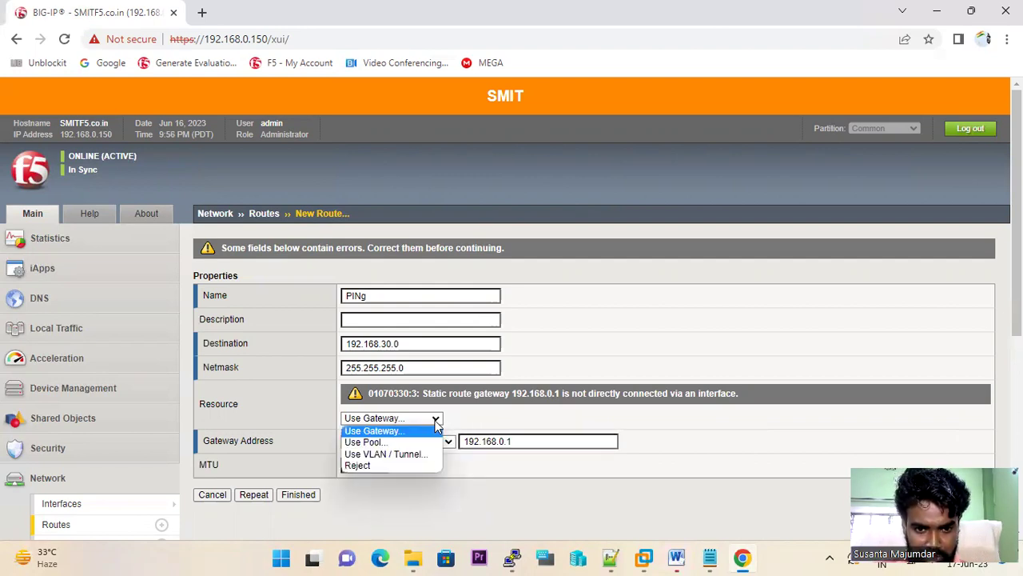
{"action": "left_click", "coordinate": [389, 442]}
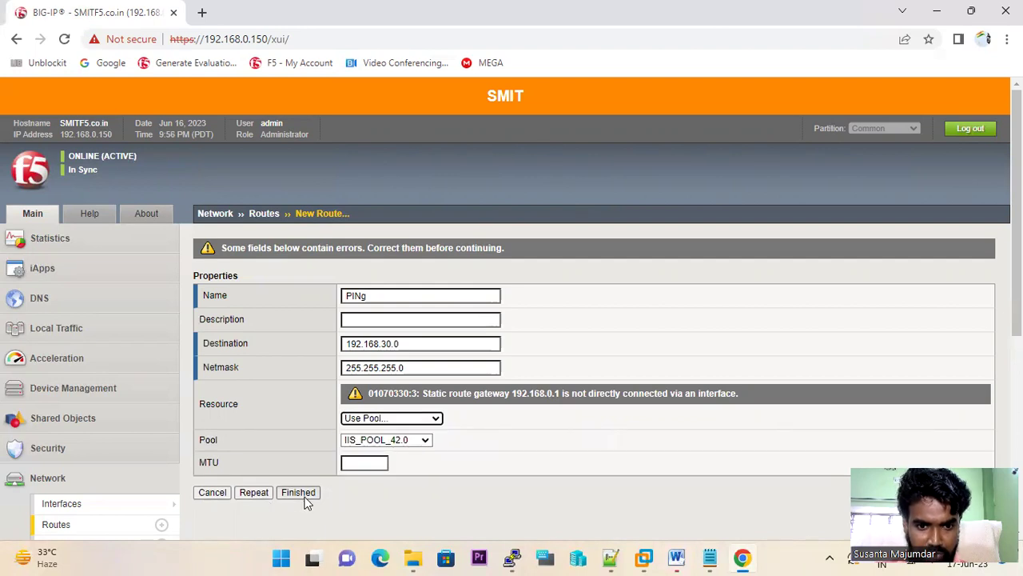
{"action": "left_click", "coordinate": [301, 494]}
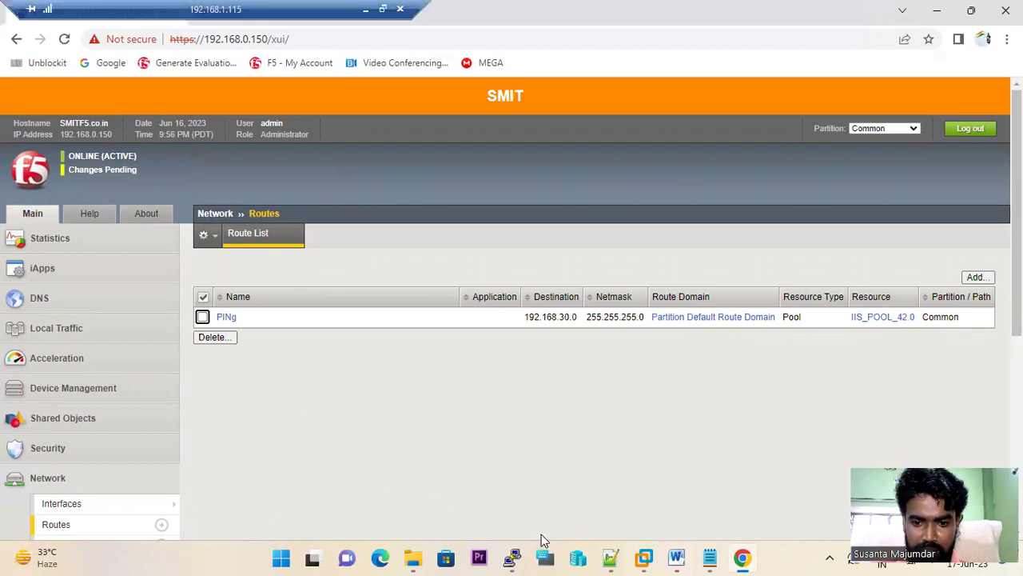
- Rerun 'list /net route' in PuTTY and highlight the PINg route via IIS_POOL_42.0
{"action": "left_click", "coordinate": [512, 557]}
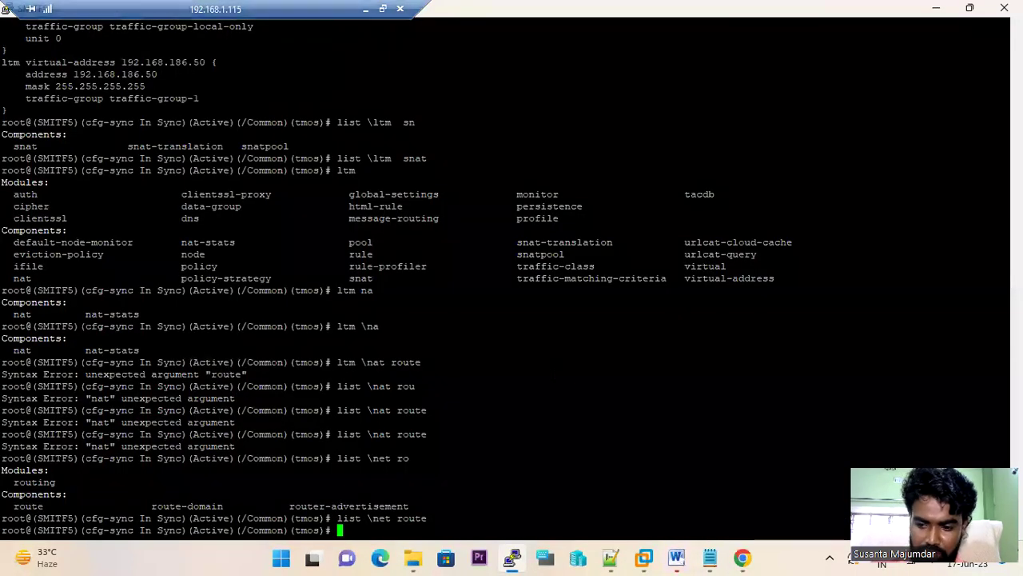
{"action": "key", "text": "Up"}
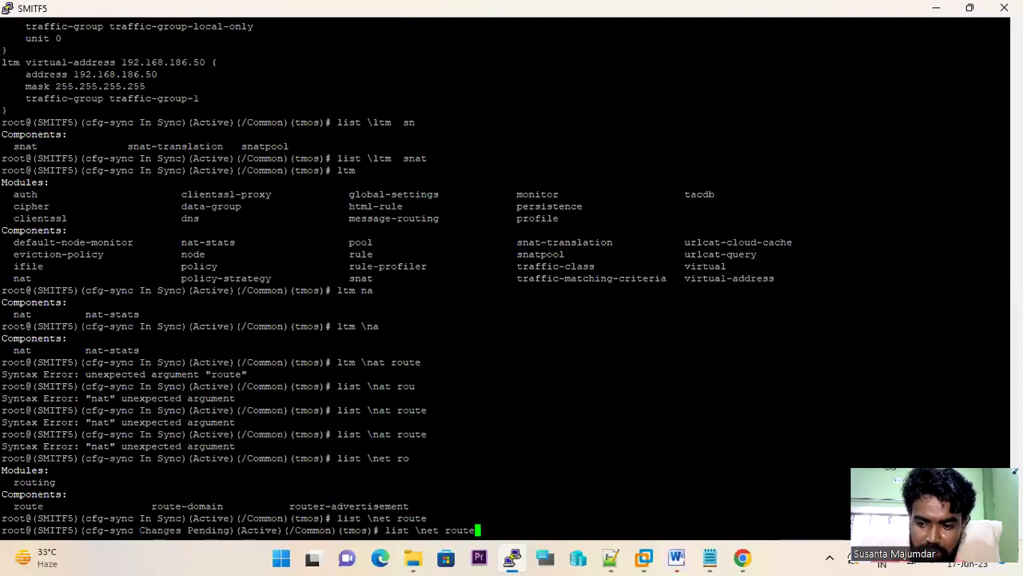
{"action": "key", "text": "Return"}
{"action": "left_click_drag", "start_coordinate": [180, 508], "coordinate": [17, 488]}
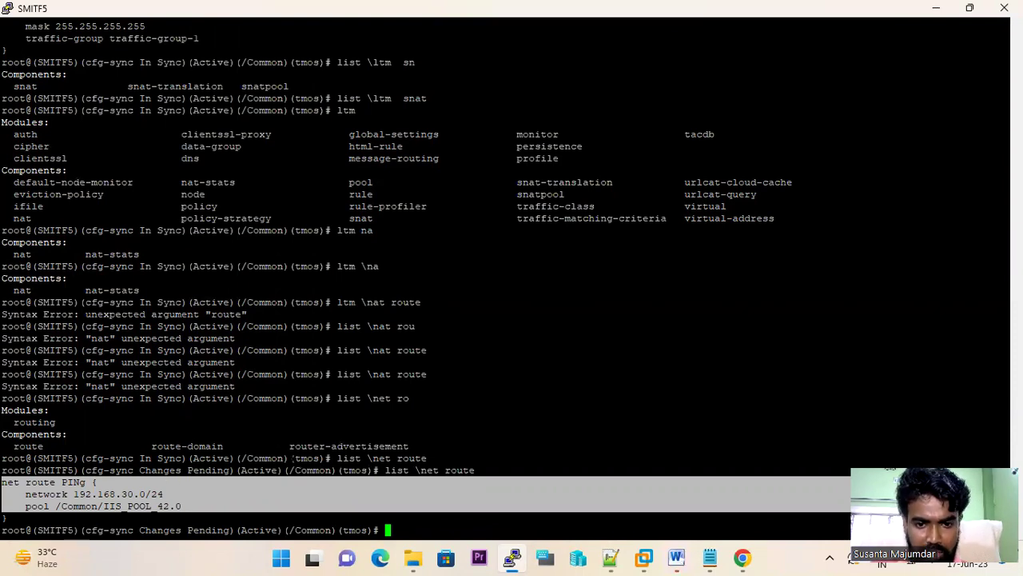
{"action": "left_click_drag", "start_coordinate": [480, 477], "coordinate": [382, 470]}
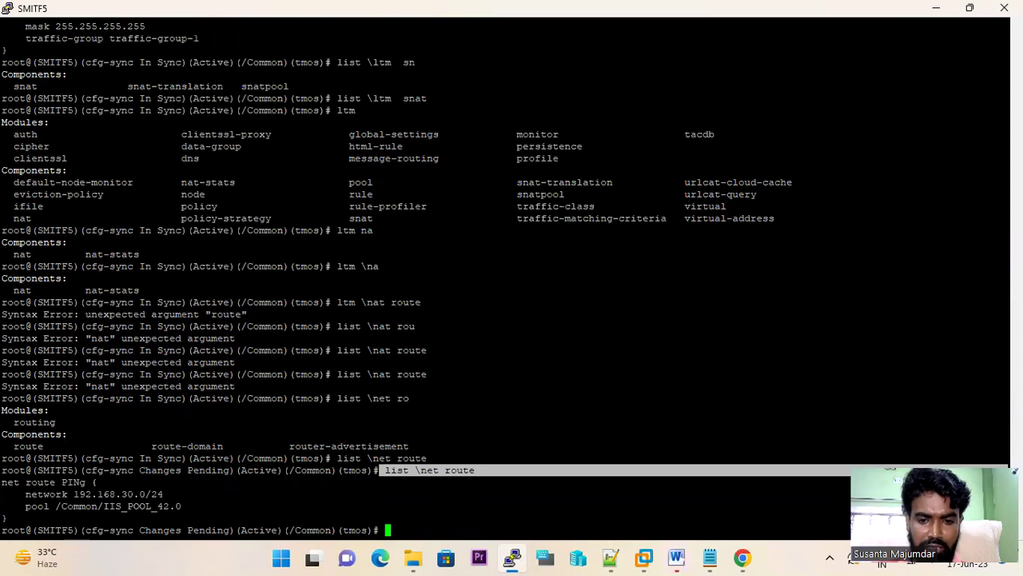
- Look over the saved tmsh command notes in Notepad++, then return to the terminal
{"action": "mouse_move", "coordinate": [261, 8]}
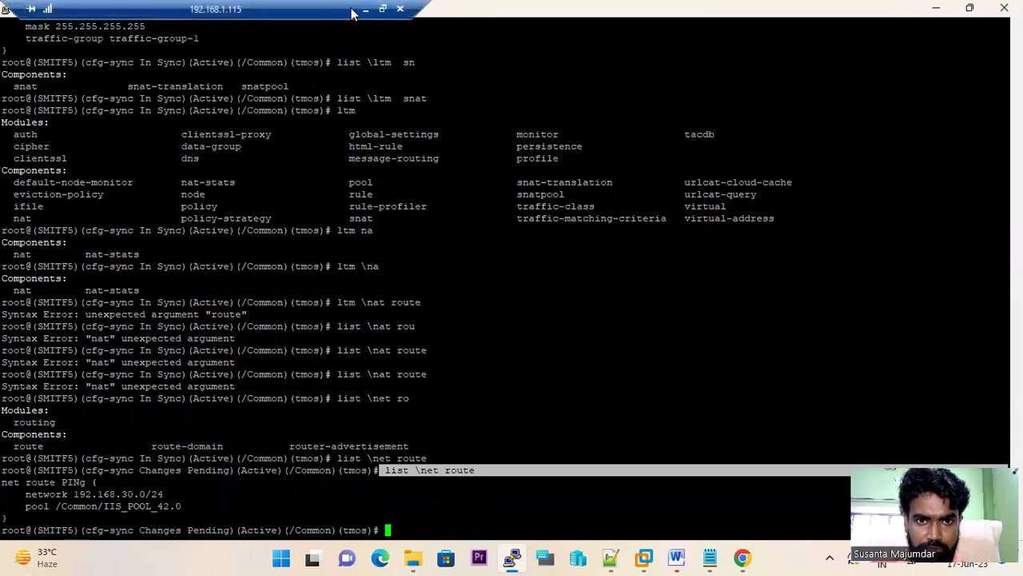
{"action": "left_click", "coordinate": [364, 10]}
{"action": "left_click", "coordinate": [303, 560]}
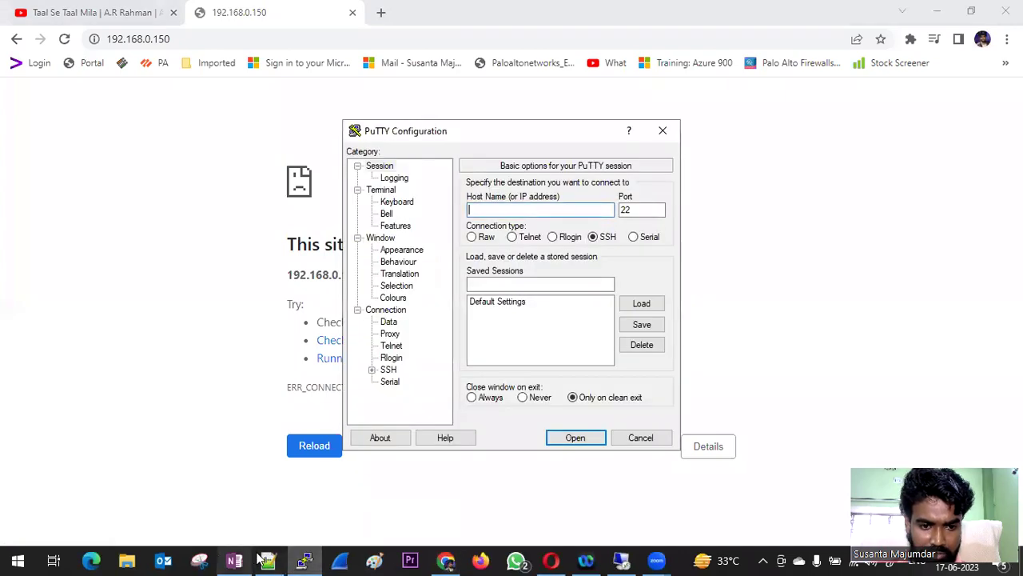
{"action": "left_click", "coordinate": [267, 559]}
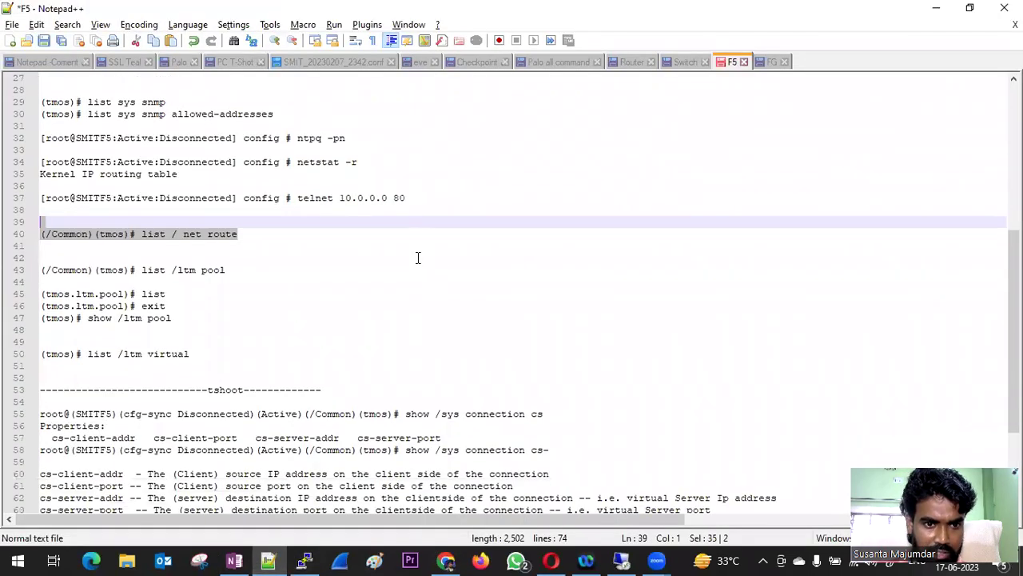
{"action": "left_click", "coordinate": [651, 560]}
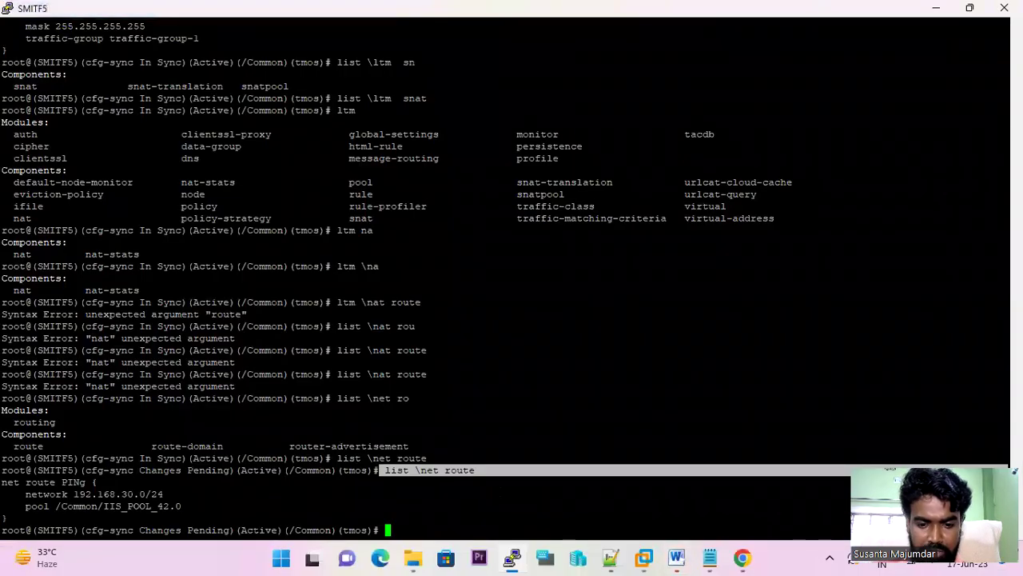
- List IIS_POOL_42.0 in the ltm pool context, showing both pool members up
{"action": "type", "text": "pool"}
{"action": "key", "text": "Return"}
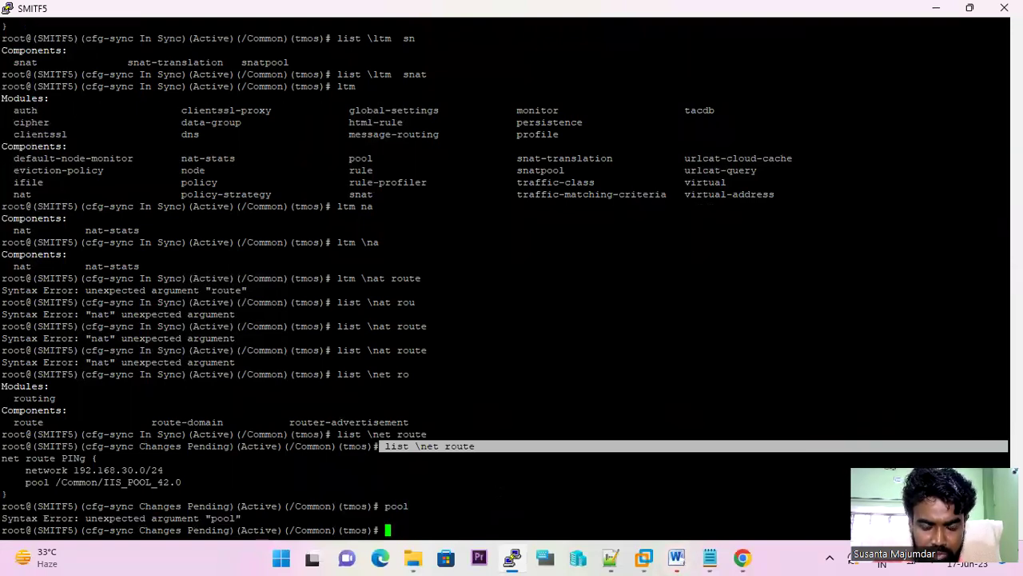
{"action": "type", "text": "ltm"}
{"action": "key", "text": "Return"}
{"action": "key", "text": "Return"}
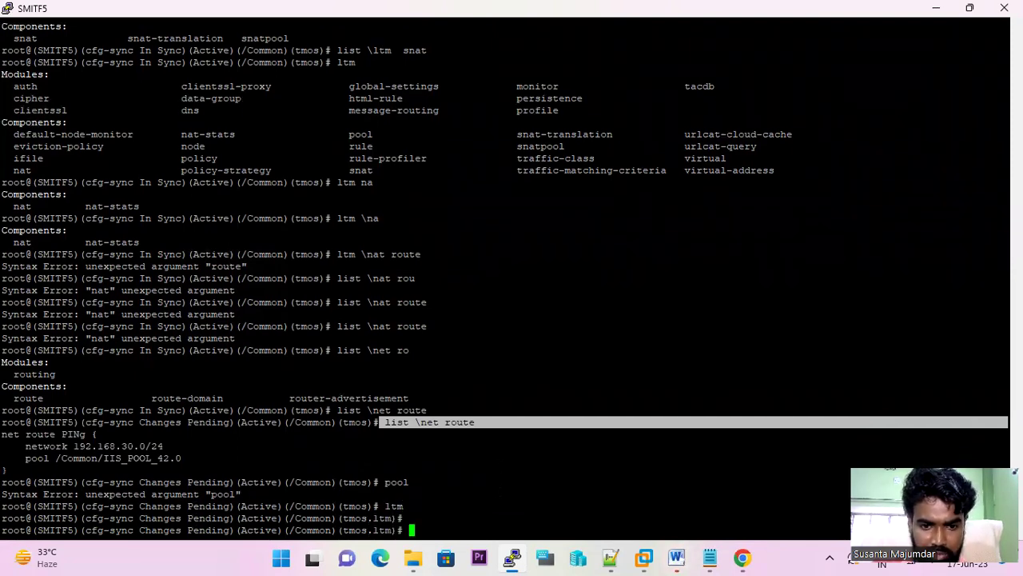
{"action": "type", "text": "pool"}
{"action": "key", "text": "Return"}
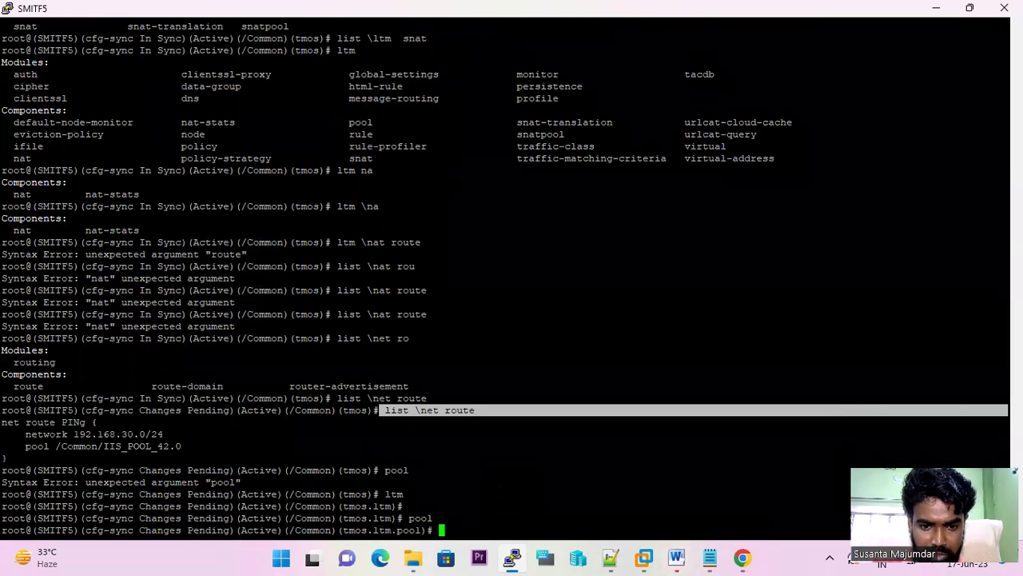
{"action": "type", "text": "list"}
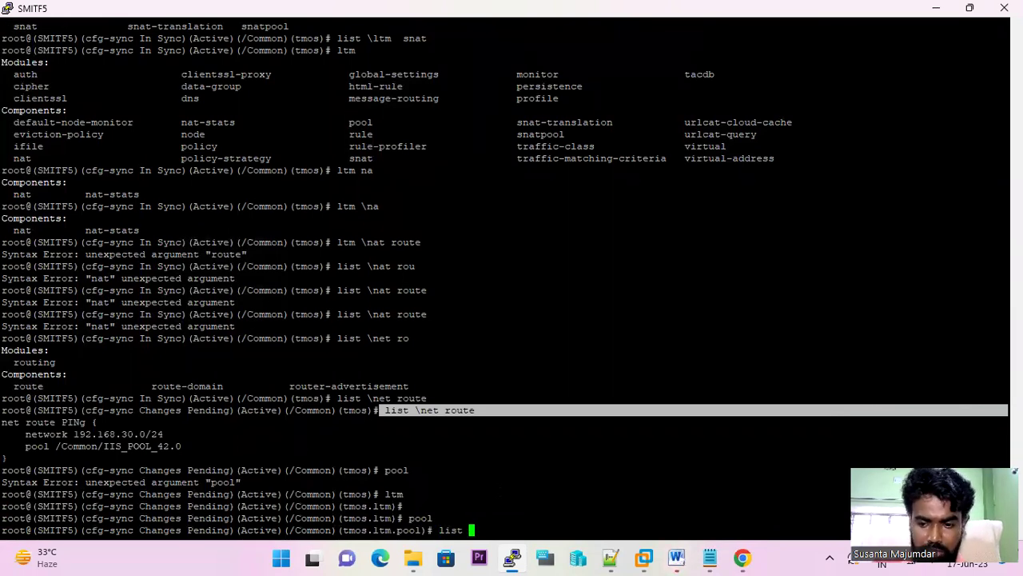
{"action": "key", "text": "Return"}
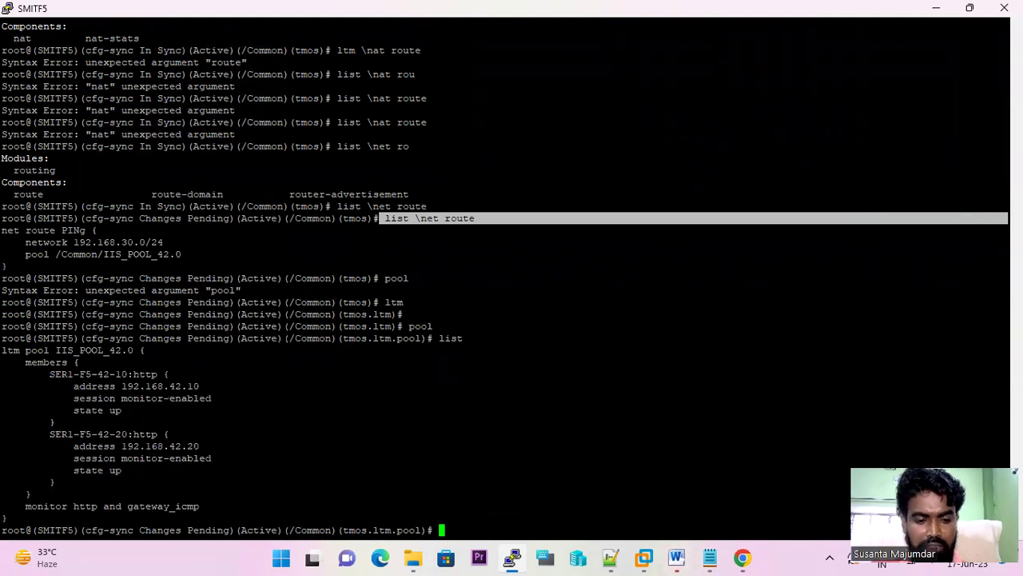
- Exit the pool and ltm contexts back to the tmos prompt
{"action": "type", "text": "ex"}
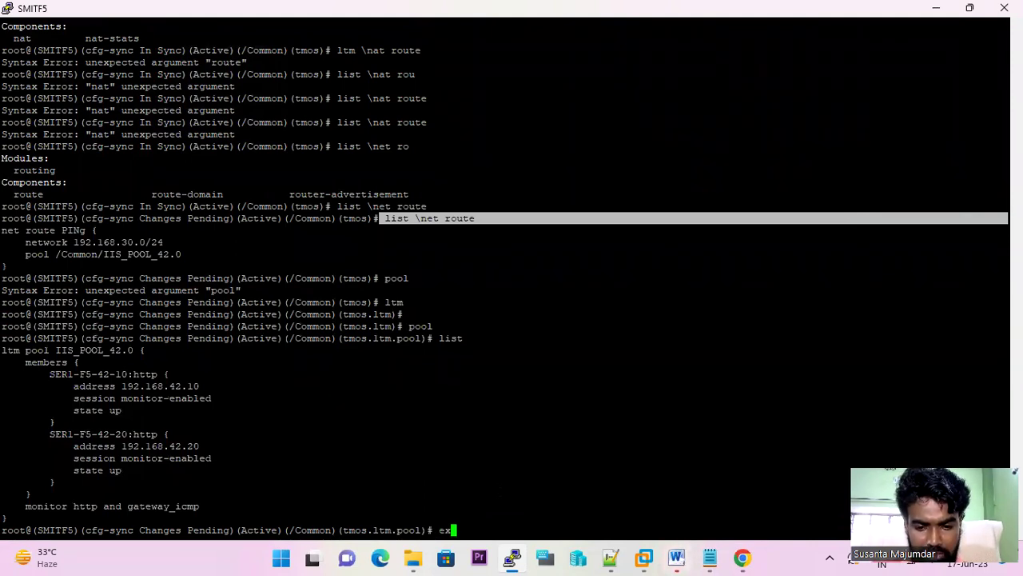
{"action": "type", "text": "it"}
{"action": "key", "text": "Return"}
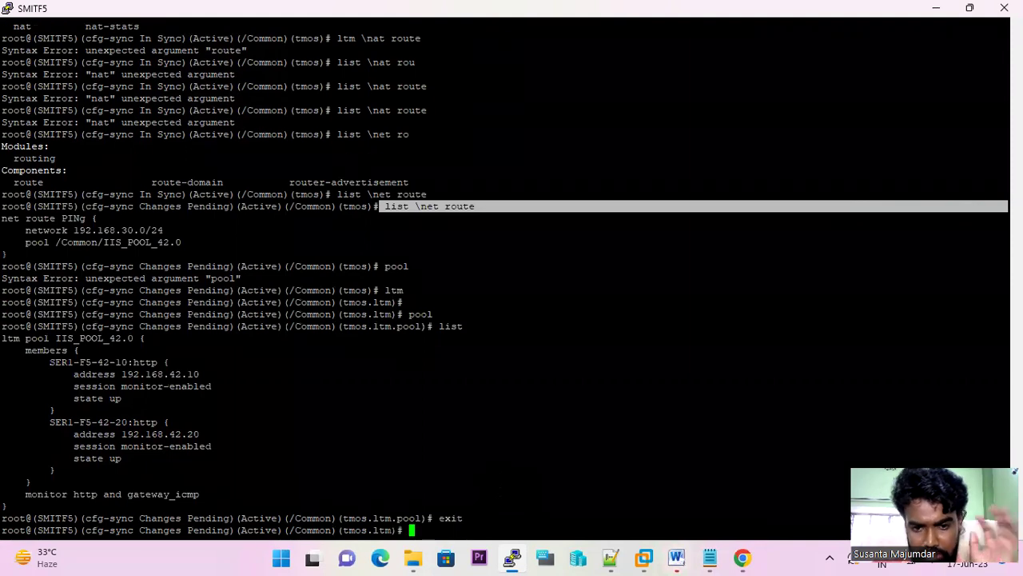
{"action": "type", "text": "exit"}
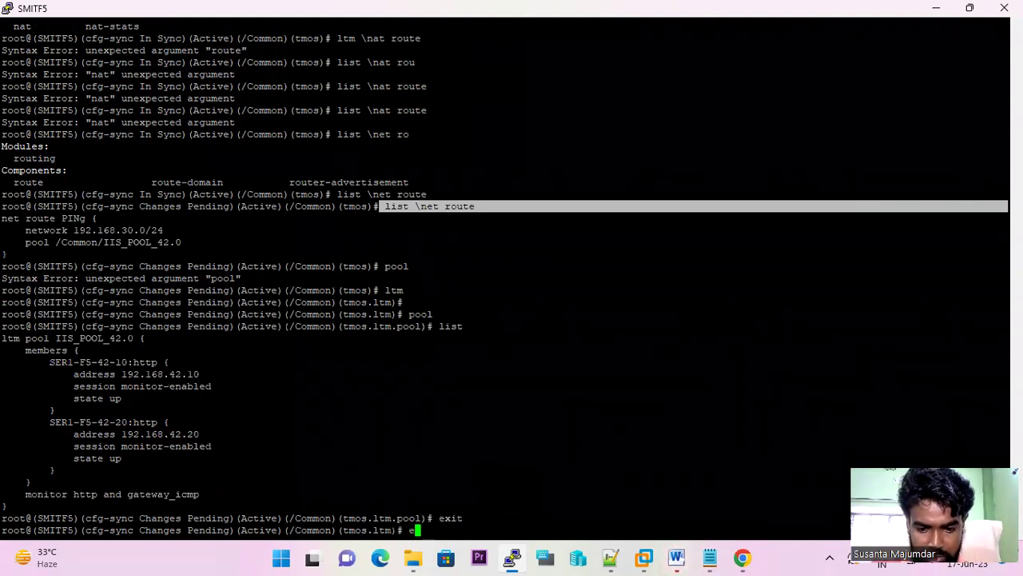
{"action": "key", "text": "Return"}
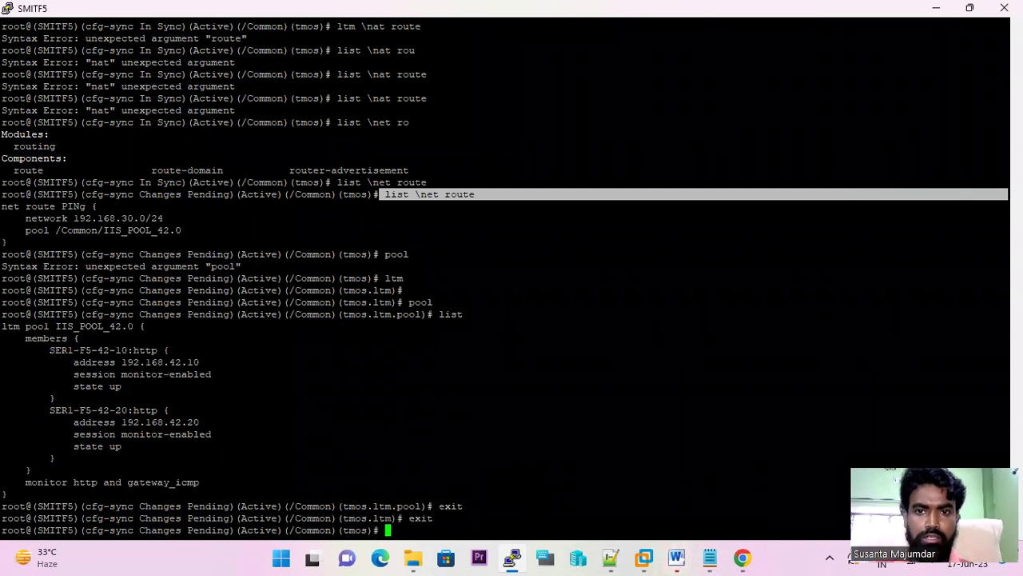
- In the F5 notes, highlight the list /ltm virtual and show /sys connection cs commands
{"action": "key", "text": "alt+Tab"}
{"action": "scroll", "coordinate": [382, 340], "scroll_direction": "down", "scroll_amount": 2}
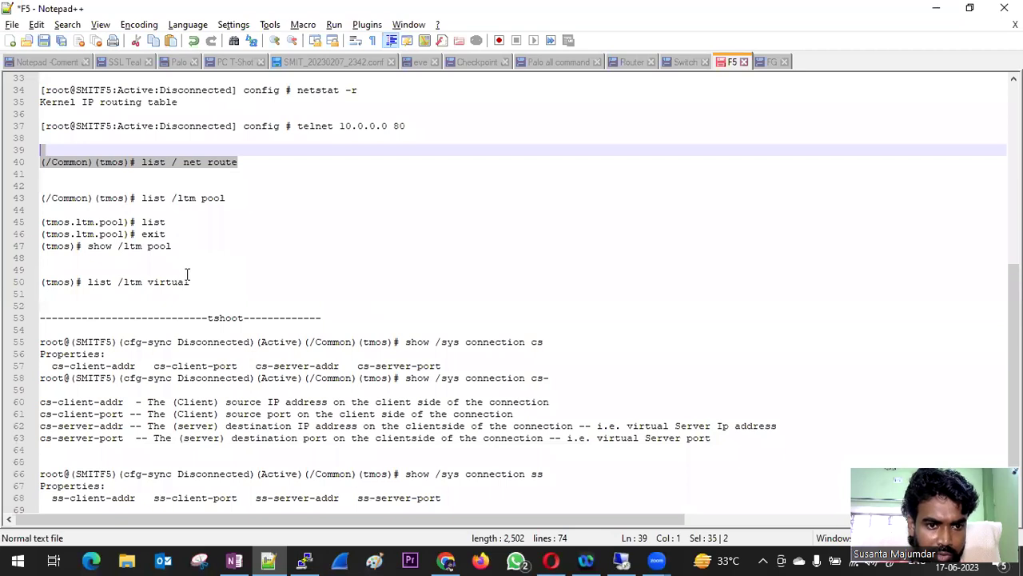
{"action": "scroll", "coordinate": [205, 258], "scroll_direction": "down", "scroll_amount": 1}
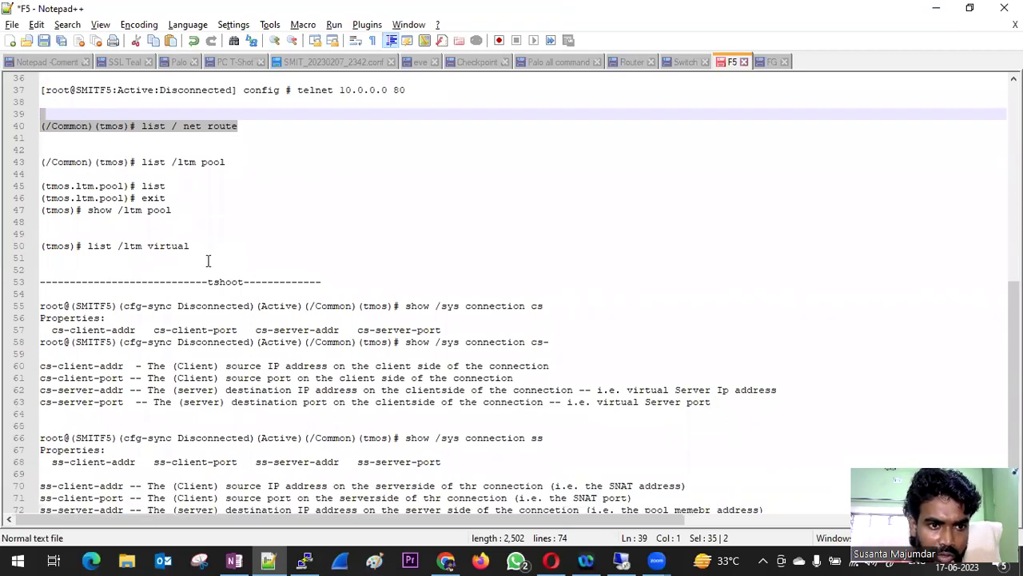
{"action": "left_click_drag", "start_coordinate": [203, 247], "coordinate": [58, 245]}
{"action": "scroll", "coordinate": [337, 233], "scroll_direction": "down", "scroll_amount": 1}
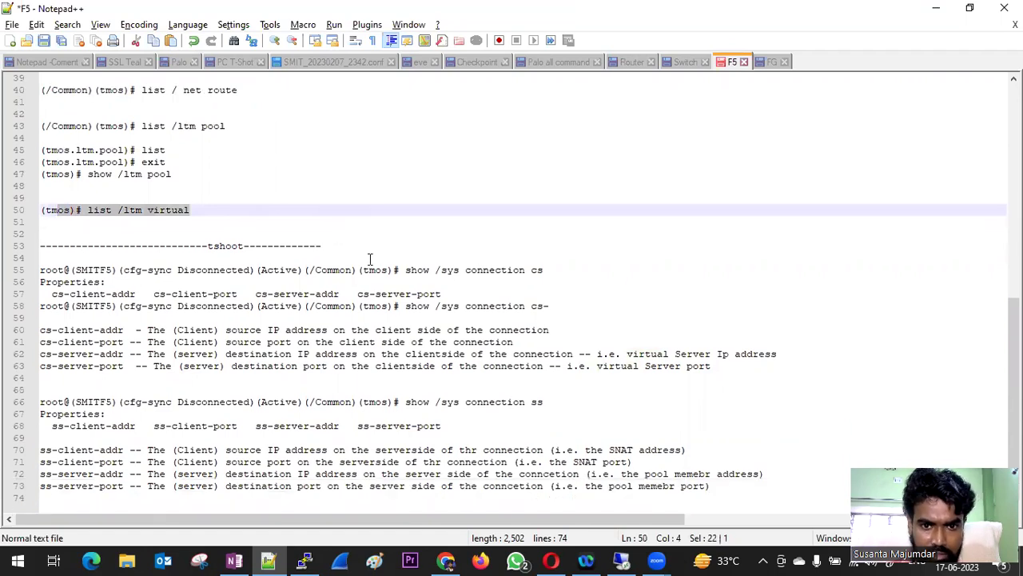
{"action": "left_click_drag", "start_coordinate": [546, 270], "coordinate": [405, 270]}
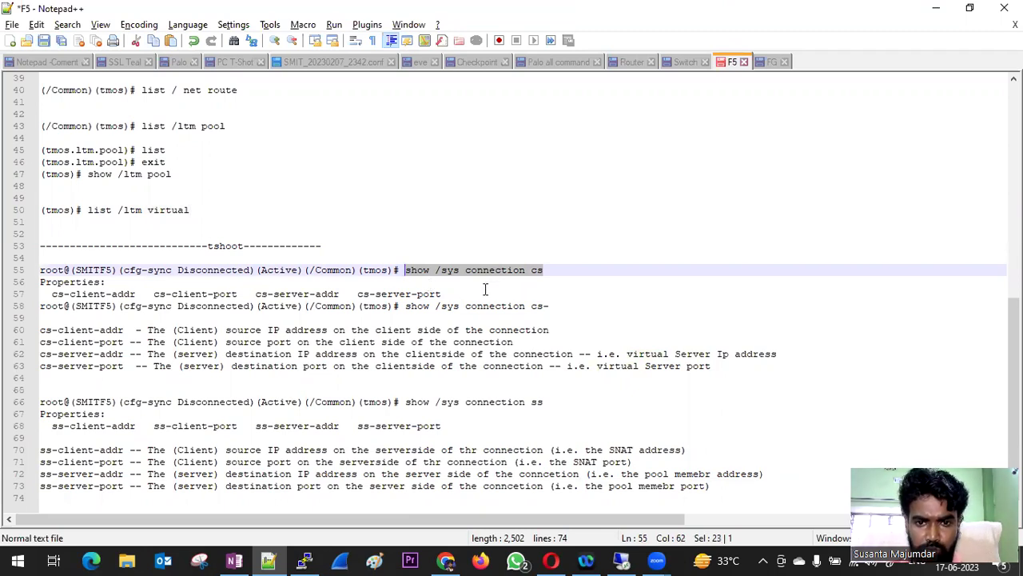
- Scroll the notes back up to run util ping 8.8.8.8 and the /util commands
{"action": "scroll", "coordinate": [259, 198], "scroll_direction": "up", "scroll_amount": 1}
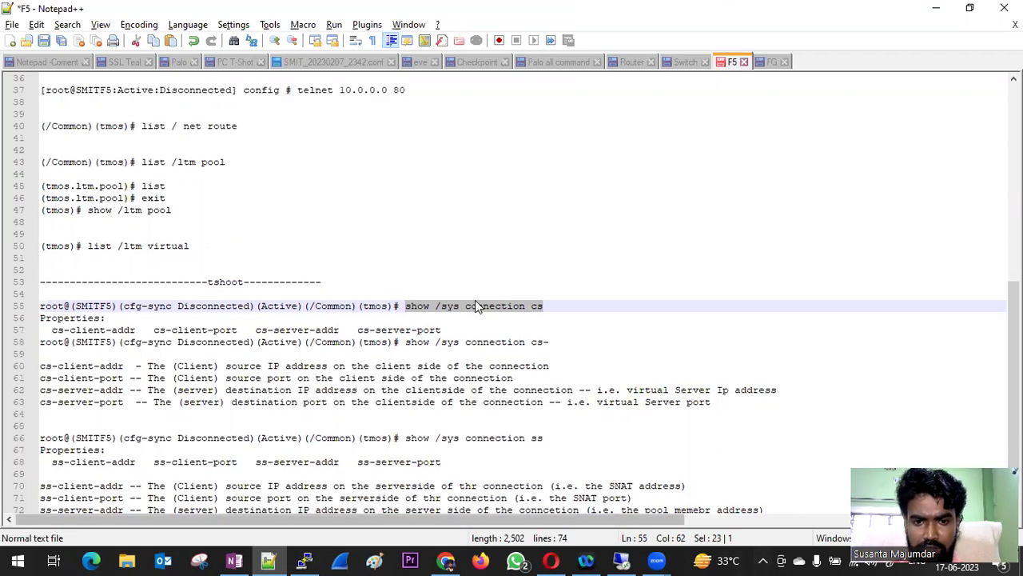
{"action": "scroll", "coordinate": [458, 281], "scroll_direction": "up", "scroll_amount": 3}
{"action": "scroll", "coordinate": [458, 281], "scroll_direction": "up", "scroll_amount": 9}
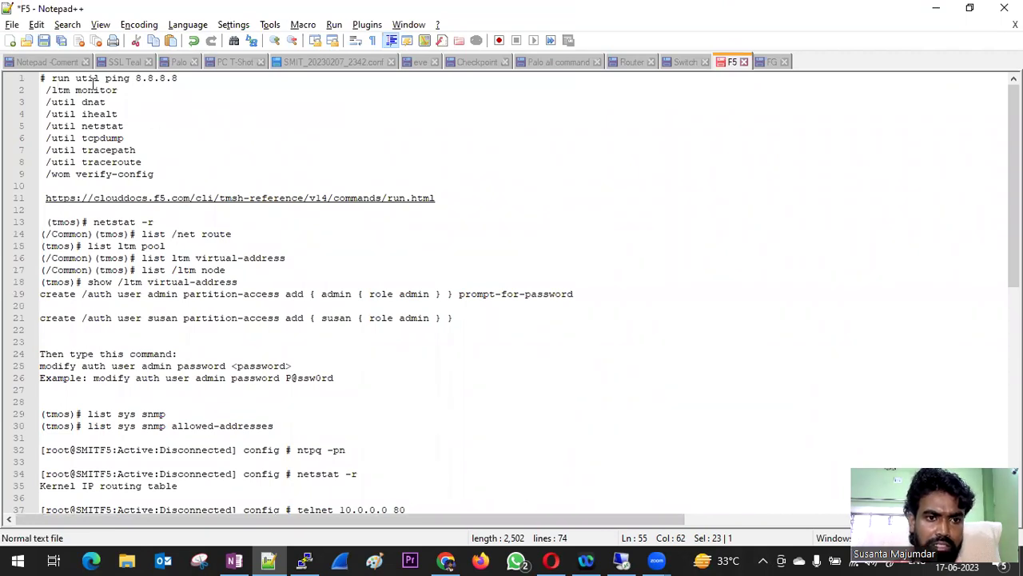
- Ping 8.8.8.8 until it fails as unreachable, stop it, and list the run util commands
{"action": "left_click", "coordinate": [543, 472]}
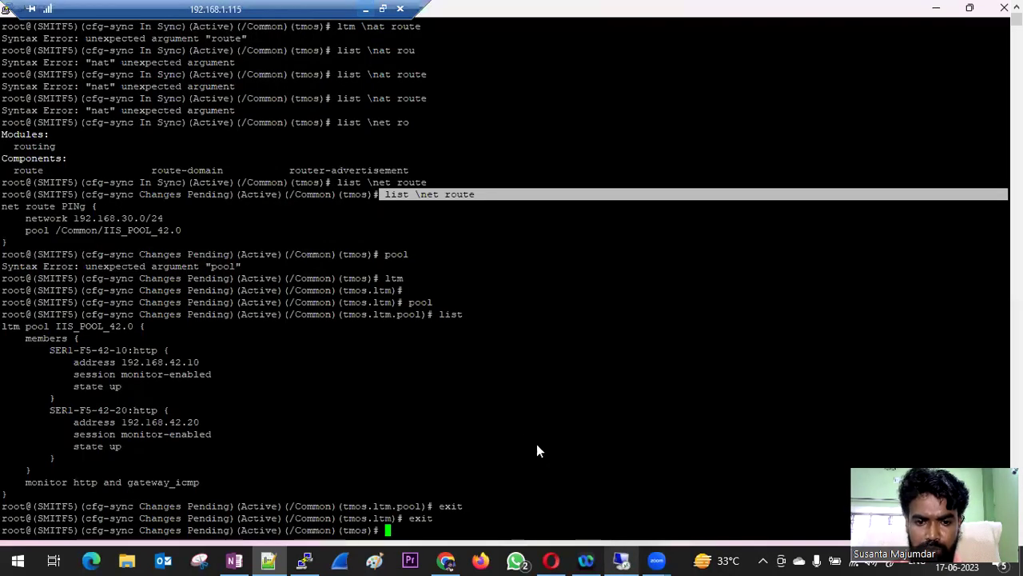
{"action": "type", "text": "p"}
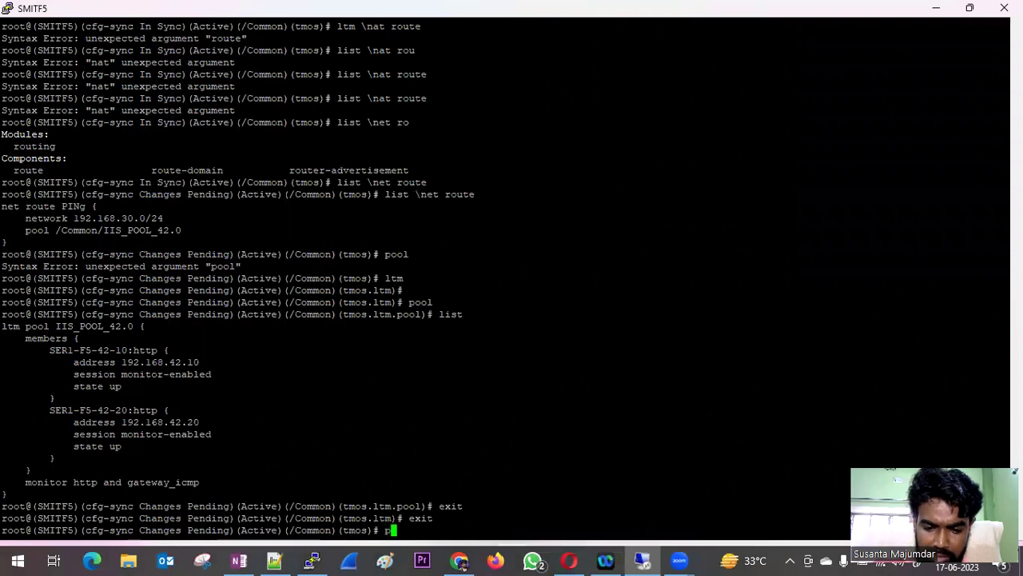
{"action": "type", "text": "ing 8.8"}
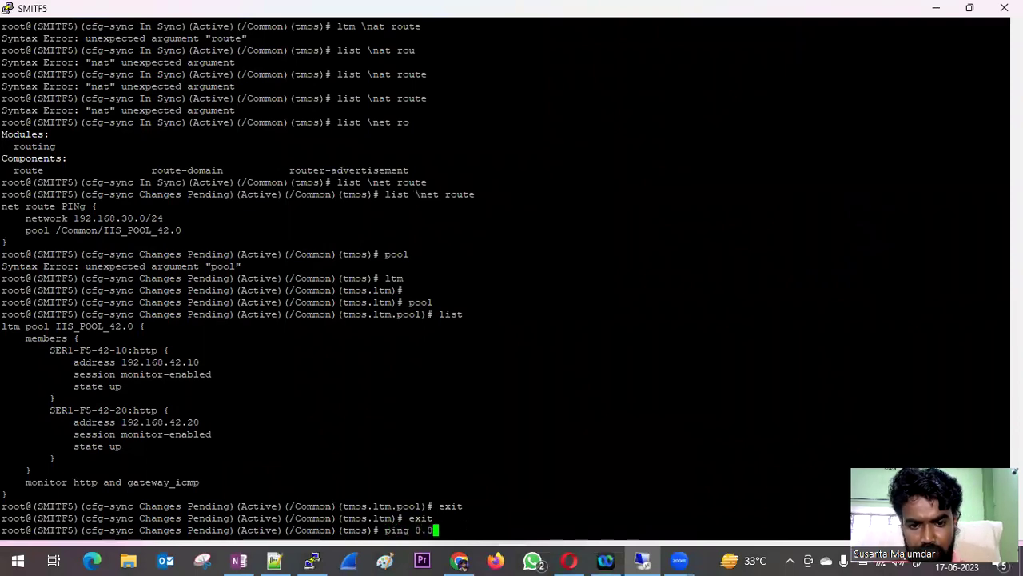
{"action": "type", "text": ".8.8"}
{"action": "key", "text": "Return"}
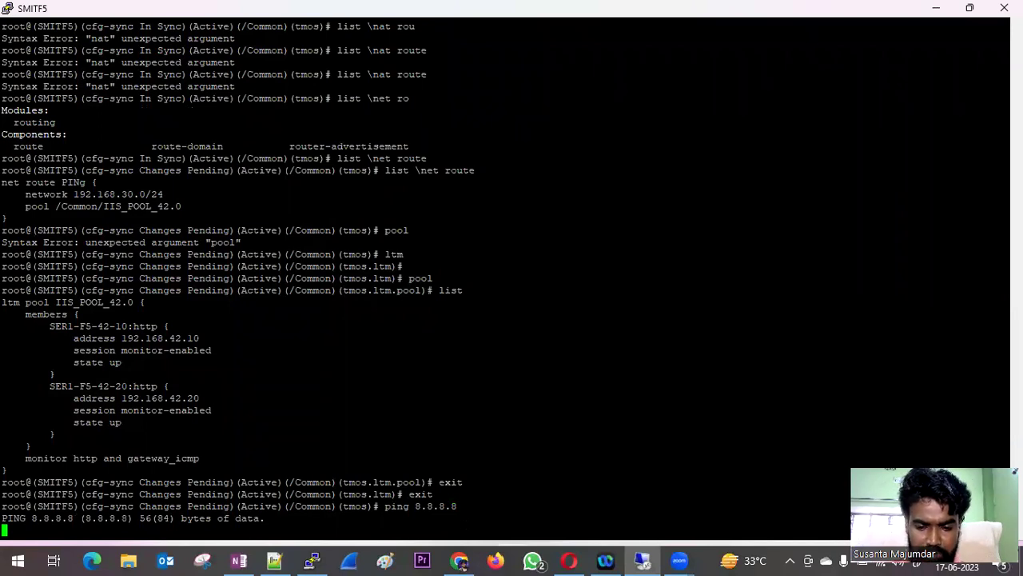
{"action": "key", "text": "ctrl+c"}
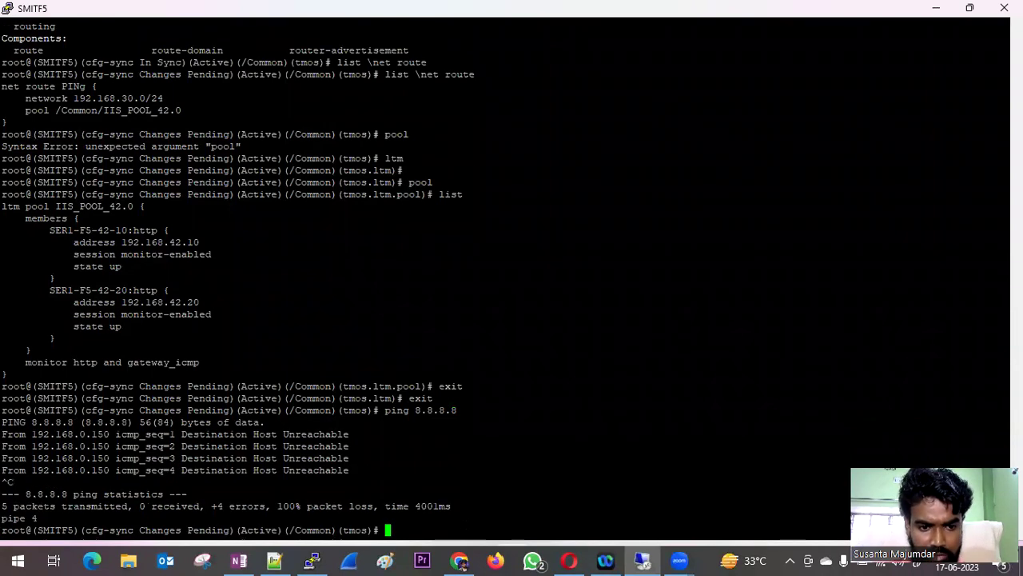
{"action": "type", "text": "ru"}
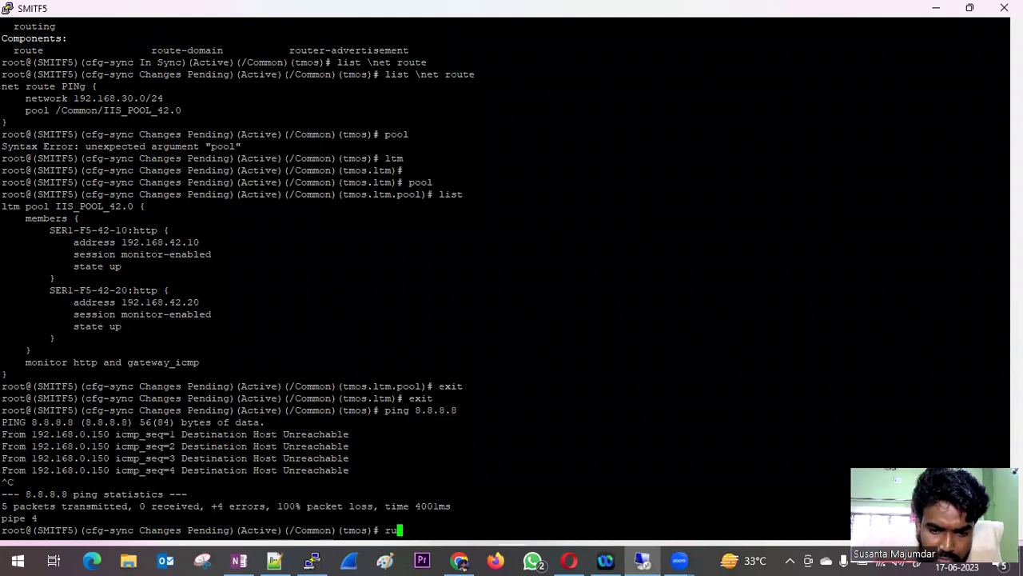
{"action": "type", "text": "n util"}
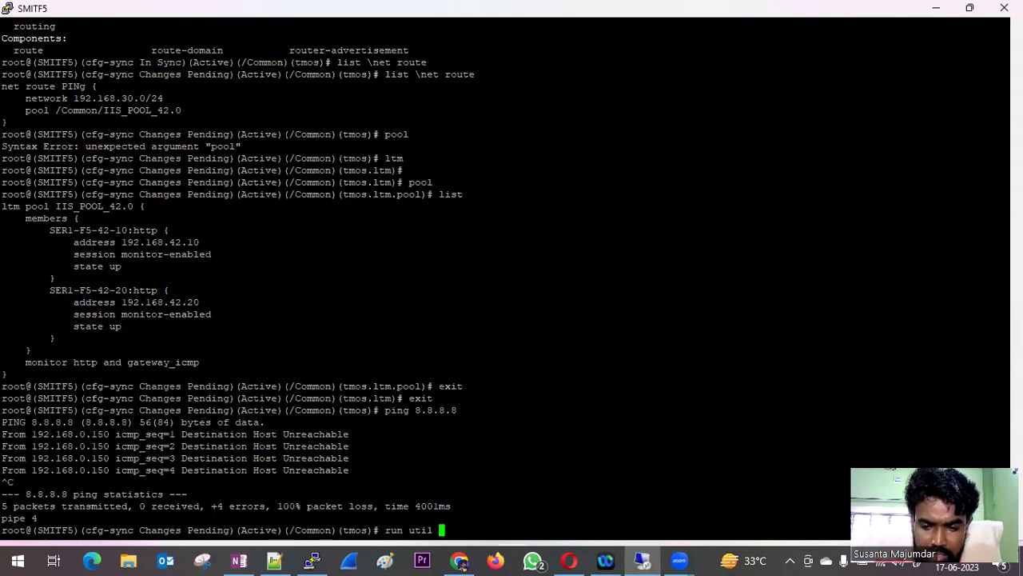
{"action": "key", "text": "Tab"}
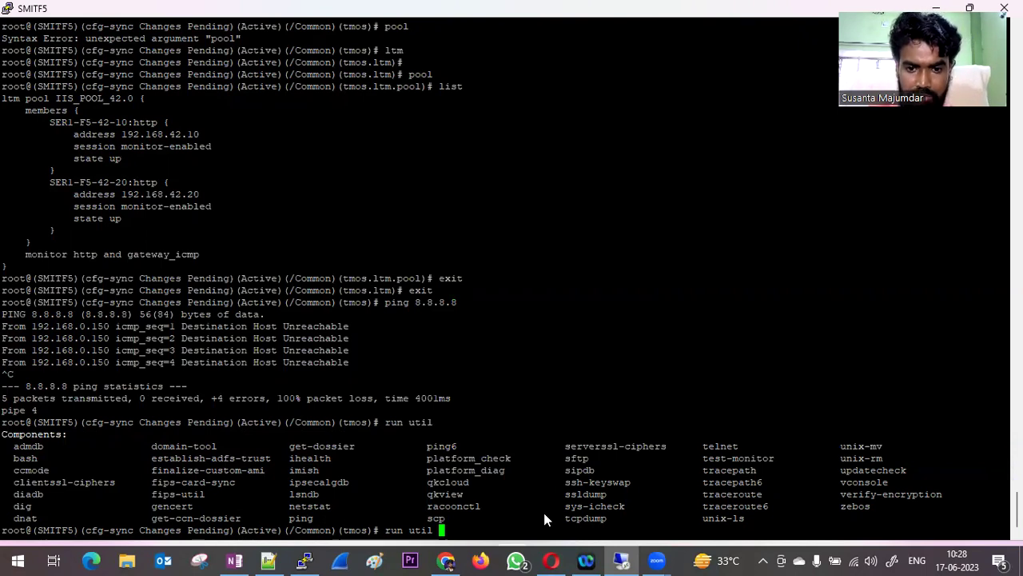
- Run 'run util telnet 1.1.1.1 80', which fails with No route to host
{"action": "type", "text": "te"}
{"action": "key", "text": "Tab"}
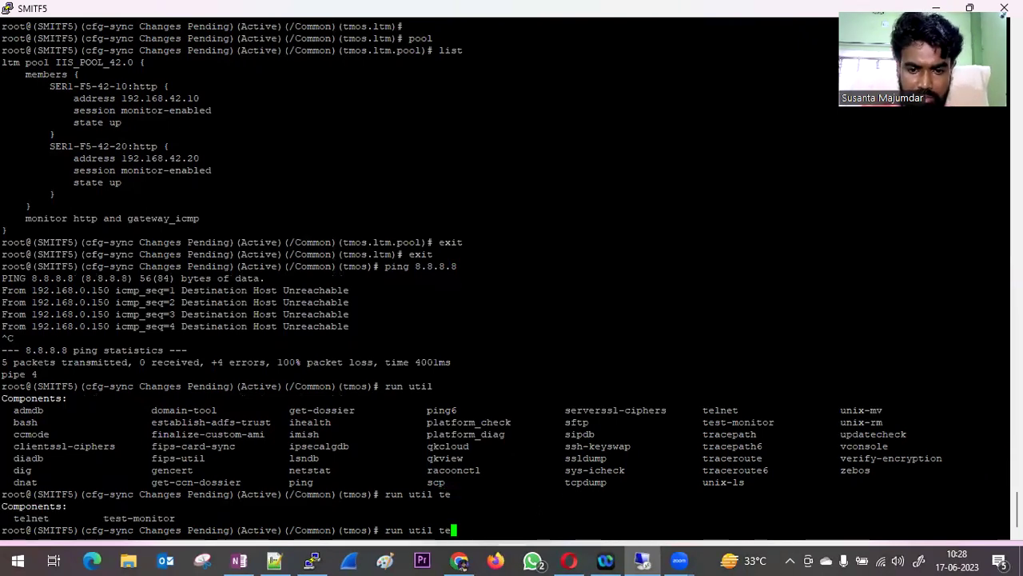
{"action": "type", "text": "l"}
{"action": "key", "text": "Tab"}
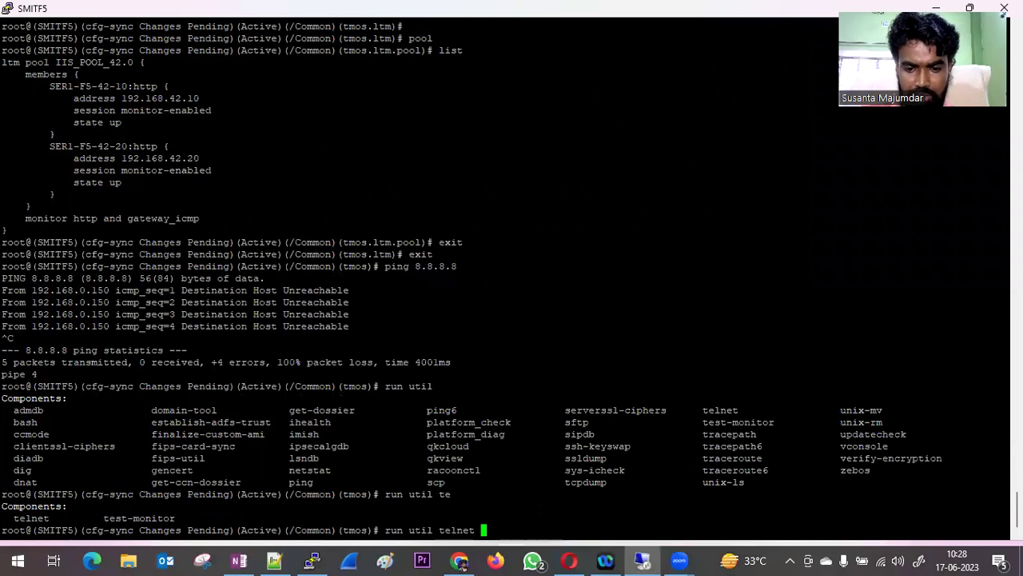
{"action": "type", "text": "1.1.1.1 "}
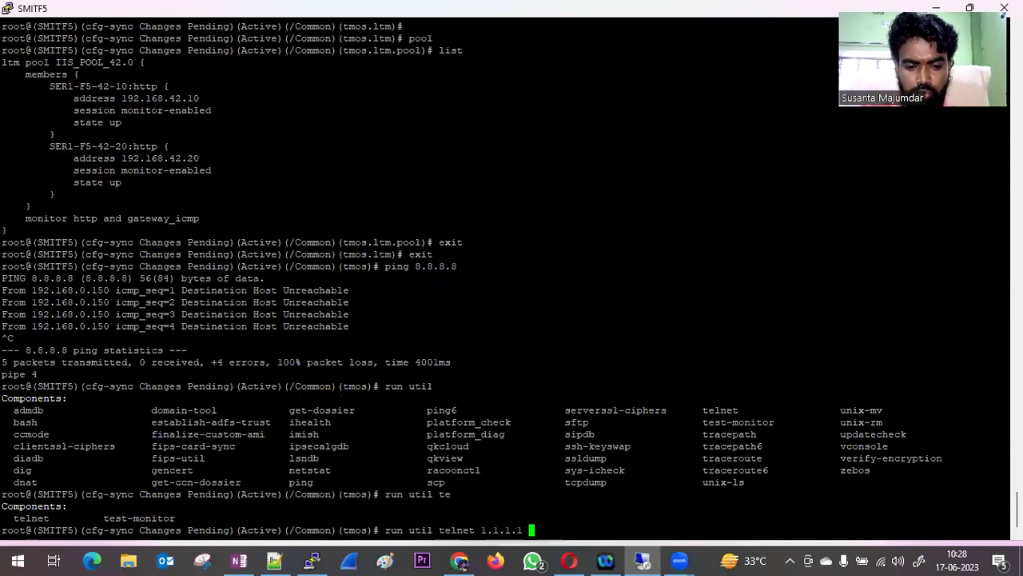
{"action": "type", "text": "80"}
{"action": "key", "text": "Return"}
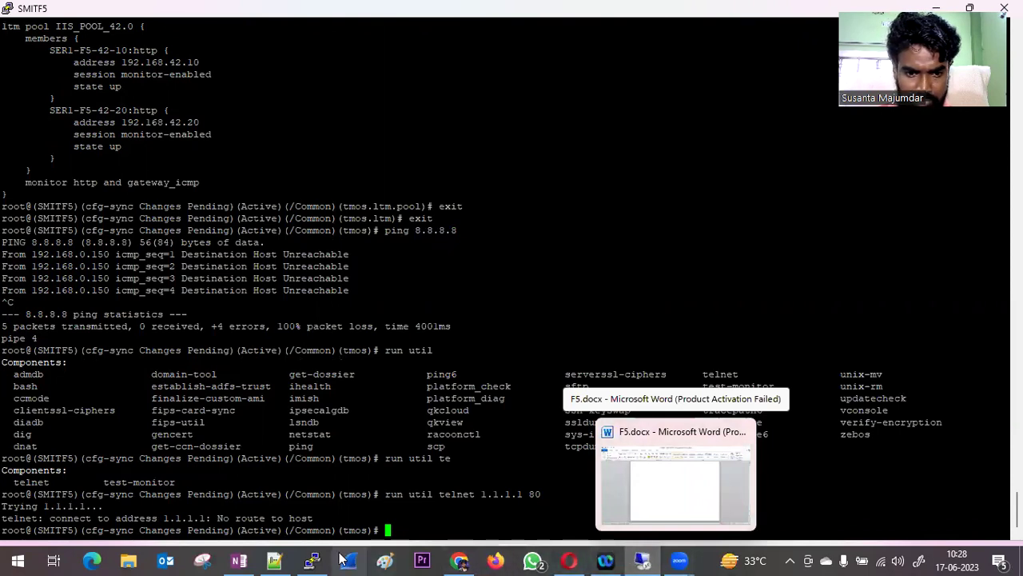
- Take the remote session out of full screen, maximize its window, and bring VMware Workstation forward
{"action": "mouse_move", "coordinate": [459, 559]}
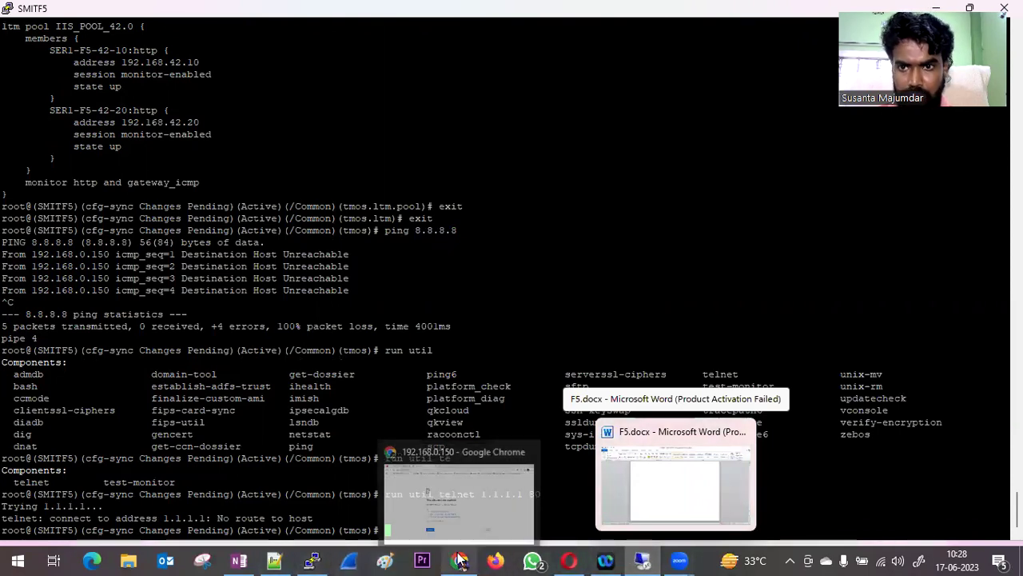
{"action": "mouse_move", "coordinate": [605, 559]}
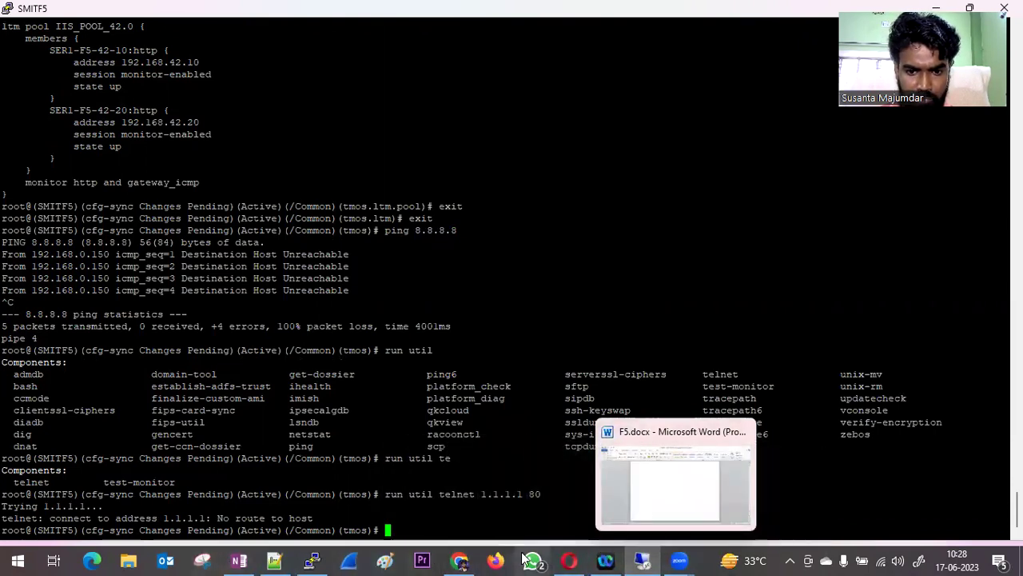
{"action": "mouse_move", "coordinate": [335, 22]}
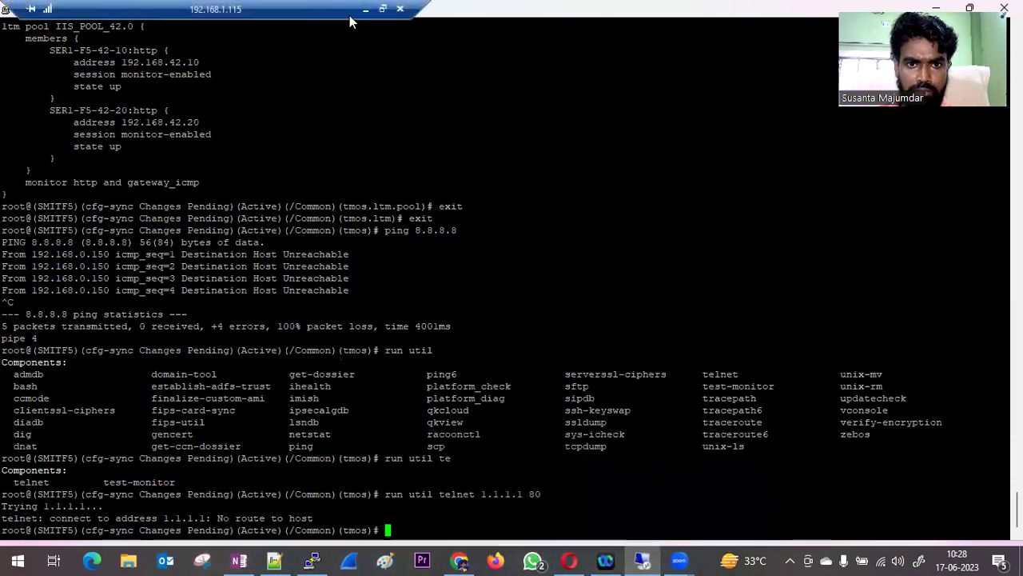
{"action": "left_click", "coordinate": [382, 9]}
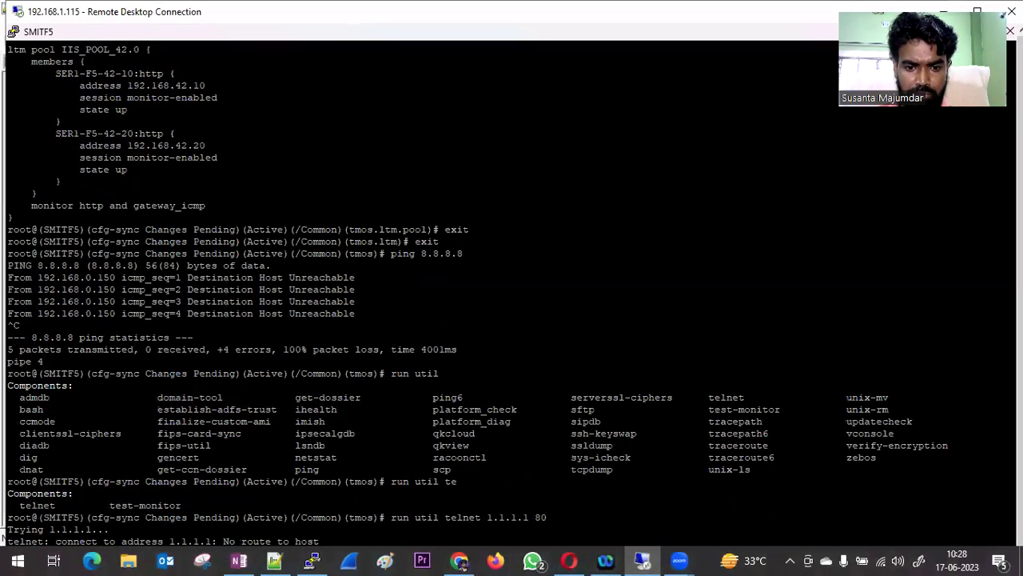
{"action": "double_click", "coordinate": [516, 22]}
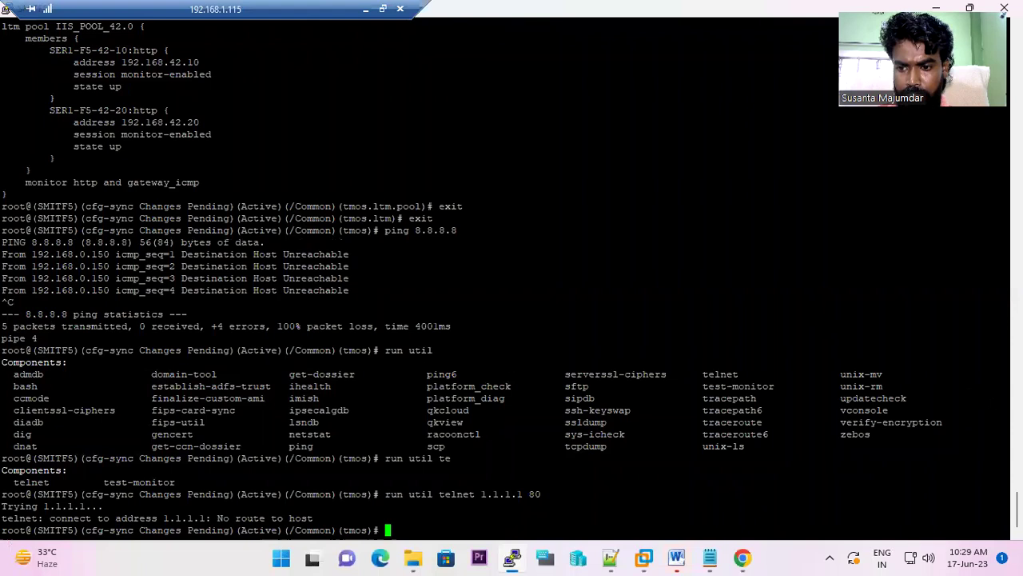
{"action": "right_click", "coordinate": [643, 557]}
- Check SER-1-F5 (192.168.42.10) and SER-2-F5 (192.168.42.20) network details, then return to PuTTY
{"action": "left_click", "coordinate": [582, 84]}
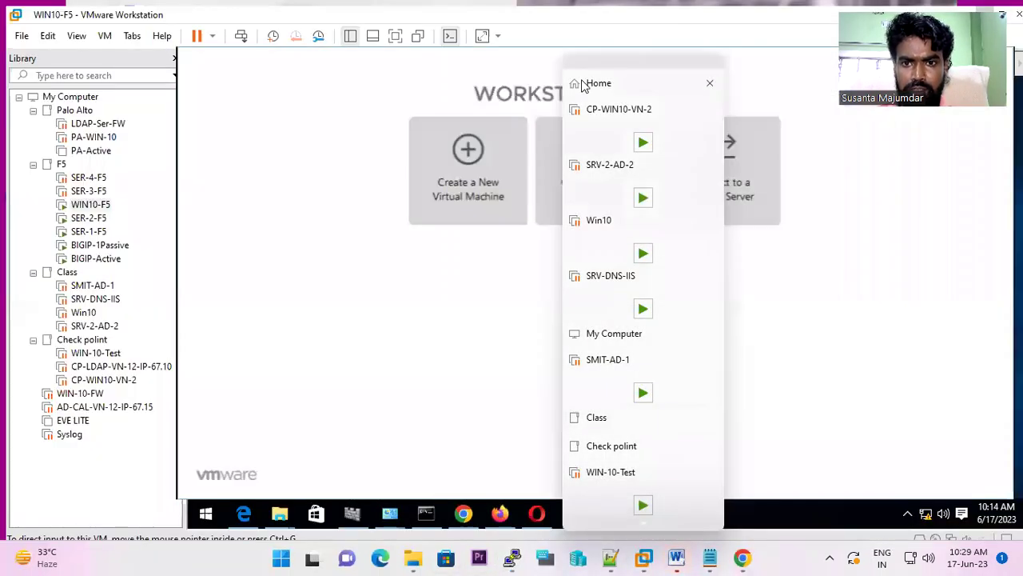
{"action": "left_click", "coordinate": [90, 227]}
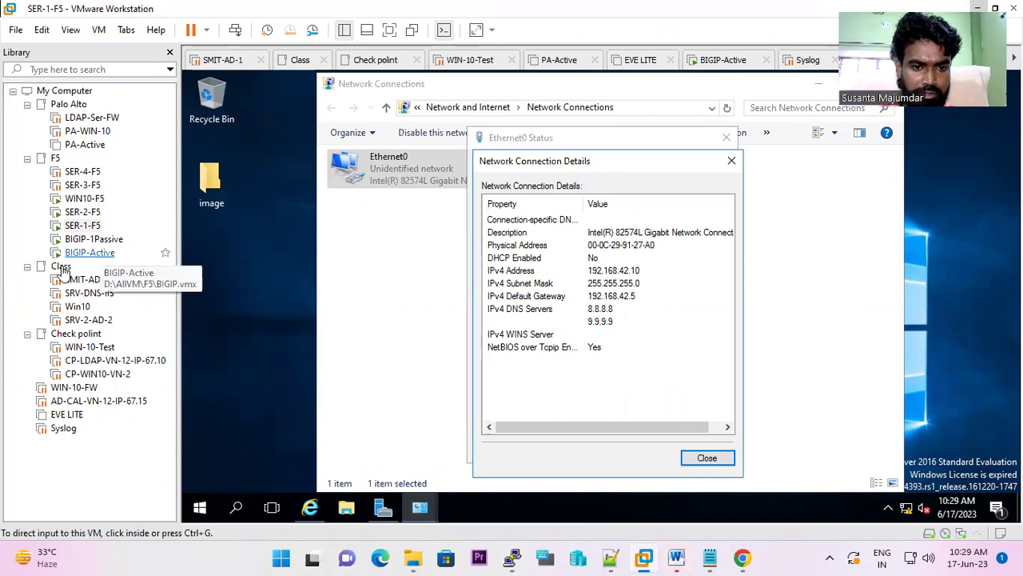
{"action": "left_click", "coordinate": [83, 227]}
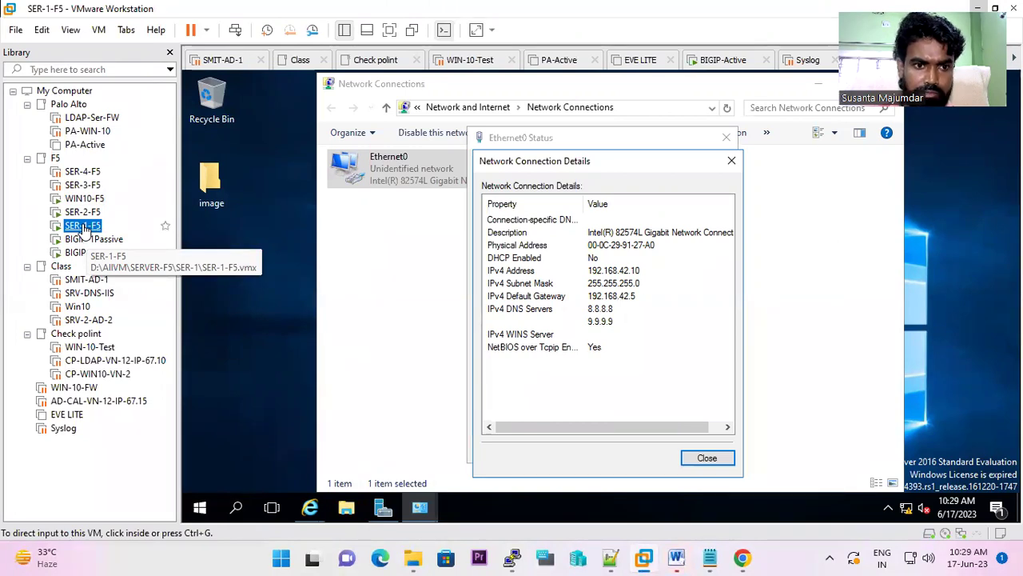
{"action": "left_click", "coordinate": [83, 213]}
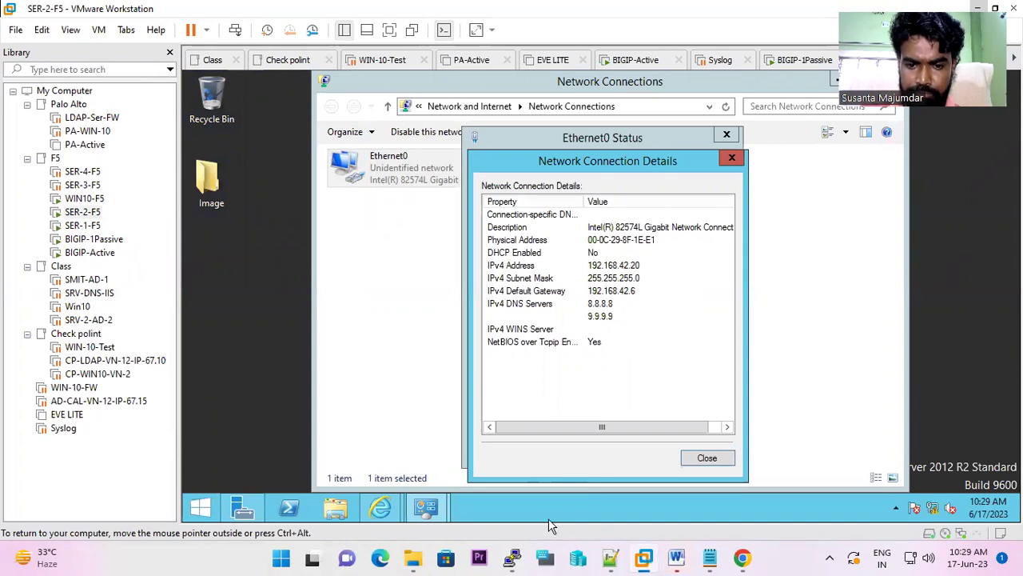
{"action": "left_click", "coordinate": [510, 559]}
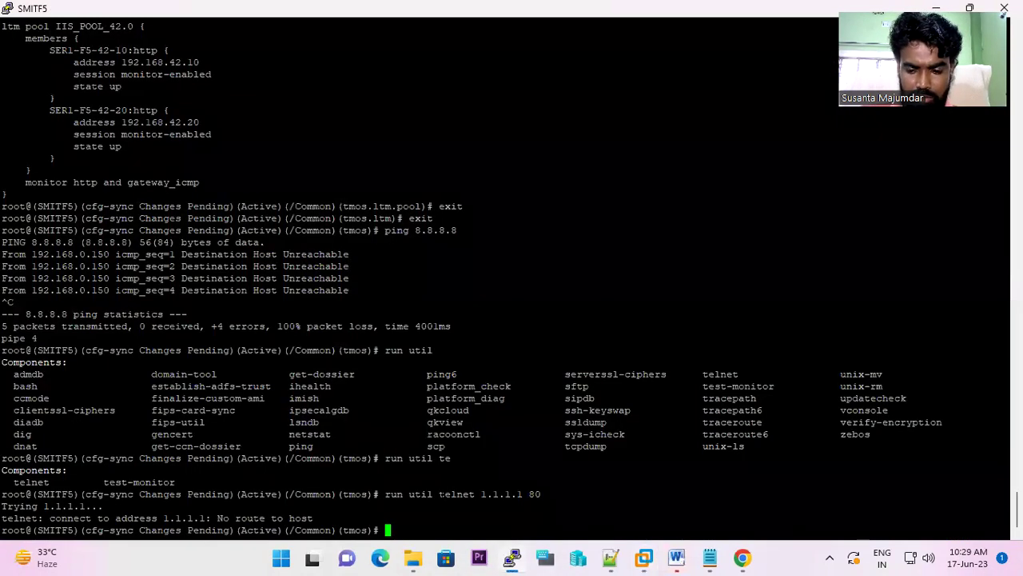
- Telnet to 192.168.42.20 port 80 and get an HTTP/1.1 400 Bad Request reply
{"action": "key", "text": "Up"}
{"action": "key", "text": "BackSpace"}
{"action": "key", "text": "BackSpace"}
{"action": "key", "text": "BackSpace"}
{"action": "key", "text": "BackSpace"}
{"action": "key", "text": "BackSpace"}
{"action": "key", "text": "BackSpace"}
{"action": "key", "text": "BackSpace"}
{"action": "key", "text": "BackSpace"}
{"action": "key", "text": "BackSpace"}
{"action": "key", "text": "BackSpace"}
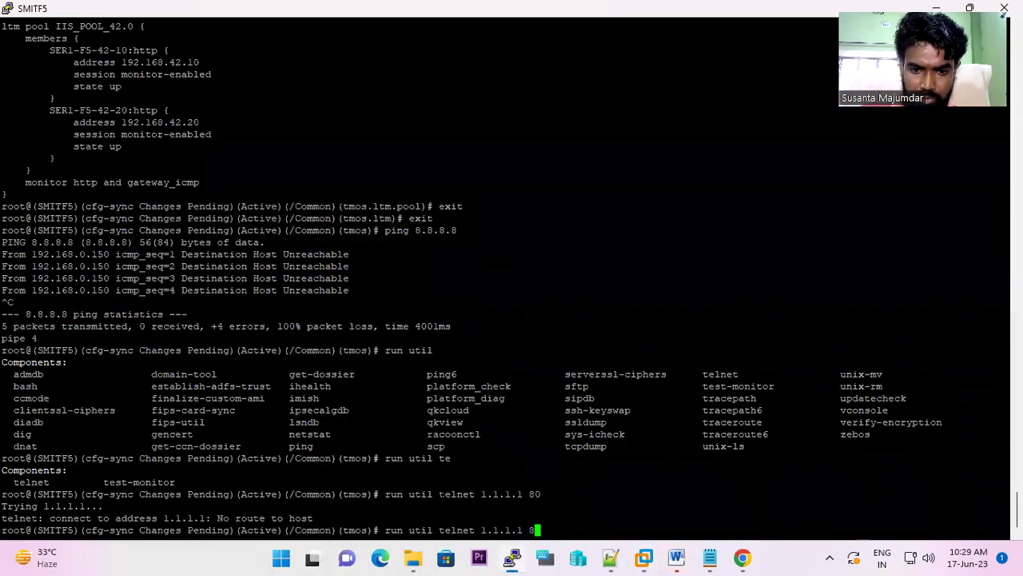
{"action": "type", "text": "192"}
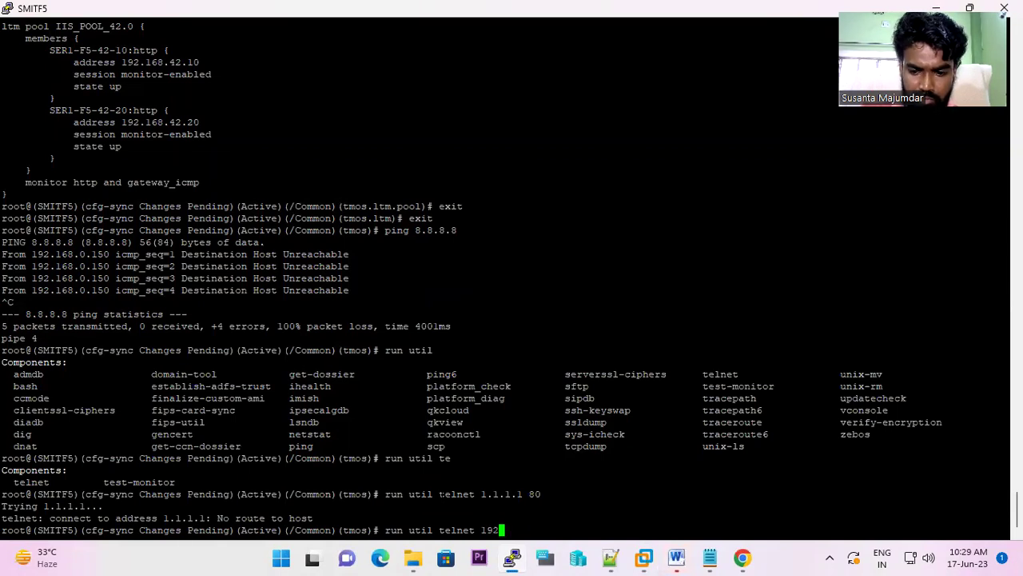
{"action": "type", "text": ".168"}
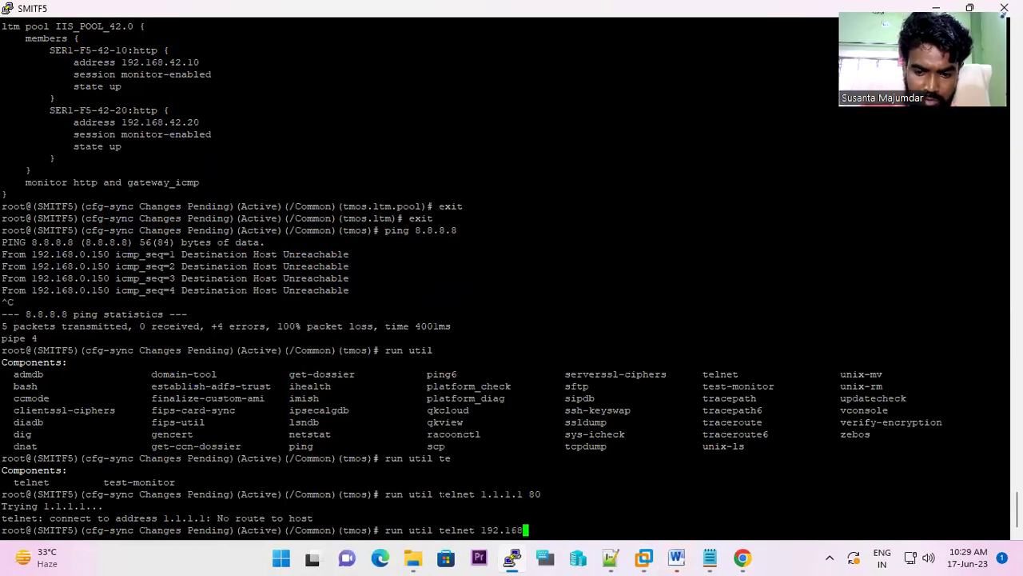
{"action": "type", "text": ".42.2"}
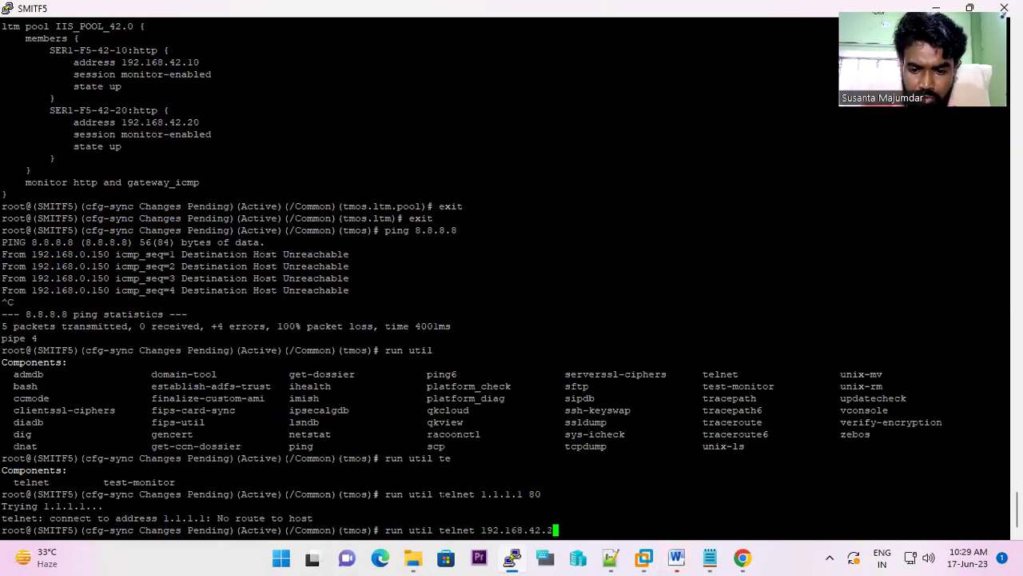
{"action": "type", "text": "0 80"}
{"action": "key", "text": "Return"}
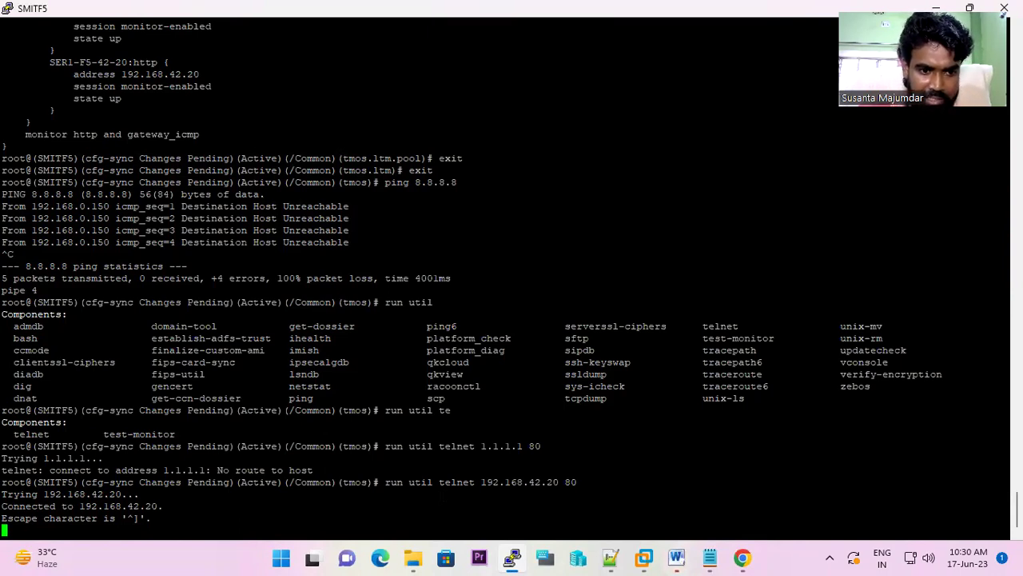
{"action": "key", "text": "Return"}
{"action": "key", "text": "Return"}
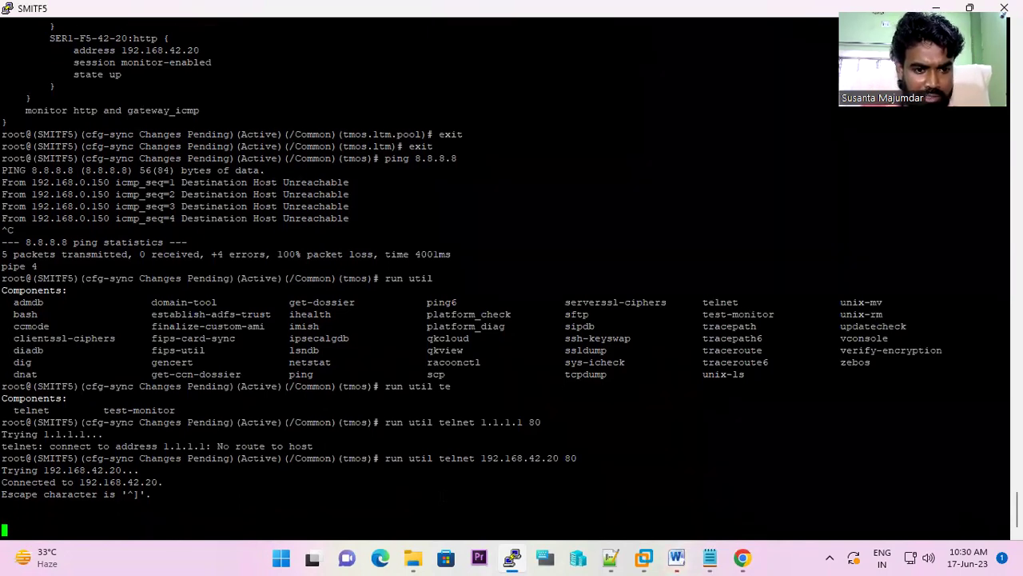
{"action": "type", "text": "q"}
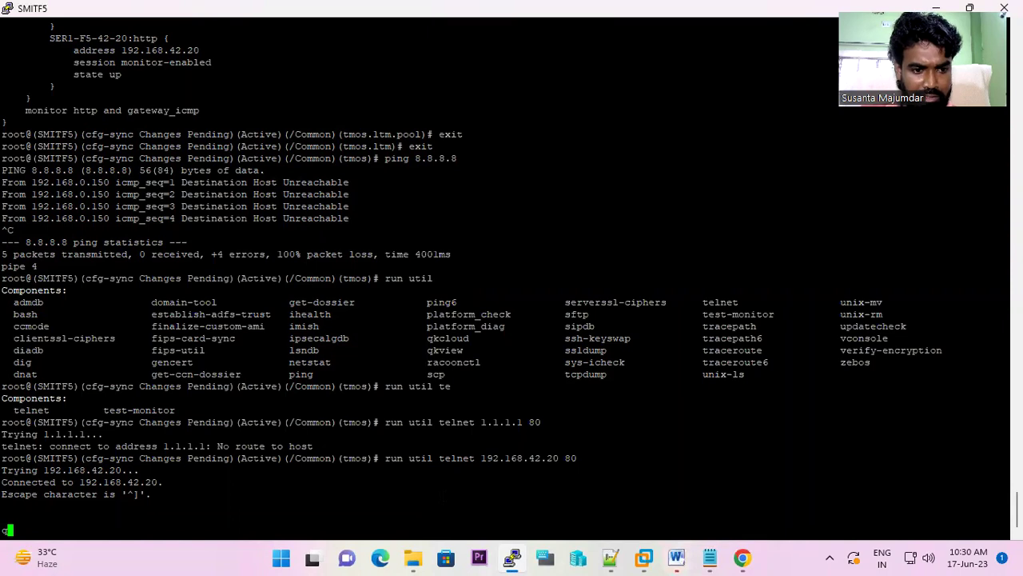
{"action": "key", "text": "Return"}
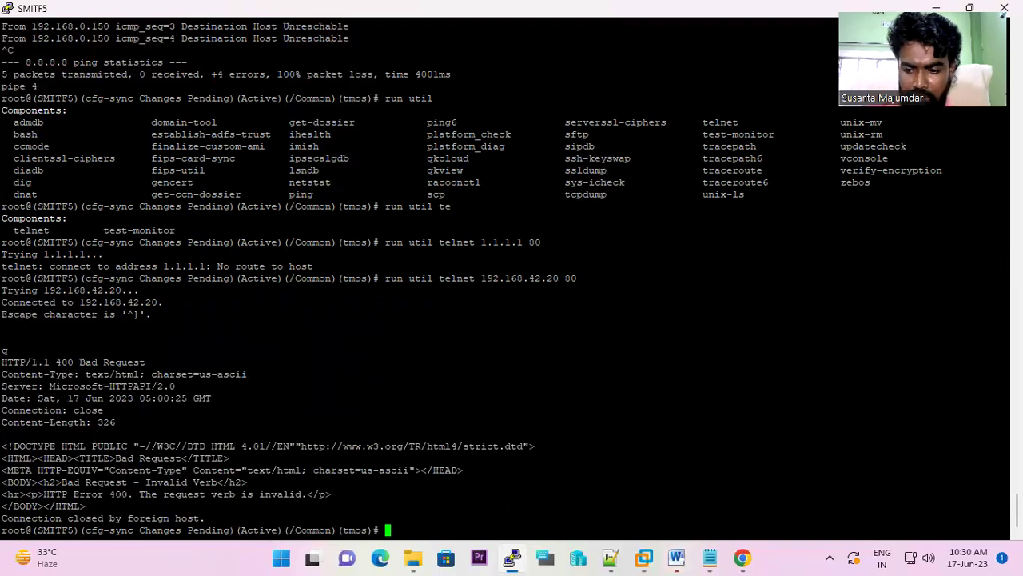
- Run 'run util telnet 192.168.42.20 443', which is refused
{"action": "key", "text": "Up"}
{"action": "key", "text": "BackSpace"}
{"action": "key", "text": "BackSpace"}
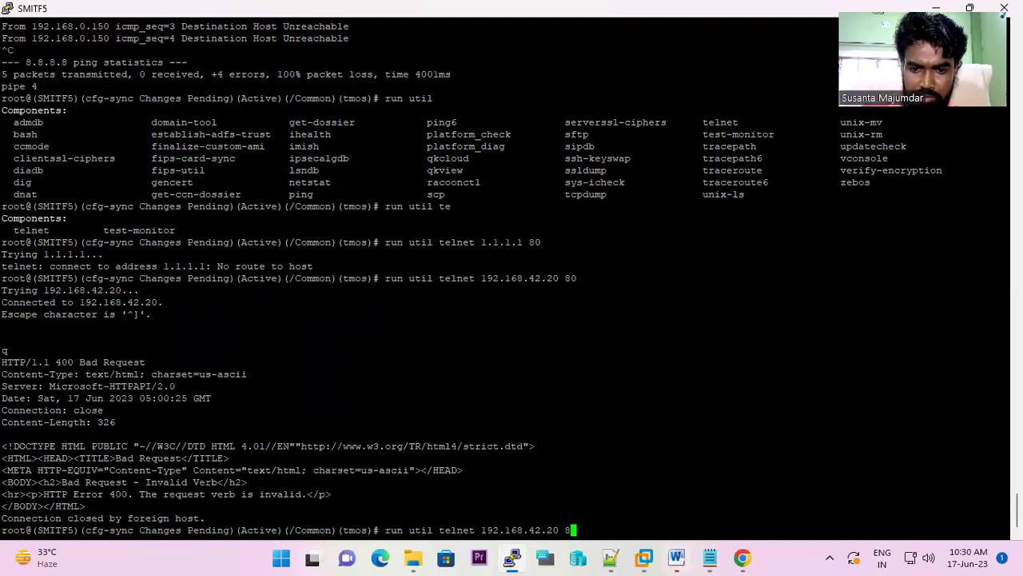
{"action": "type", "text": "443"}
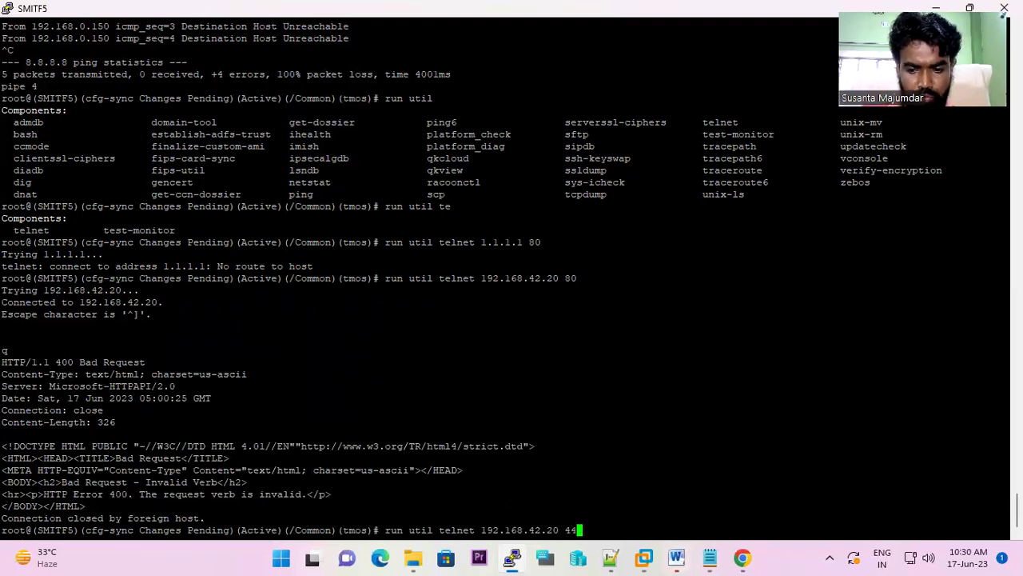
{"action": "key", "text": "Return"}
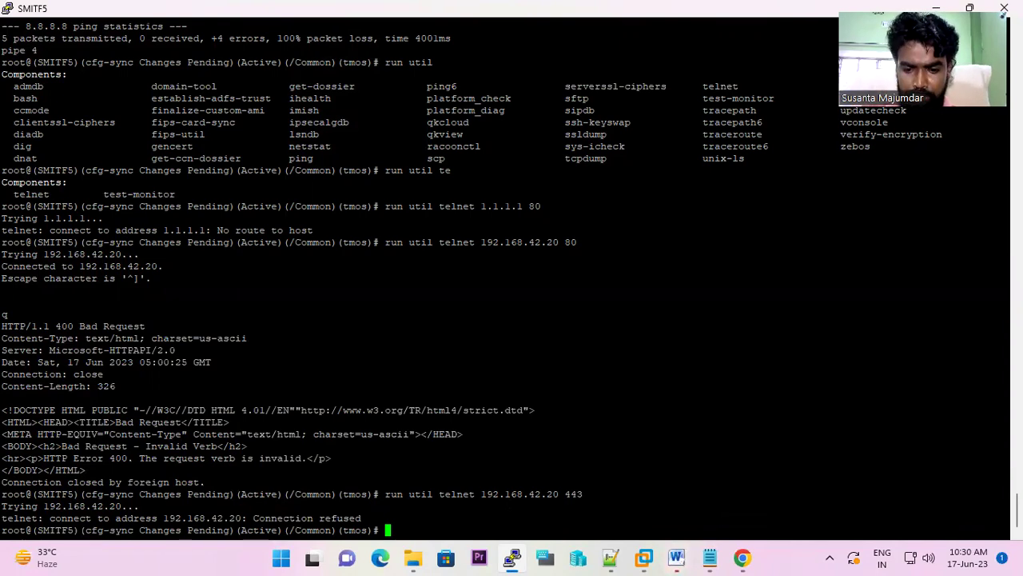
- Edit the recalled command into 'run util ping'
{"action": "key", "text": "Up"}
{"action": "key", "text": "BackSpace"}
{"action": "key", "text": "BackSpace"}
{"action": "key", "text": "BackSpace"}
{"action": "key", "text": "BackSpace"}
{"action": "key", "text": "BackSpace"}
{"action": "key", "text": "BackSpace"}
{"action": "key", "text": "BackSpace"}
{"action": "key", "text": "BackSpace"}
{"action": "key", "text": "BackSpace"}
{"action": "key", "text": "BackSpace"}
{"action": "key", "text": "BackSpace"}
{"action": "key", "text": "BackSpace"}
{"action": "key", "text": "BackSpace"}
{"action": "key", "text": "BackSpace"}
{"action": "key", "text": "BackSpace"}
{"action": "key", "text": "BackSpace"}
{"action": "key", "text": "BackSpace"}
{"action": "key", "text": "BackSpace"}
{"action": "key", "text": "BackSpace"}
{"action": "key", "text": "BackSpace"}
{"action": "key", "text": "BackSpace"}
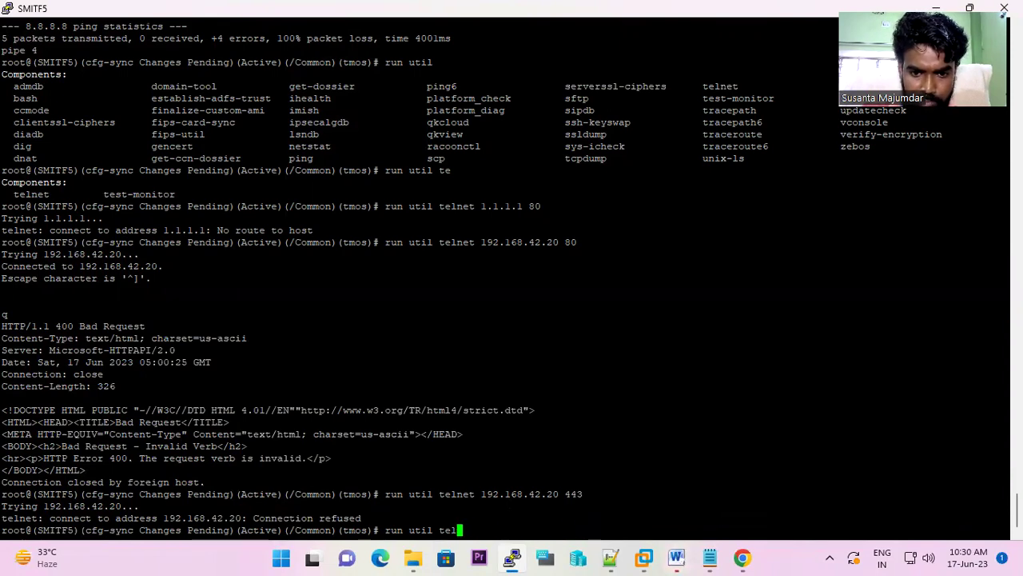
{"action": "type", "text": "ping"}
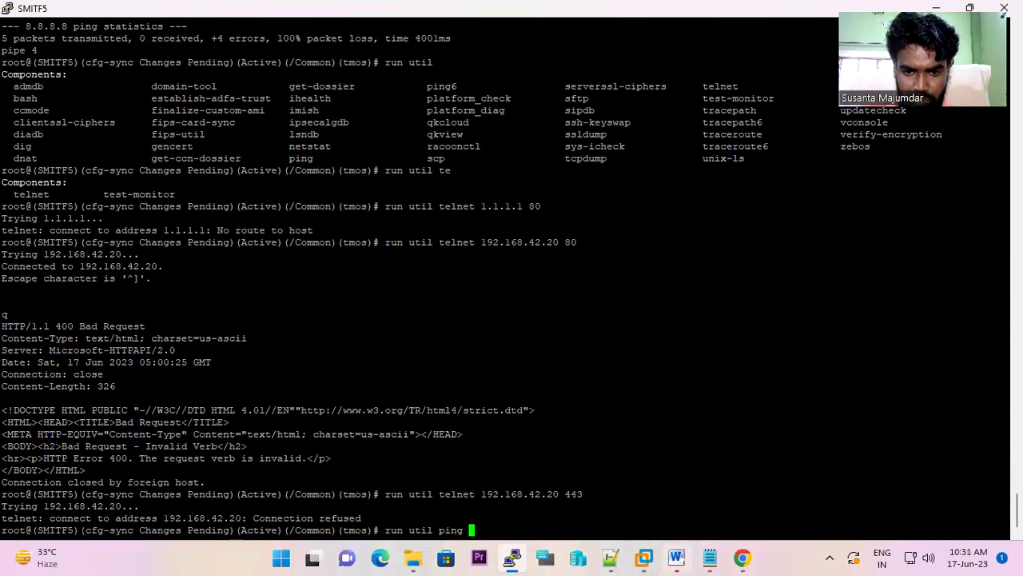
- Ping 192.168.42.20 with 'run util ping', getting replies with 0% loss
{"action": "left_click_drag", "start_coordinate": [205, 482], "coordinate": [559, 494]}
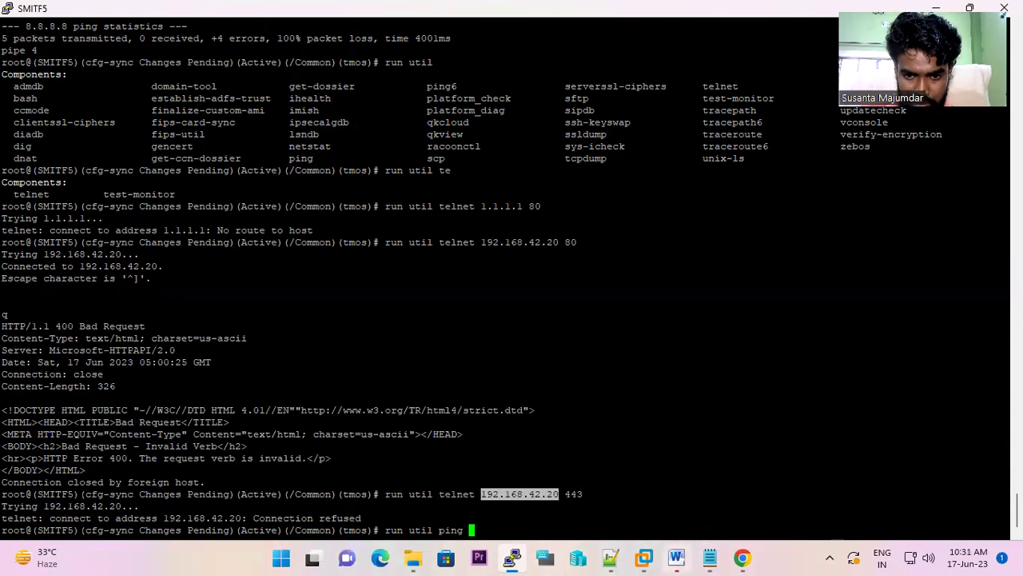
{"action": "right_click", "coordinate": [559, 494]}
{"action": "key", "text": "Return"}
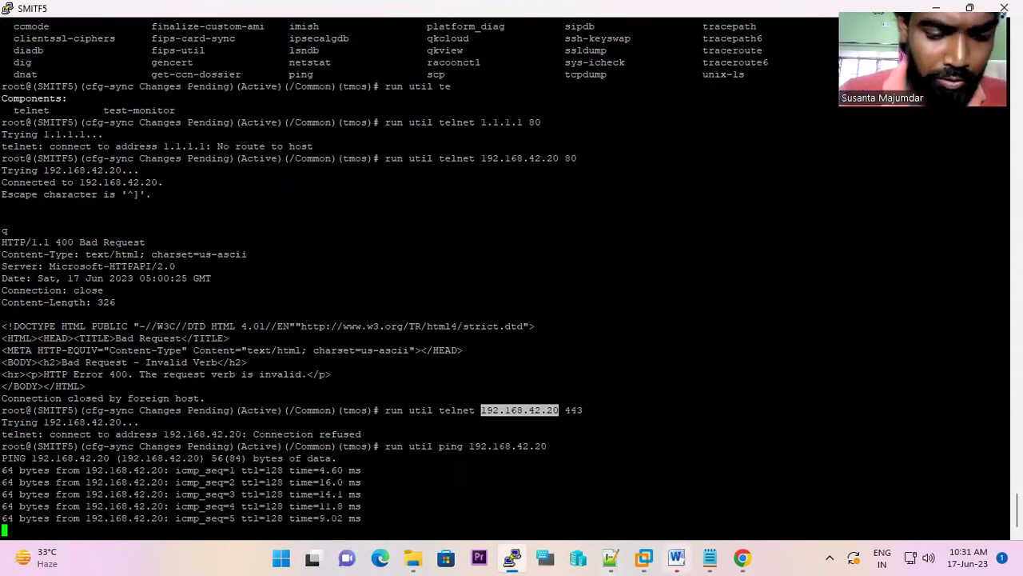
{"action": "key", "text": "ctrl+c"}
- Ping 192.168.42.20 again with plain 'ping', again 0% packet loss
{"action": "type", "text": "ping"}
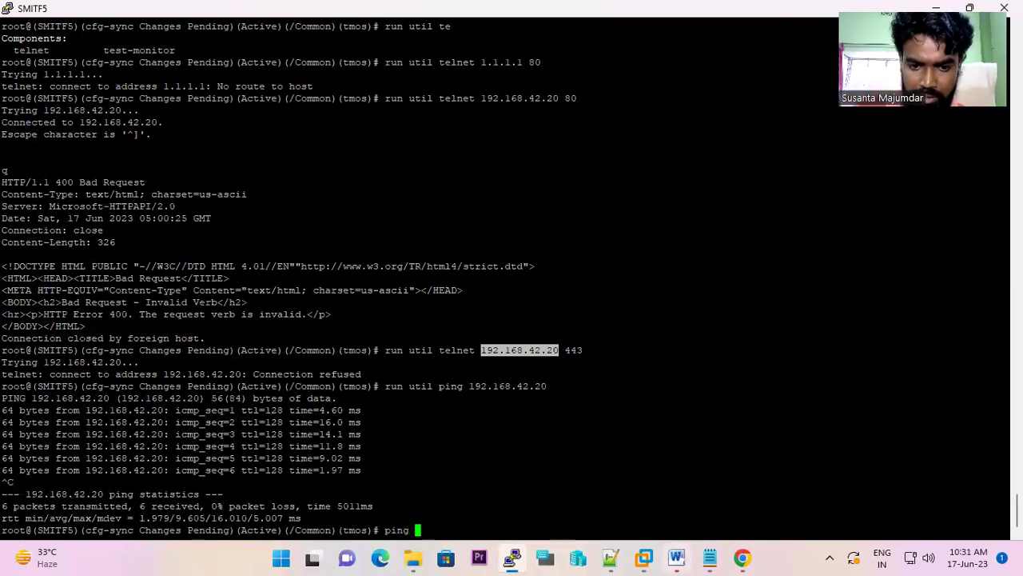
{"action": "key", "text": "shift+Insert"}
{"action": "key", "text": "Return"}
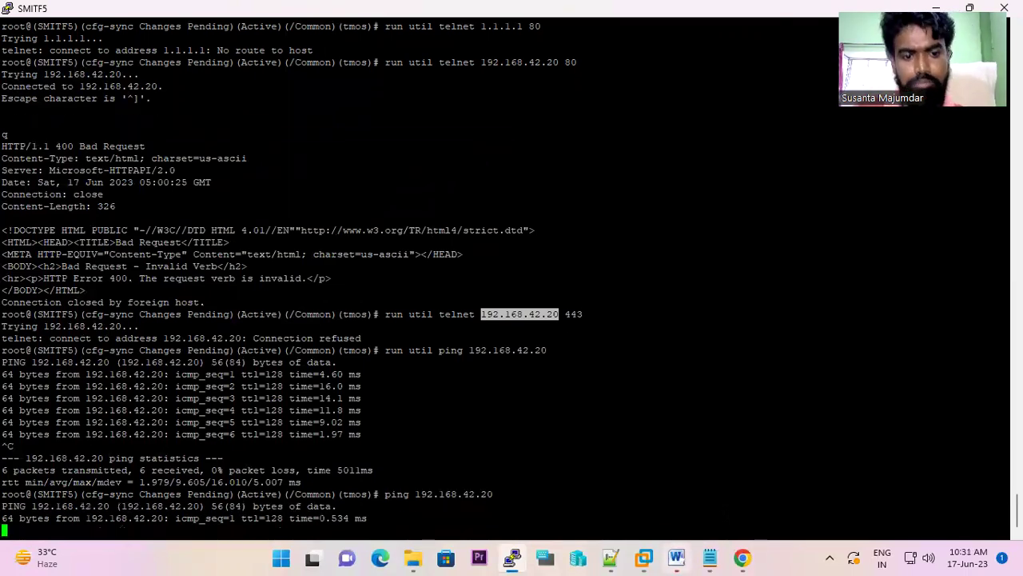
{"action": "key", "text": "ctrl+c"}
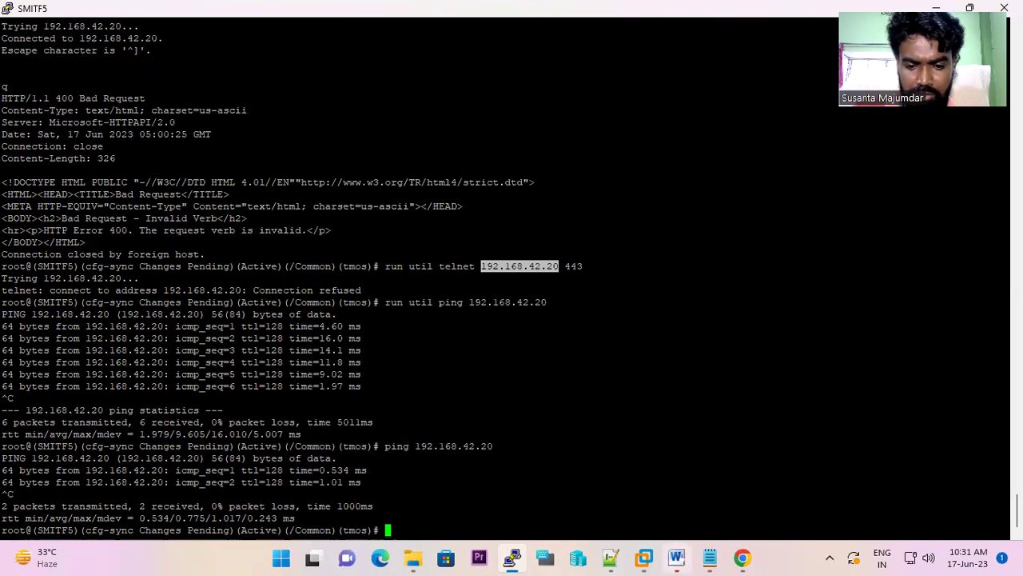
- Telnet to 192.168.42.20 port 80, then close the connection
{"action": "type", "text": "telnet"}
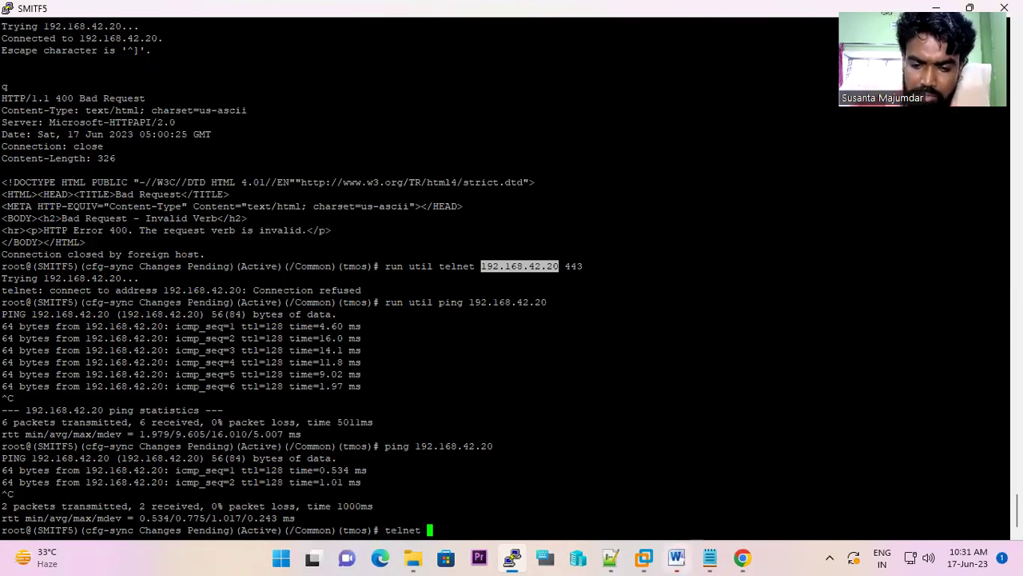
{"action": "key", "text": "shift+Insert"}
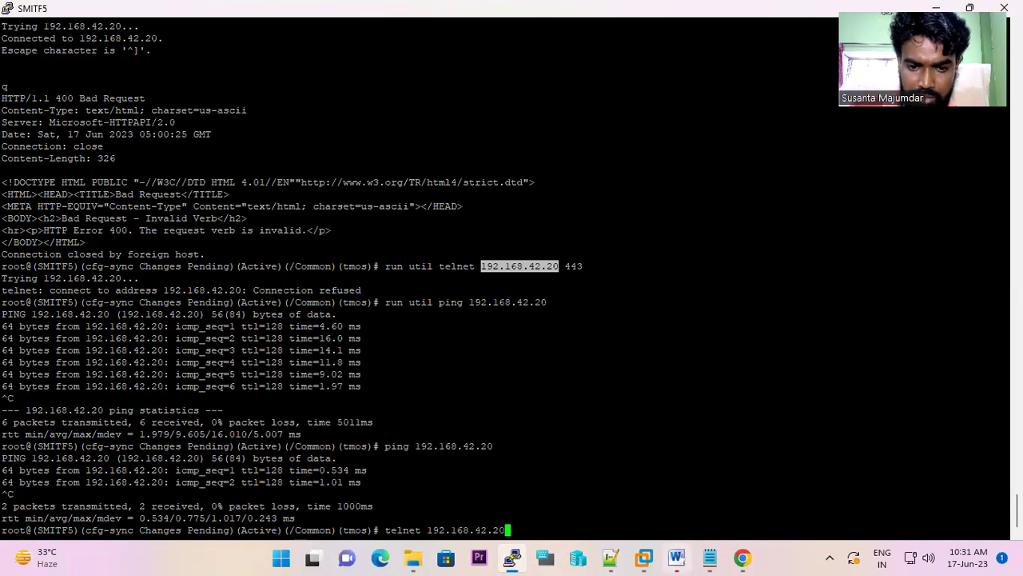
{"action": "type", "text": "80"}
{"action": "key", "text": "Return"}
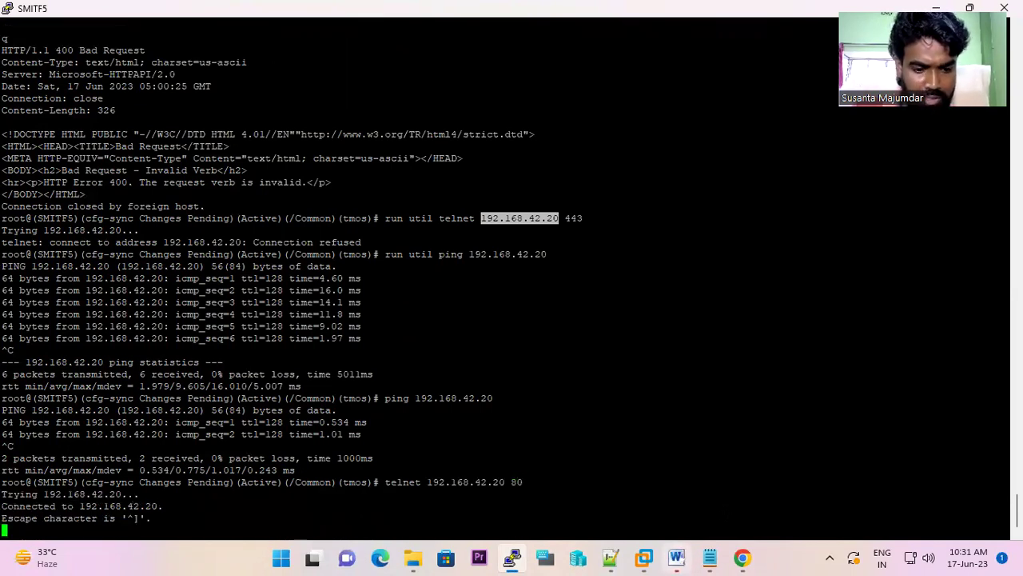
{"action": "key", "text": "ctrl+c"}
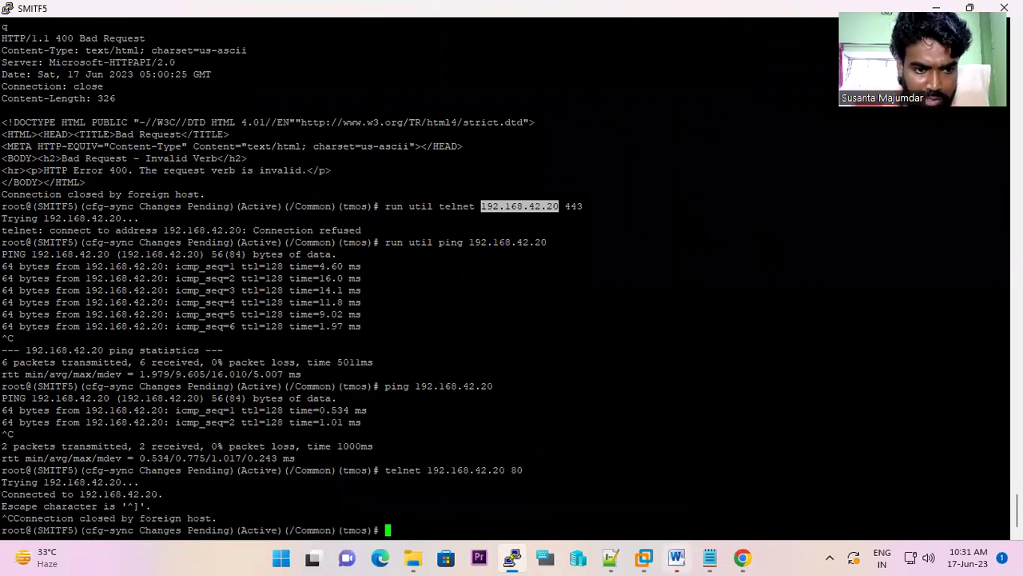
{"action": "key", "text": "Return"}
{"action": "key", "text": "Return"}
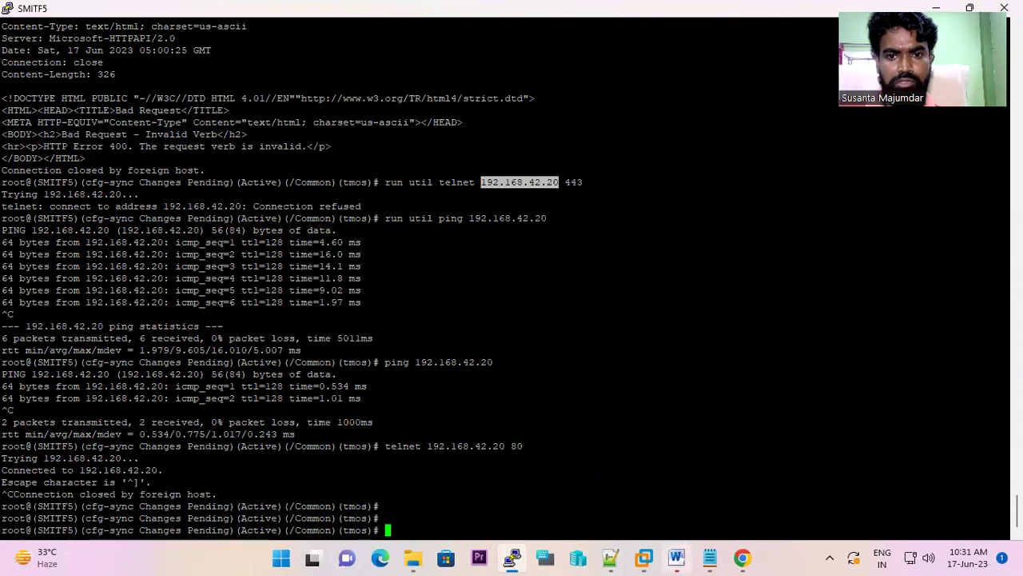
- Start a traceroute to 192.168.42.20
{"action": "type", "text": "trac"}
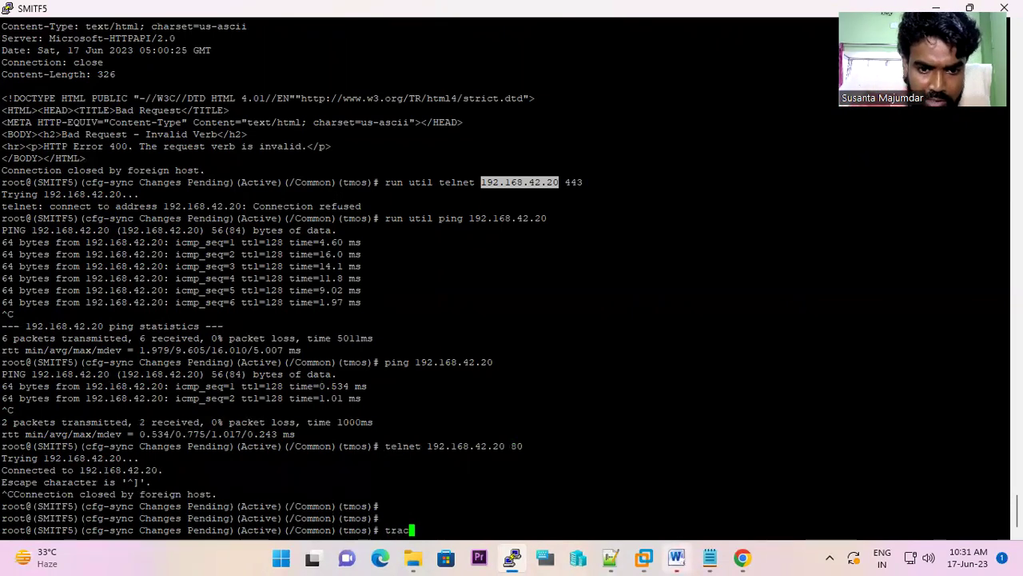
{"action": "key", "text": "Tab"}
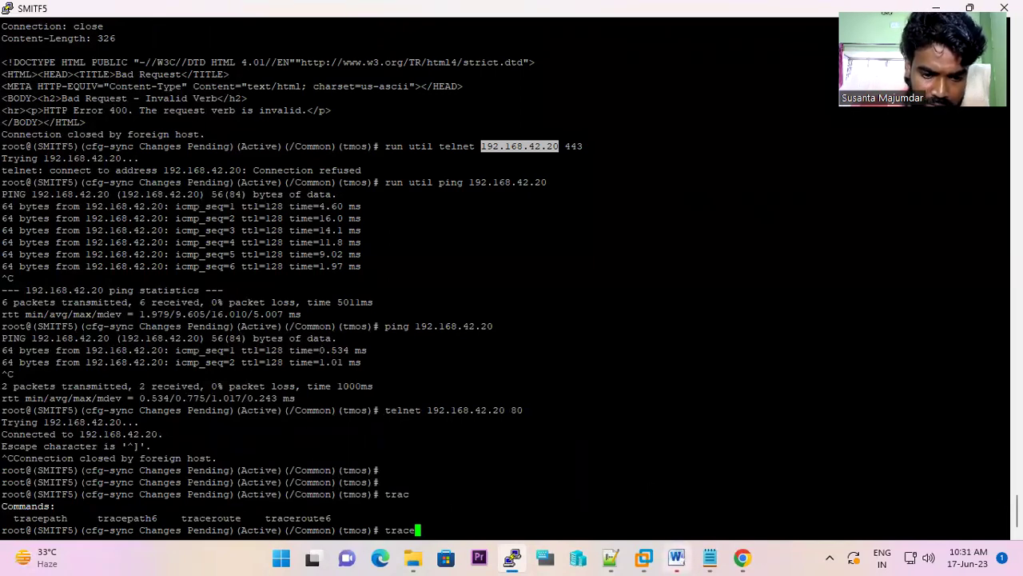
{"action": "type", "text": "ro"}
{"action": "key", "text": "Tab"}
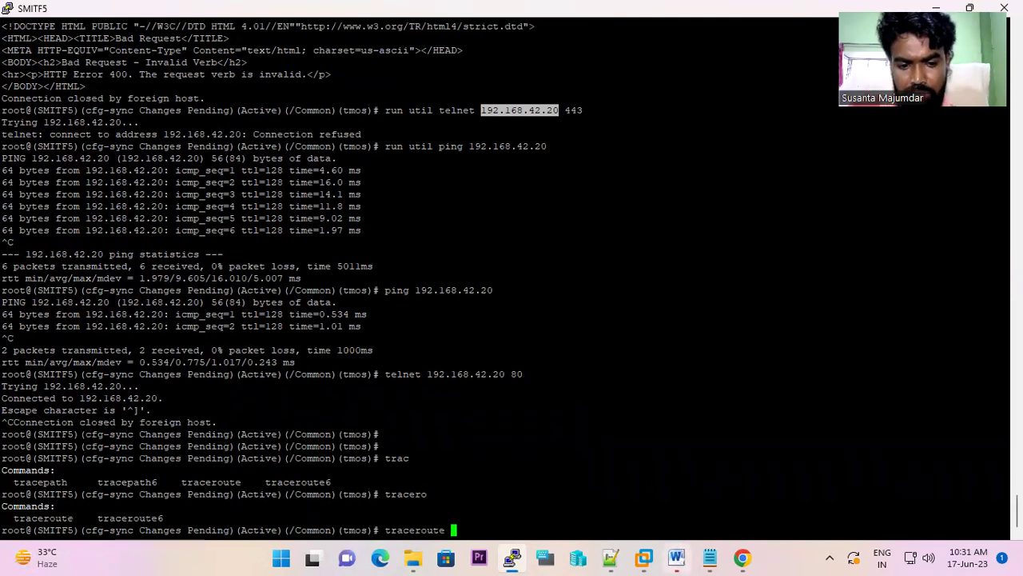
{"action": "key", "text": "shift+Insert"}
{"action": "key", "text": "Return"}
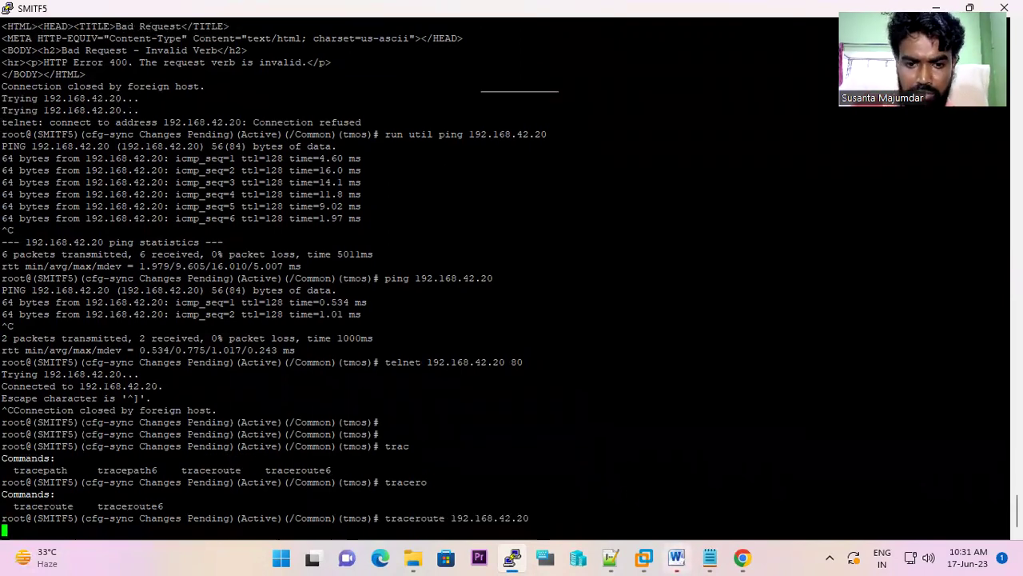
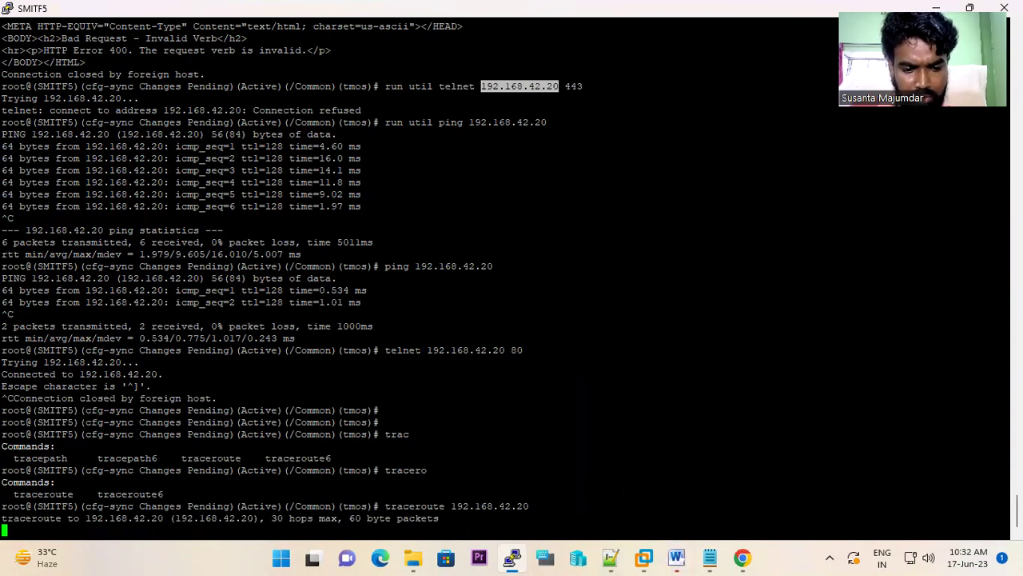
- Abort the traceroute to 192.168.42.20 and bring up the tshoot connection commands in the Notepad++ F5 notes
{"action": "key", "text": "ctrl+c"}
{"action": "key", "text": "Return"}
{"action": "key", "text": "Return"}
{"action": "key", "text": "Return"}
{"action": "key", "text": "Return"}
{"action": "key", "text": "Return"}
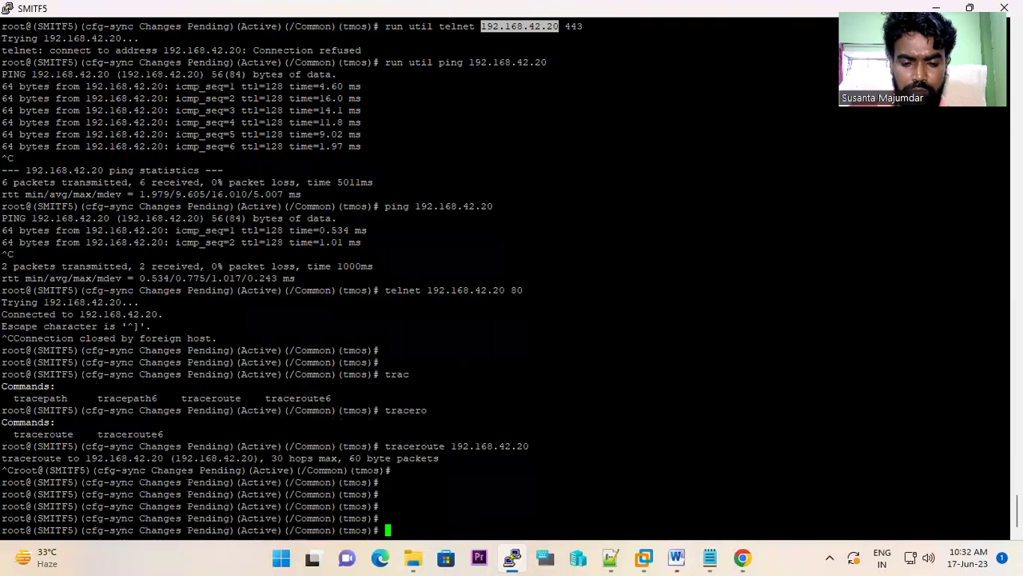
{"action": "left_click", "coordinate": [355, 22]}
{"action": "scroll", "coordinate": [287, 392], "scroll_direction": "down", "scroll_amount": 5}
{"action": "scroll", "coordinate": [291, 389], "scroll_direction": "up", "scroll_amount": 2}
{"action": "scroll", "coordinate": [293, 390], "scroll_direction": "down", "scroll_amount": 9}
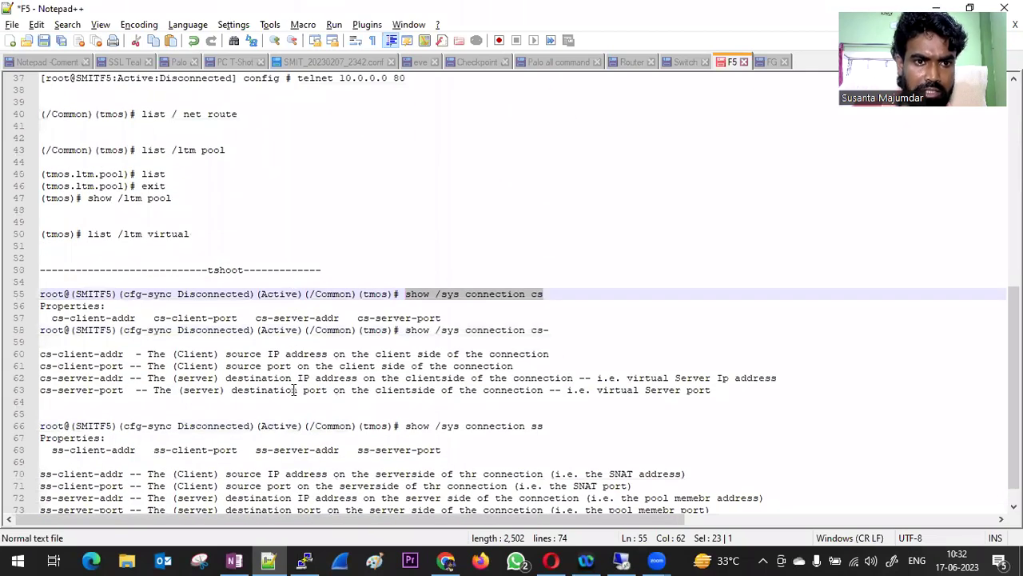
- Highlight lines 60–63 describing the four cs- connection properties in the F5 notes
{"action": "scroll", "coordinate": [293, 389], "scroll_direction": "down", "scroll_amount": 1}
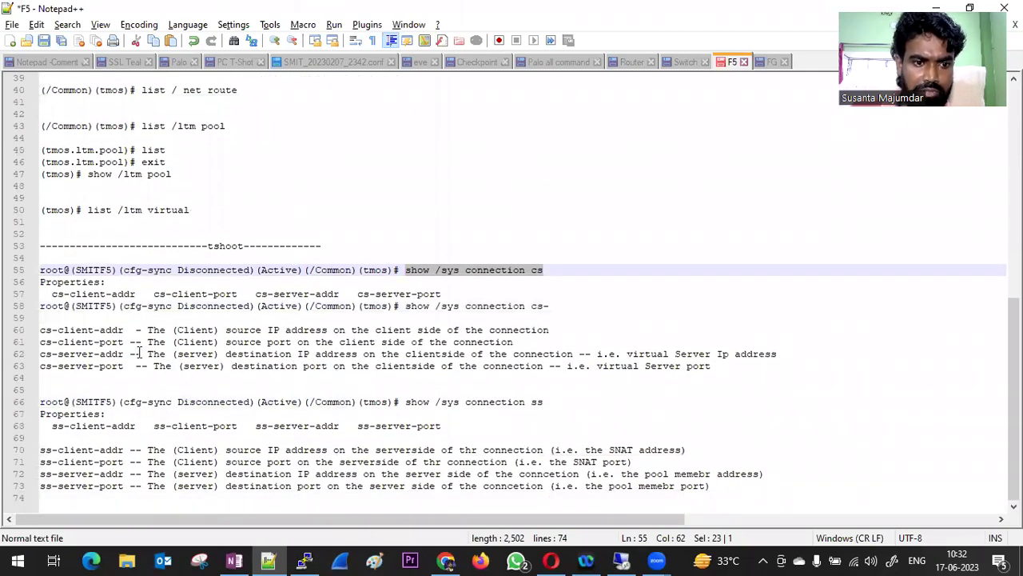
{"action": "left_click_drag", "start_coordinate": [40, 330], "coordinate": [121, 366]}
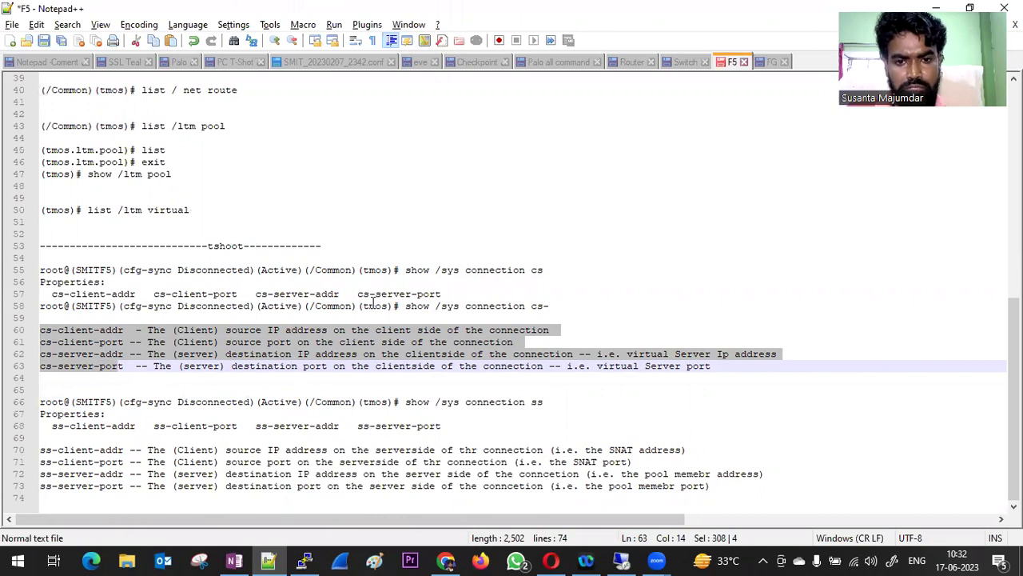
{"action": "left_click", "coordinate": [621, 560]}
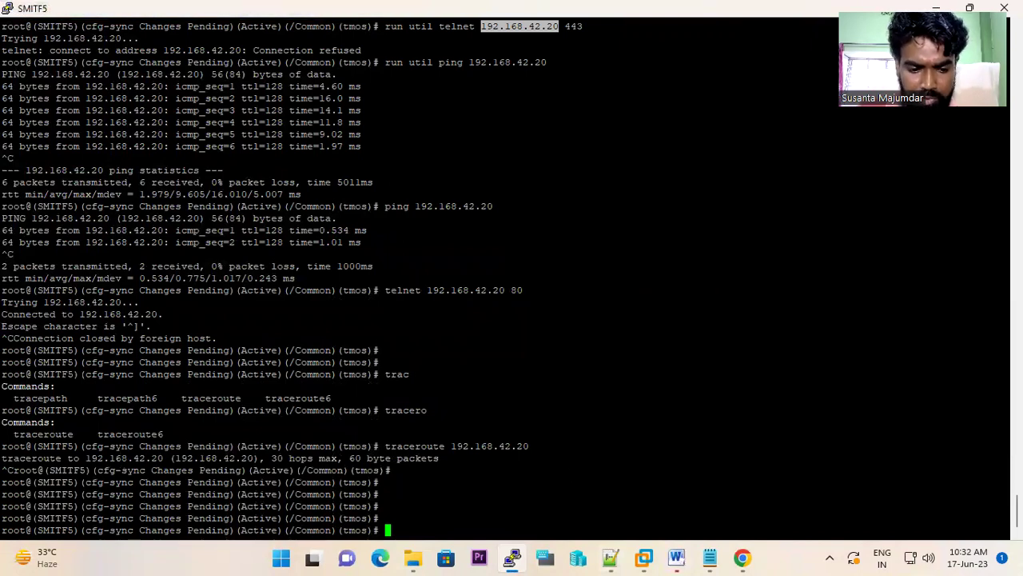
- Quit tmsh, run clear screen, and start tmsh again
{"action": "type", "text": "qi"}
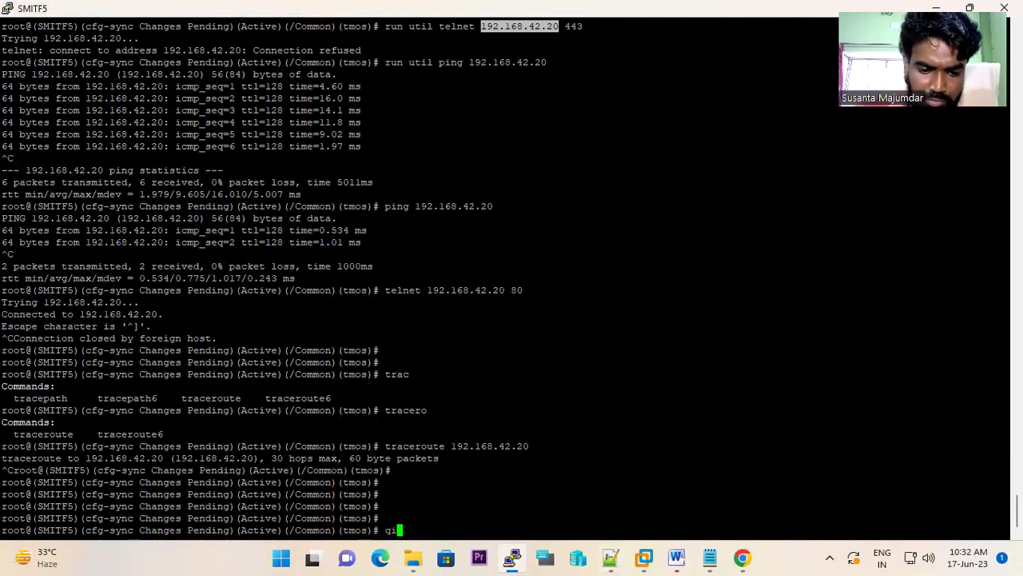
{"action": "key", "text": "BackSpace"}
{"action": "type", "text": "uit"}
{"action": "key", "text": "Return"}
{"action": "type", "text": "clear scree"}
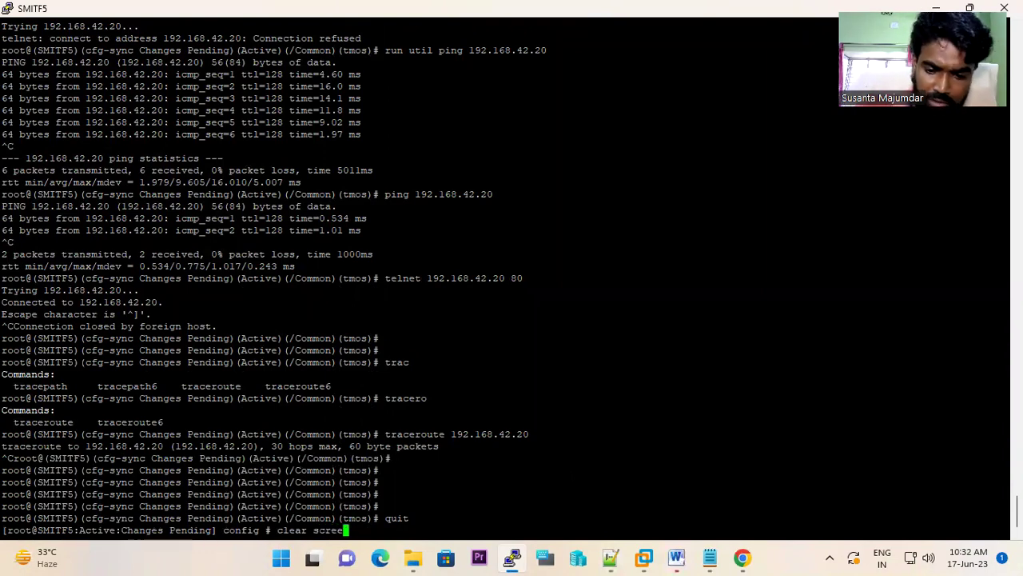
{"action": "type", "text": "n"}
{"action": "key", "text": "Return"}
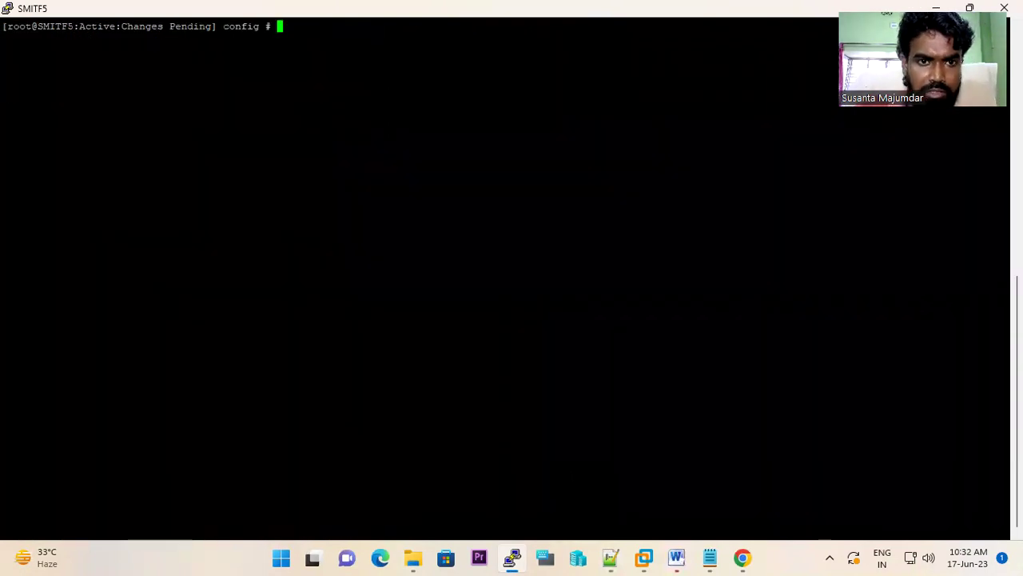
{"action": "type", "text": "tmsh"}
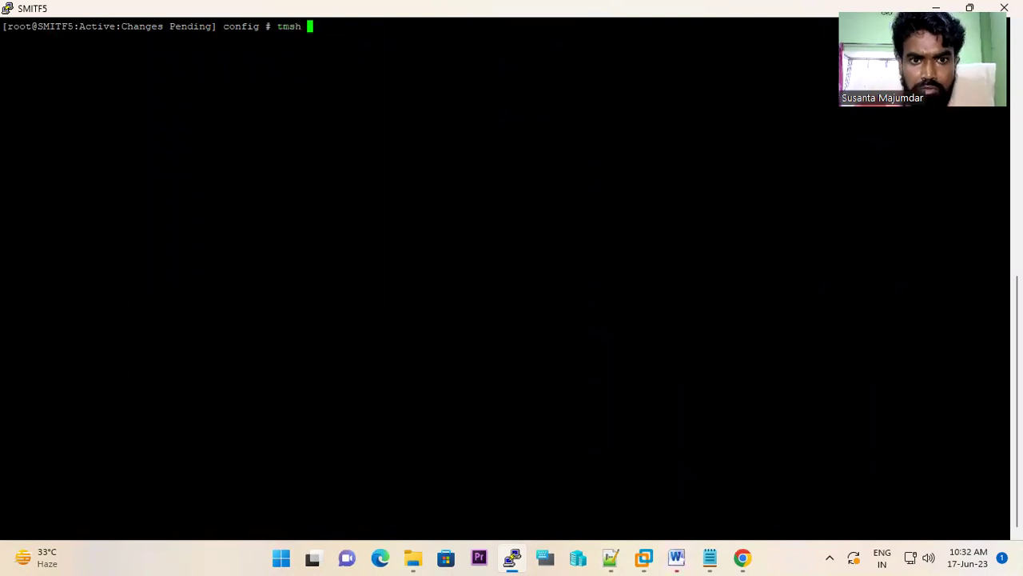
{"action": "key", "text": "Return"}
- List the show /sys connection properties and request help on the cs-client-addr value
{"action": "type", "text": "show conn"}
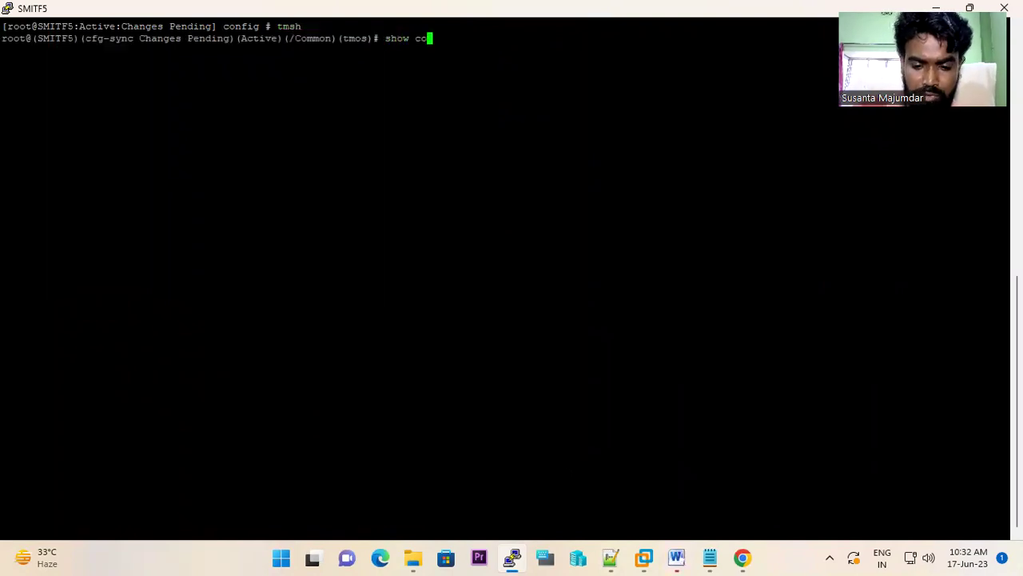
{"action": "type", "text": "e"}
{"action": "key", "text": "BackSpace"}
{"action": "key", "text": "BackSpace"}
{"action": "key", "text": "BackSpace"}
{"action": "key", "text": "BackSpace"}
{"action": "key", "text": "BackSpace"}
{"action": "key", "text": "BackSpace"}
{"action": "type", "text": "/ conn"}
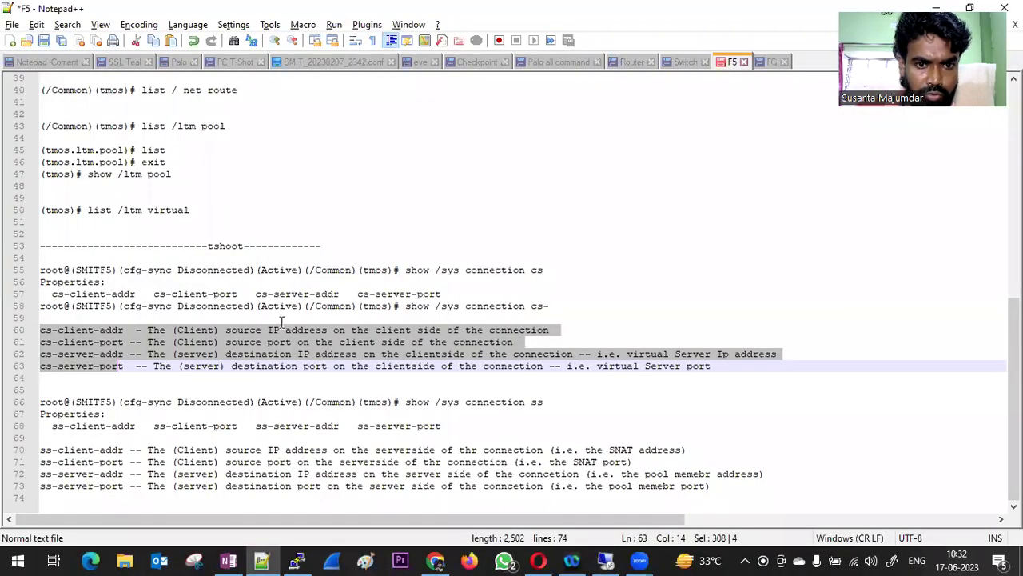
{"action": "left_click", "coordinate": [605, 559]}
{"action": "key", "text": "BackSpace"}
{"action": "key", "text": "BackSpace"}
{"action": "key", "text": "BackSpace"}
{"action": "key", "text": "BackSpace"}
{"action": "key", "text": "BackSpace"}
{"action": "key", "text": "BackSpace"}
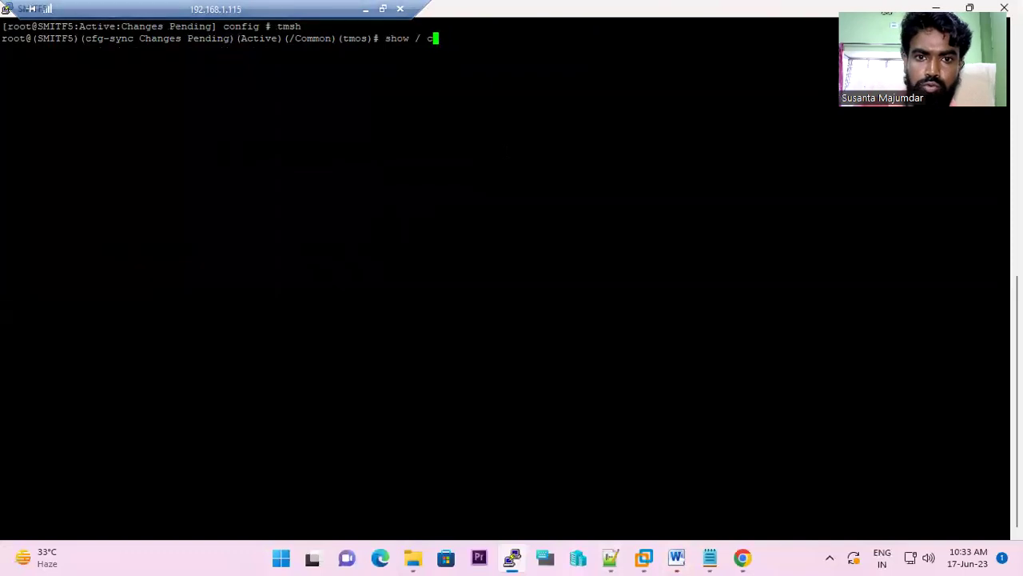
{"action": "type", "text": "/sys "}
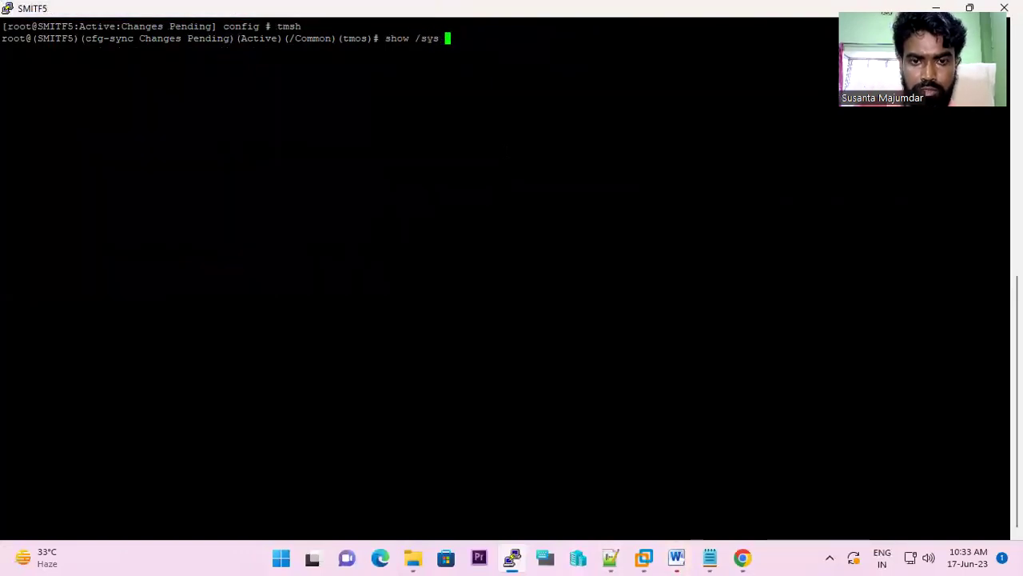
{"action": "type", "text": "connection"}
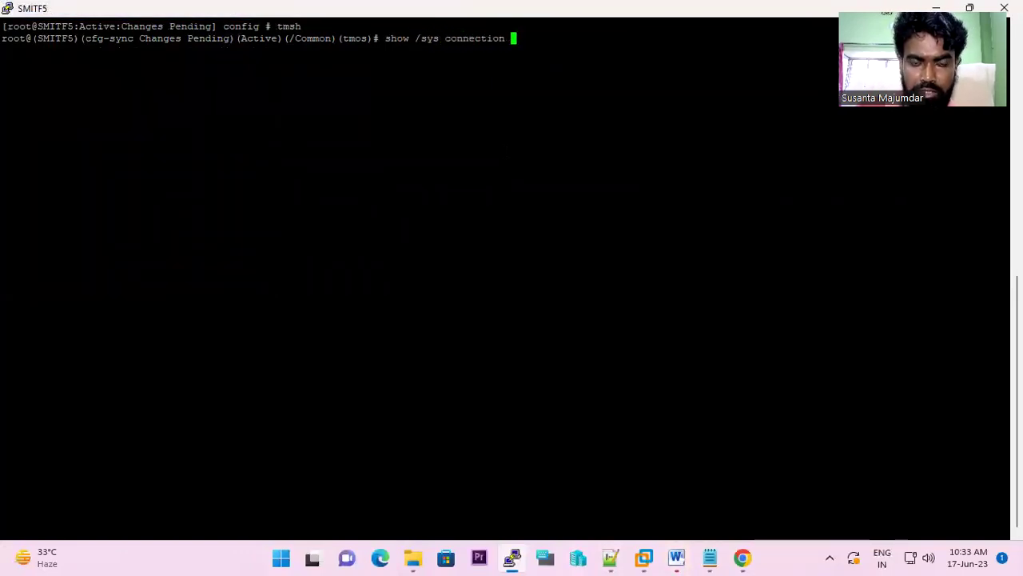
{"action": "key", "text": "Tab"}
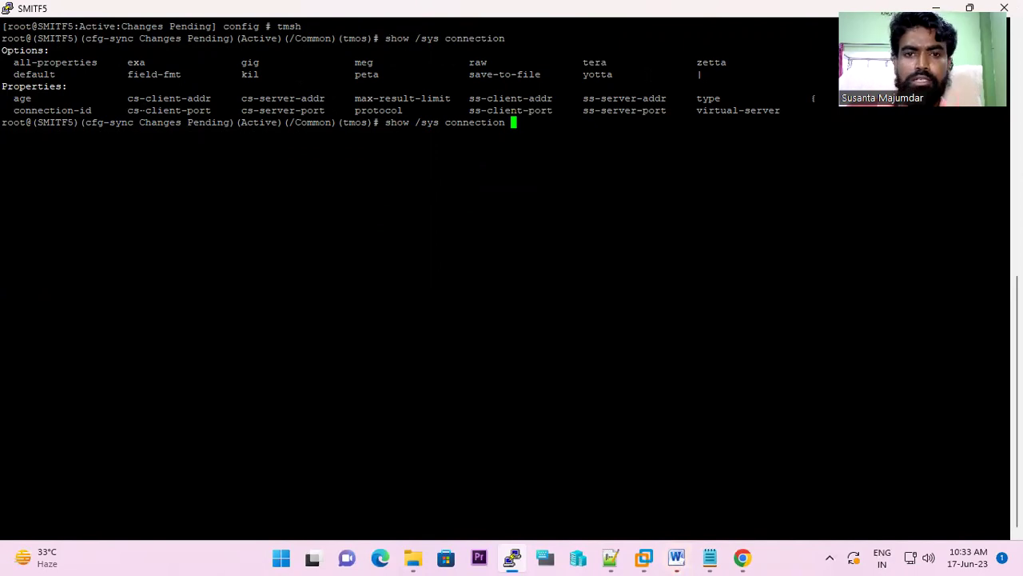
{"action": "left_click_drag", "start_coordinate": [127, 98], "coordinate": [211, 98]}
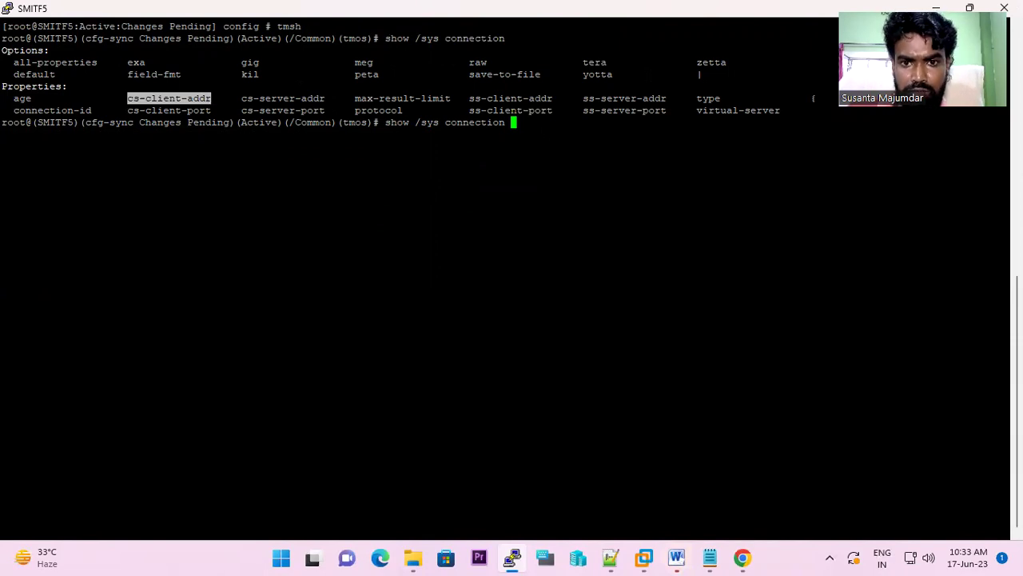
{"action": "type", "text": "cs-client-addr"}
{"action": "type", "text": "?"}
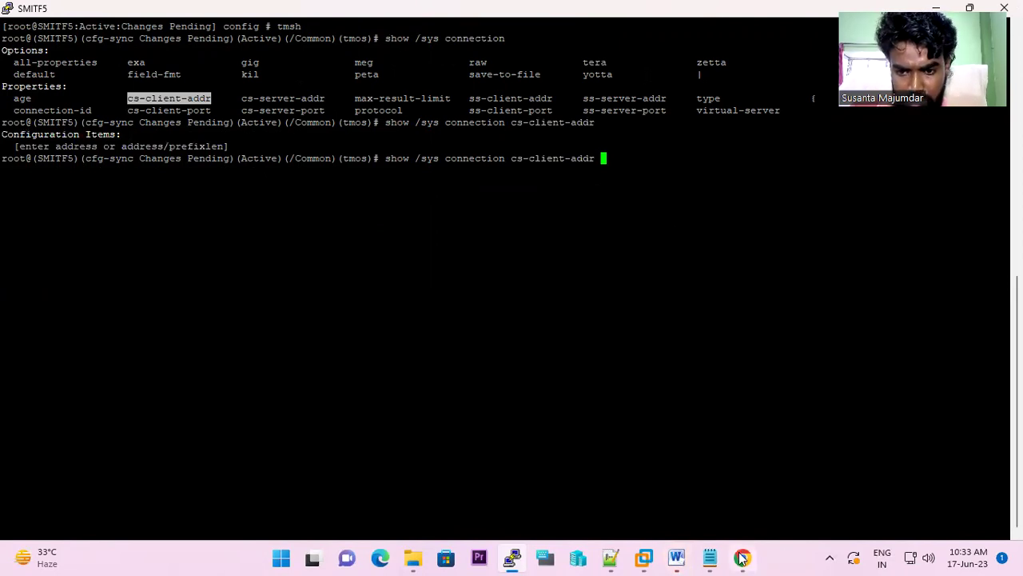
- Find WIN10-F5's Ethernet0 IPv4 address 192.168.40.10 and enter it after cs-client-addr
{"action": "mouse_move", "coordinate": [643, 557]}
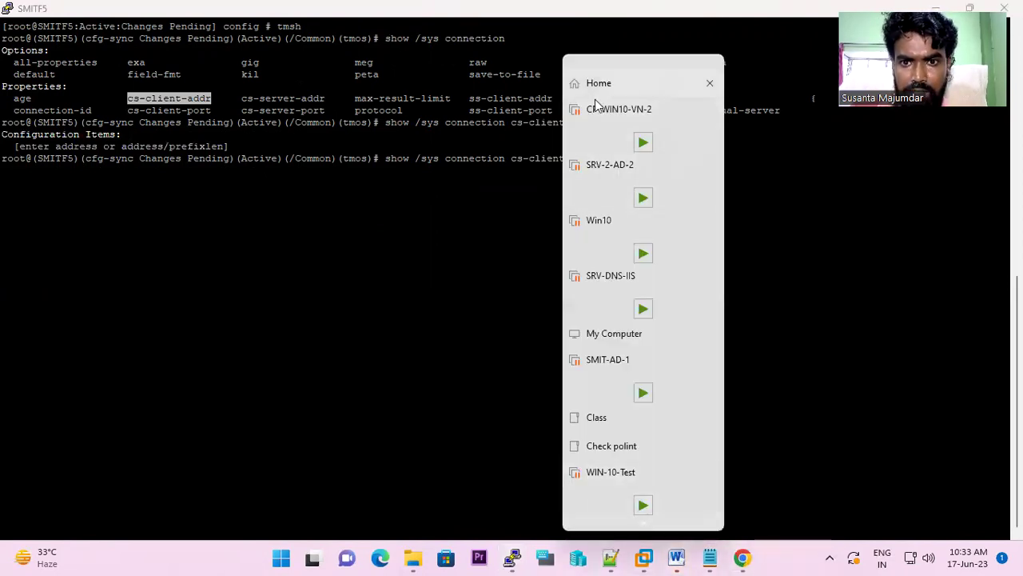
{"action": "left_click", "coordinate": [599, 83]}
{"action": "left_click", "coordinate": [80, 199]}
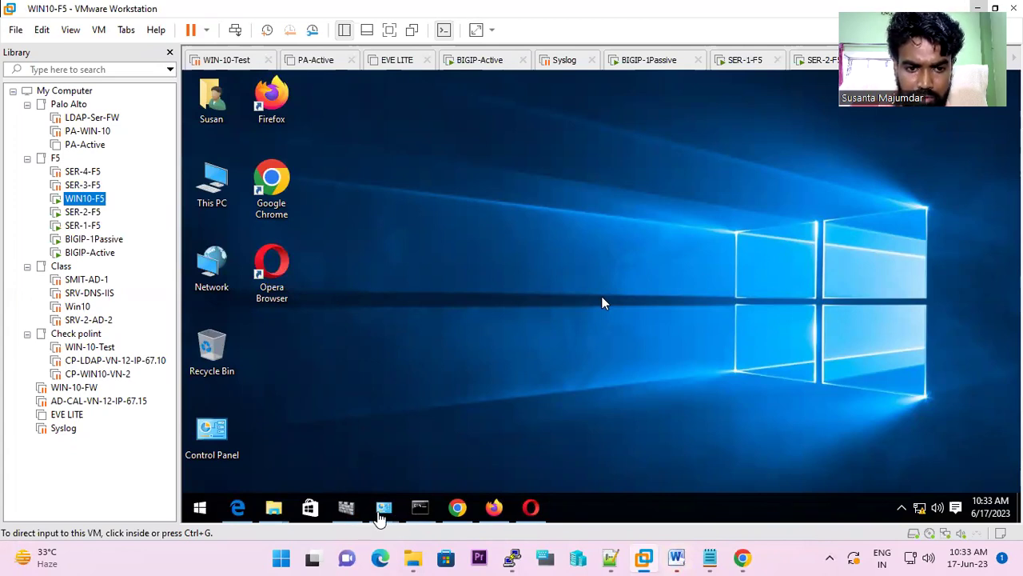
{"action": "left_click", "coordinate": [382, 511]}
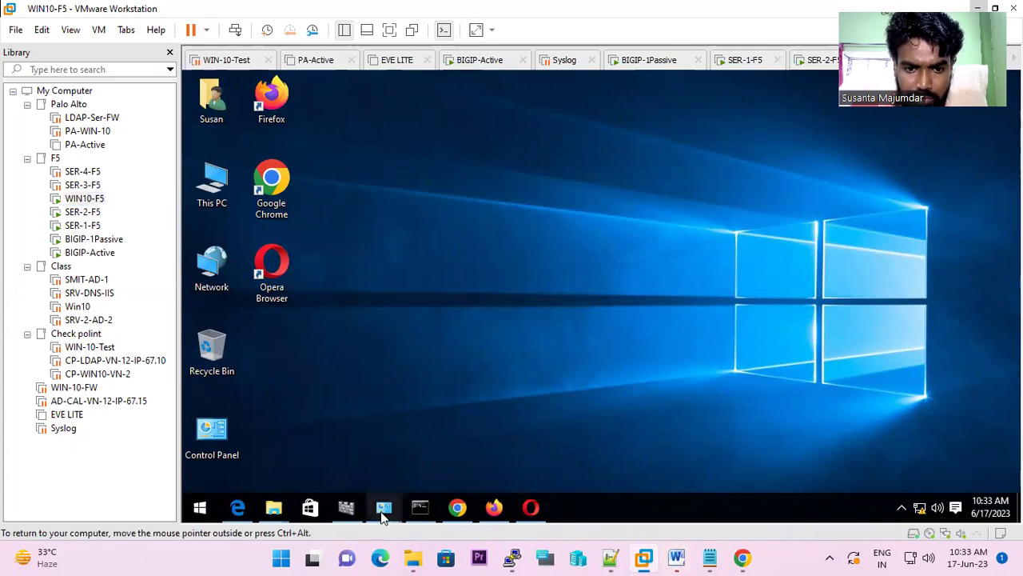
{"action": "left_click", "coordinate": [414, 430]}
{"action": "double_click", "coordinate": [274, 170]}
{"action": "left_click", "coordinate": [520, 280]}
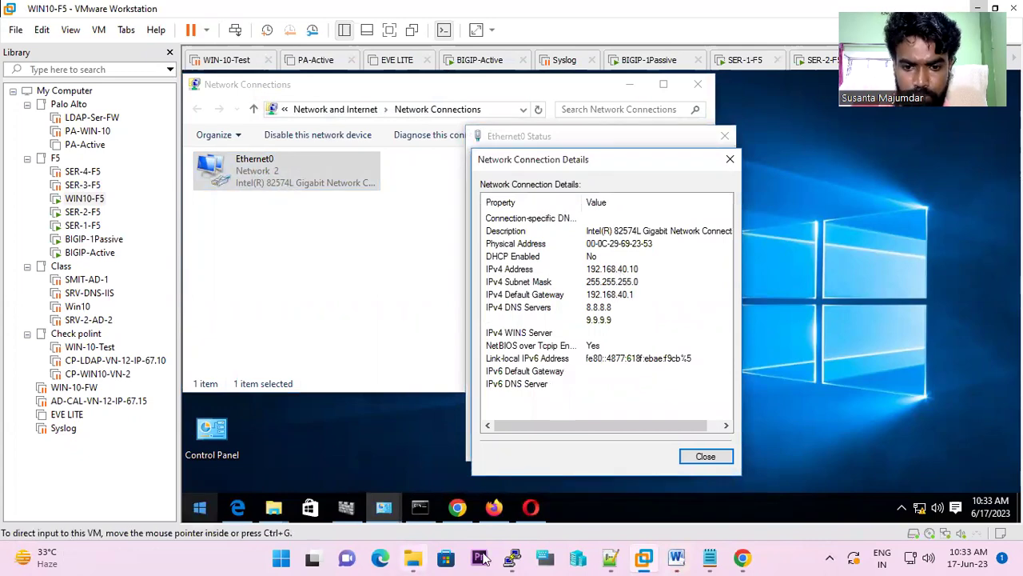
{"action": "left_click", "coordinate": [512, 557]}
{"action": "type", "text": "192.168"}
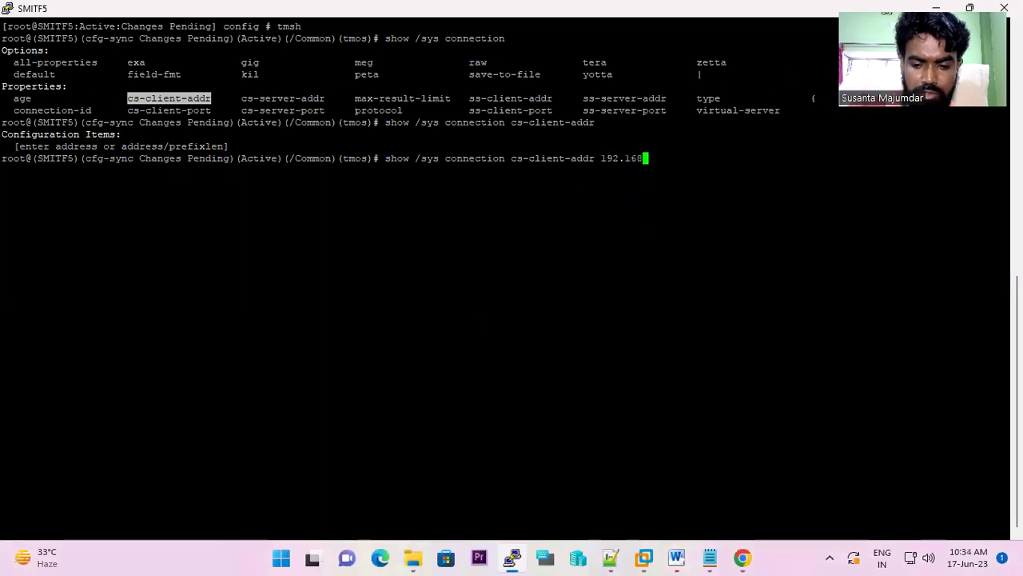
{"action": "type", "text": ".40.10"}
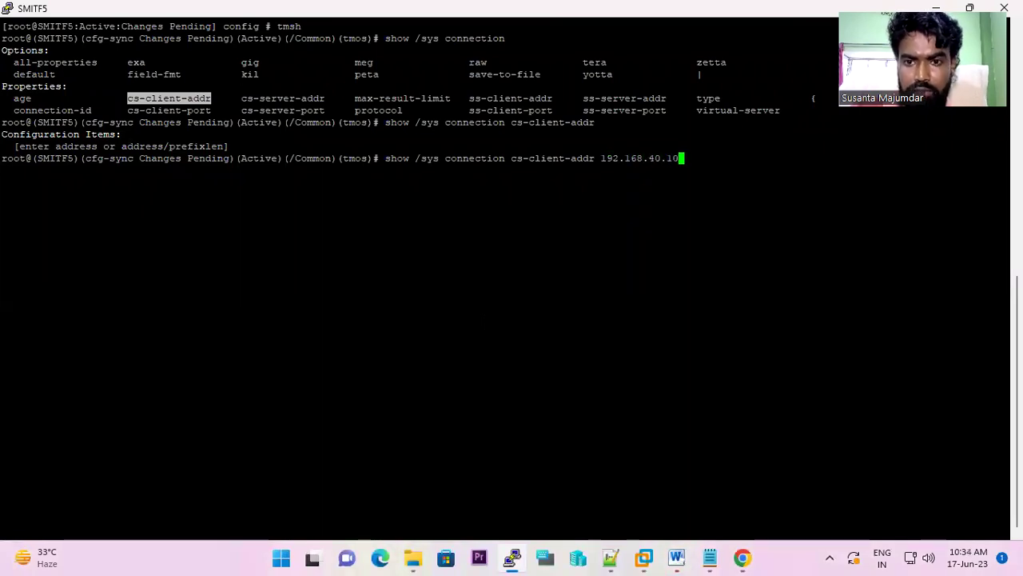
- Run the cs-client-addr 192.168.40.10 query, which returns 0 records, and recall it at the prompt
{"action": "key", "text": "Return"}
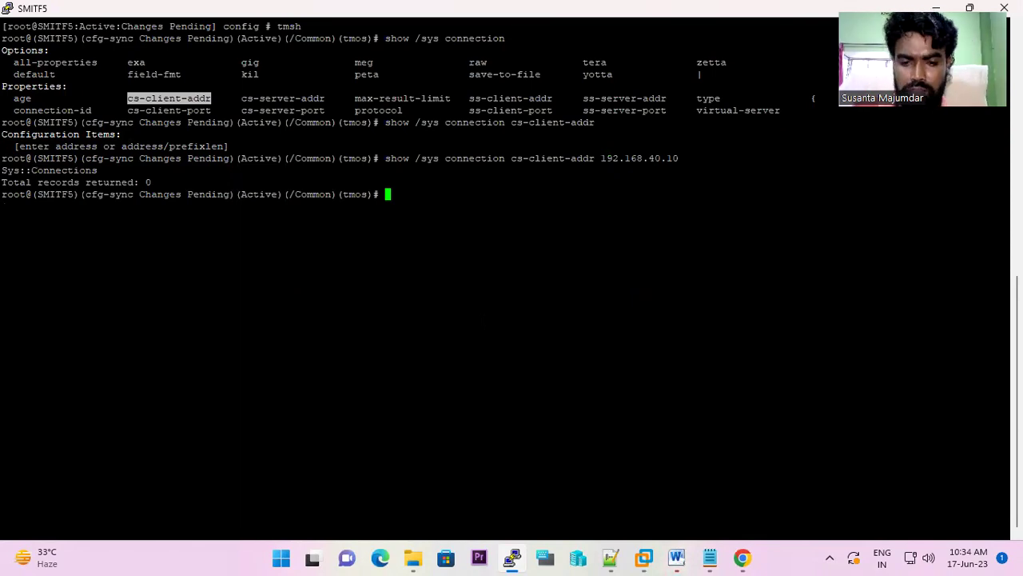
{"action": "mouse_move", "coordinate": [744, 557]}
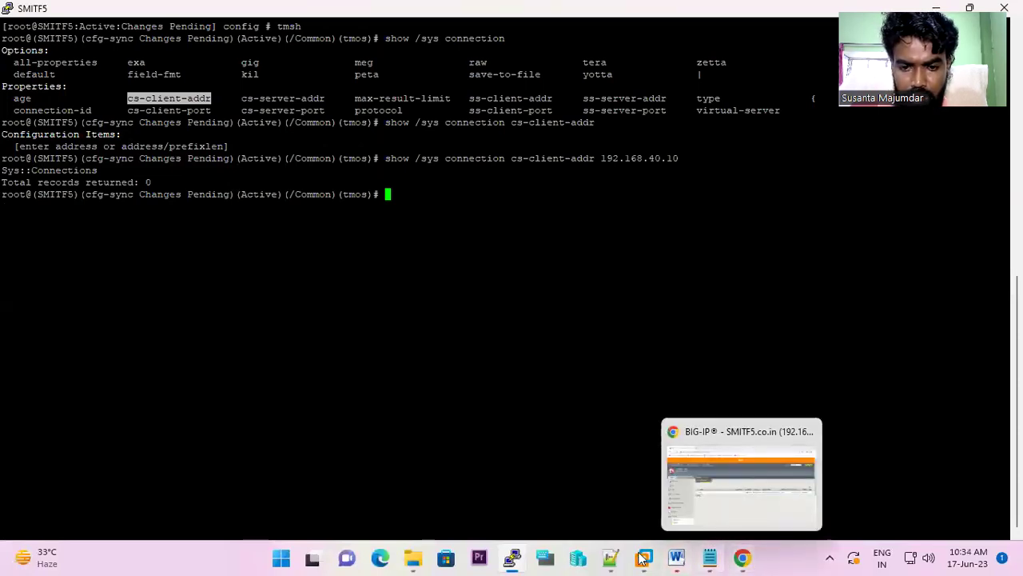
{"action": "mouse_move", "coordinate": [512, 557]}
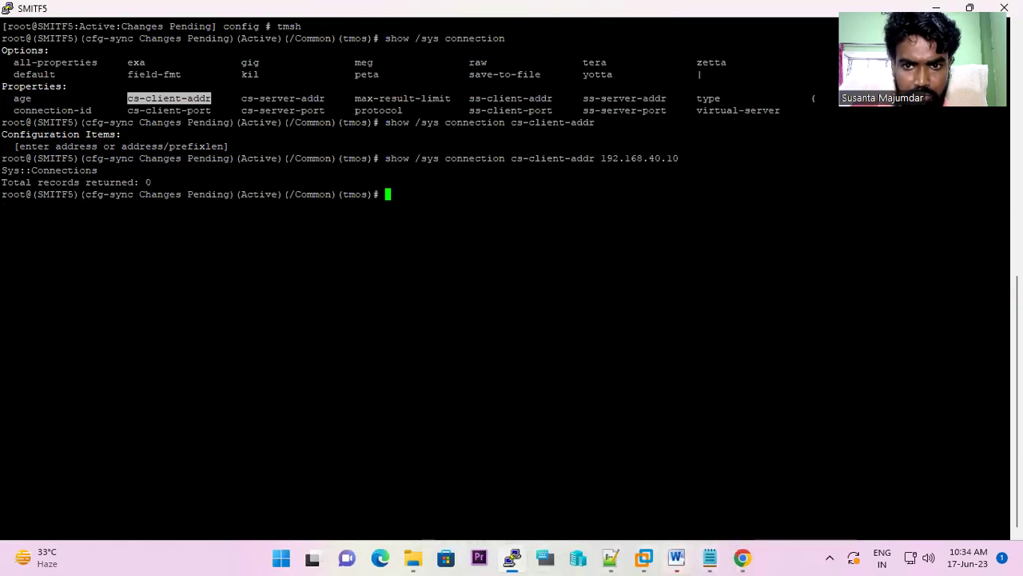
{"action": "key", "text": "Up"}
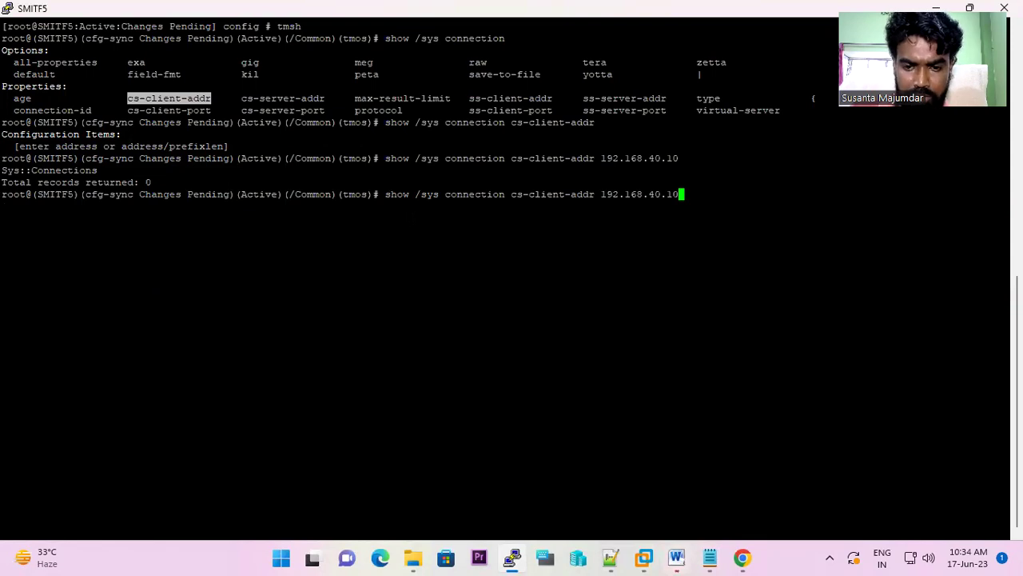
{"action": "left_click", "coordinate": [743, 557]}
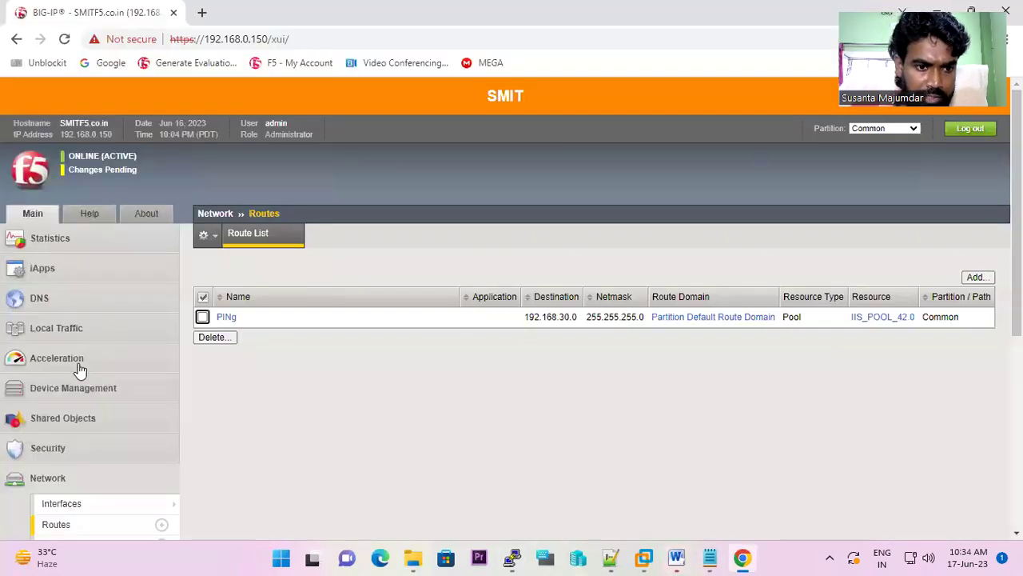
- Open the Local Traffic Network Map showing Virtual_Server_40.50 with members 192.168.42.10 and 192.168.42.20
{"action": "left_click", "coordinate": [65, 338]}
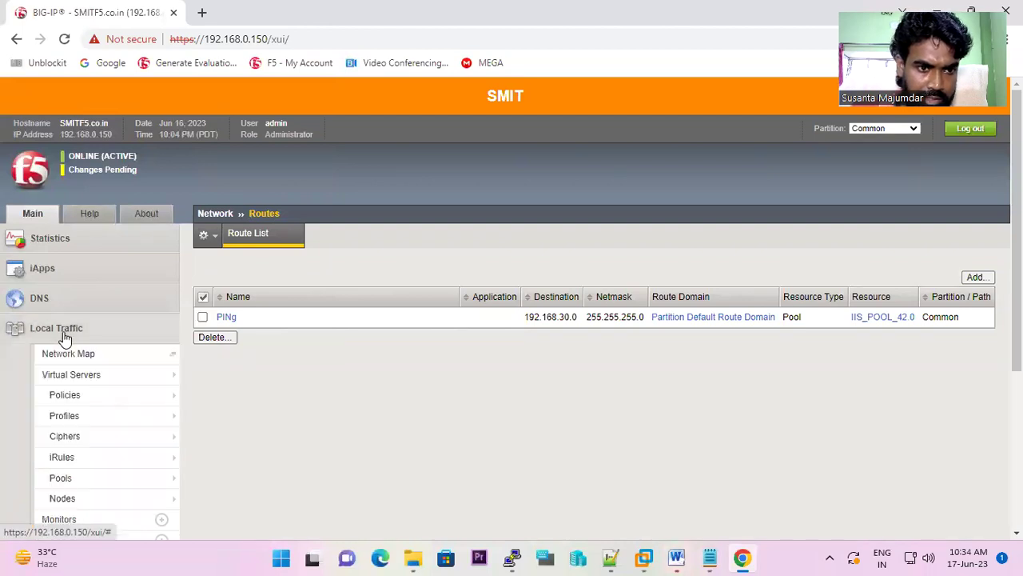
{"action": "left_click", "coordinate": [170, 355]}
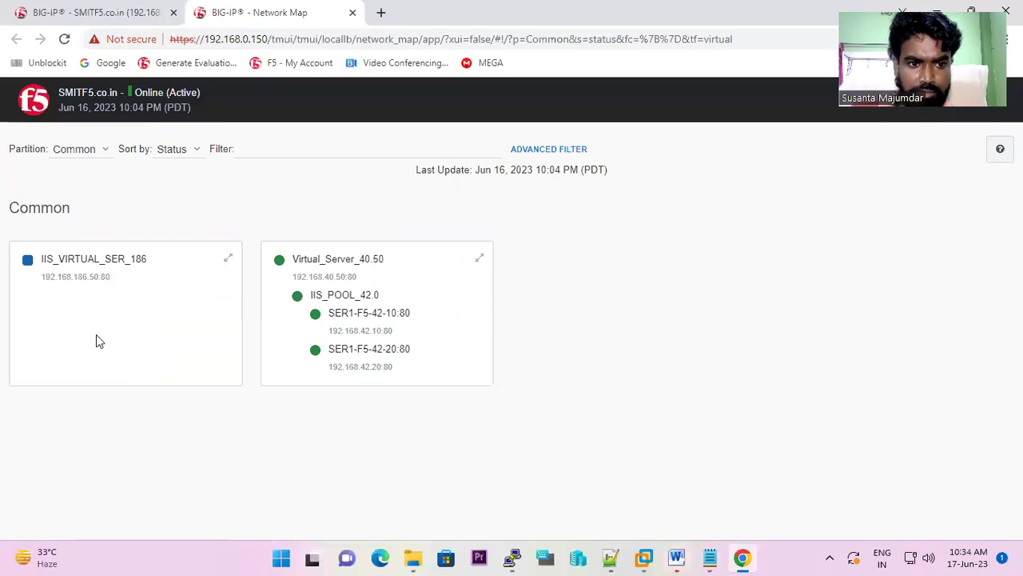
{"action": "right_click", "coordinate": [643, 558]}
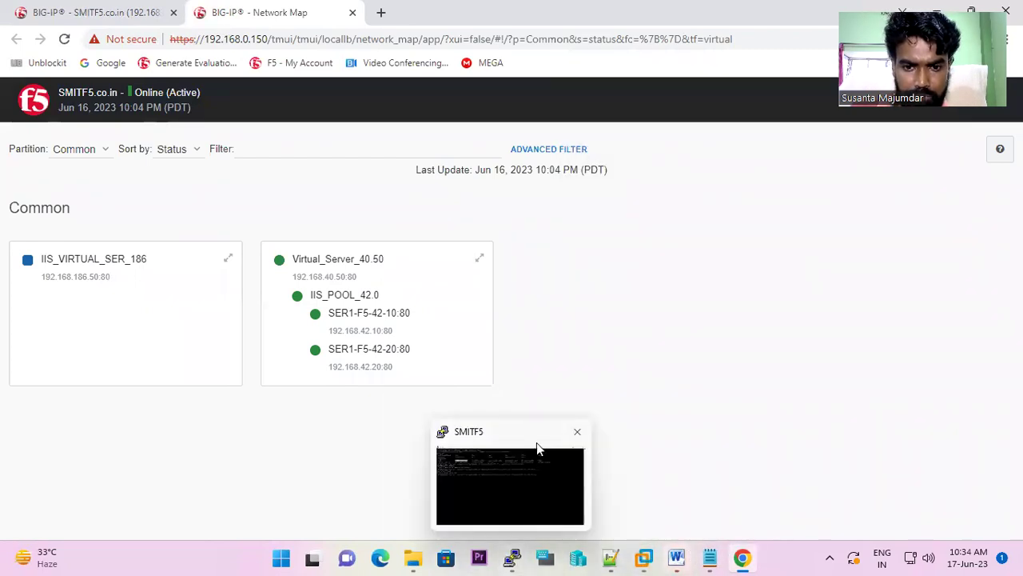
{"action": "left_click", "coordinate": [537, 444]}
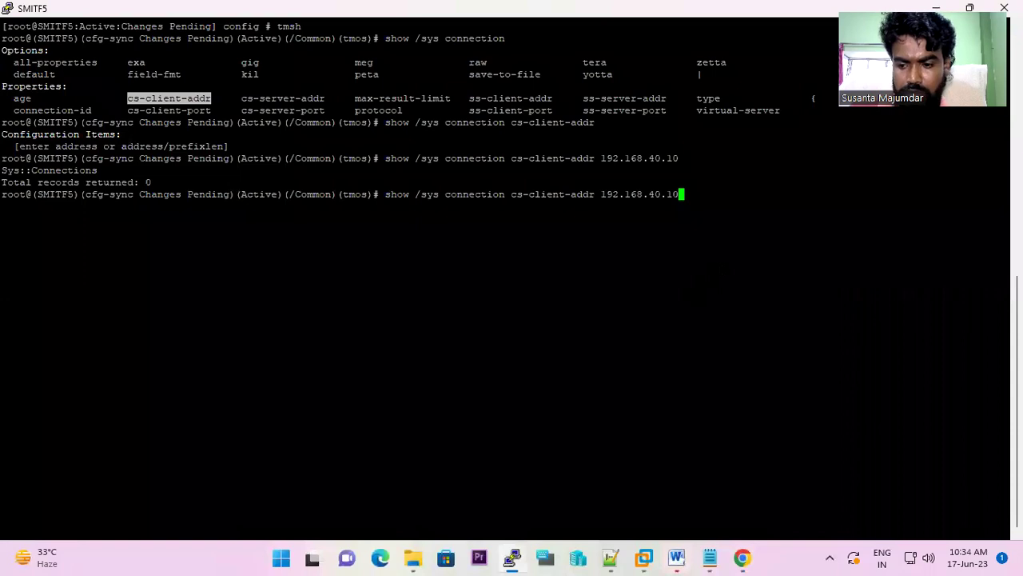
- Swap the client filter for cs-server-addr 192.168.40.50 and run it, getting 0 records
{"action": "key", "text": "BackSpace"}
{"action": "key", "text": "BackSpace"}
{"action": "key", "text": "BackSpace"}
{"action": "key", "text": "BackSpace"}
{"action": "key", "text": "BackSpace"}
{"action": "key", "text": "BackSpace"}
{"action": "key", "text": "BackSpace"}
{"action": "key", "text": "BackSpace"}
{"action": "key", "text": "BackSpace"}
{"action": "key", "text": "BackSpace"}
{"action": "key", "text": "BackSpace"}
{"action": "key", "text": "BackSpace"}
{"action": "key", "text": "BackSpace"}
{"action": "key", "text": "BackSpace"}
{"action": "key", "text": "BackSpace"}
{"action": "key", "text": "BackSpace"}
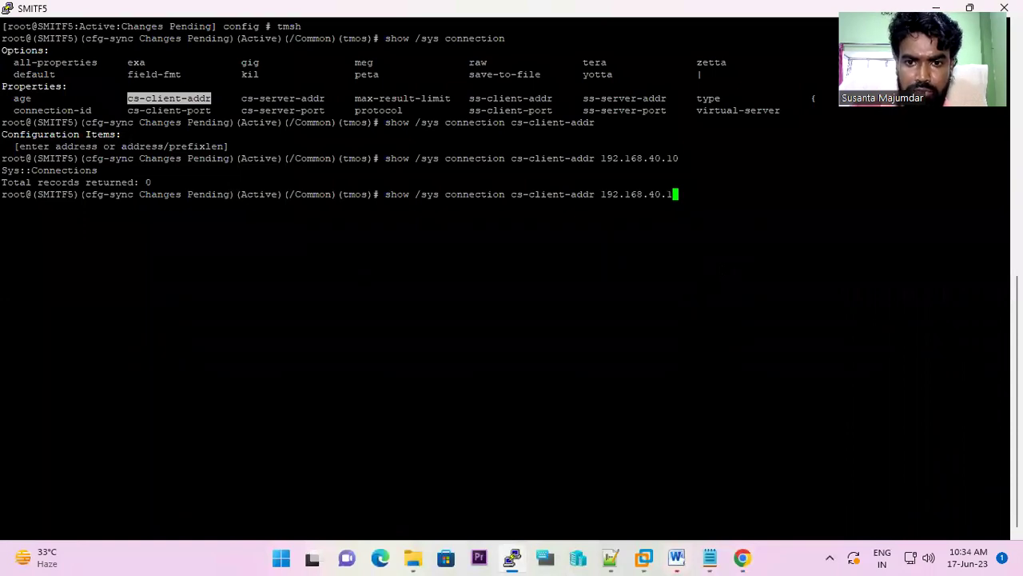
{"action": "key", "text": "BackSpace"}
{"action": "key", "text": "BackSpace"}
{"action": "key", "text": "BackSpace"}
{"action": "key", "text": "BackSpace"}
{"action": "key", "text": "BackSpace"}
{"action": "key", "text": "BackSpace"}
{"action": "key", "text": "BackSpace"}
{"action": "key", "text": "BackSpace"}
{"action": "key", "text": "BackSpace"}
{"action": "key", "text": "BackSpace"}
{"action": "key", "text": "BackSpace"}
{"action": "key", "text": "BackSpace"}
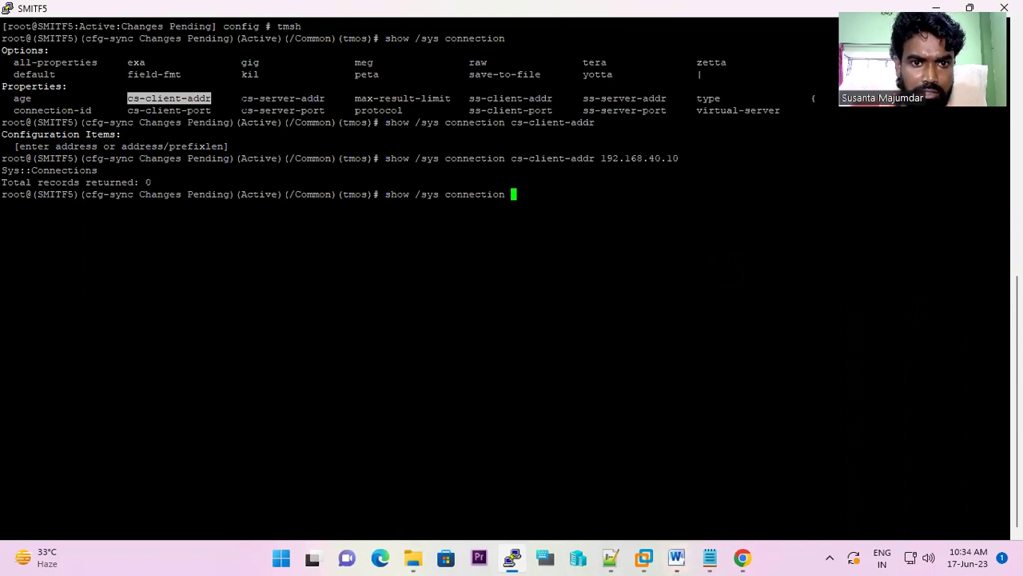
{"action": "left_click_drag", "start_coordinate": [241, 98], "coordinate": [331, 97]}
{"action": "right_click", "coordinate": [331, 98]}
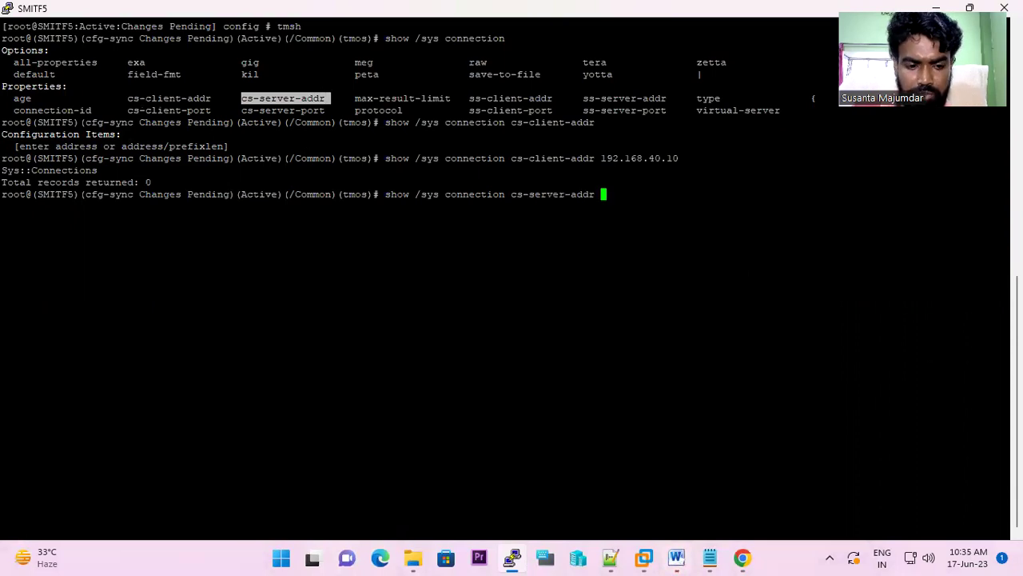
{"action": "key", "text": "alt+Tab"}
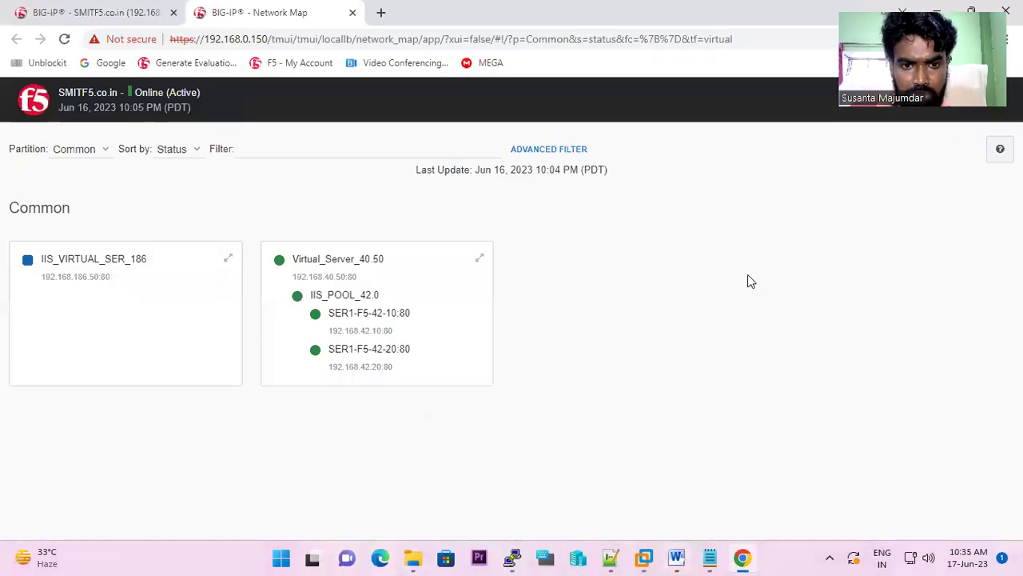
{"action": "key", "text": "alt+Tab"}
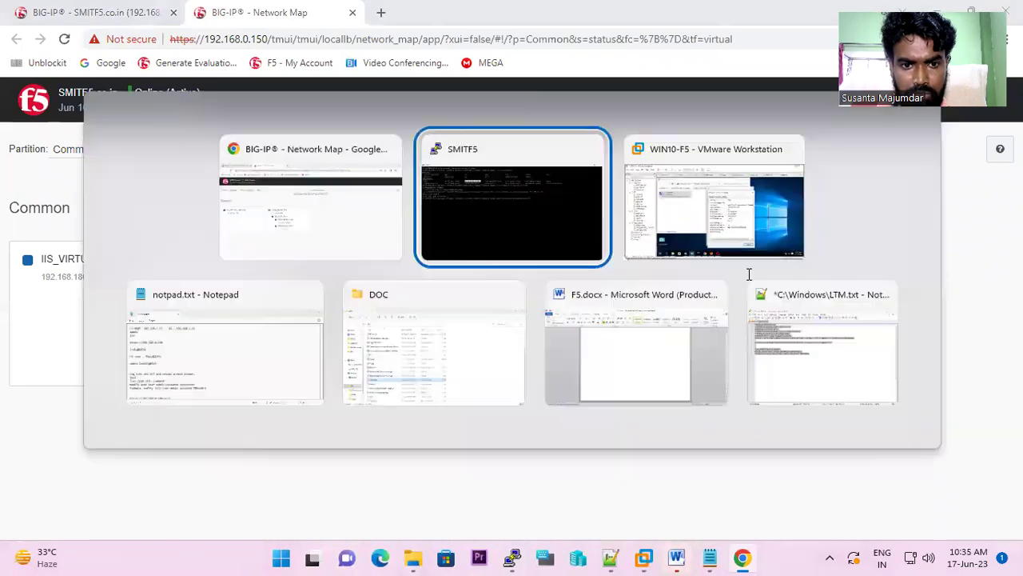
{"action": "type", "text": "19"}
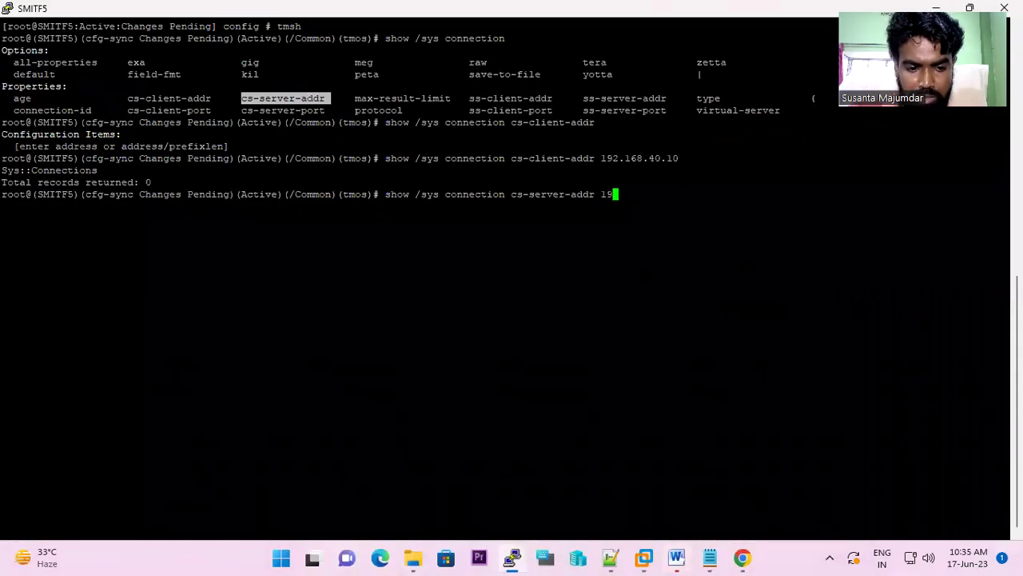
{"action": "type", "text": "2.168"}
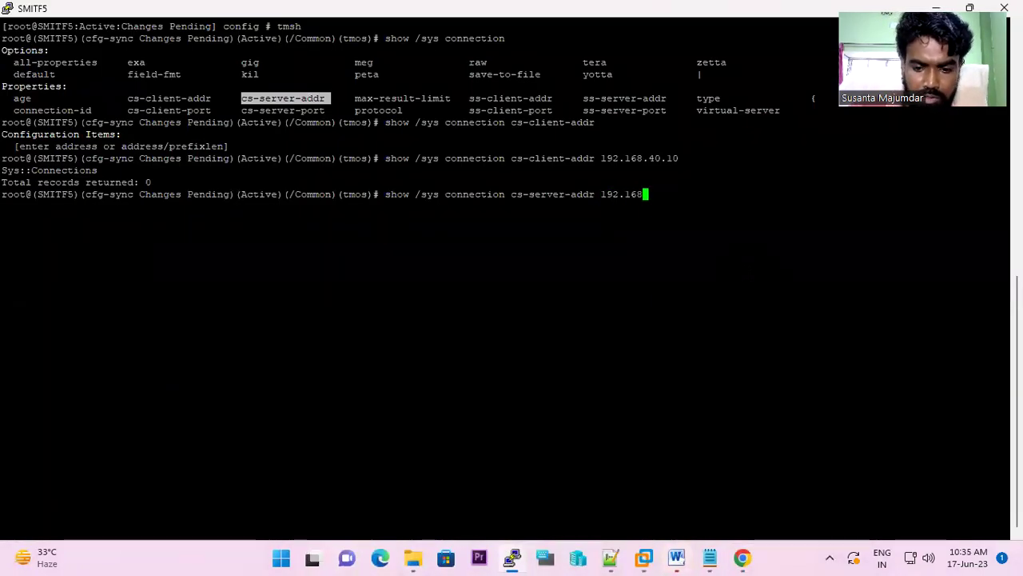
{"action": "type", "text": ".40.50"}
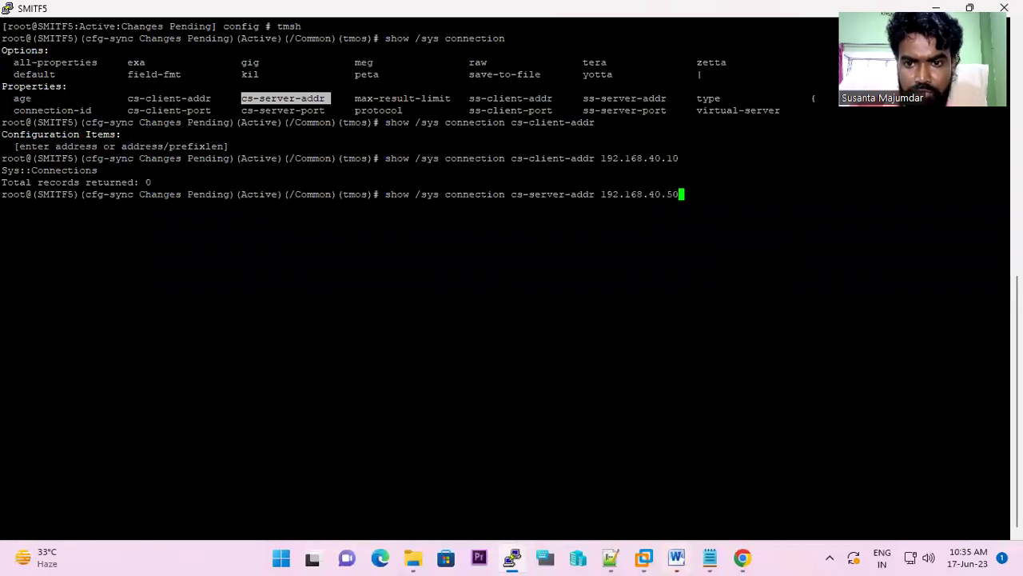
{"action": "key", "text": "Return"}
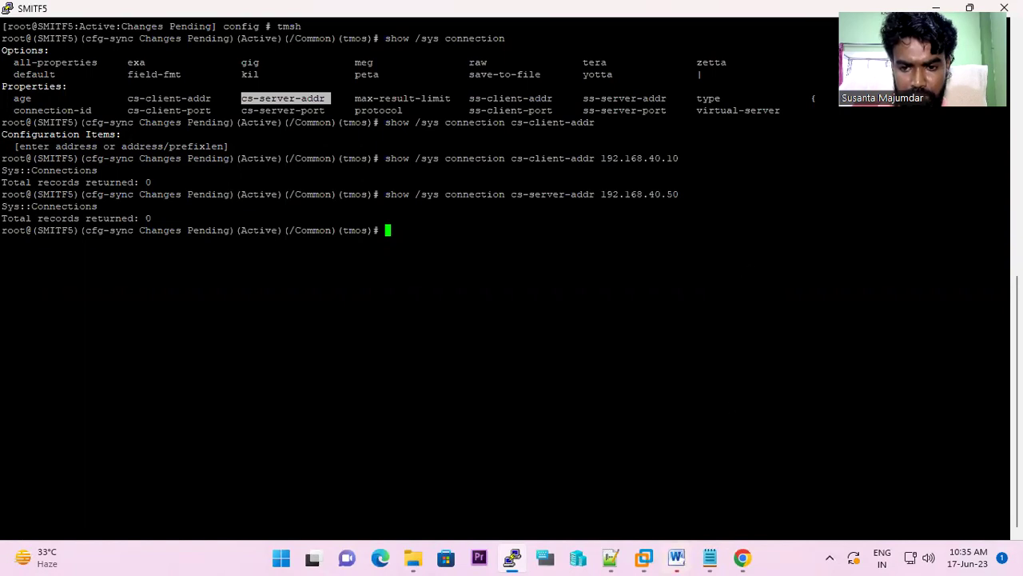
{"action": "right_click", "coordinate": [643, 557]}
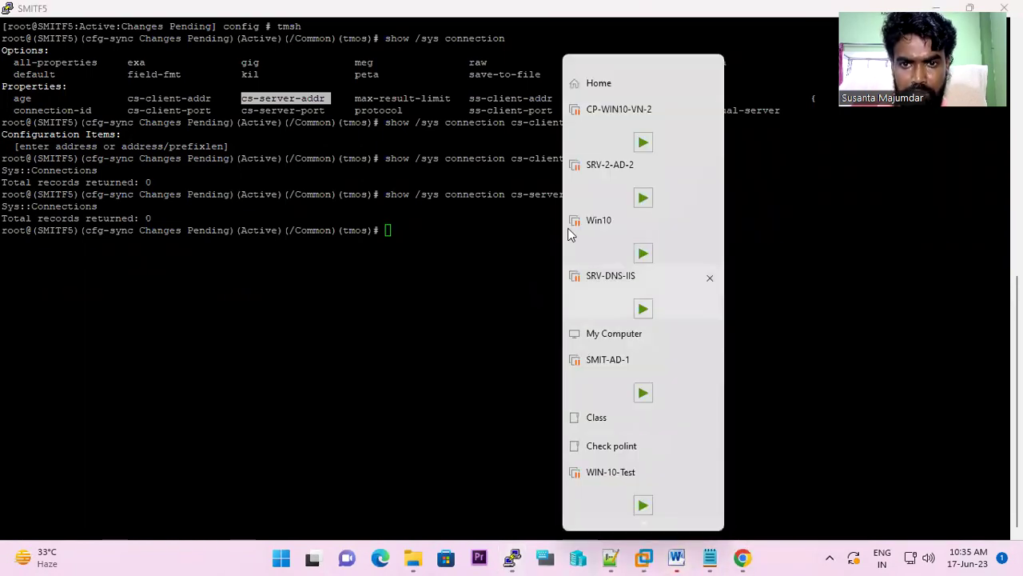
- In WIN10-F5's Chrome, refresh and load 192.168.40.50 in a new tab, served by IIS 192.168.42.10
{"action": "left_click", "coordinate": [601, 84]}
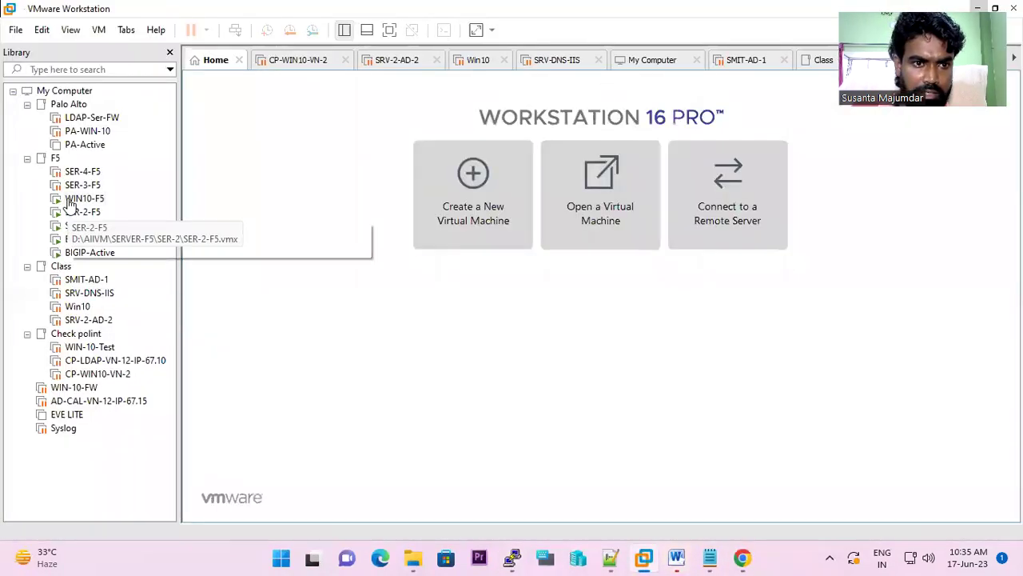
{"action": "left_click", "coordinate": [73, 199]}
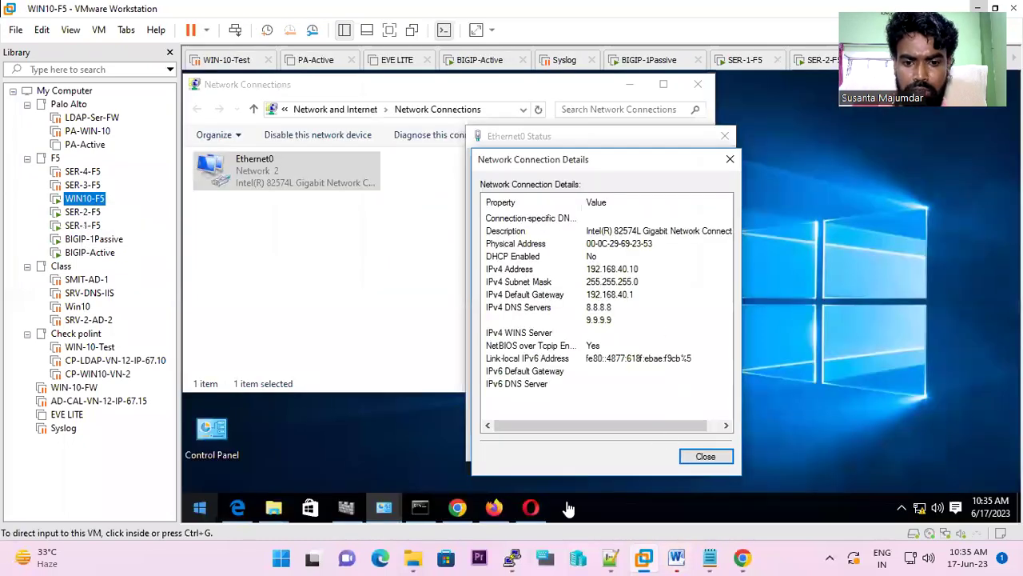
{"action": "mouse_move", "coordinate": [457, 507]}
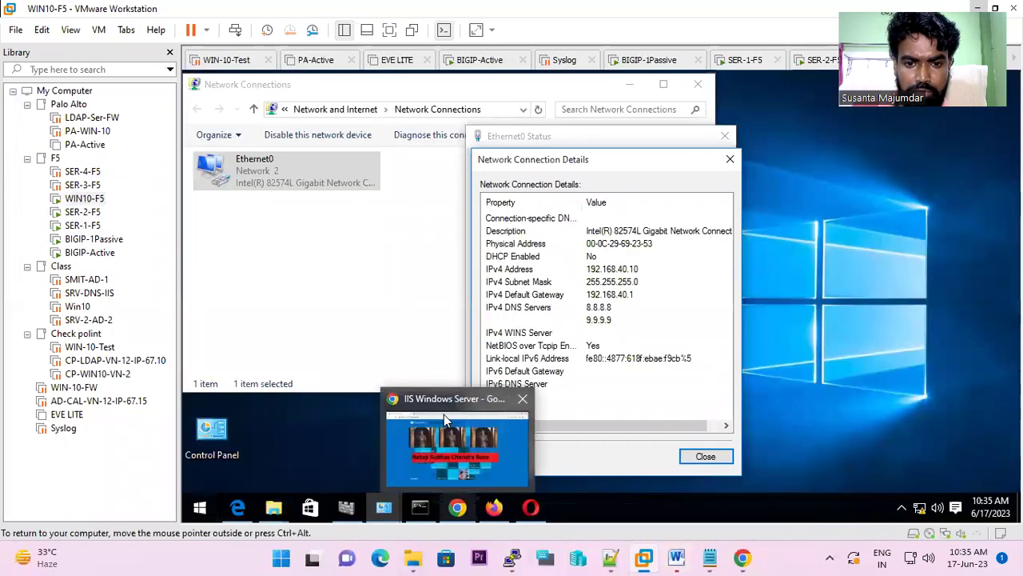
{"action": "left_click", "coordinate": [447, 431]}
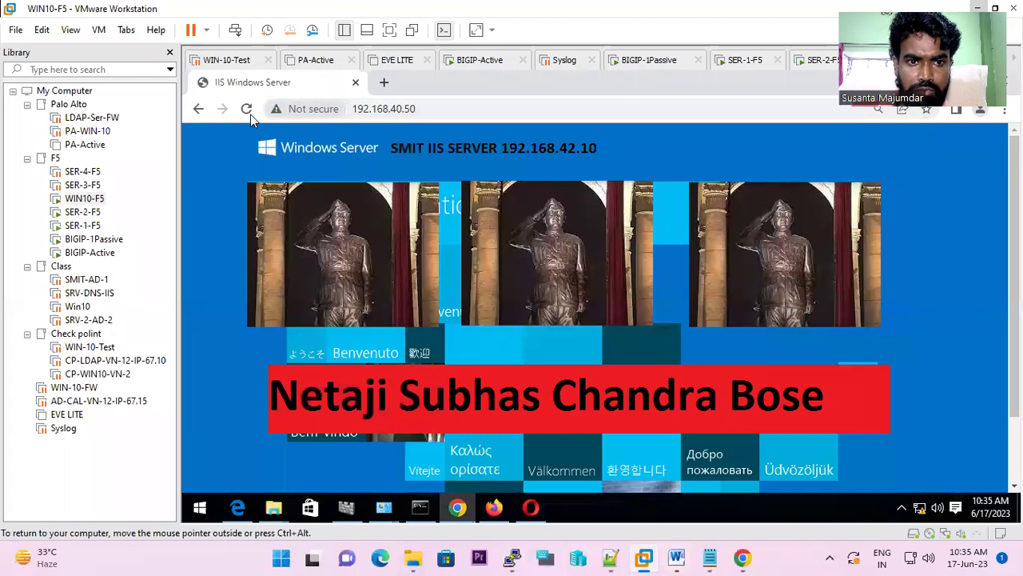
{"action": "left_click", "coordinate": [248, 111]}
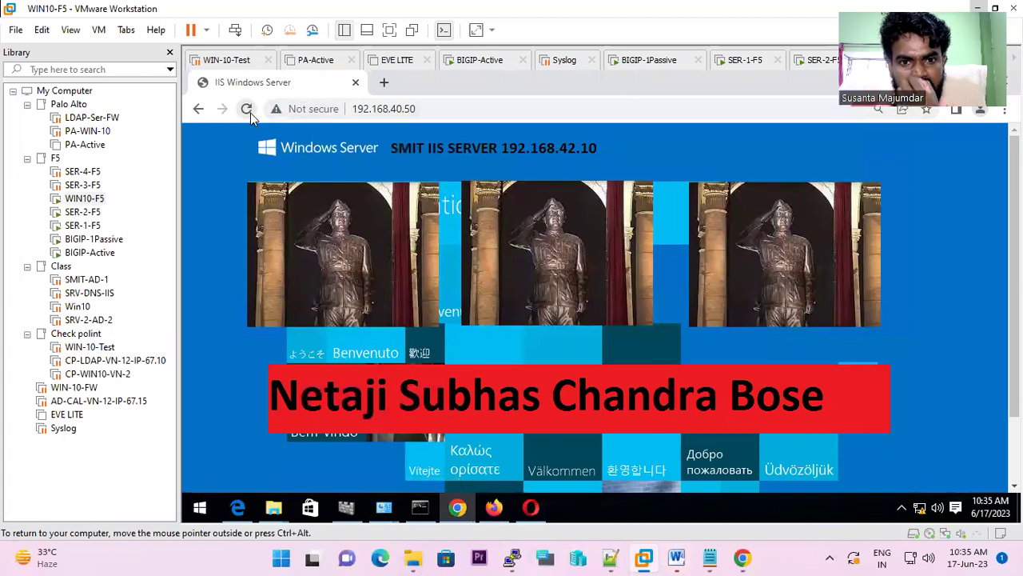
{"action": "left_click", "coordinate": [383, 82]}
{"action": "left_click", "coordinate": [380, 110]}
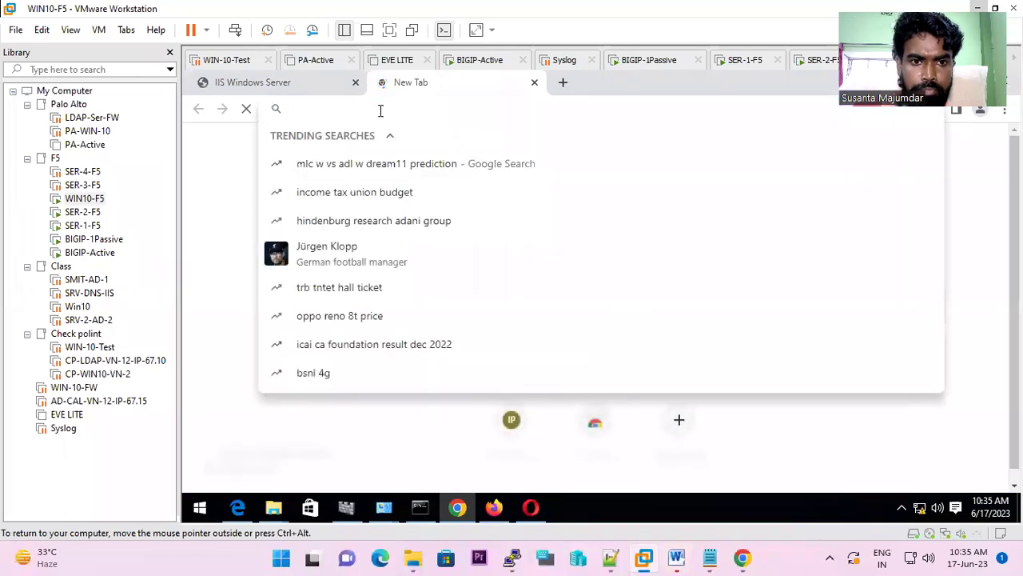
{"action": "type", "text": "192.168.40.50"}
{"action": "key", "text": "Return"}
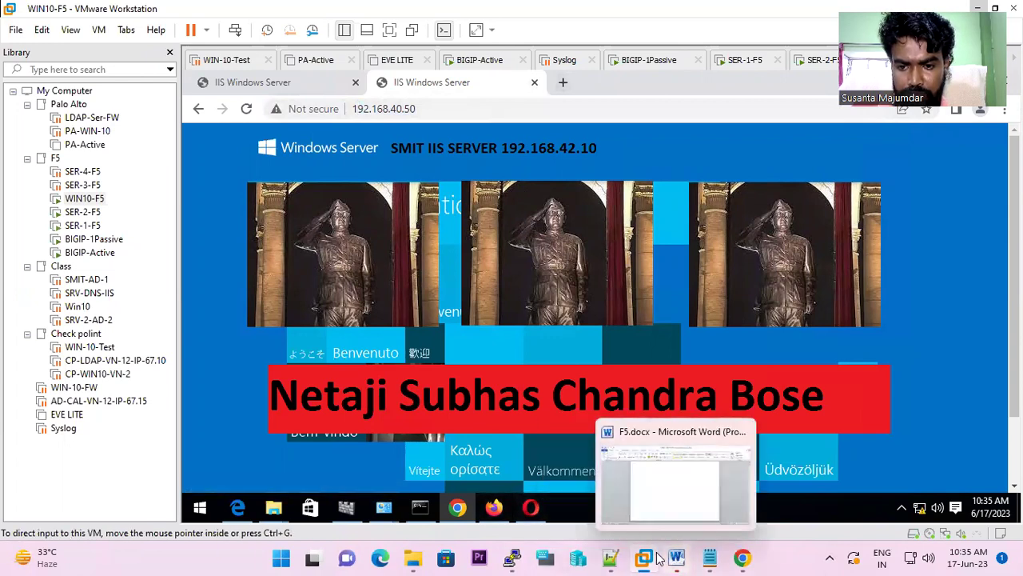
{"action": "right_click", "coordinate": [654, 558]}
{"action": "left_click", "coordinate": [512, 558]}
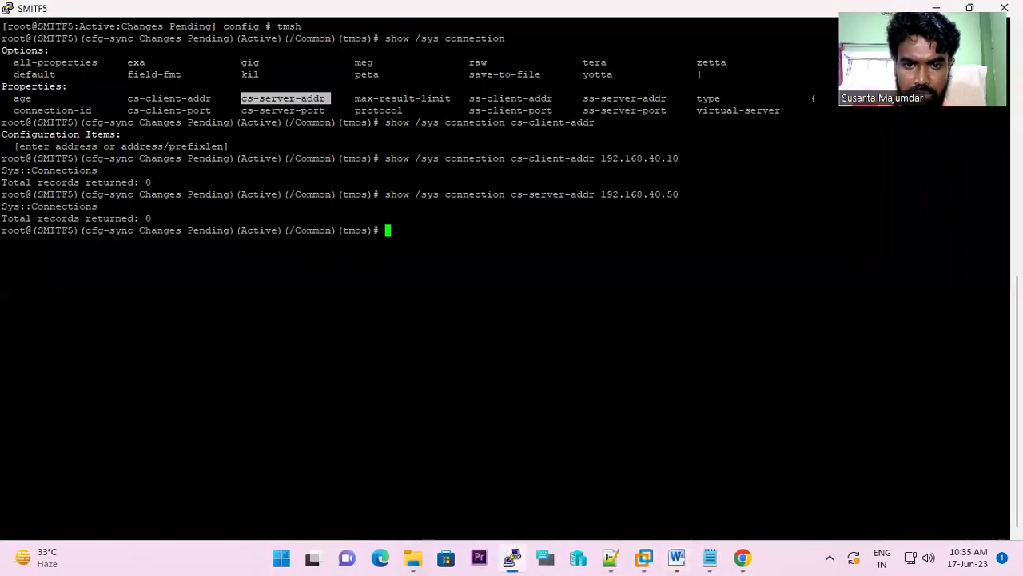
- Rerun the cs-server-addr 192.168.40.50 query and mark client 192.168.40.10 and member 192.168.42.10:80
{"action": "key", "text": "Up"}
{"action": "key", "text": "Return"}
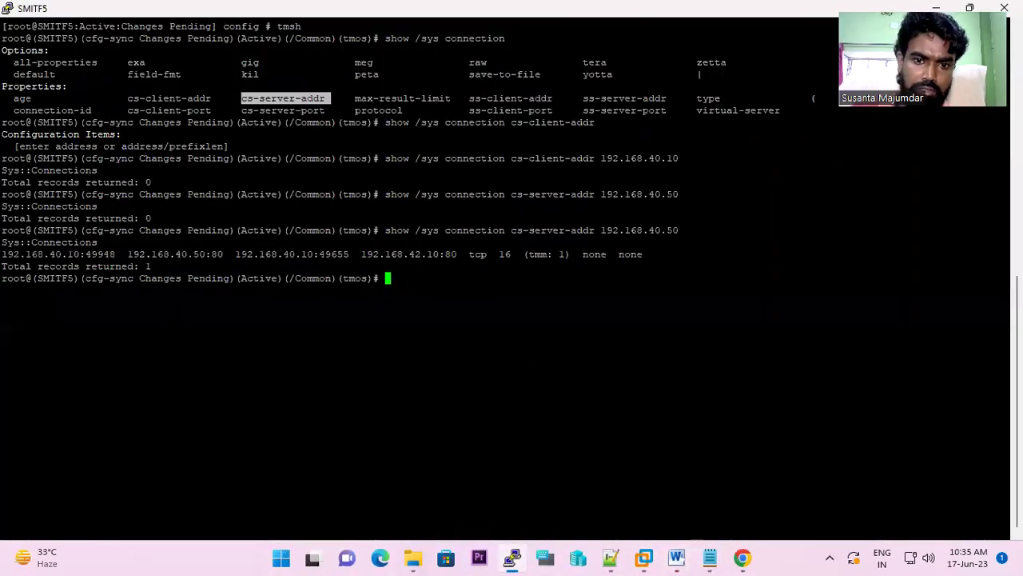
{"action": "left_click_drag", "start_coordinate": [362, 254], "coordinate": [445, 254]}
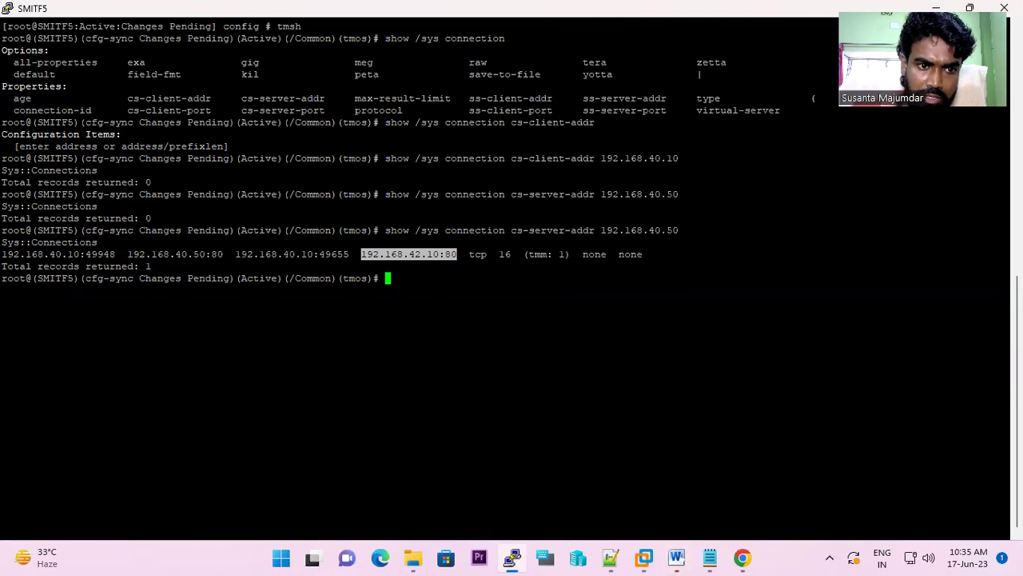
{"action": "left_click_drag", "start_coordinate": [2, 254], "coordinate": [80, 255]}
- Rerun the cs-client-addr 192.168.40.10 query and highlight the addresses in its connection record
{"action": "key", "text": "Up"}
{"action": "key", "text": "Up"}
{"action": "key", "text": "Up"}
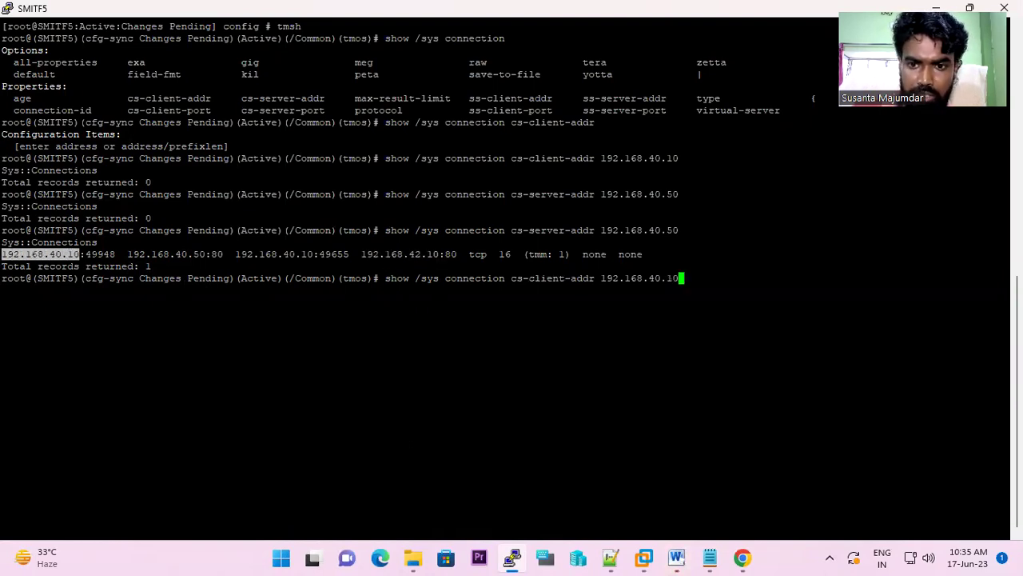
{"action": "key", "text": "Return"}
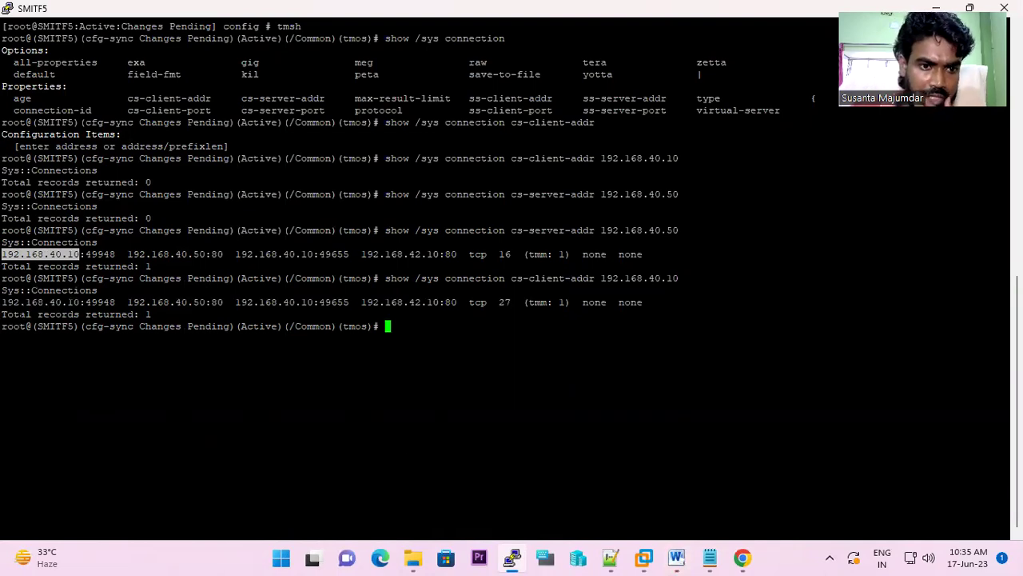
{"action": "left_click_drag", "start_coordinate": [2, 302], "coordinate": [333, 302]}
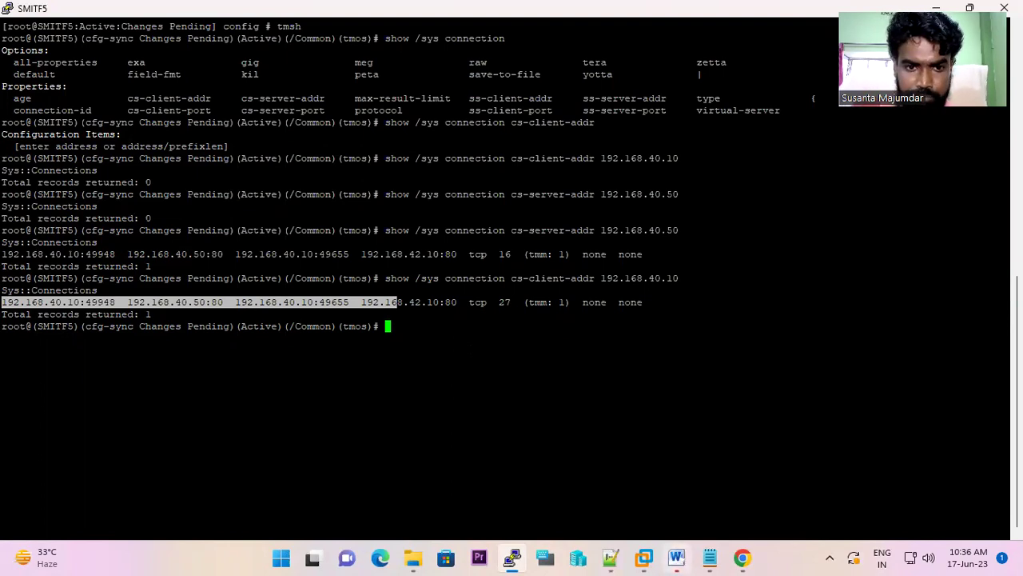
- Query connections with cs-client-port 80, which returns 0 records
{"action": "key", "text": "Up"}
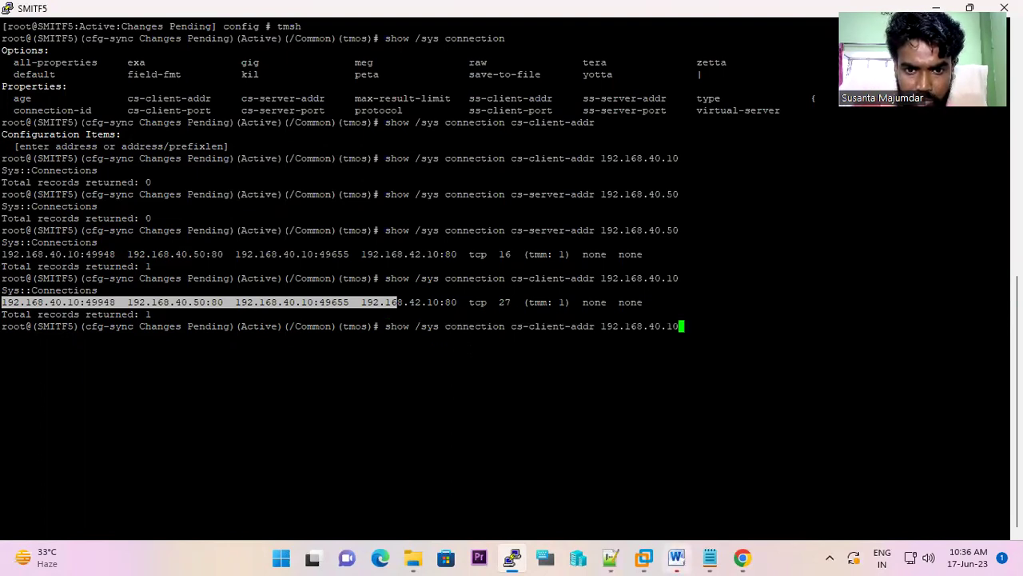
{"action": "key", "text": "BackSpace"}
{"action": "key", "text": "BackSpace"}
{"action": "key", "text": "BackSpace"}
{"action": "key", "text": "BackSpace"}
{"action": "key", "text": "BackSpace"}
{"action": "key", "text": "BackSpace"}
{"action": "key", "text": "BackSpace"}
{"action": "key", "text": "BackSpace"}
{"action": "key", "text": "BackSpace"}
{"action": "key", "text": "BackSpace"}
{"action": "key", "text": "BackSpace"}
{"action": "key", "text": "BackSpace"}
{"action": "key", "text": "BackSpace"}
{"action": "key", "text": "BackSpace"}
{"action": "key", "text": "BackSpace"}
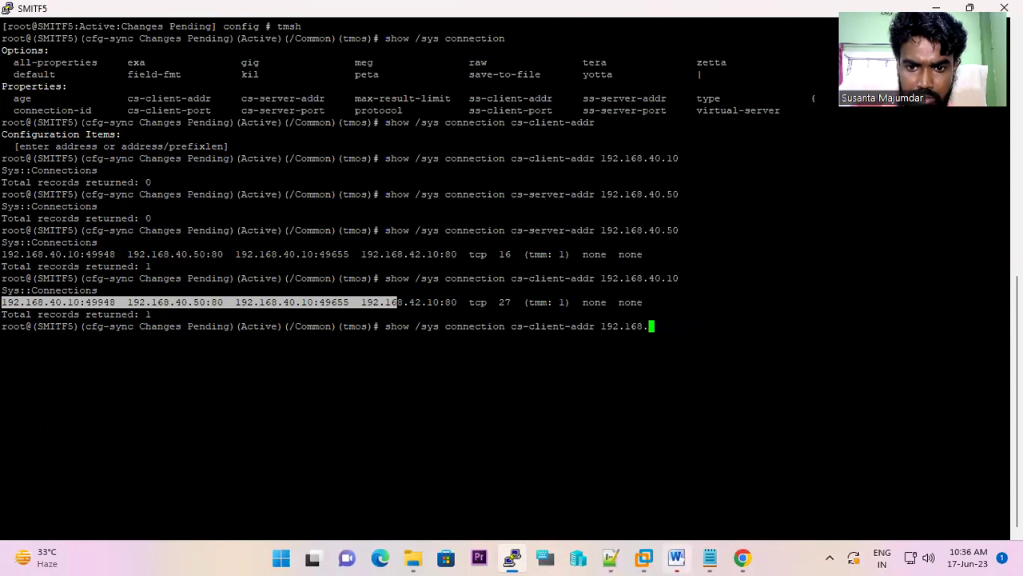
{"action": "key", "text": "BackSpace"}
{"action": "key", "text": "BackSpace"}
{"action": "key", "text": "BackSpace"}
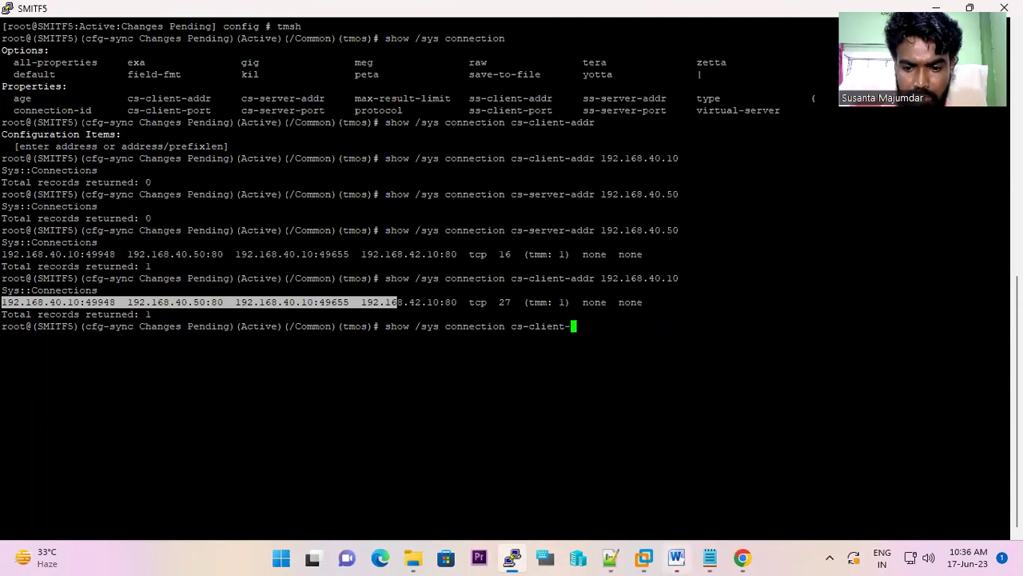
{"action": "key", "text": "Tab"}
{"action": "type", "text": "port 80"}
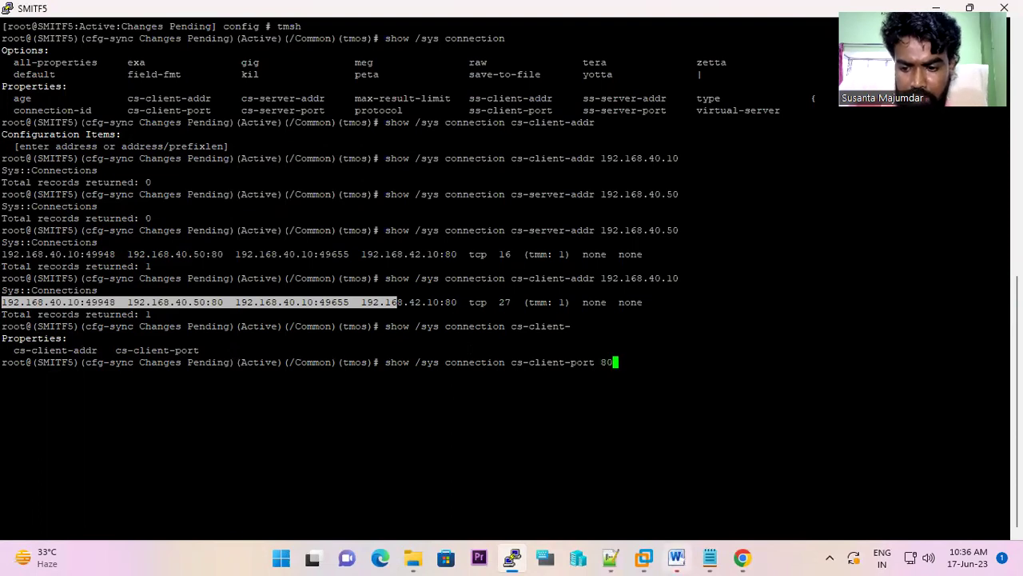
{"action": "key", "text": "Return"}
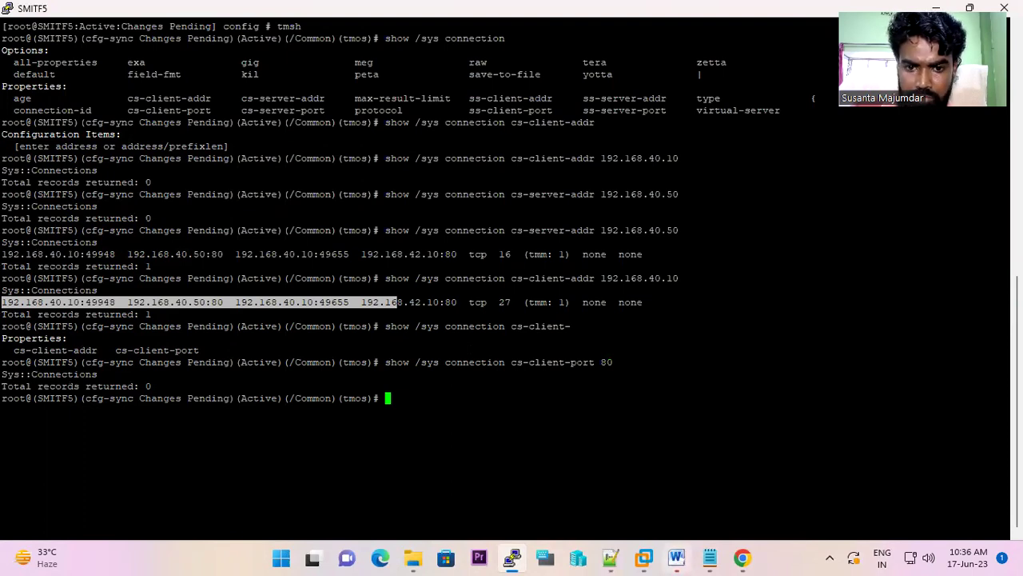
- Query cs-server-port 80, returning one record to pool member 192.168.42.10:80
{"action": "key", "text": "Up"}
{"action": "key", "text": "Left"}
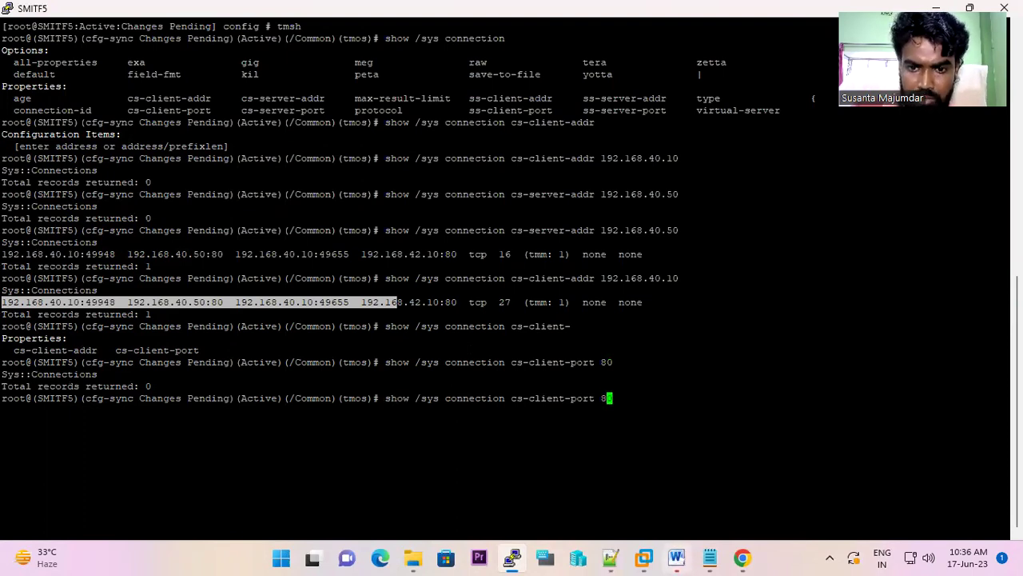
{"action": "key", "text": "BackSpace"}
{"action": "key", "text": "BackSpace"}
{"action": "key", "text": "BackSpace"}
{"action": "key", "text": "BackSpace"}
{"action": "key", "text": "BackSpace"}
{"action": "key", "text": "BackSpace"}
{"action": "key", "text": "BackSpace"}
{"action": "key", "text": "BackSpace"}
{"action": "key", "text": "BackSpace"}
{"action": "key", "text": "BackSpace"}
{"action": "key", "text": "BackSpace"}
{"action": "key", "text": "BackSpace"}
{"action": "key", "text": "BackSpace"}
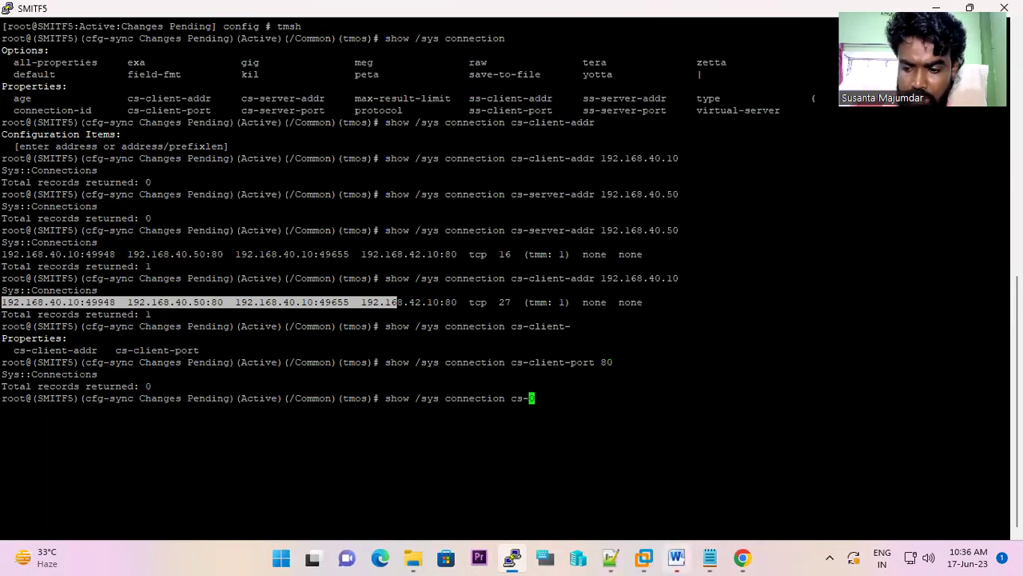
{"action": "type", "text": "s"}
{"action": "key", "text": "Tab"}
{"action": "type", "text": "p"}
{"action": "key", "text": "Tab"}
{"action": "type", "text": "80"}
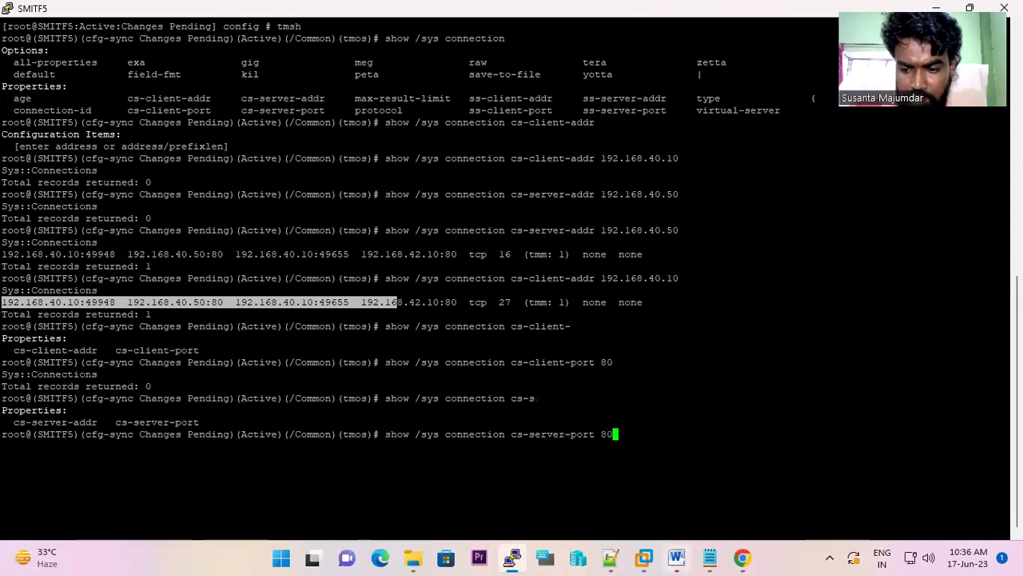
{"action": "key", "text": "Return"}
{"action": "left_click_drag", "start_coordinate": [463, 458], "coordinate": [361, 458]}
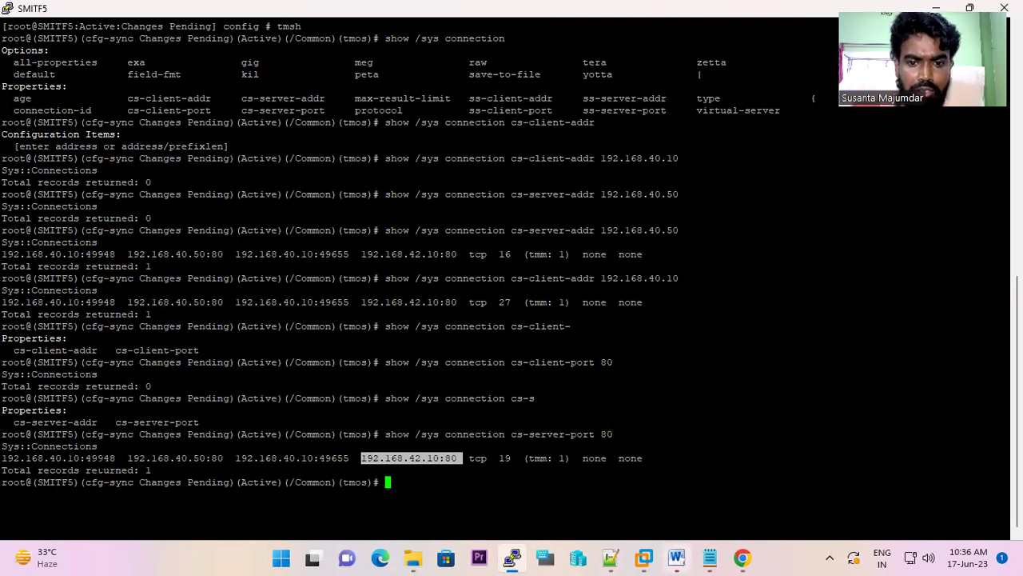
- Copy client port 49948 from that record and query cs-client-port 49948
{"action": "double_click", "coordinate": [104, 458]}
{"action": "key", "text": "ctrl+c"}
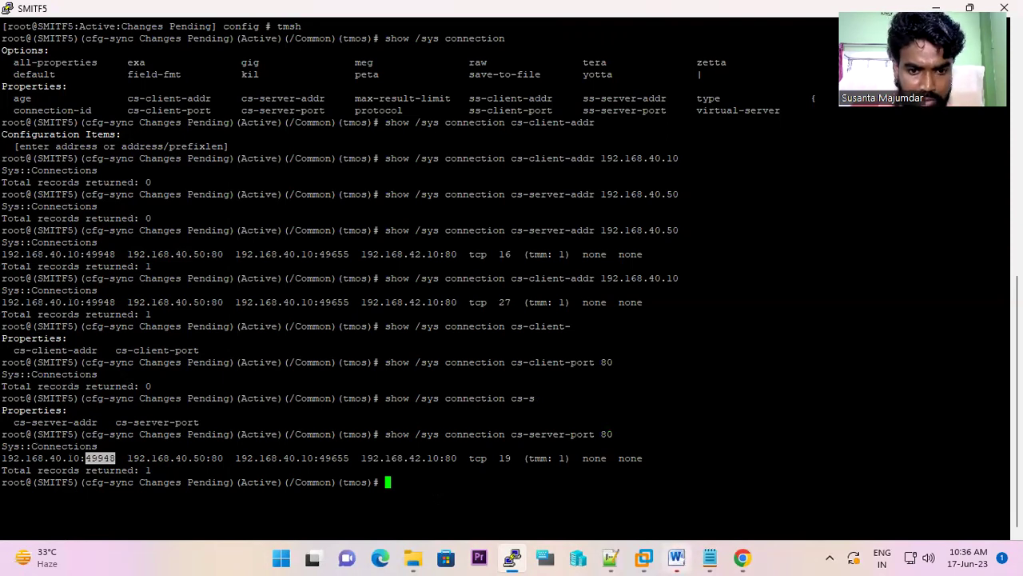
{"action": "key", "text": "Up"}
{"action": "key", "text": "Up"}
{"action": "key", "text": "Up"}
{"action": "key", "text": "BackSpace"}
{"action": "key", "text": "BackSpace"}
{"action": "right_click", "coordinate": [185, 542]}
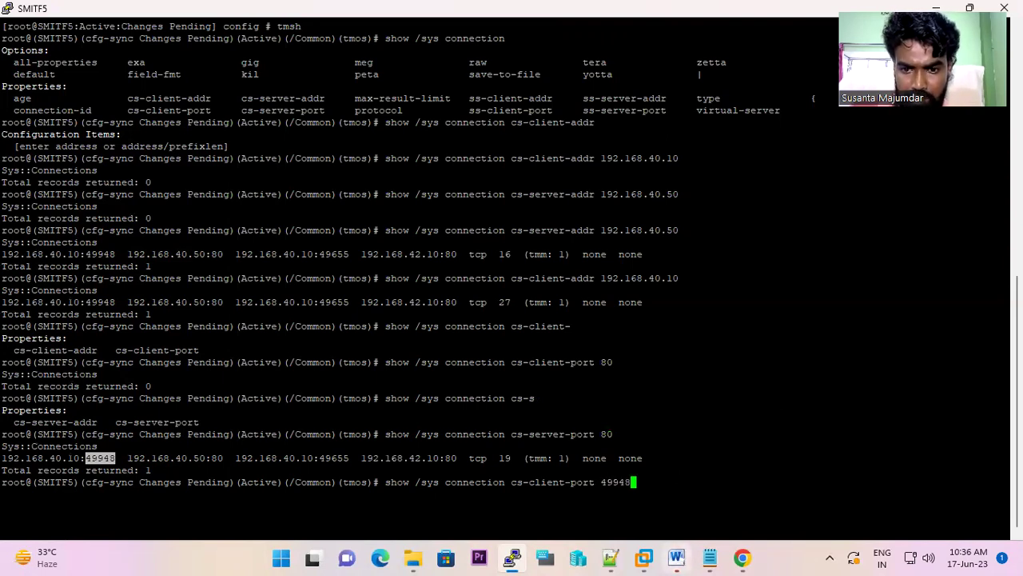
{"action": "key", "text": "Return"}
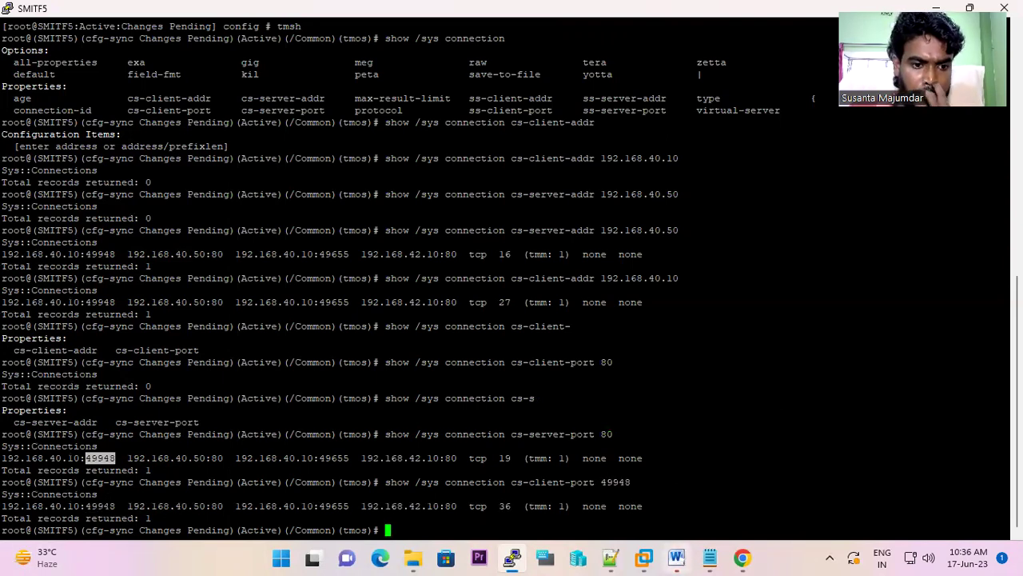
{"action": "key", "text": "Return"}
{"action": "key", "text": "Return"}
{"action": "key", "text": "Return"}
{"action": "key", "text": "Return"}
{"action": "key", "text": "Return"}
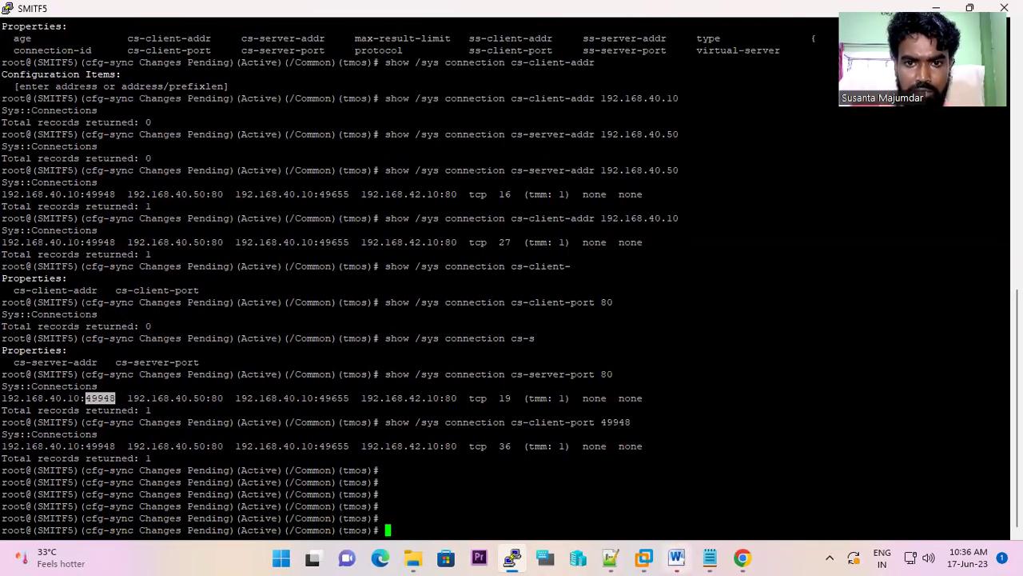
- Select the earlier connection query output and check the BIG-IP network map
{"action": "left_click_drag", "start_coordinate": [719, 446], "coordinate": [256, 121]}
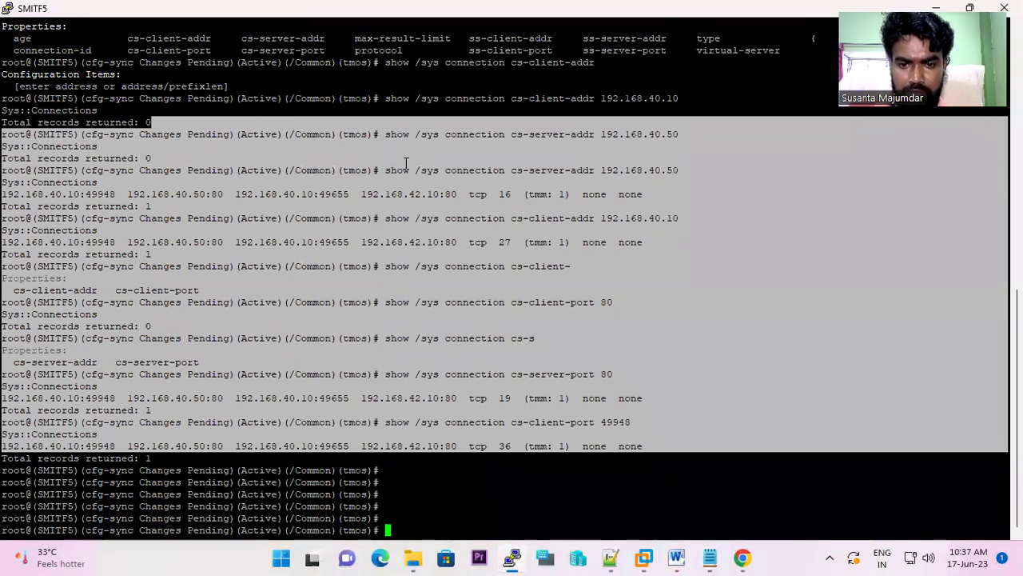
{"action": "left_click", "coordinate": [743, 557]}
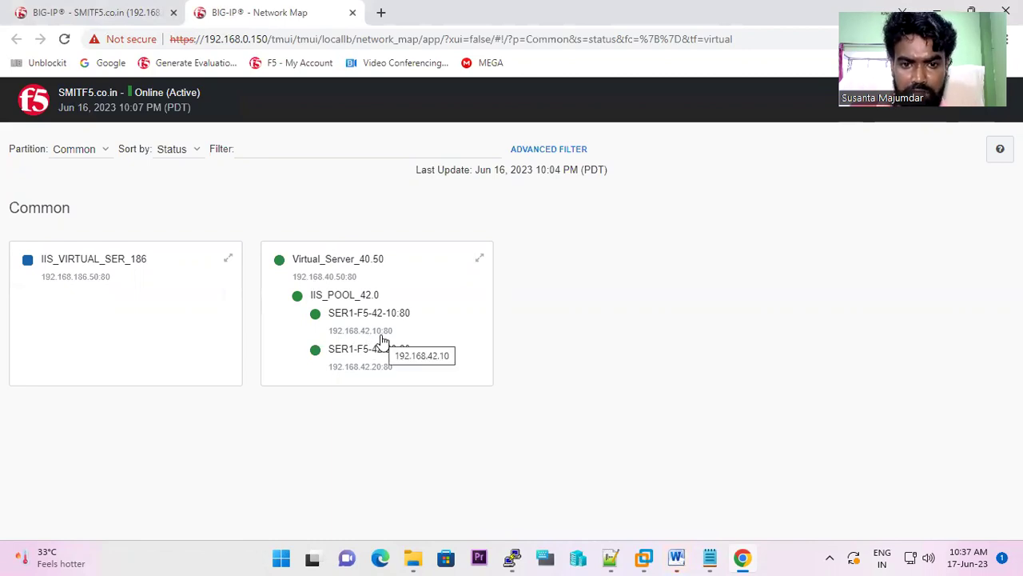
{"action": "left_click", "coordinate": [513, 557]}
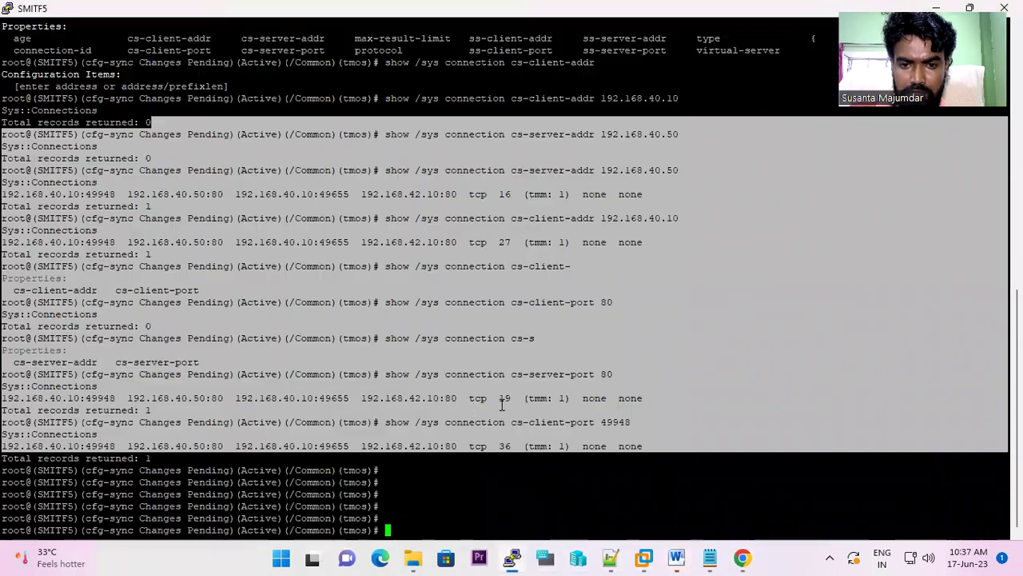
- Rerun the cs-client-addr query for 192.168.42.10 (0 records), then show the network map again
{"action": "key", "text": "Up"}
{"action": "key", "text": "Up"}
{"action": "key", "text": "Up"}
{"action": "key", "text": "Up"}
{"action": "key", "text": "BackSpace"}
{"action": "key", "text": "BackSpace"}
{"action": "key", "text": "BackSpace"}
{"action": "key", "text": "BackSpace"}
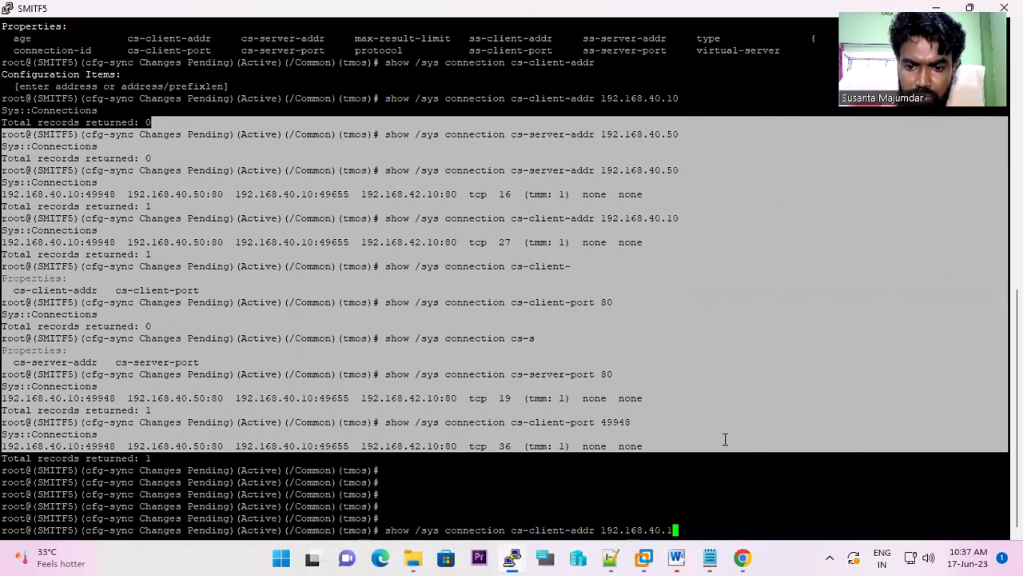
{"action": "type", "text": "2.10"}
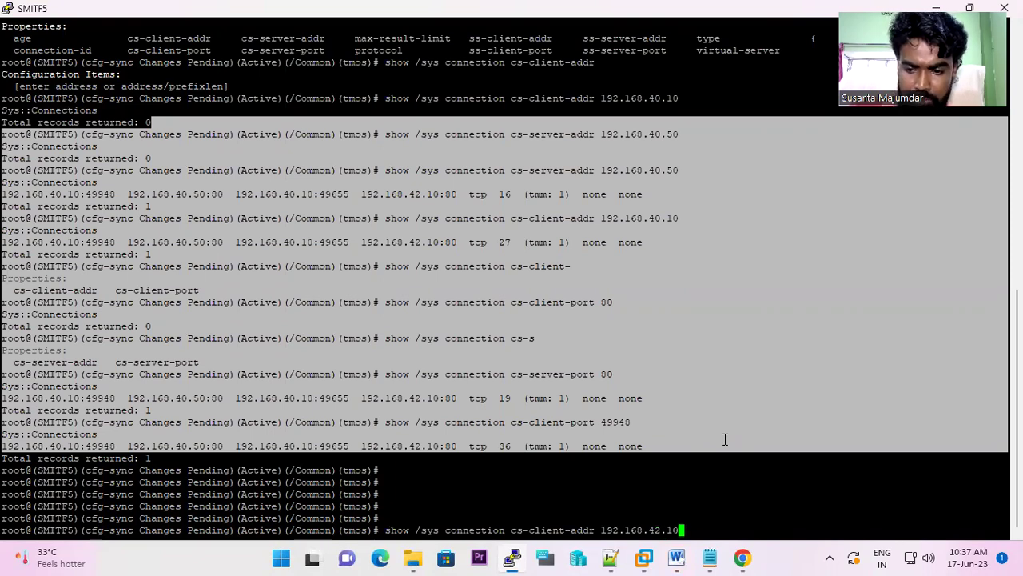
{"action": "key", "text": "Return"}
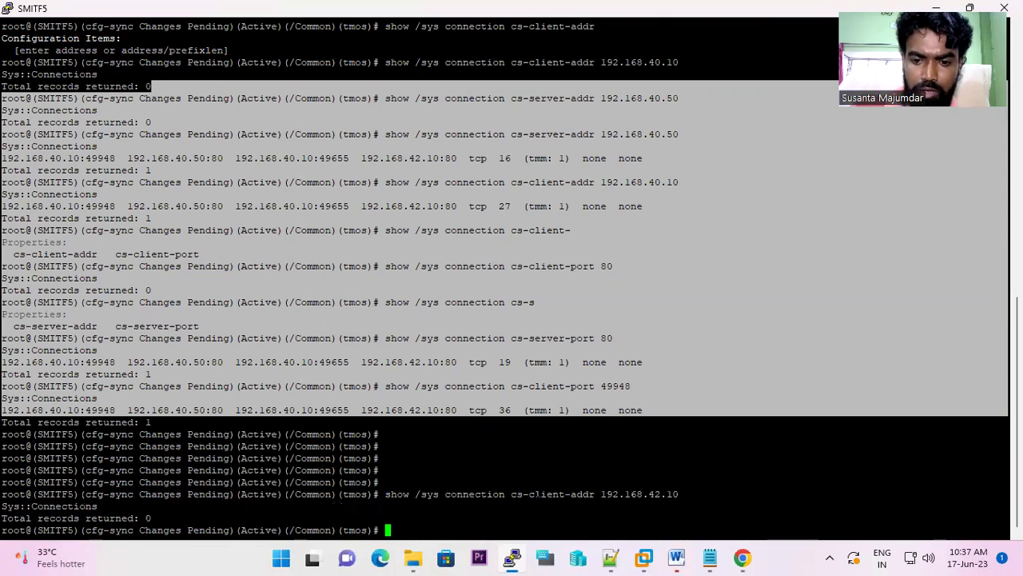
{"action": "left_click", "coordinate": [742, 558]}
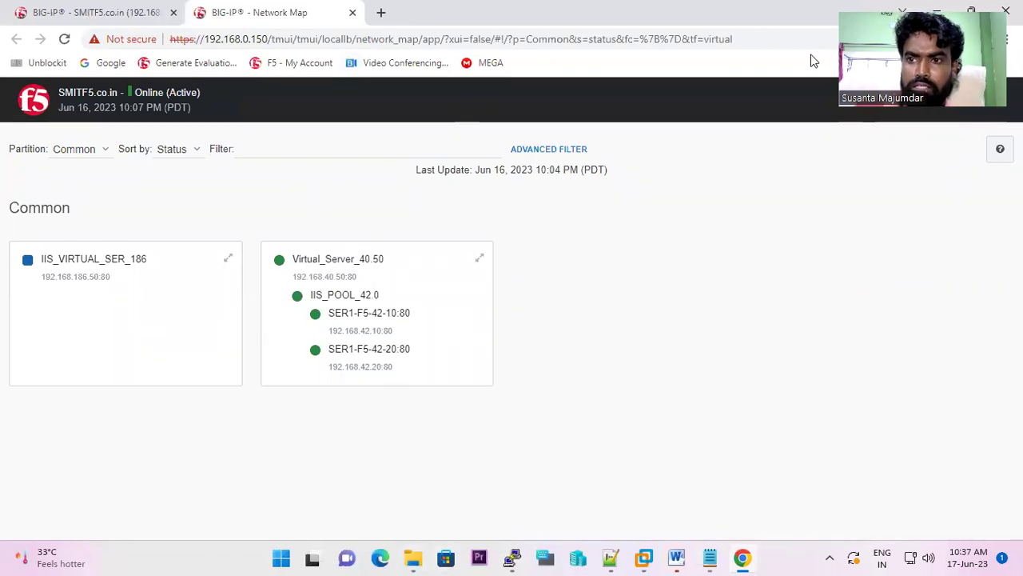
{"action": "mouse_move", "coordinate": [516, 558]}
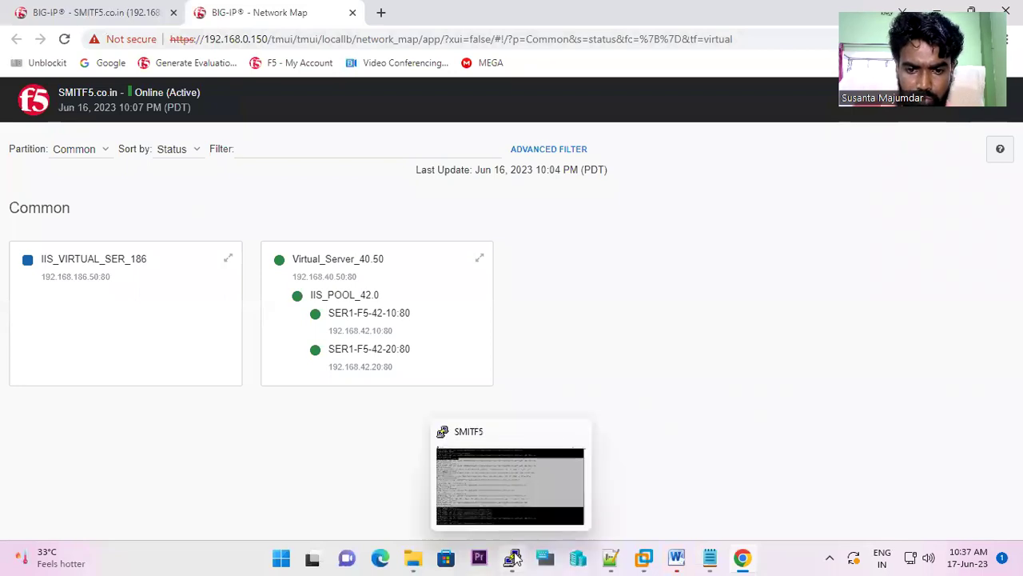
{"action": "mouse_move", "coordinate": [316, 5]}
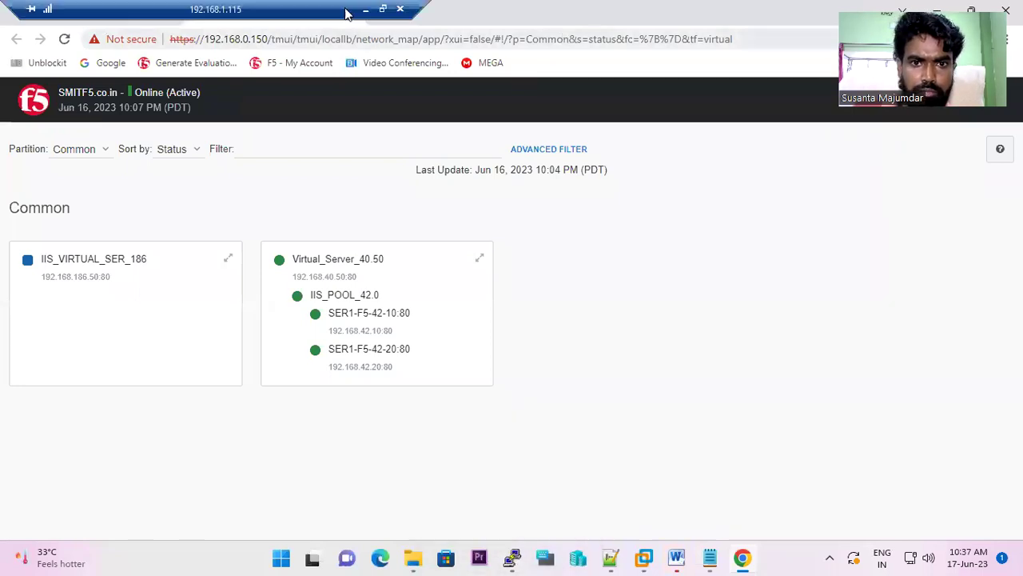
{"action": "double_click", "coordinate": [273, 11]}
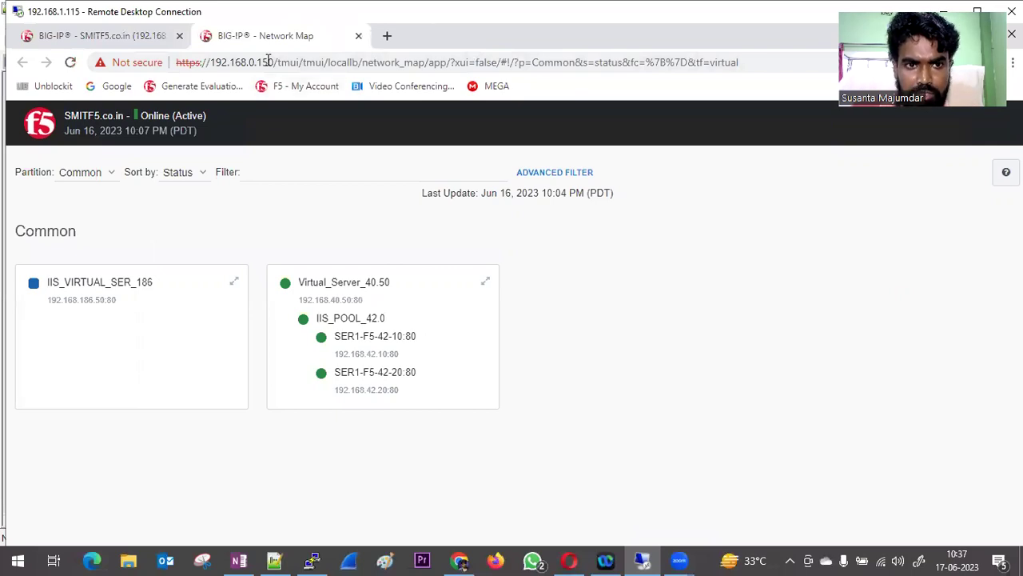
{"action": "left_click", "coordinate": [275, 560]}
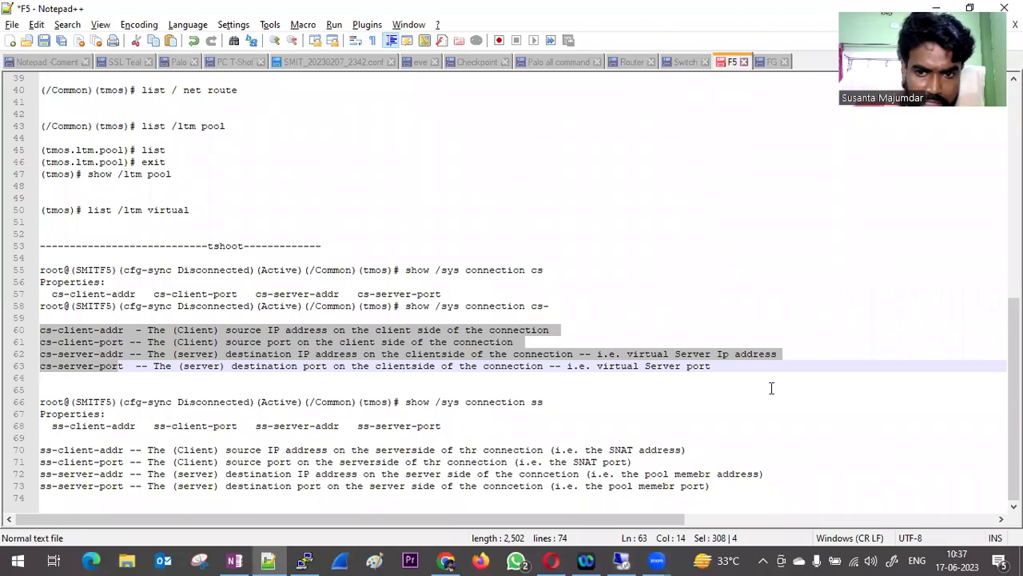
{"action": "left_click_drag", "start_coordinate": [716, 366], "coordinate": [44, 329]}
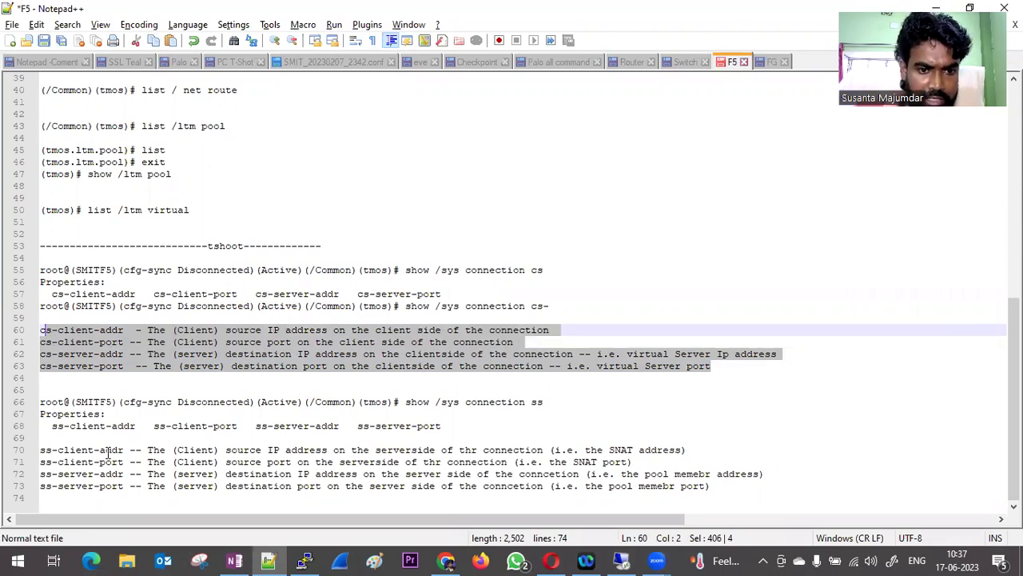
{"action": "left_click", "coordinate": [621, 560]}
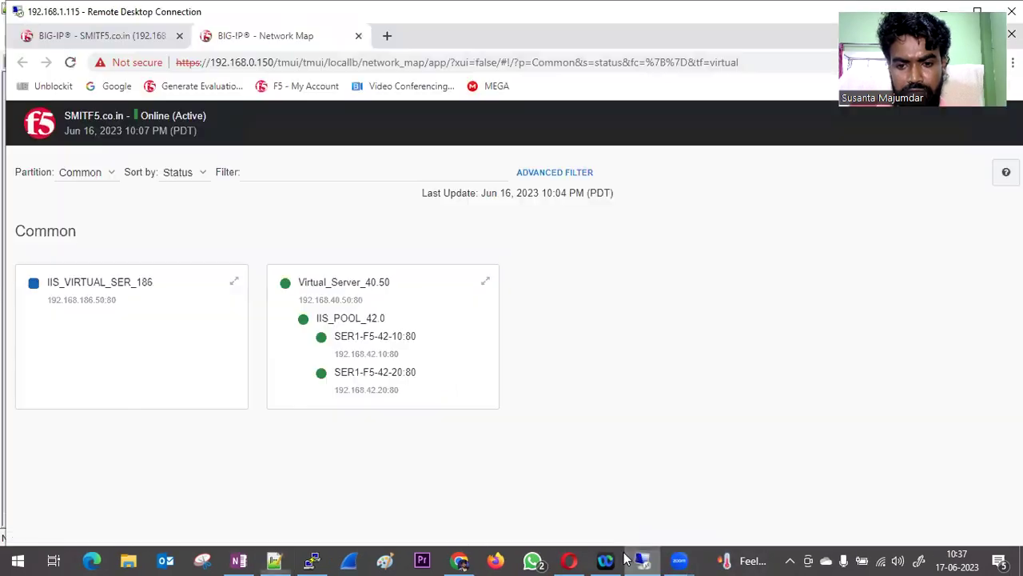
{"action": "left_click", "coordinate": [311, 560]}
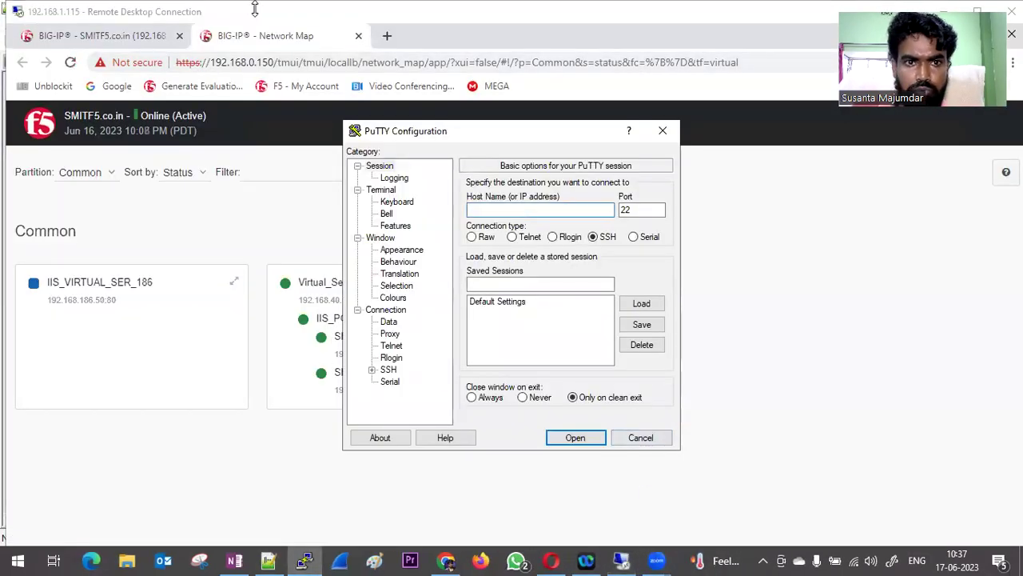
{"action": "double_click", "coordinate": [142, 13]}
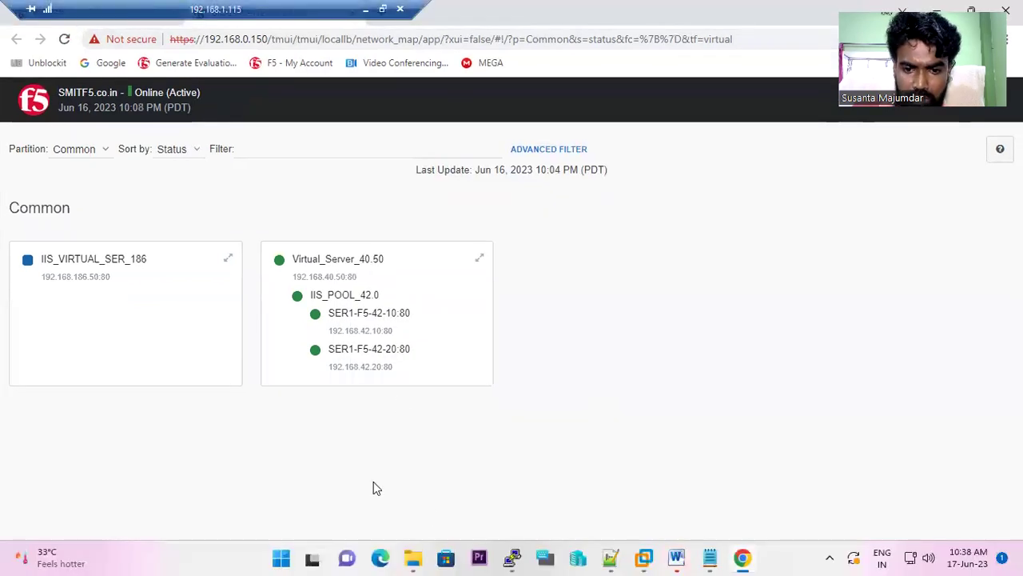
- Clear the terminal screen by quitting tmsh, clearing in bash, and restarting tmsh
{"action": "left_click", "coordinate": [511, 558]}
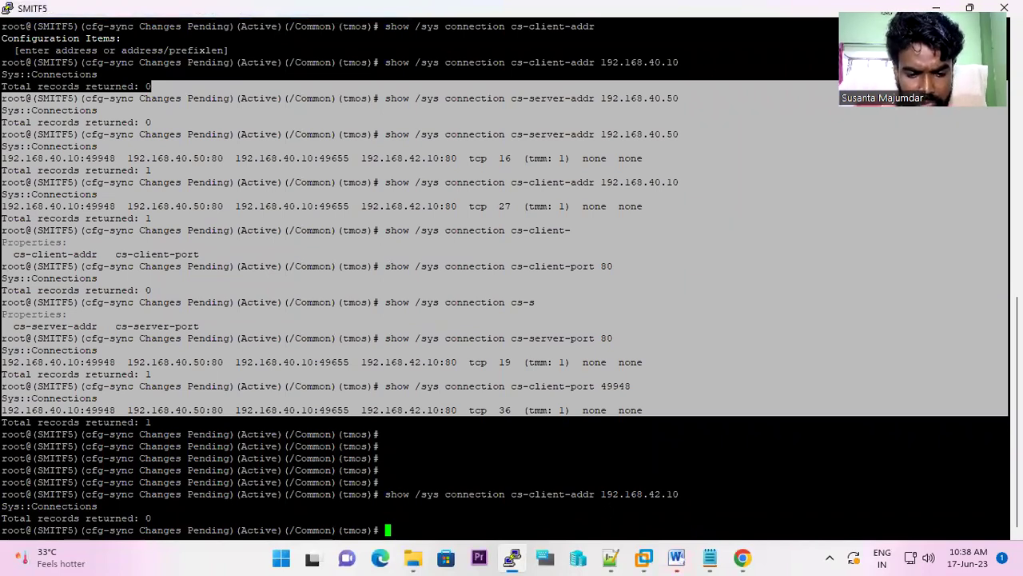
{"action": "type", "text": "cl"}
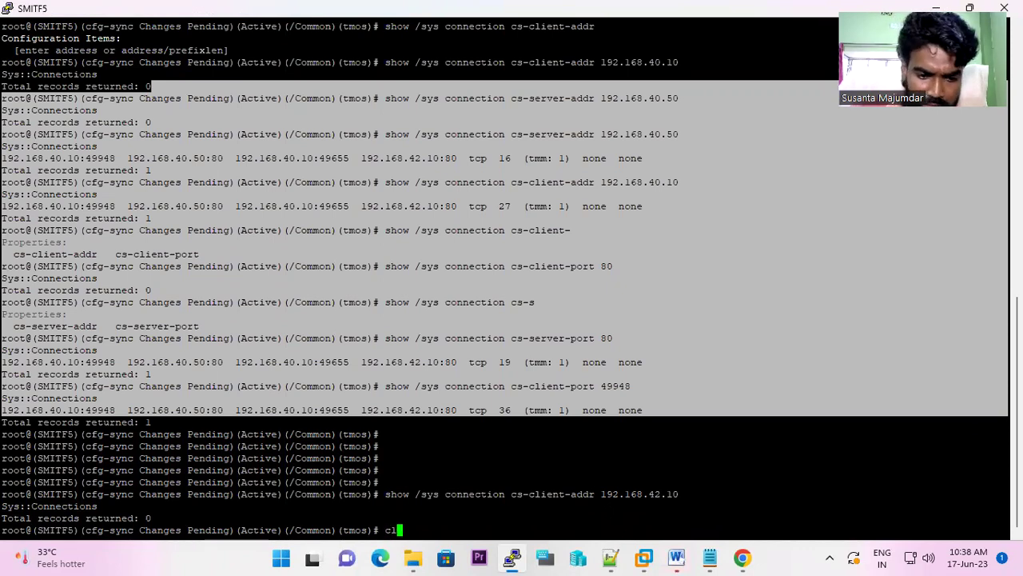
{"action": "type", "text": "ear s"}
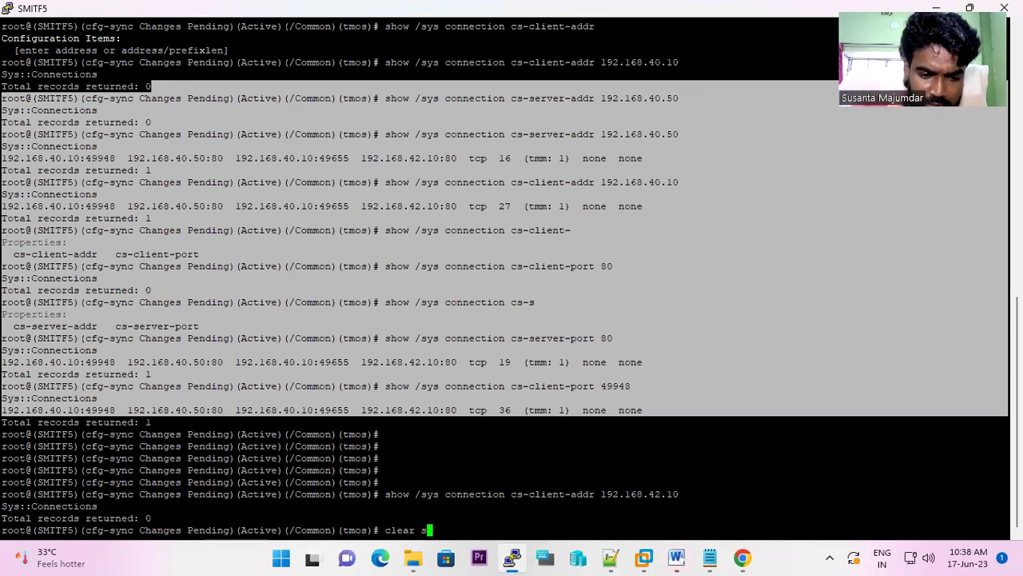
{"action": "type", "text": "creen"}
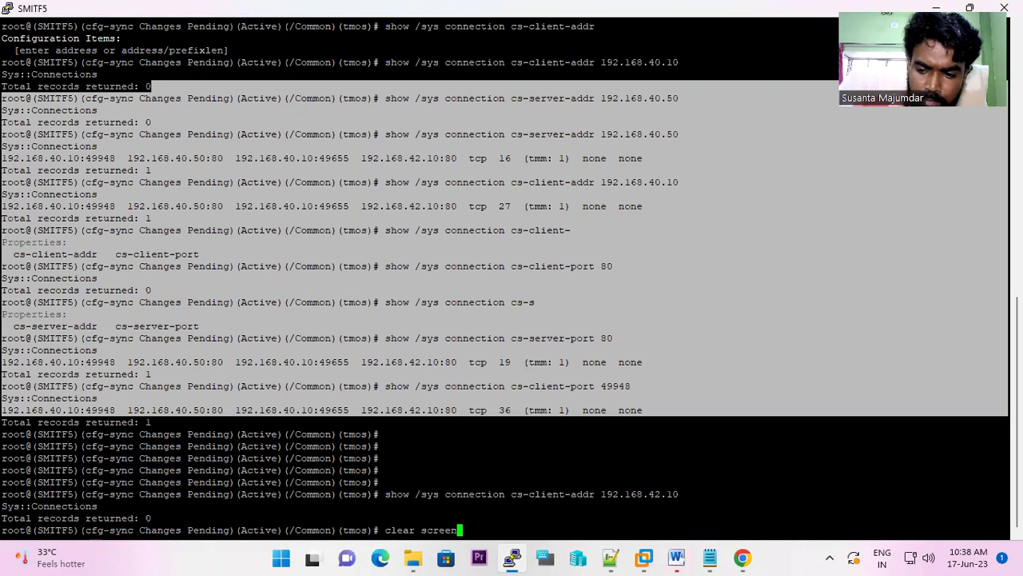
{"action": "key", "text": "Return"}
{"action": "type", "text": "quit"}
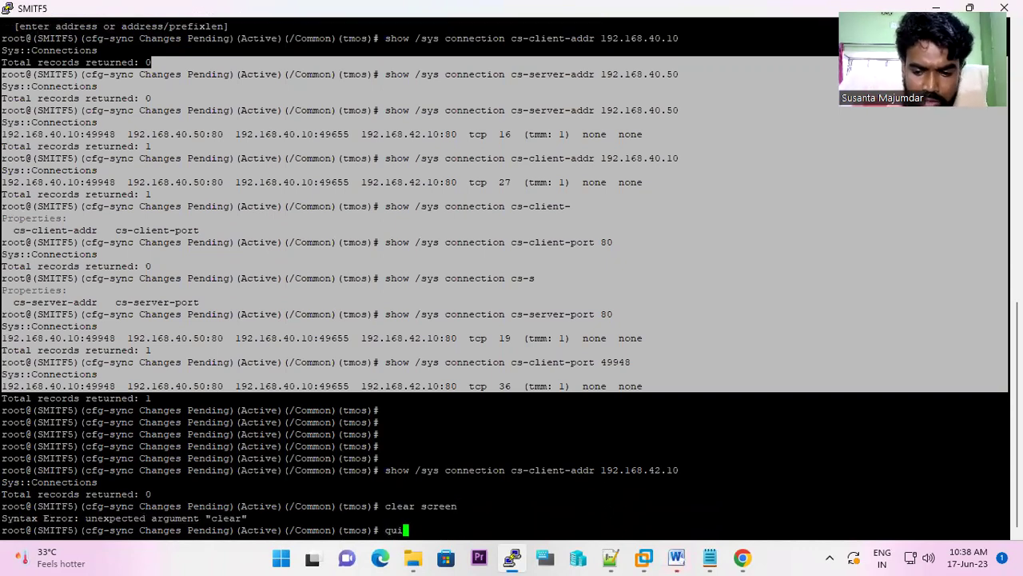
{"action": "key", "text": "Return"}
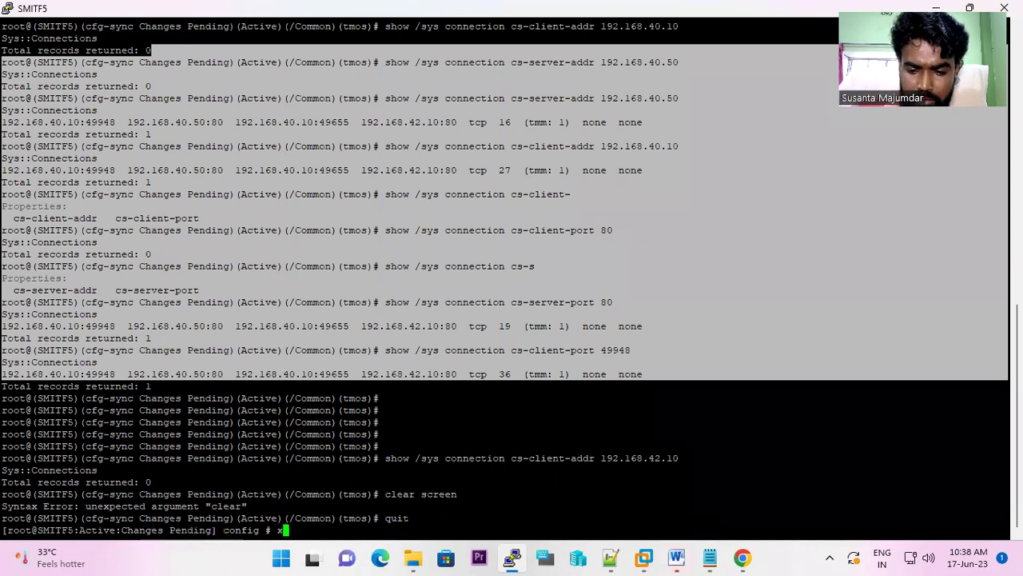
{"action": "type", "text": "clear scr"}
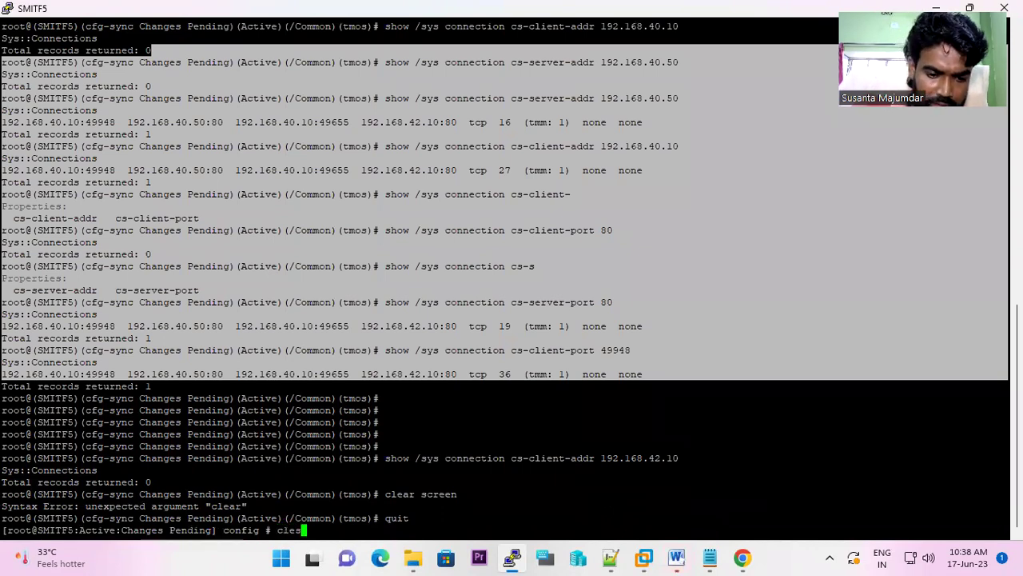
{"action": "type", "text": "een"}
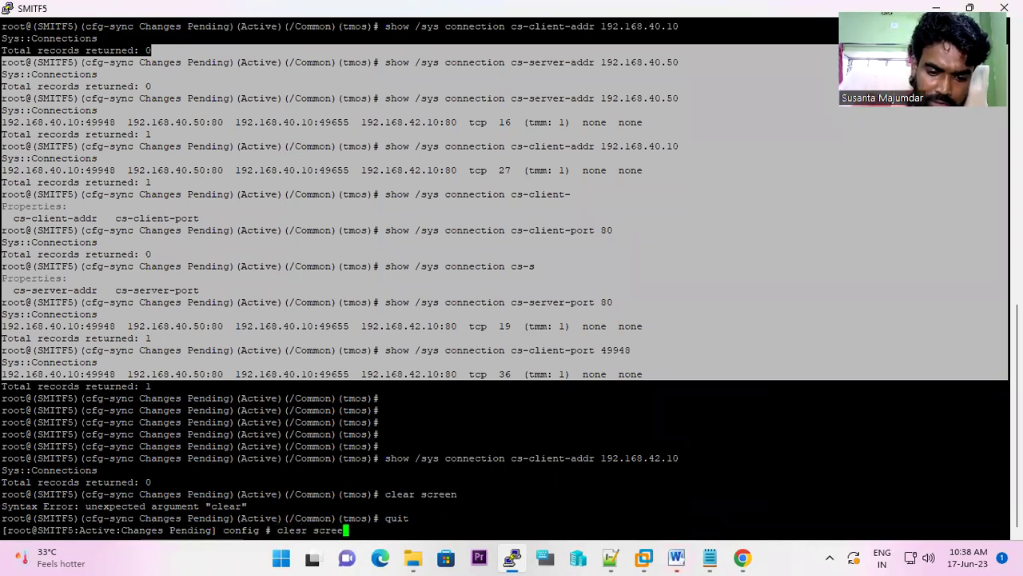
{"action": "key", "text": "Return"}
{"action": "key", "text": "Return"}
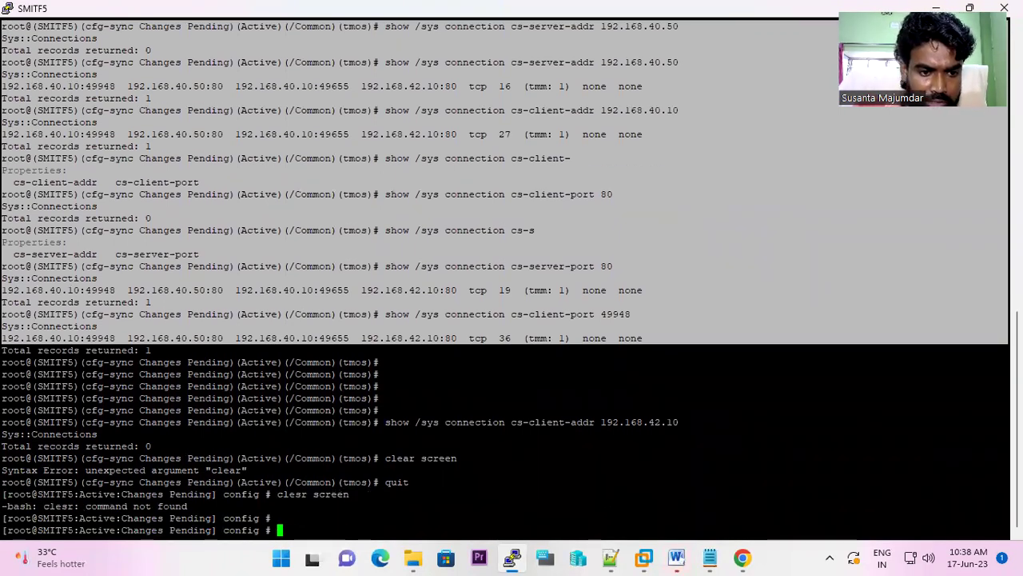
{"action": "type", "text": "c"}
{"action": "type", "text": "le"}
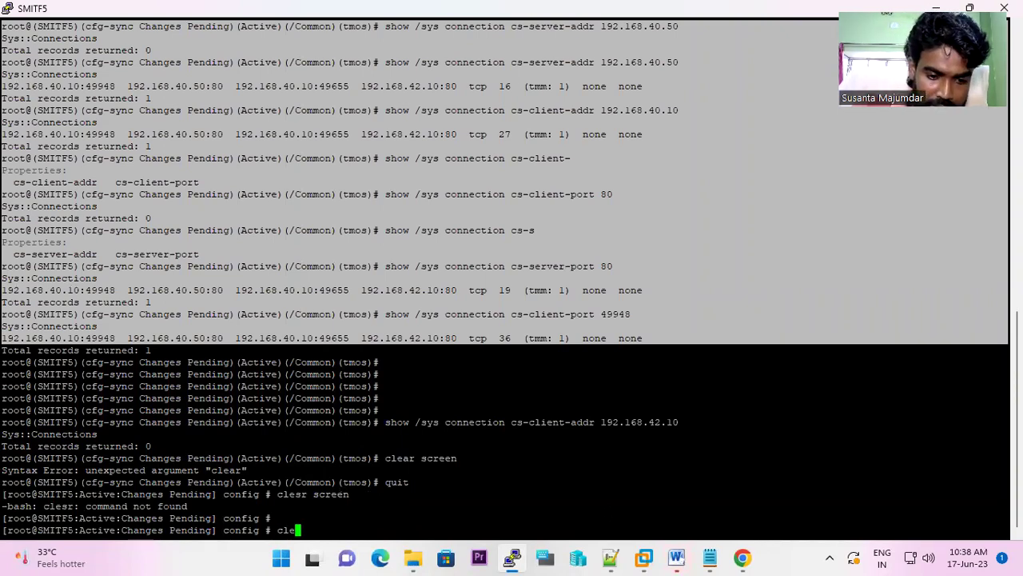
{"action": "type", "text": "ar screen"}
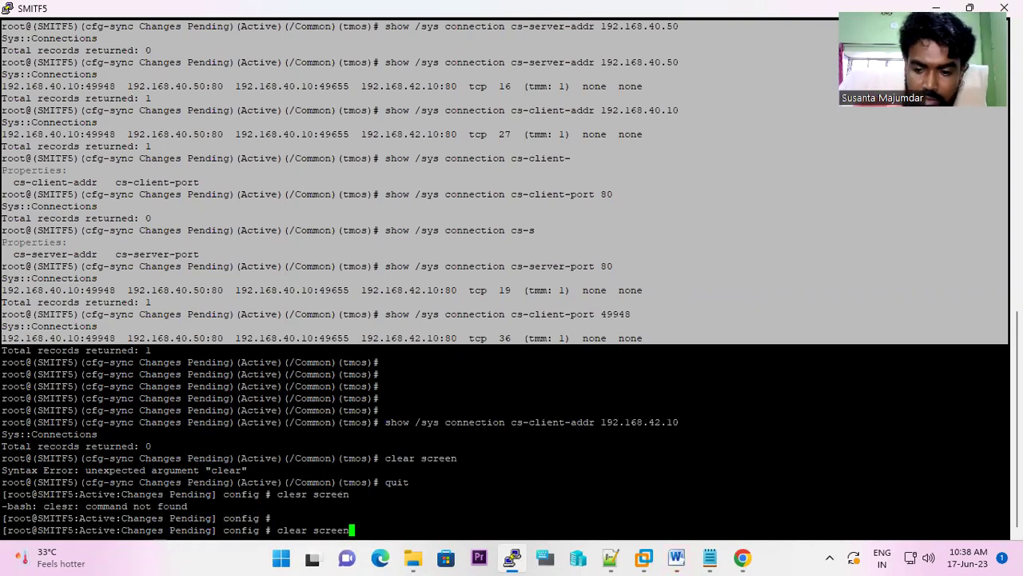
{"action": "key", "text": "Return"}
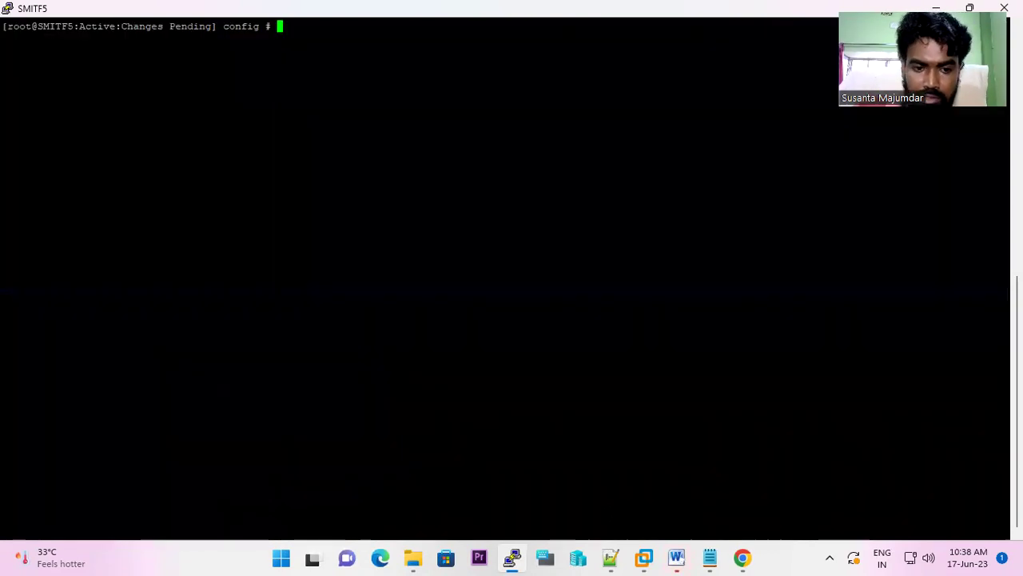
{"action": "type", "text": "tmsh"}
{"action": "key", "text": "Return"}
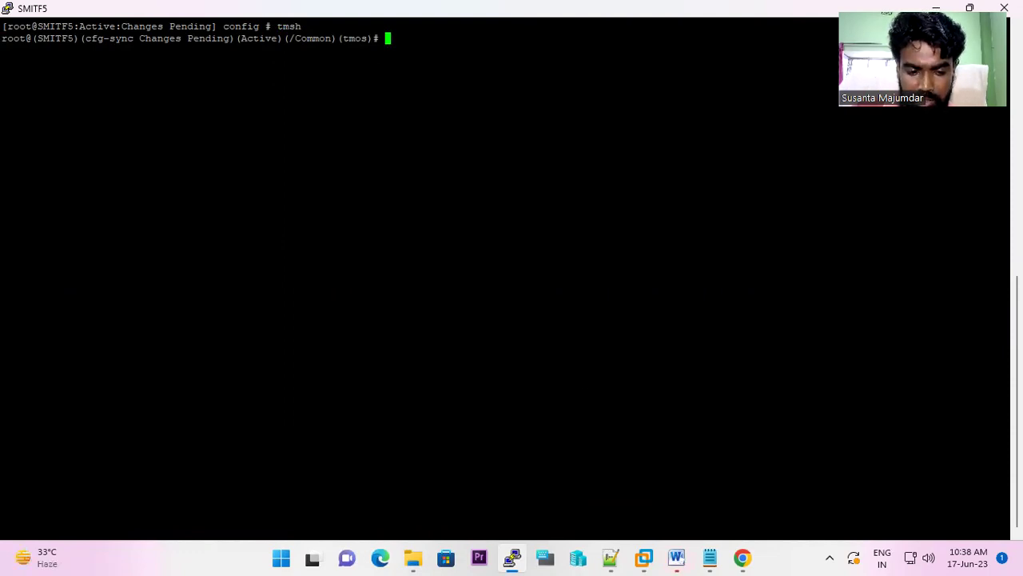
- Enter 'show \sys connection ss-client-addr 192.168.42.' with Tab completion, leaving it unrun
{"action": "type", "text": "sh"}
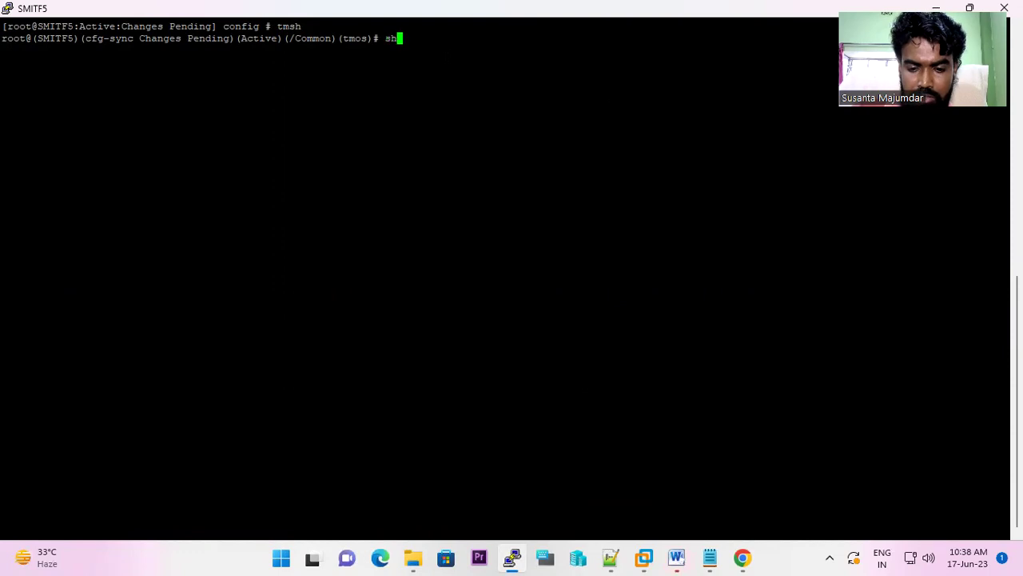
{"action": "type", "text": "ow \\sys "}
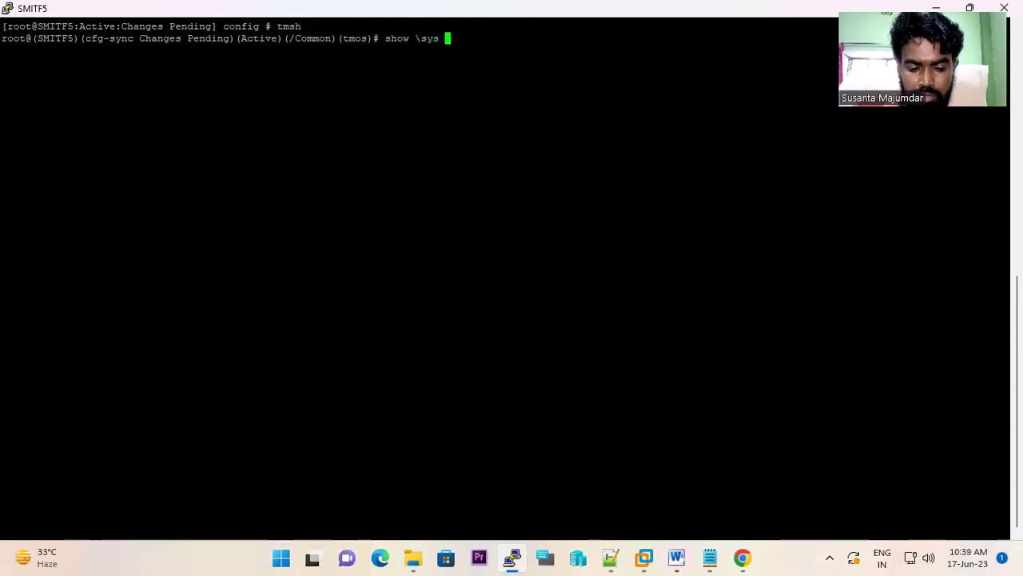
{"action": "type", "text": "connection "}
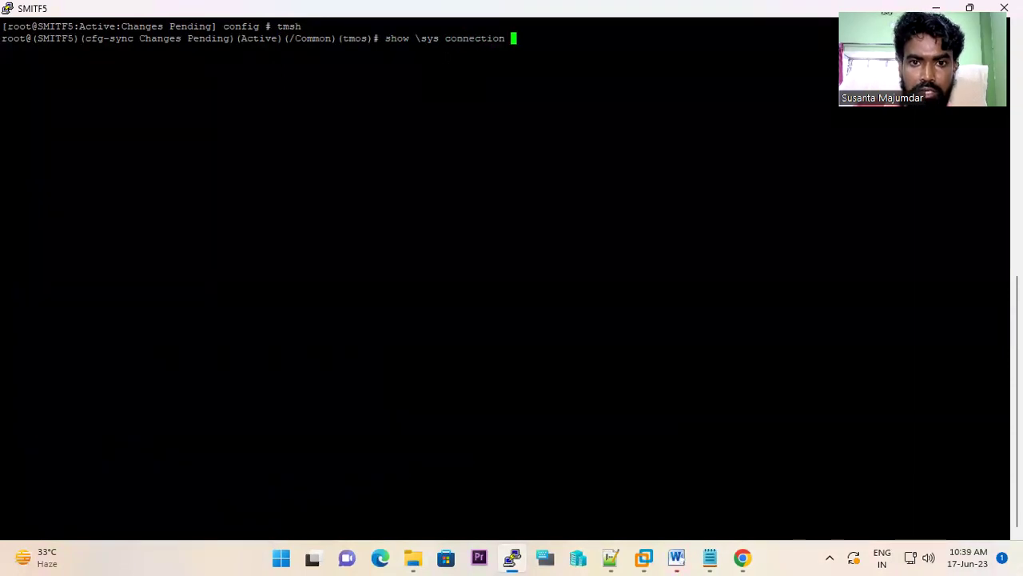
{"action": "type", "text": "ss"}
{"action": "key", "text": "Tab"}
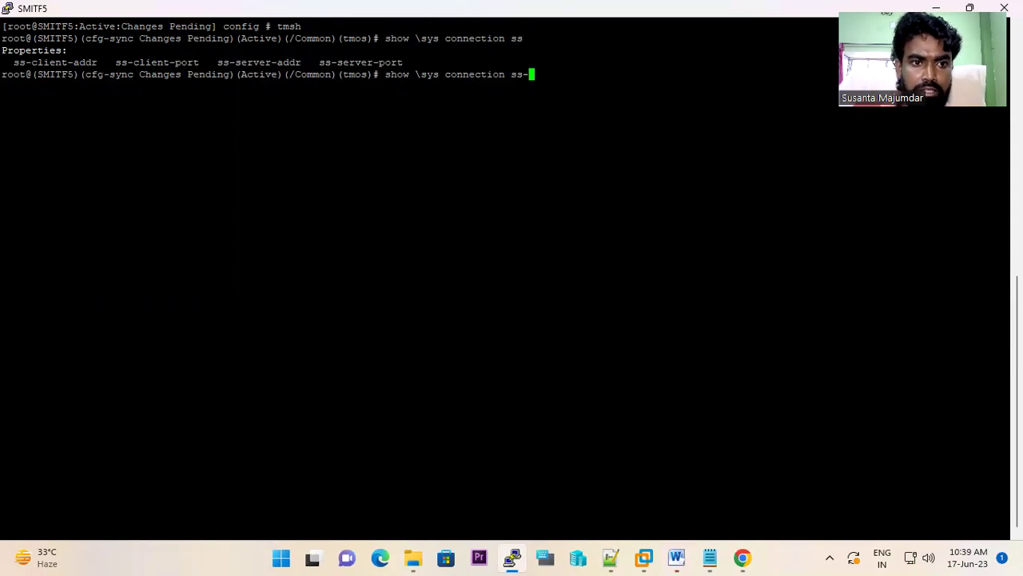
{"action": "type", "text": "cl"}
{"action": "key", "text": "Tab"}
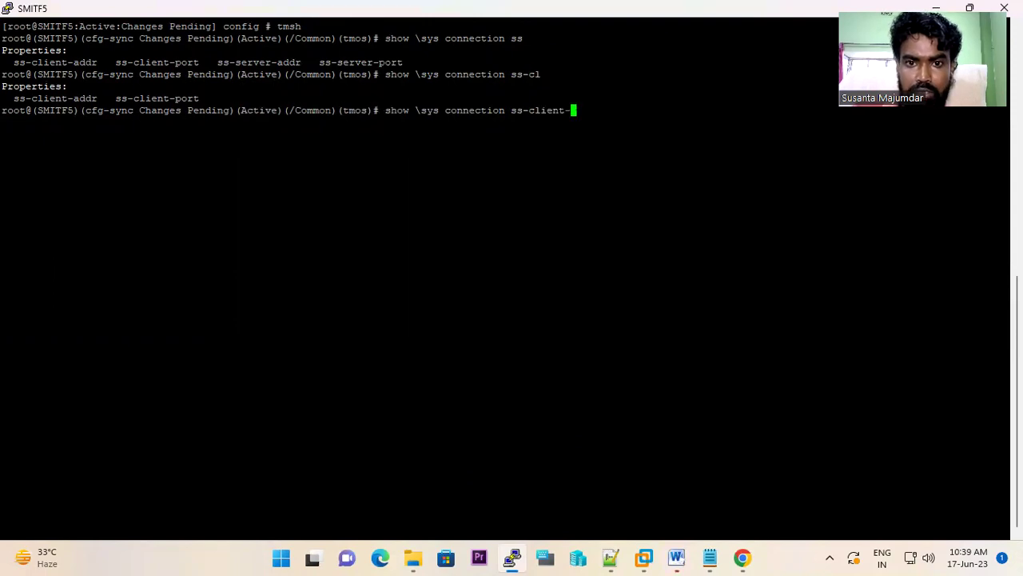
{"action": "type", "text": "a"}
{"action": "key", "text": "Tab"}
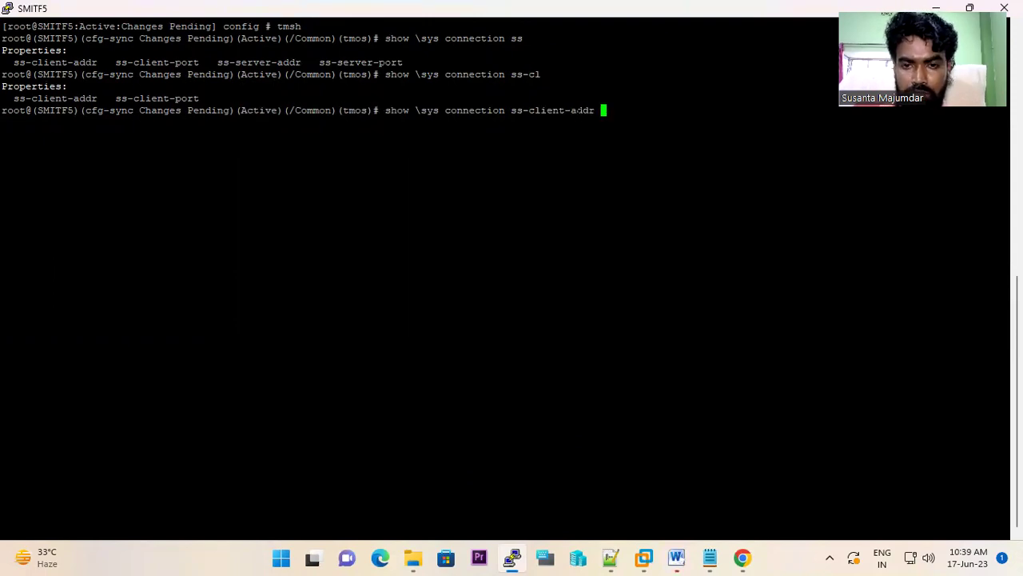
{"action": "type", "text": "192.168."}
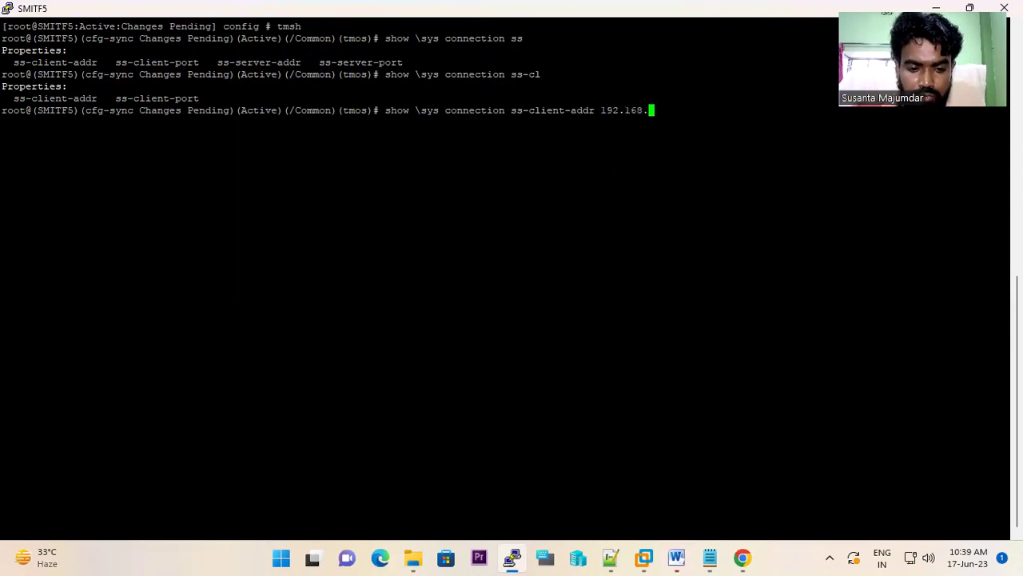
{"action": "type", "text": "42."}
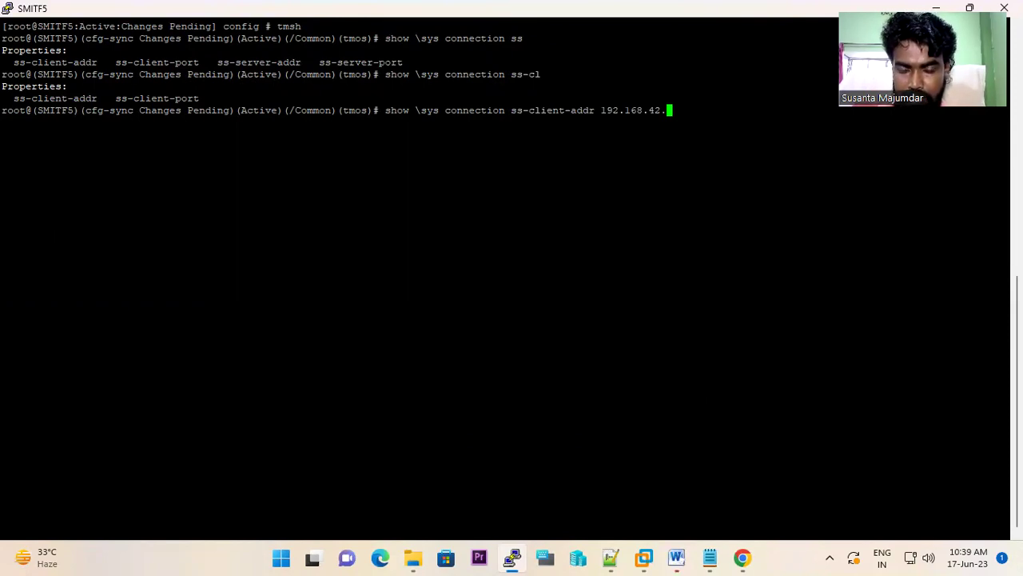
{"action": "mouse_move", "coordinate": [644, 557]}
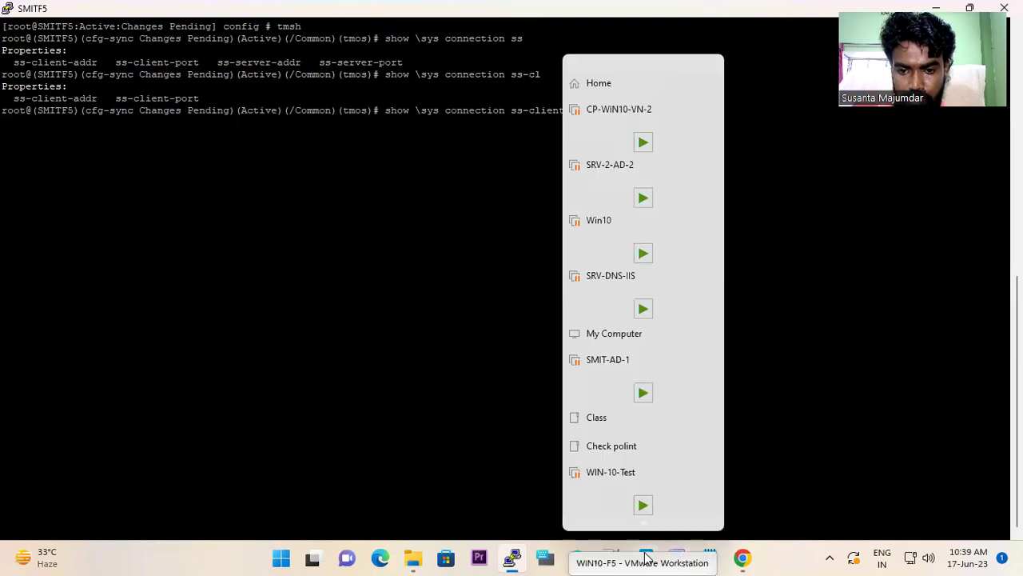
- Check the WIN10-F5 guest's Network Connection Details in VMware Workstation
{"action": "left_click", "coordinate": [742, 558]}
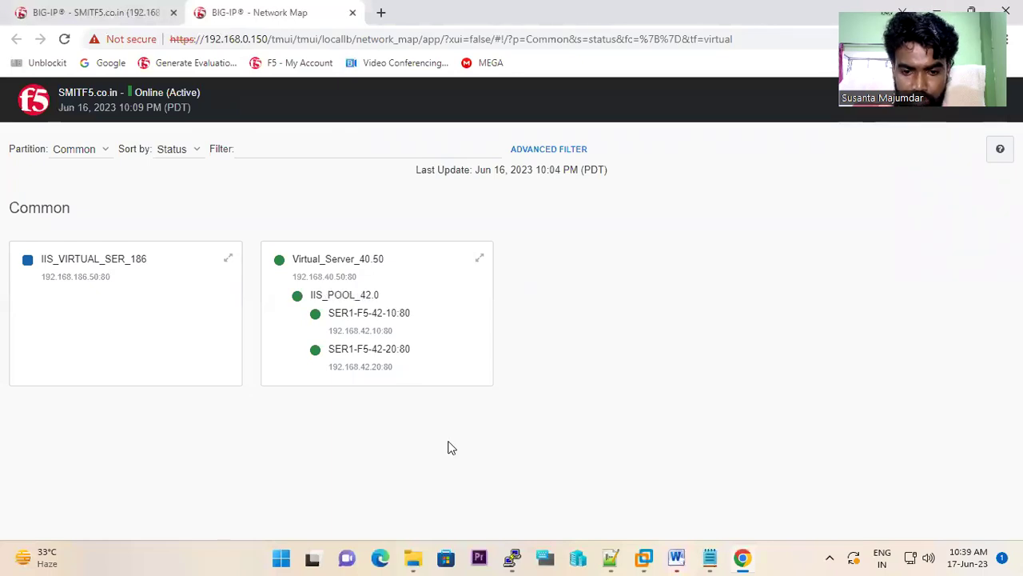
{"action": "mouse_move", "coordinate": [512, 558]}
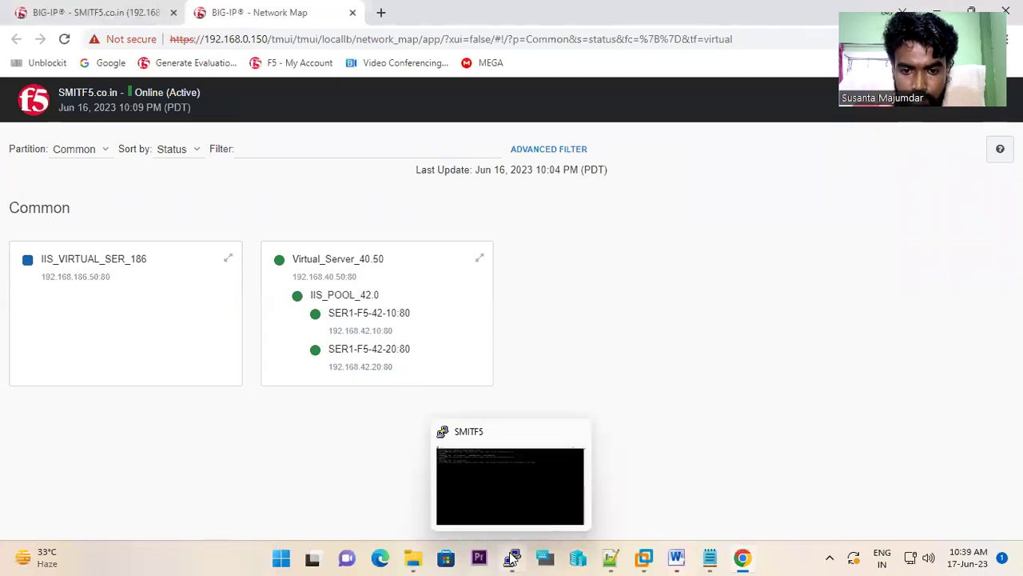
{"action": "left_click", "coordinate": [649, 557]}
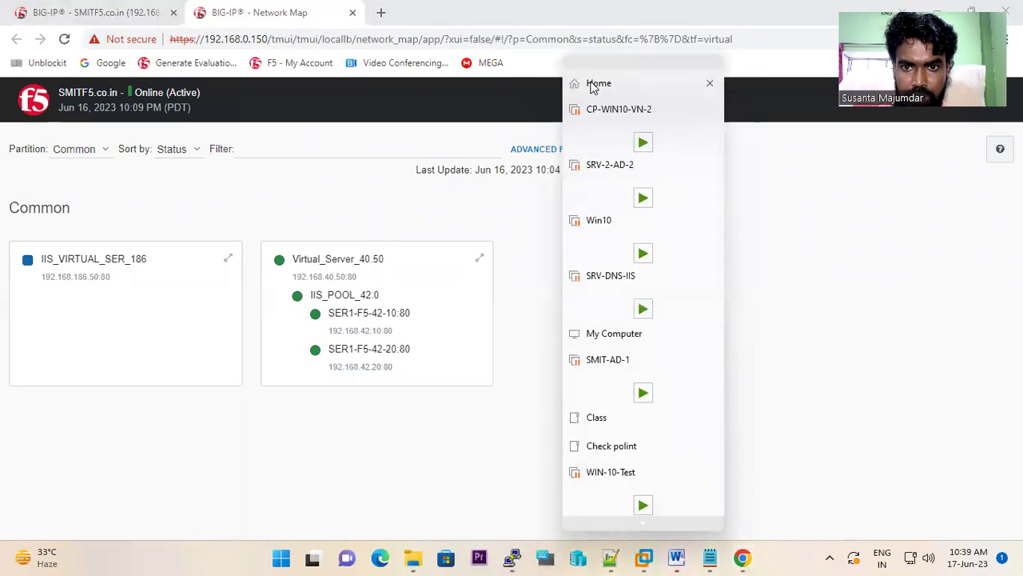
{"action": "left_click", "coordinate": [599, 84]}
{"action": "left_click", "coordinate": [82, 199]}
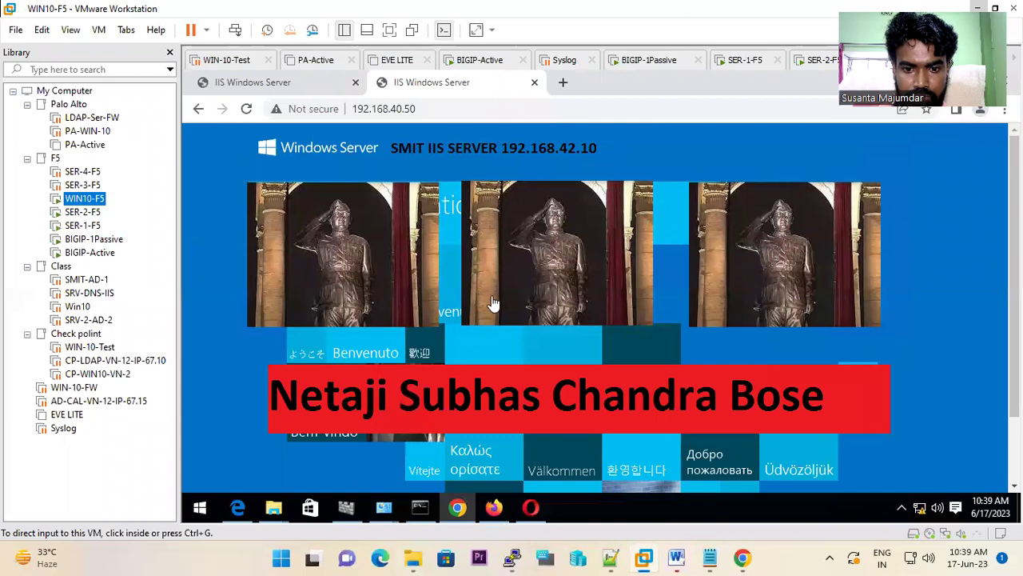
{"action": "left_click", "coordinate": [392, 502]}
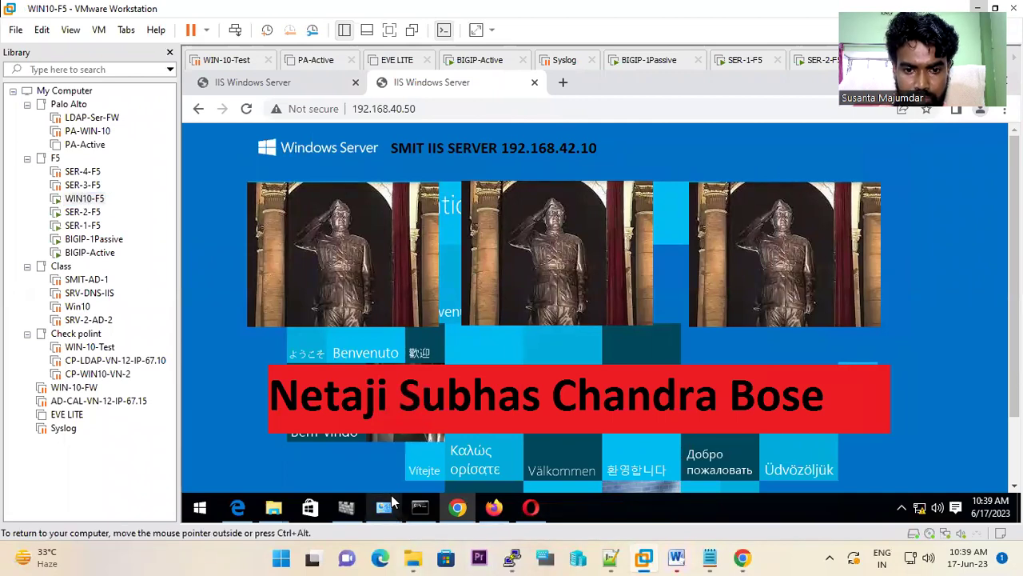
{"action": "mouse_move", "coordinate": [392, 501]}
{"action": "left_click", "coordinate": [495, 421]}
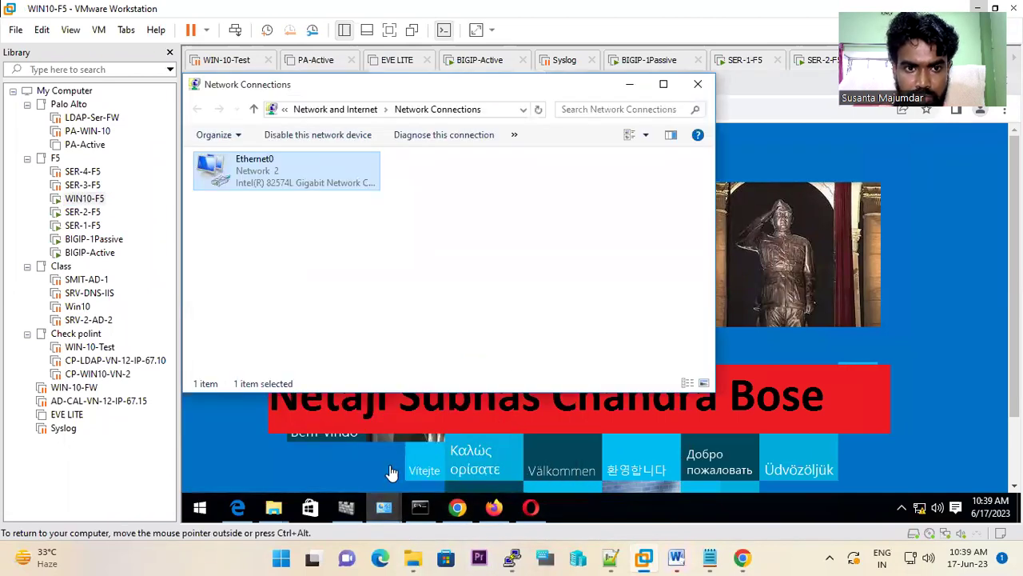
{"action": "left_click", "coordinate": [534, 436]}
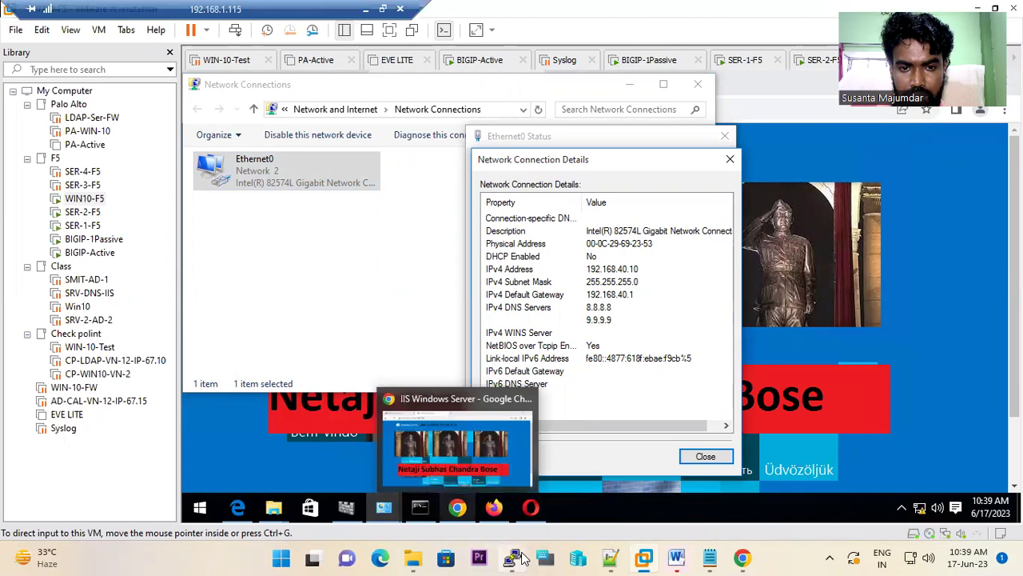
- Complete the query to ss-client-addr 192.168.42.10 and run it, returning 0 records
{"action": "left_click", "coordinate": [513, 557]}
{"action": "type", "text": "10"}
{"action": "key", "text": "Return"}
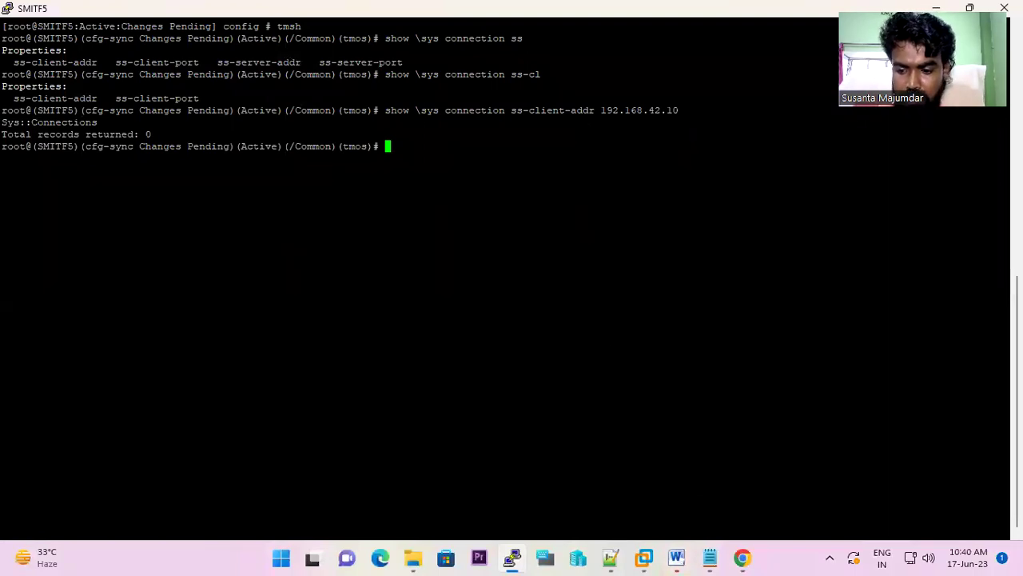
- Query client 192.168.42.50 instead (0 records), then show the BIG-IP network map
{"action": "key", "text": "Up"}
{"action": "key", "text": "BackSpace"}
{"action": "key", "text": "BackSpace"}
{"action": "type", "text": "50"}
{"action": "key", "text": "Return"}
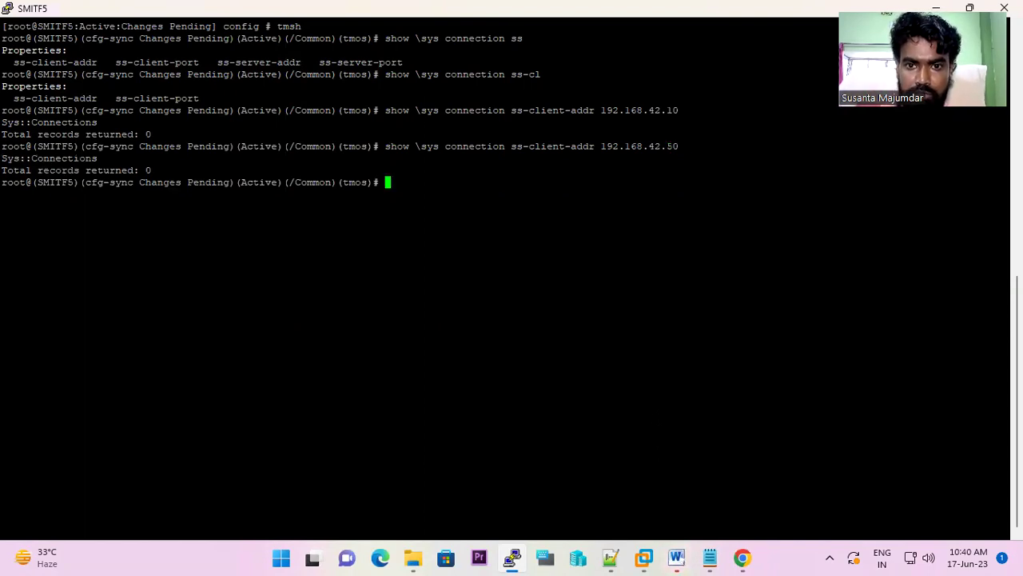
{"action": "left_click", "coordinate": [743, 557]}
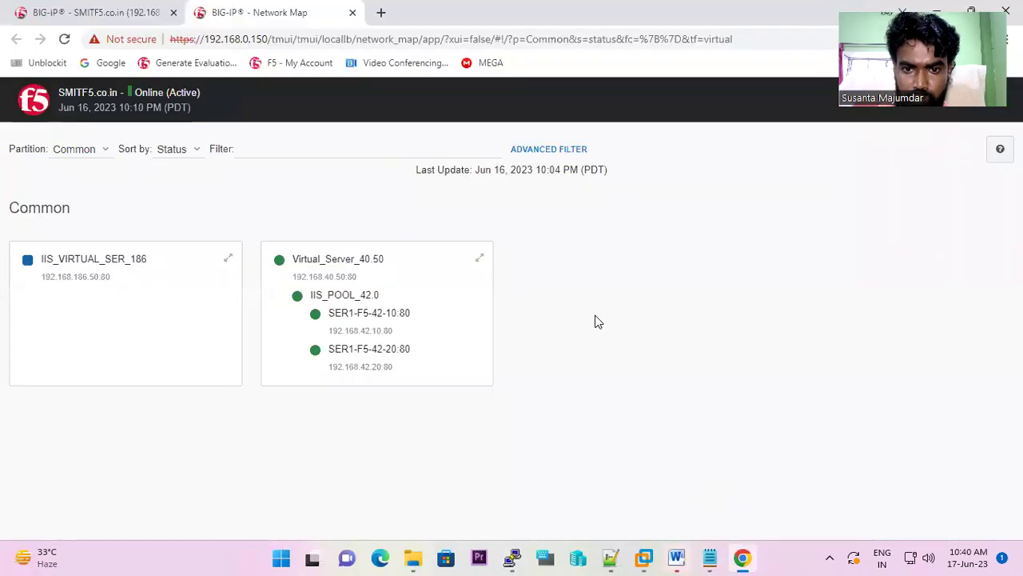
- Open the WIN10-F5 guest and load the virtual server 192.168.40.50 in Opera
{"action": "right_click", "coordinate": [646, 552]}
{"action": "left_click", "coordinate": [591, 84]}
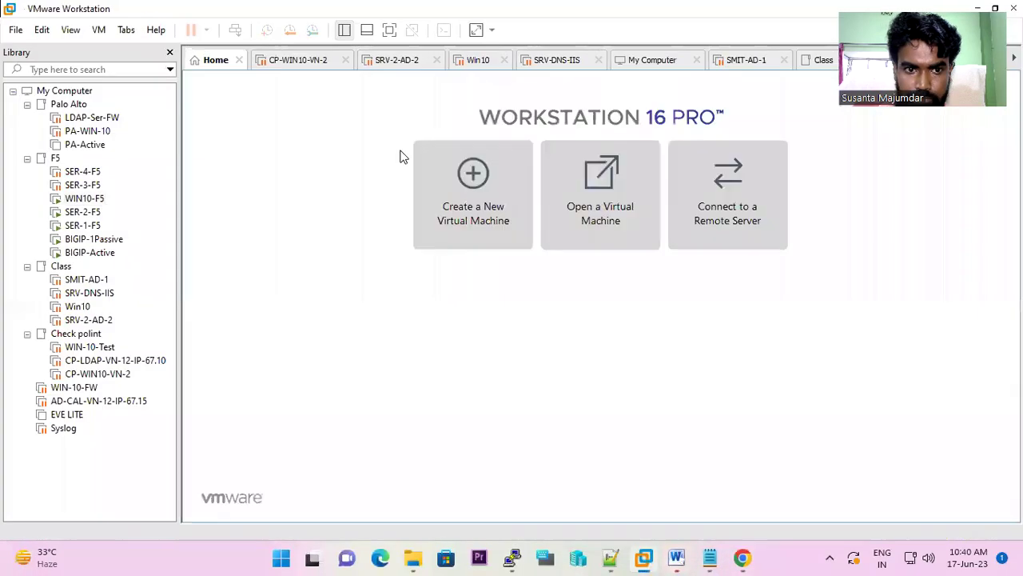
{"action": "left_click", "coordinate": [79, 205]}
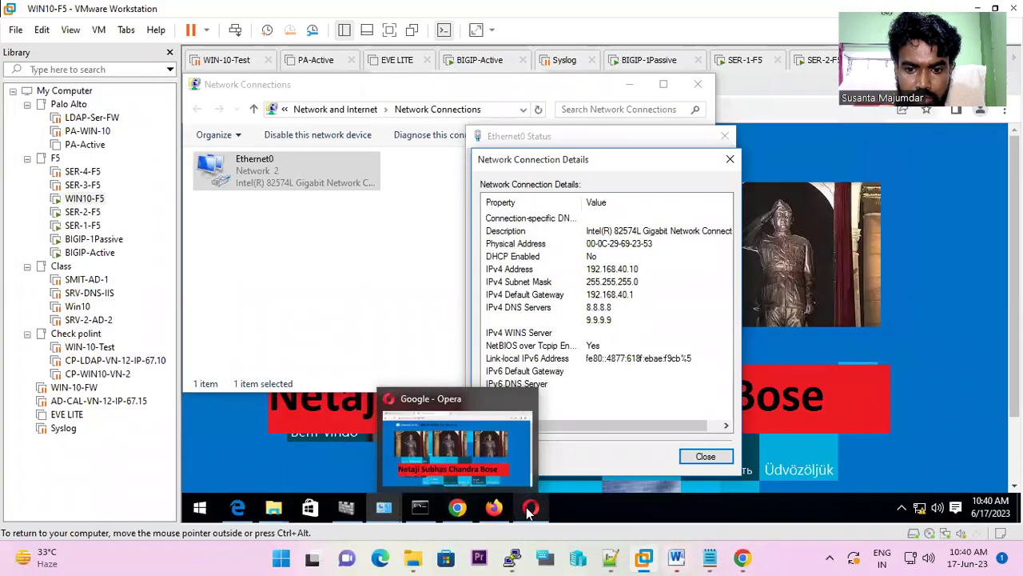
{"action": "left_click", "coordinate": [454, 119]}
{"action": "type", "text": "192"}
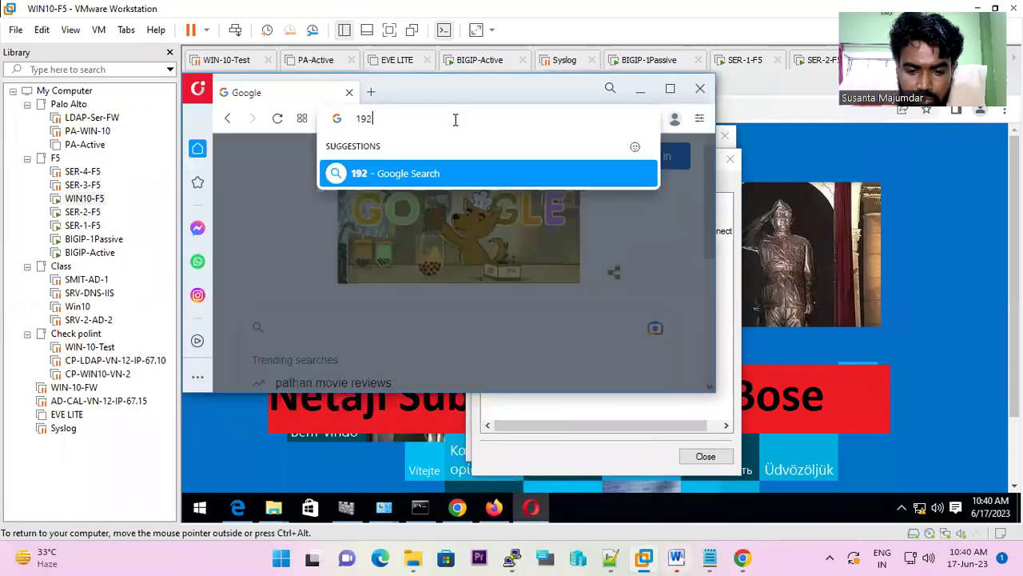
{"action": "type", "text": ".168.40"}
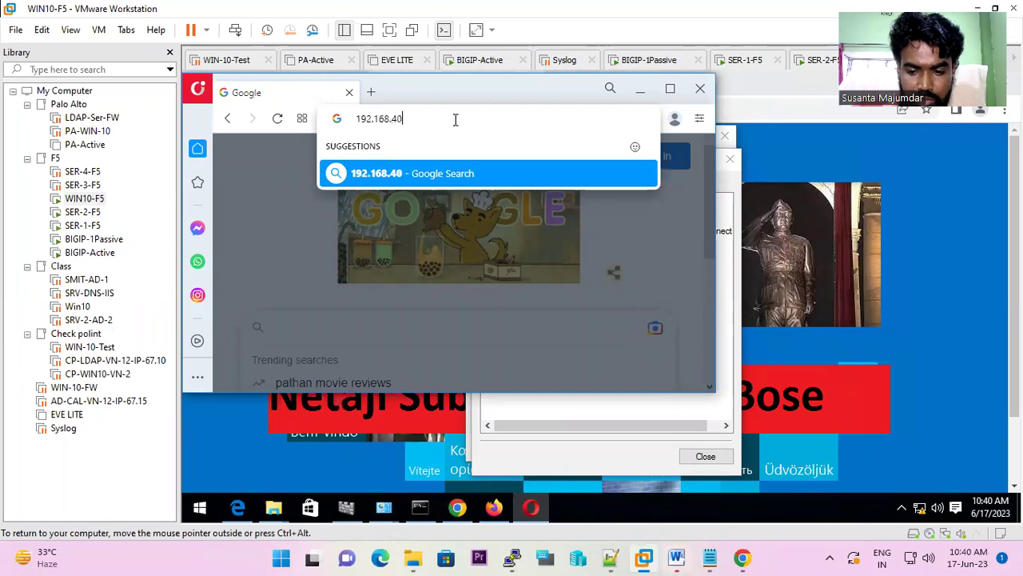
{"action": "type", "text": ".50"}
{"action": "key", "text": "Return"}
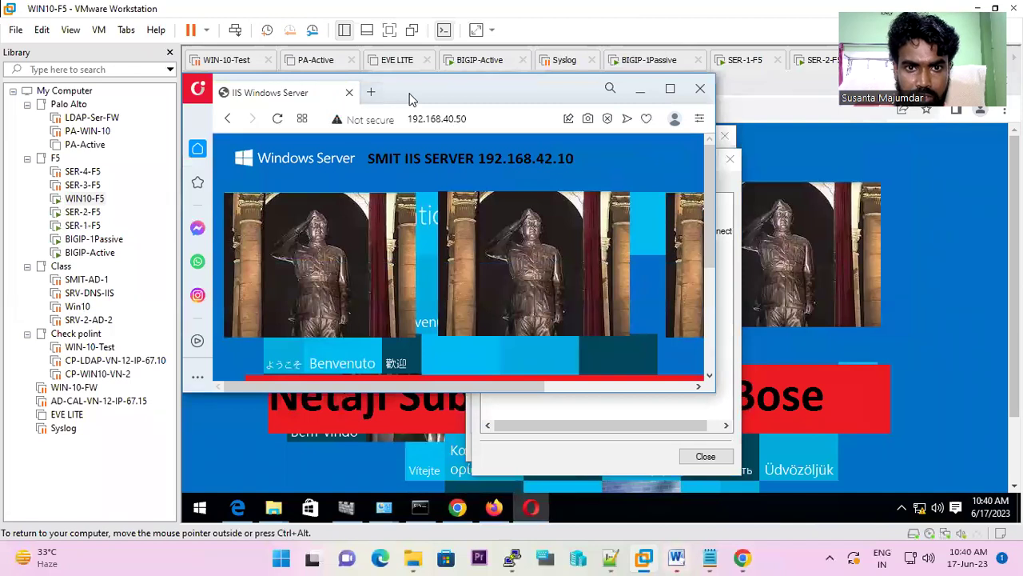
- Load 192.168.40.50 again in a second Opera tab, served by 192.168.42.10
{"action": "left_click_drag", "start_coordinate": [439, 88], "coordinate": [499, 92]}
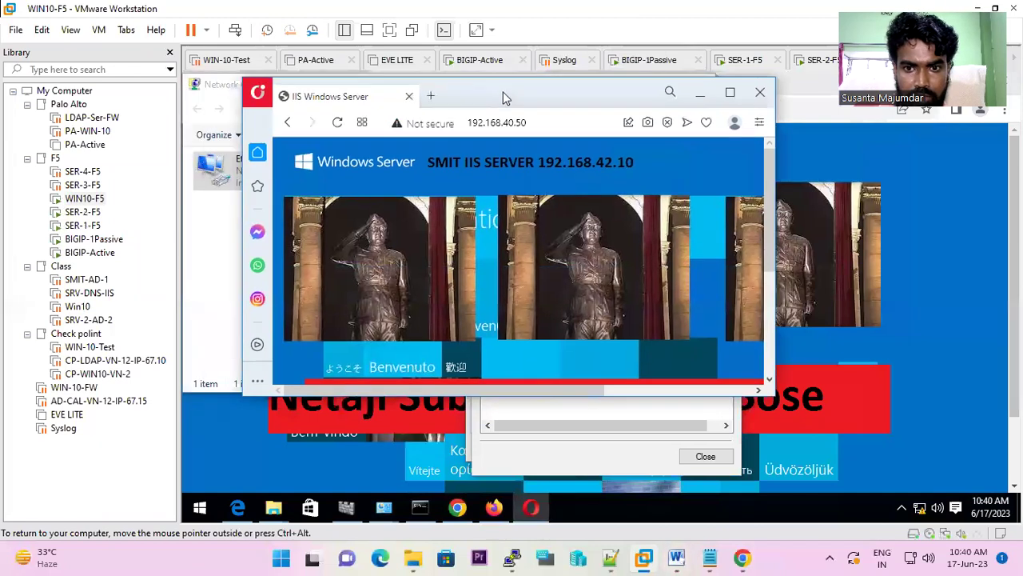
{"action": "left_click", "coordinate": [431, 101]}
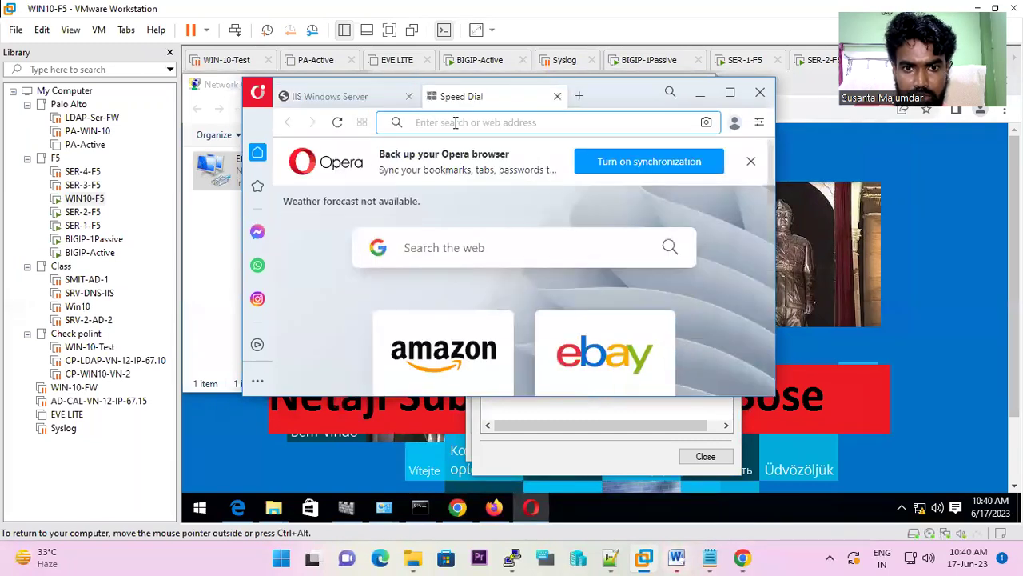
{"action": "type", "text": "192.16"}
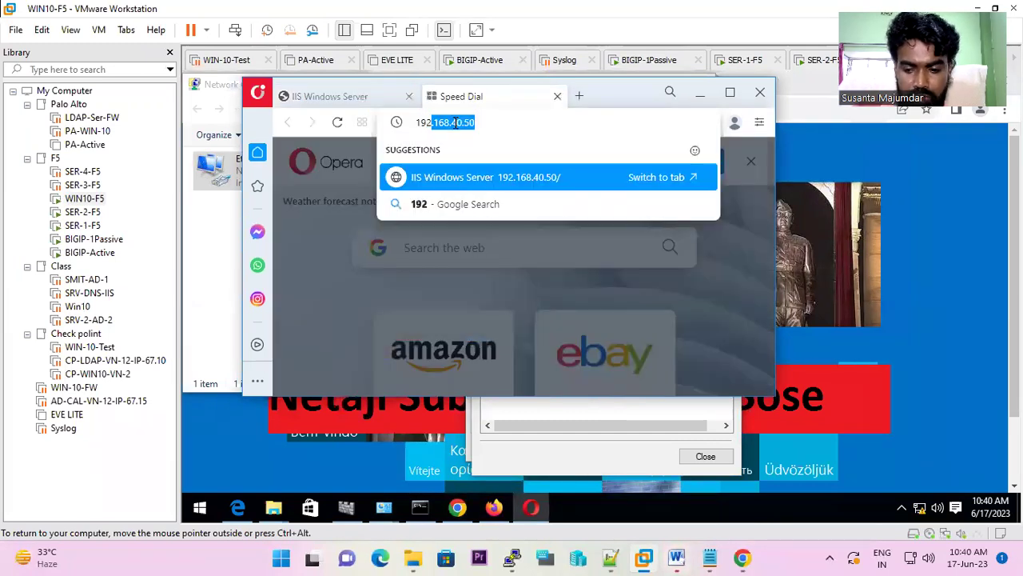
{"action": "type", "text": "8."}
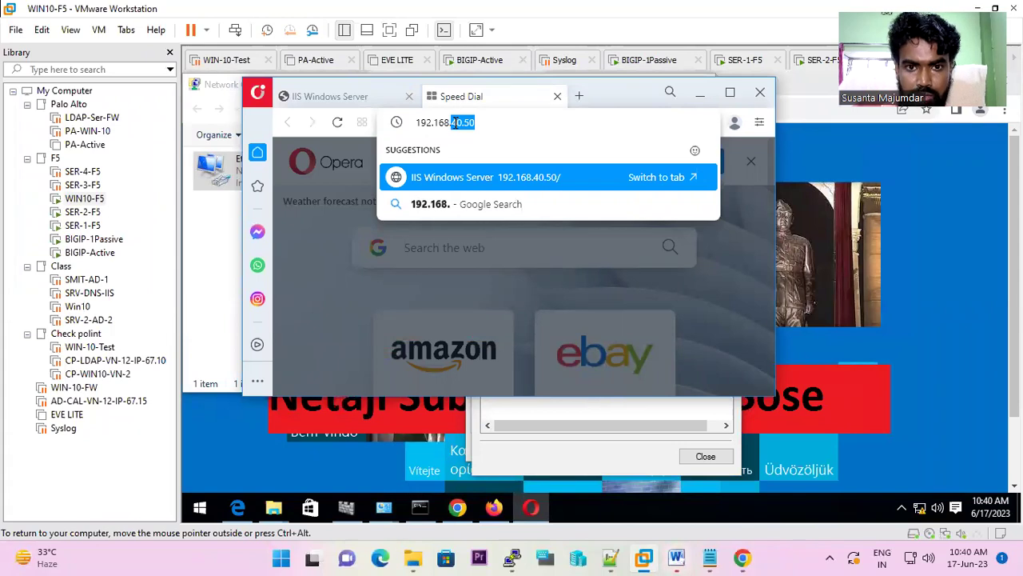
{"action": "key", "text": "Return"}
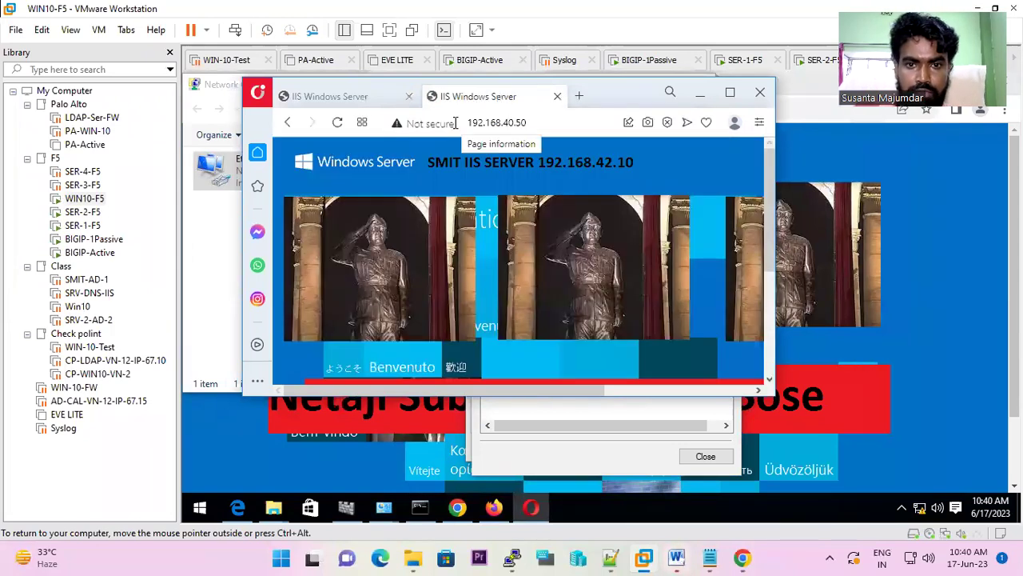
- Load 192.168.40.50 in the guest's Firefox and scroll the SMIT IIS SERVER 192.168.42.20 page
{"action": "left_click", "coordinate": [494, 508]}
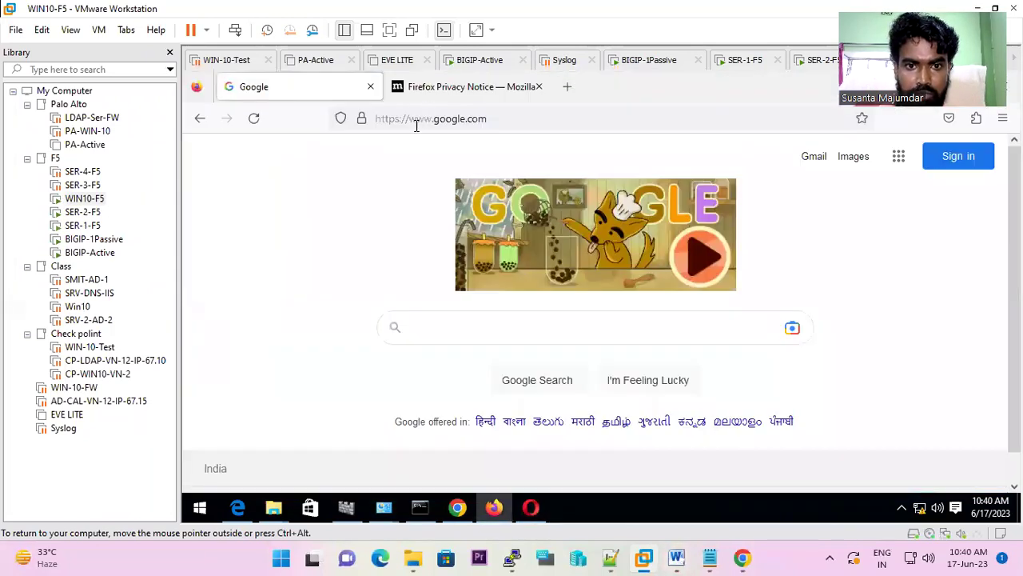
{"action": "left_click", "coordinate": [512, 117]}
{"action": "type", "text": "192.168."}
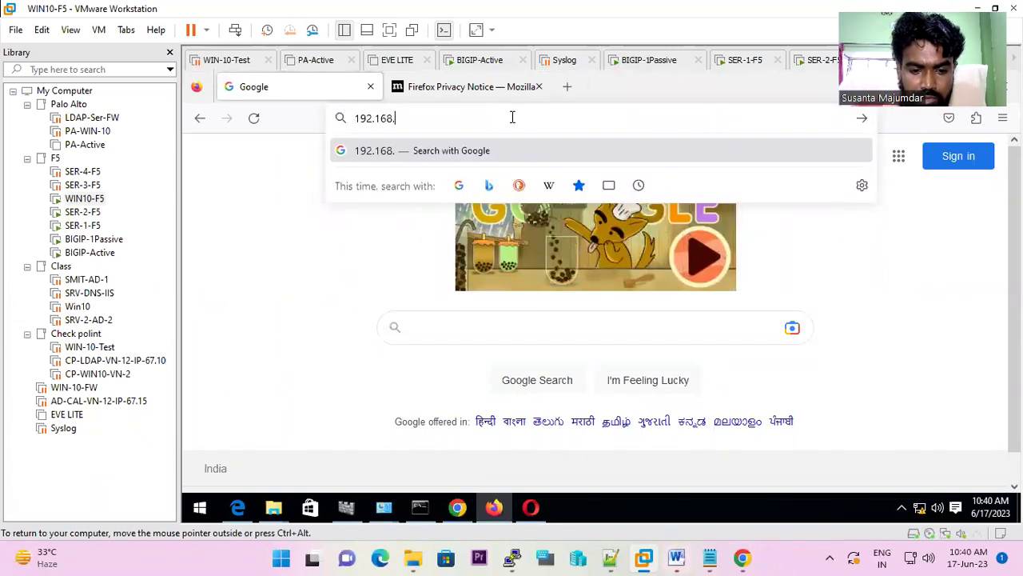
{"action": "type", "text": "40.50"}
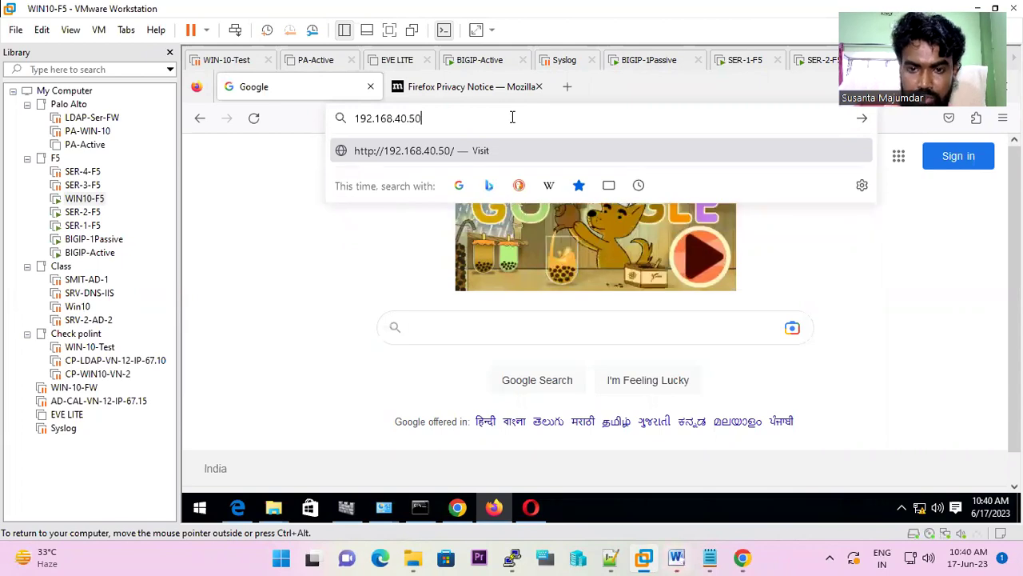
{"action": "key", "text": "Return"}
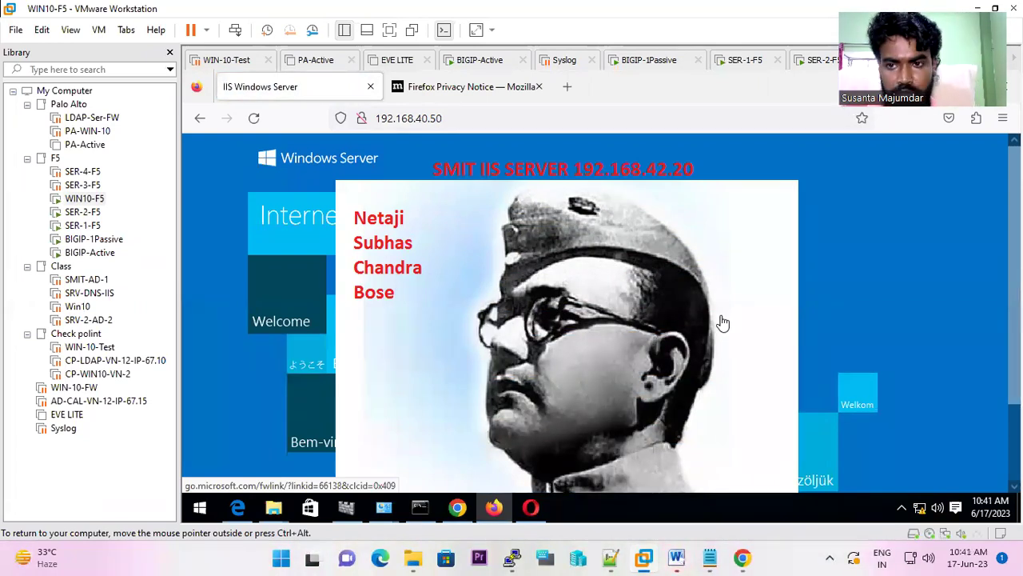
{"action": "scroll", "coordinate": [643, 283], "scroll_direction": "down", "scroll_amount": 2}
{"action": "scroll", "coordinate": [644, 283], "scroll_direction": "up", "scroll_amount": 2}
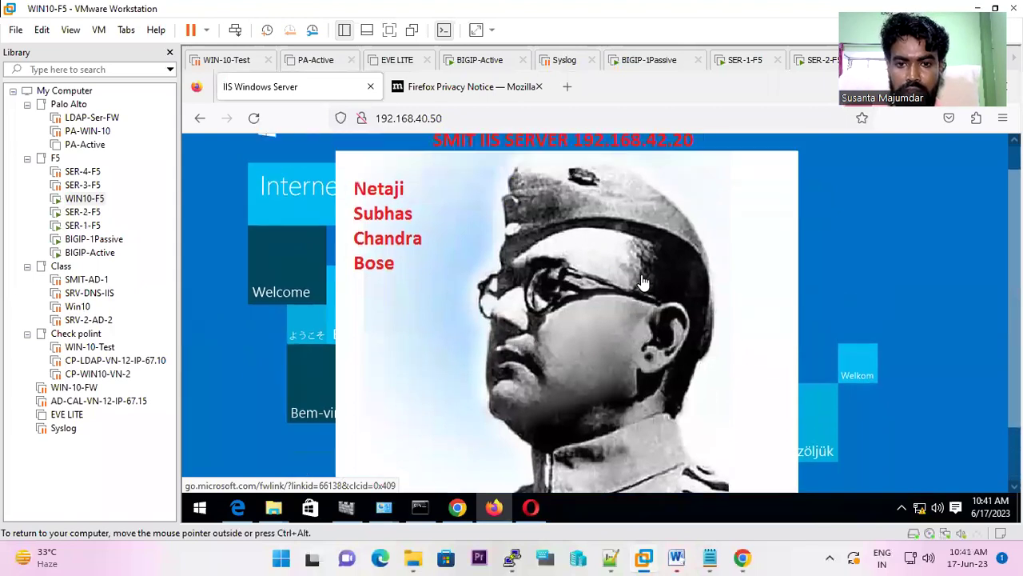
{"action": "scroll", "coordinate": [643, 281], "scroll_direction": "down", "scroll_amount": 2}
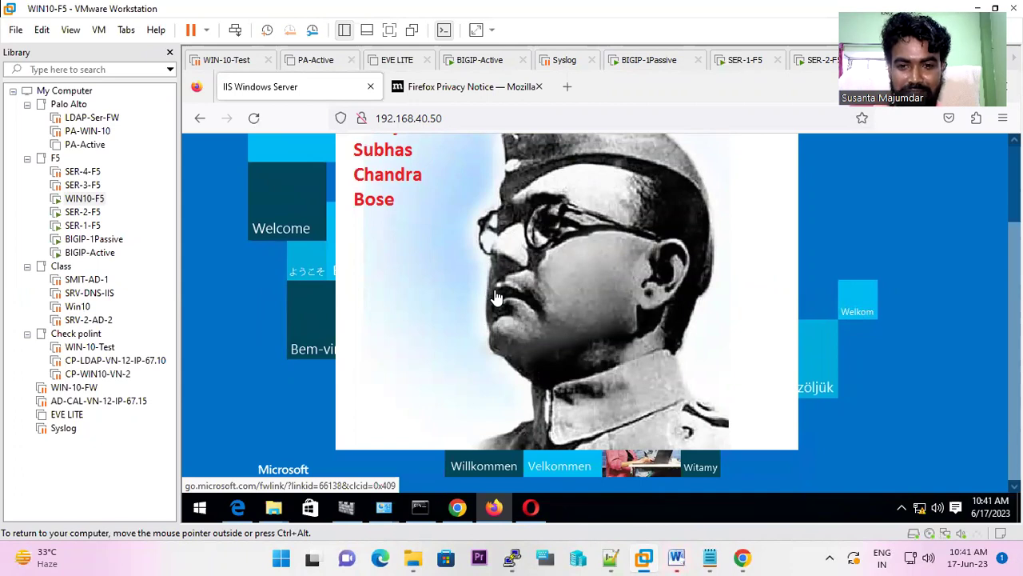
{"action": "scroll", "coordinate": [496, 298], "scroll_direction": "up", "scroll_amount": 2}
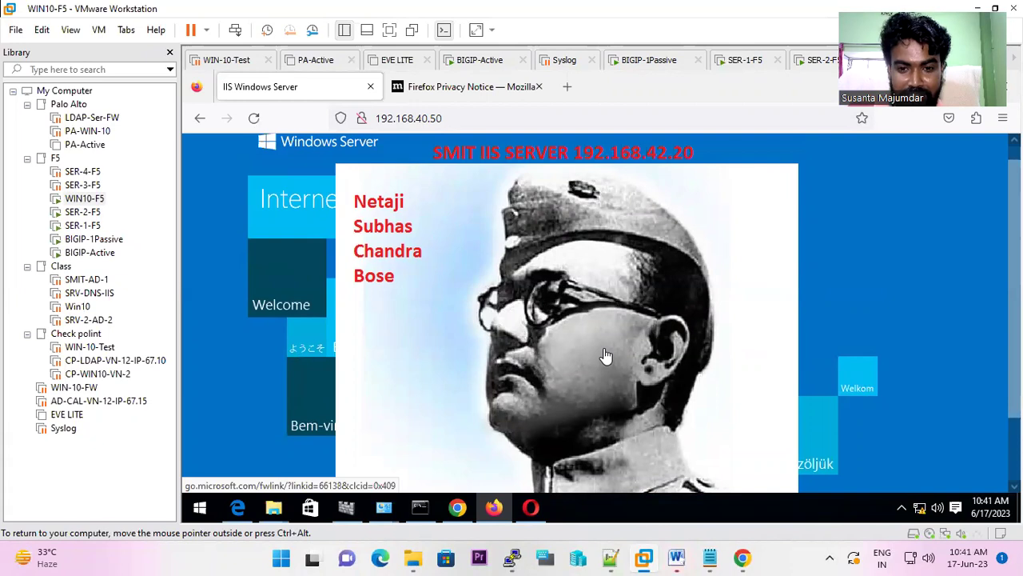
{"action": "scroll", "coordinate": [605, 356], "scroll_direction": "down", "scroll_amount": 2}
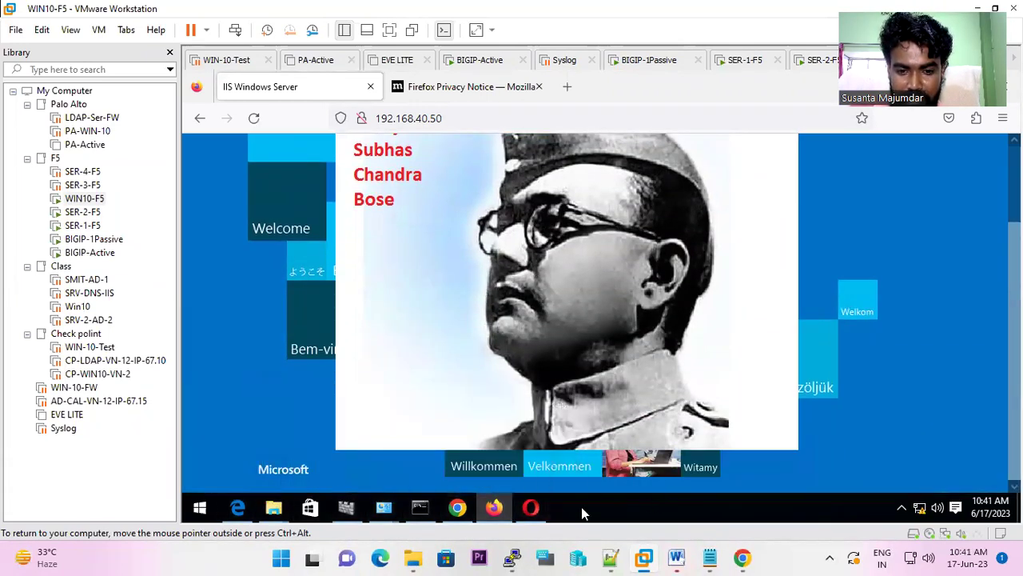
{"action": "mouse_move", "coordinate": [514, 553]}
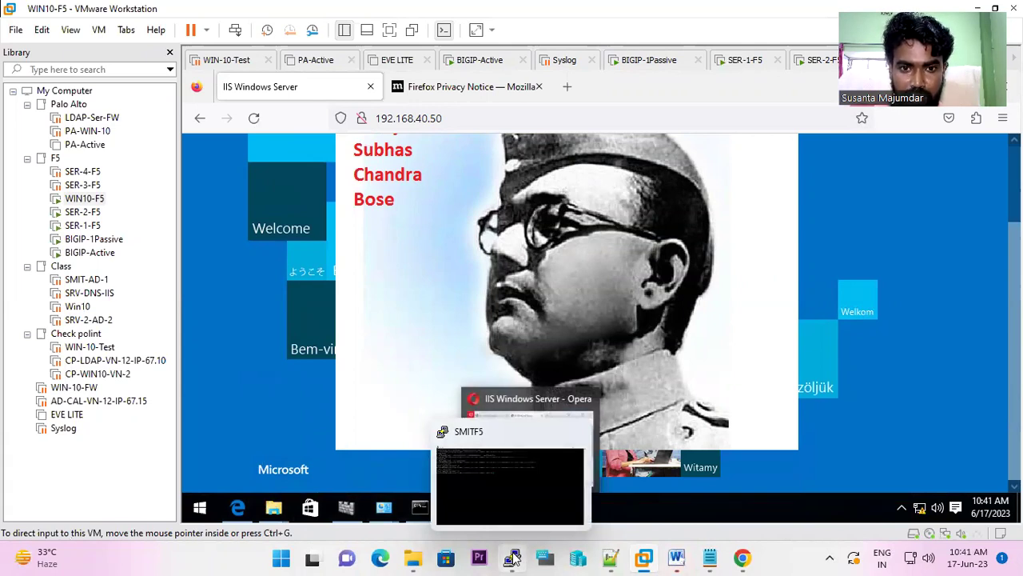
- Rerun the ss-client-addr lookup for 192.168.42.50 in the SMITF5 terminal
{"action": "left_click", "coordinate": [513, 557]}
{"action": "key", "text": "Up"}
{"action": "key", "text": "Return"}
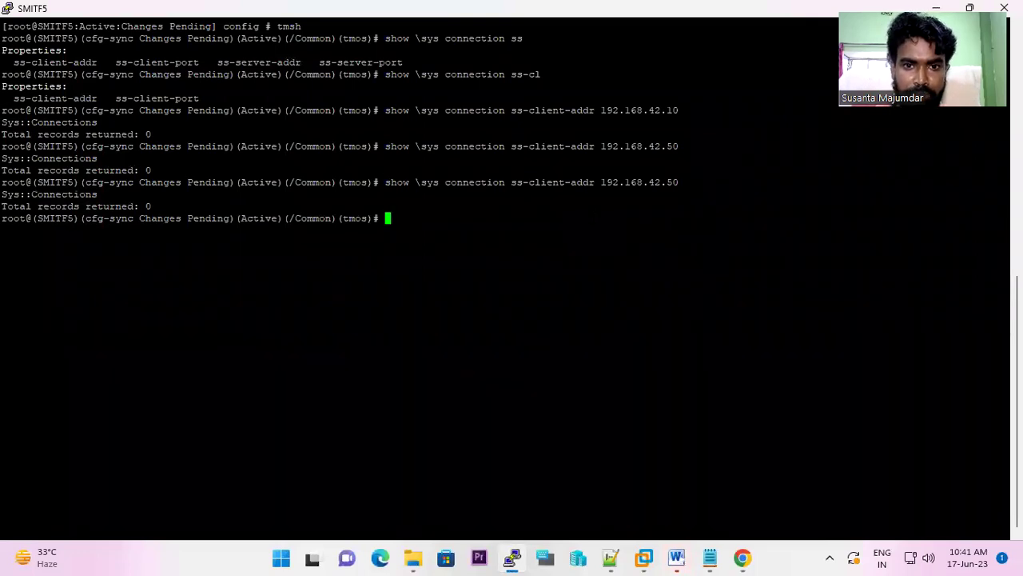
- Edit the query into a partial ss-server-addr 192.168. lookup and show the network map
{"action": "left_click_drag", "start_coordinate": [510, 110], "coordinate": [590, 111]}
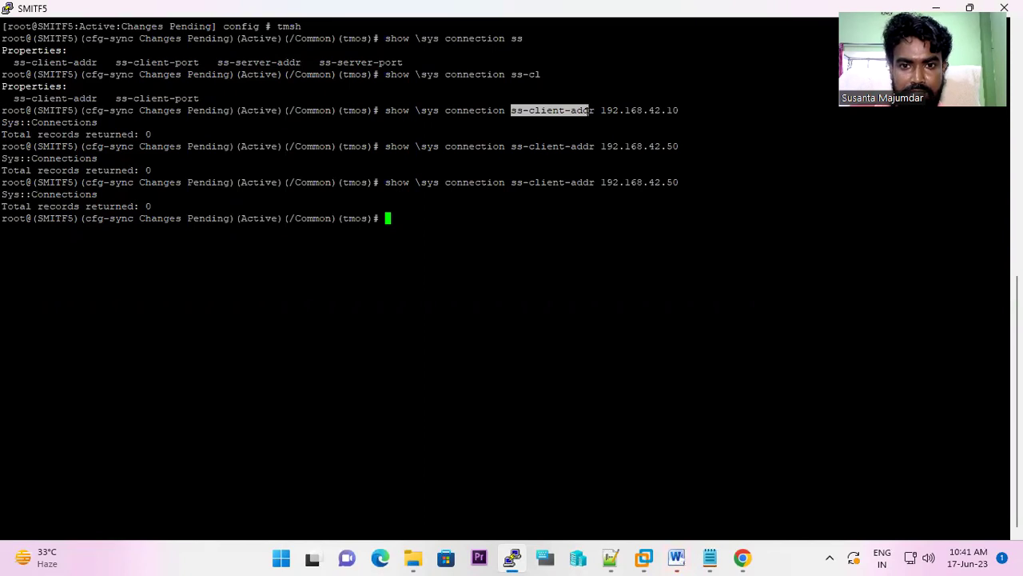
{"action": "key", "text": "Up"}
{"action": "key", "text": "BackSpace"}
{"action": "key", "text": "BackSpace"}
{"action": "key", "text": "BackSpace"}
{"action": "key", "text": "BackSpace"}
{"action": "key", "text": "BackSpace"}
{"action": "key", "text": "BackSpace"}
{"action": "key", "text": "BackSpace"}
{"action": "key", "text": "BackSpace"}
{"action": "key", "text": "BackSpace"}
{"action": "key", "text": "BackSpace"}
{"action": "key", "text": "BackSpace"}
{"action": "key", "text": "BackSpace"}
{"action": "key", "text": "BackSpace"}
{"action": "key", "text": "BackSpace"}
{"action": "key", "text": "BackSpace"}
{"action": "key", "text": "BackSpace"}
{"action": "key", "text": "BackSpace"}
{"action": "key", "text": "BackSpace"}
{"action": "key", "text": "BackSpace"}
{"action": "key", "text": "BackSpace"}
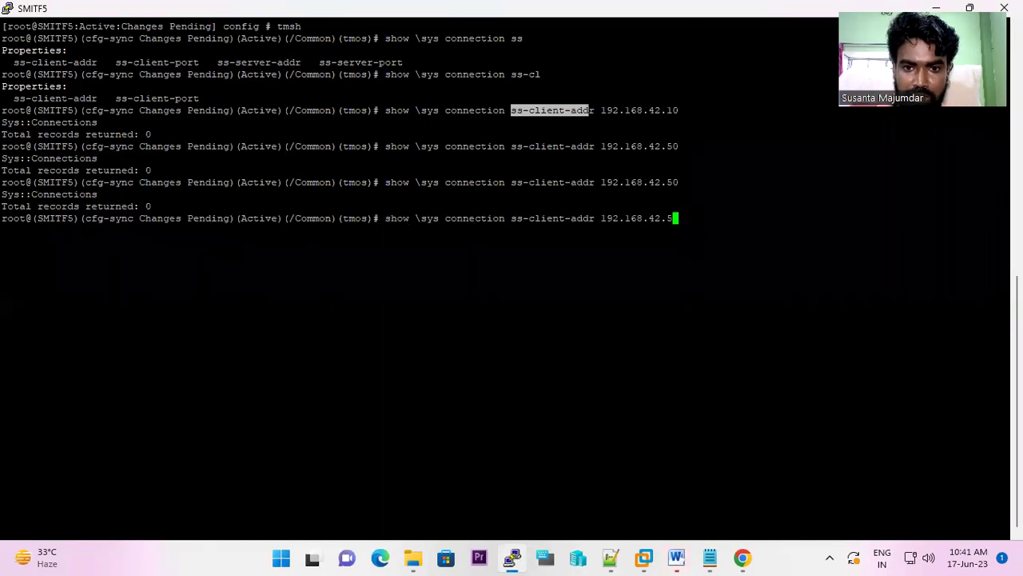
{"action": "key", "text": "BackSpace"}
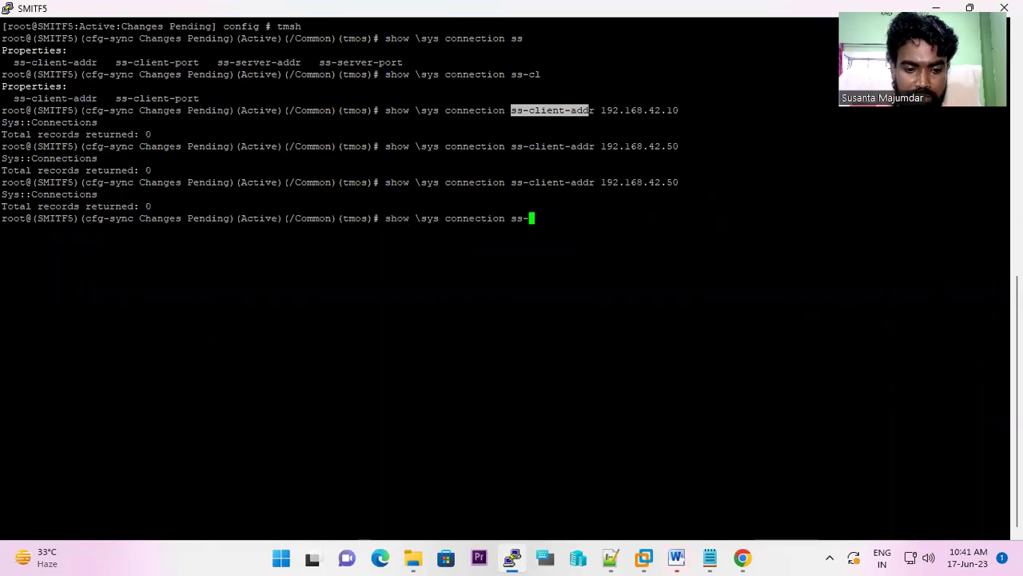
{"action": "type", "text": "s"}
{"action": "key", "text": "Tab"}
{"action": "type", "text": "addr"}
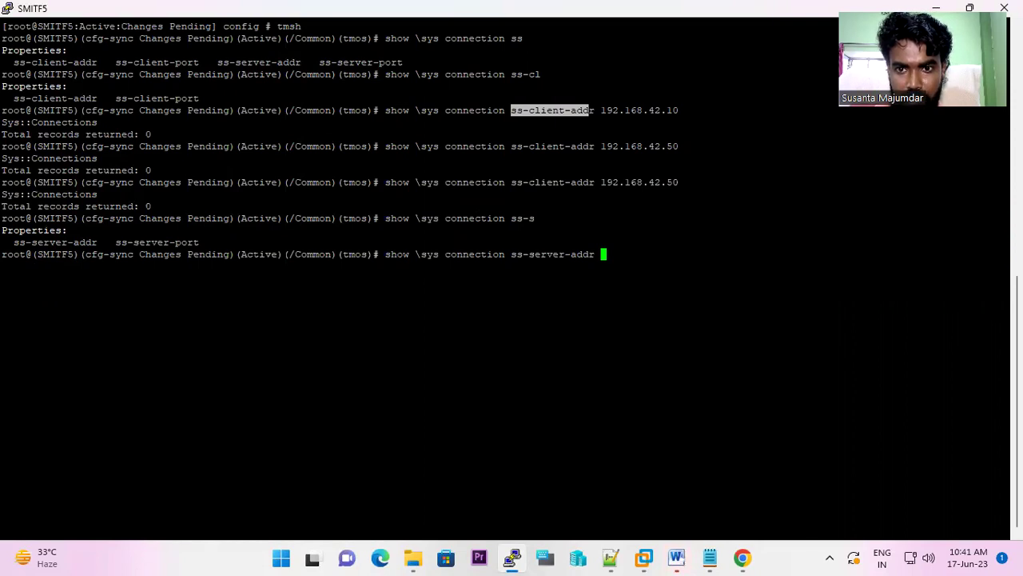
{"action": "type", "text": "1"}
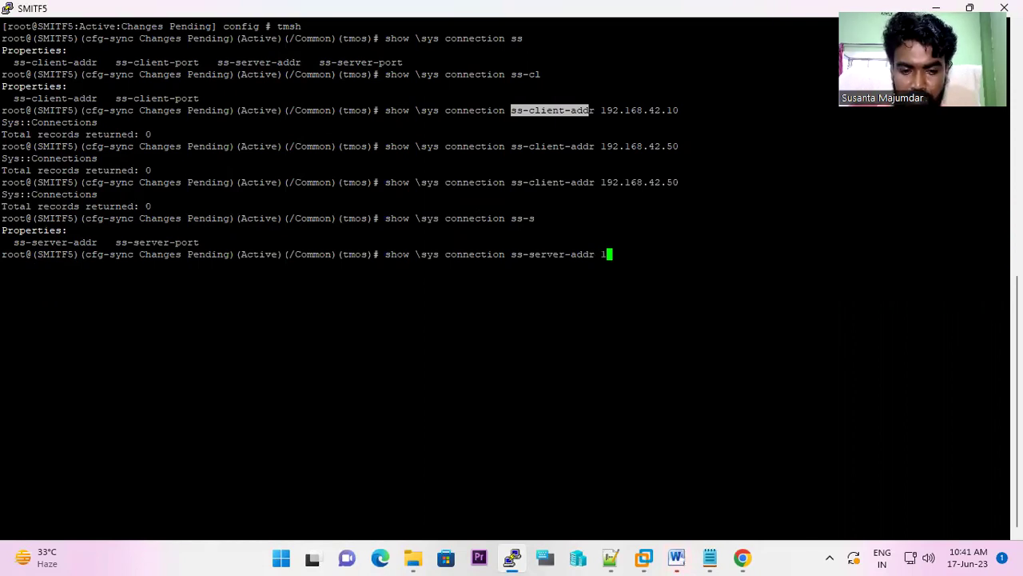
{"action": "type", "text": "92.168."}
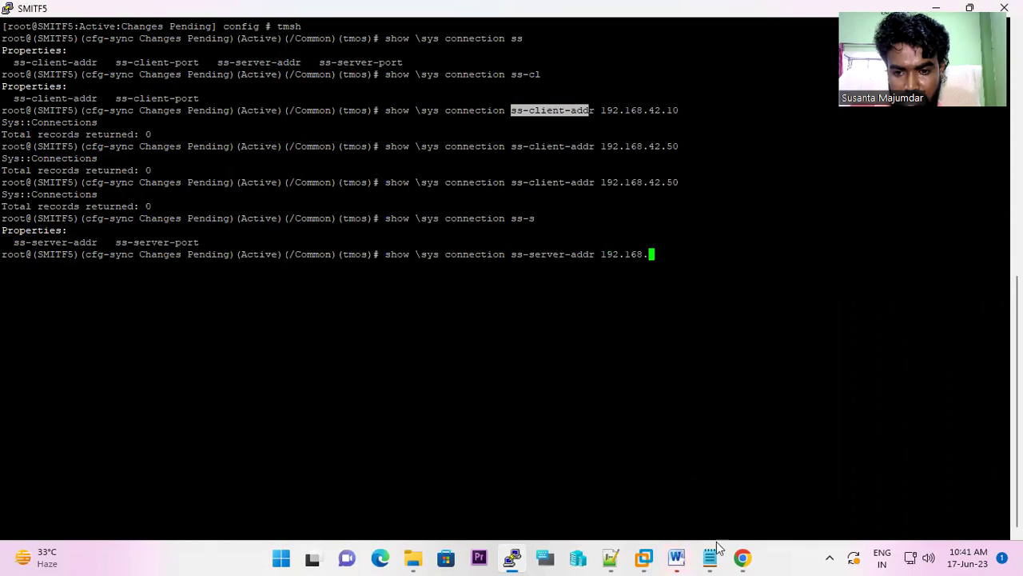
{"action": "left_click", "coordinate": [743, 558]}
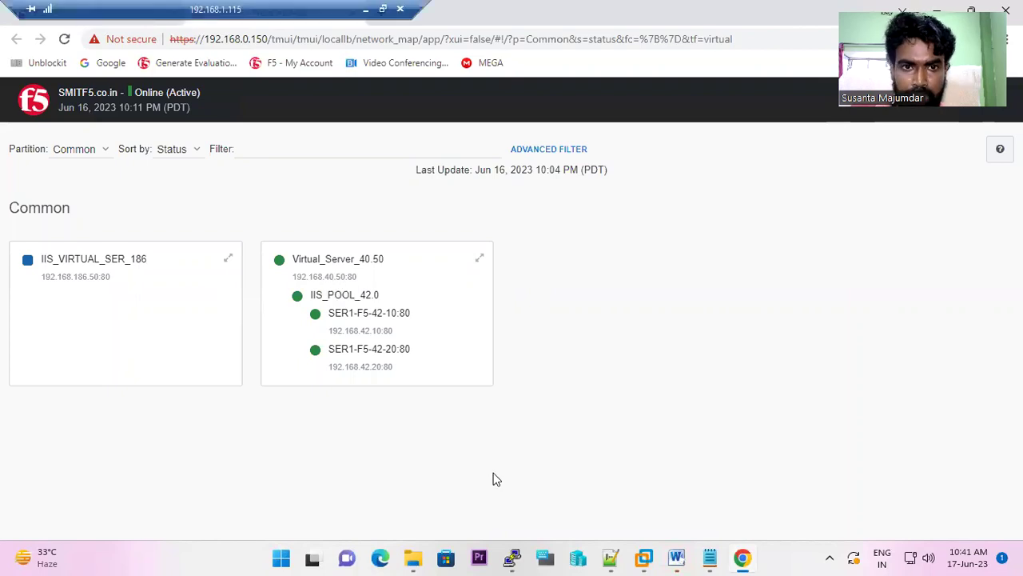
- Bring the SMITF5 terminal with the partial ss-server-addr query back to the front
{"action": "key", "text": "alt+Tab"}
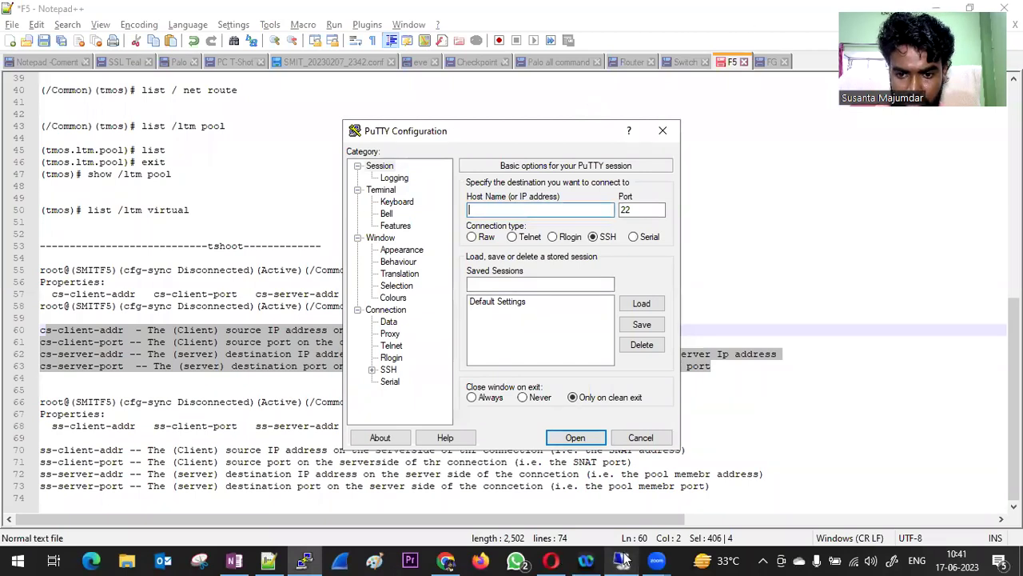
{"action": "left_click", "coordinate": [623, 559]}
{"action": "left_click", "coordinate": [512, 557]}
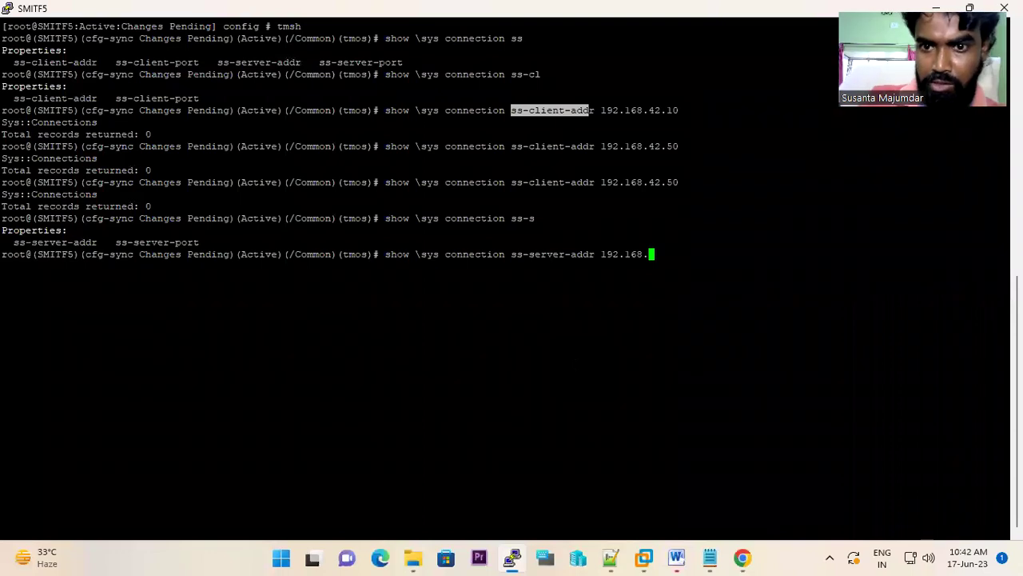
- Run ss-server-addr lookups for 192.168.40.50 (0 records) and pool member 192.168.42.10
{"action": "type", "text": "40.50"}
{"action": "key", "text": "Return"}
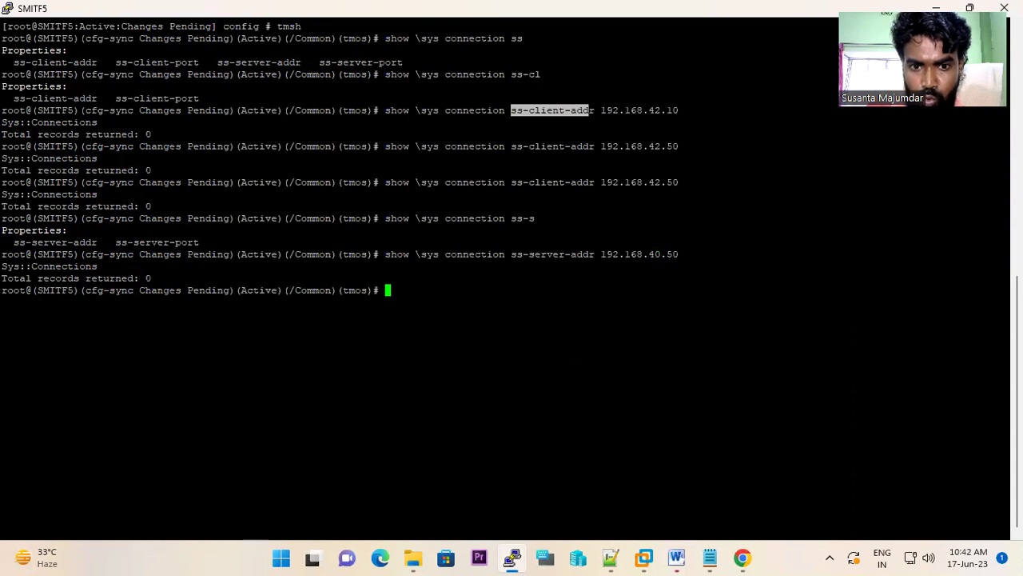
{"action": "key", "text": "Up"}
{"action": "key", "text": "BackSpace"}
{"action": "key", "text": "BackSpace"}
{"action": "key", "text": "BackSpace"}
{"action": "key", "text": "BackSpace"}
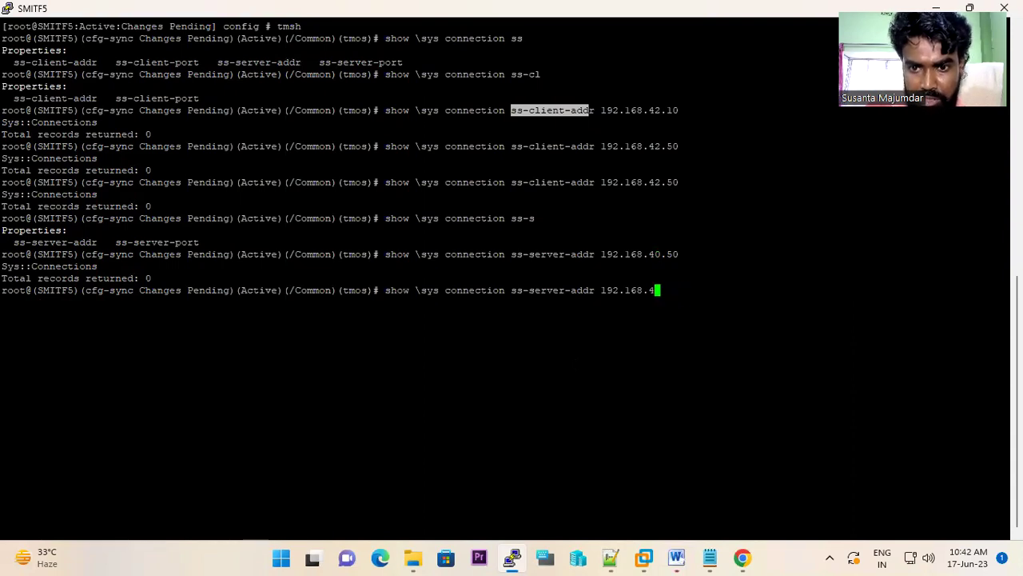
{"action": "type", "text": "2.10"}
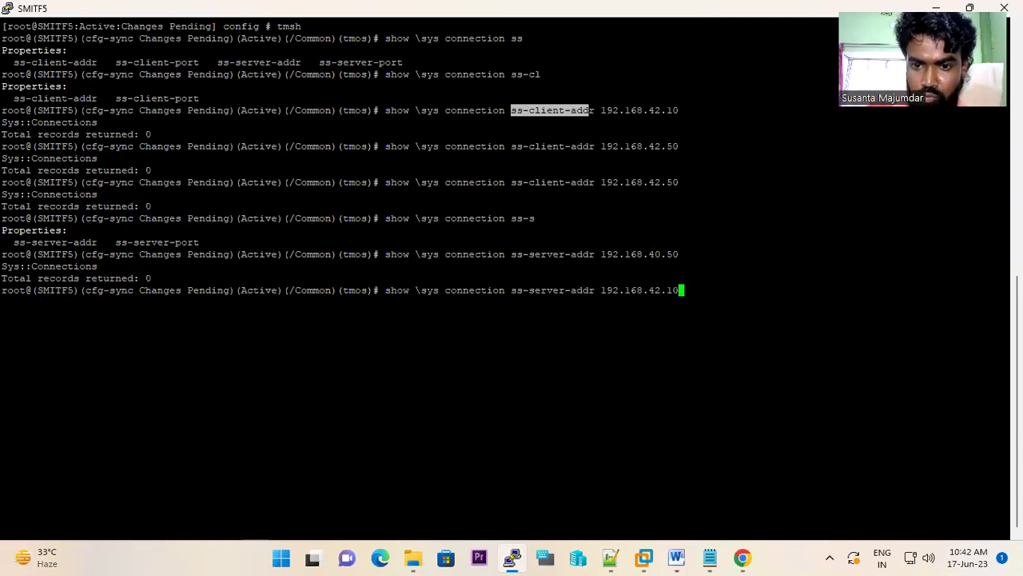
{"action": "key", "text": "Return"}
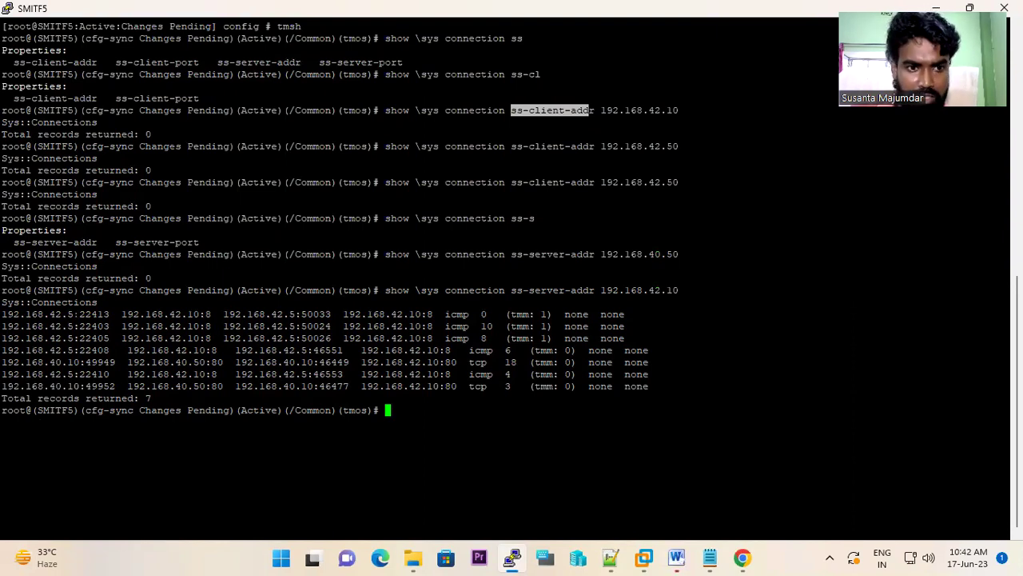
{"action": "left_click_drag", "start_coordinate": [2, 315], "coordinate": [75, 314]}
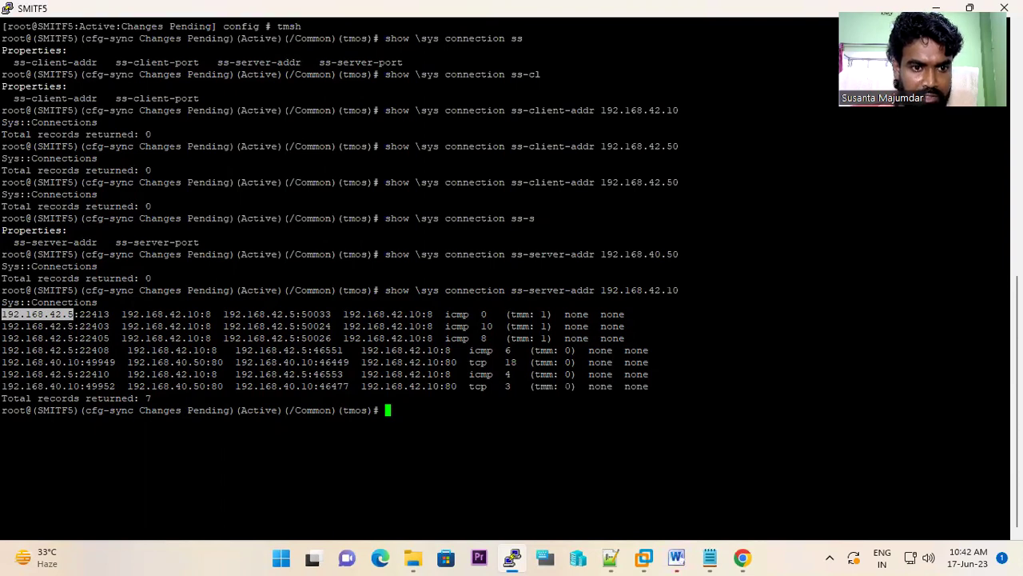
{"action": "left_click_drag", "start_coordinate": [121, 315], "coordinate": [198, 326]}
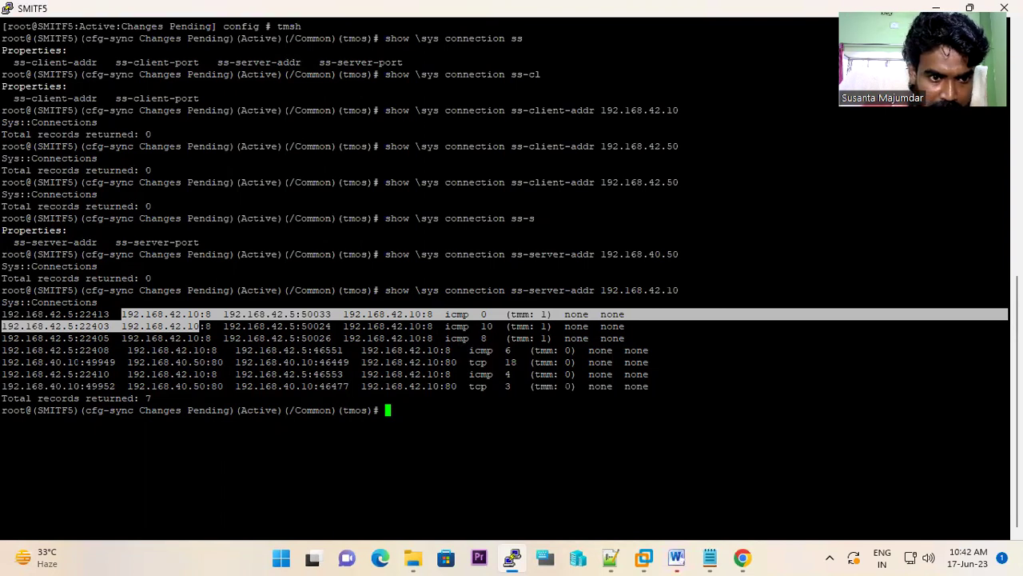
{"action": "left_click_drag", "start_coordinate": [2, 363], "coordinate": [78, 362]}
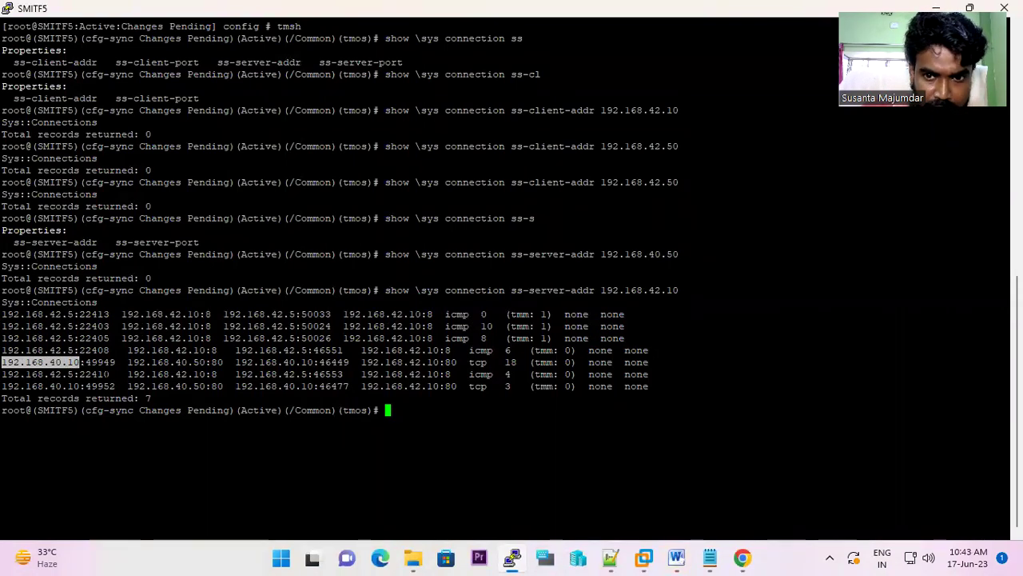
{"action": "left_click_drag", "start_coordinate": [121, 362], "coordinate": [206, 362]}
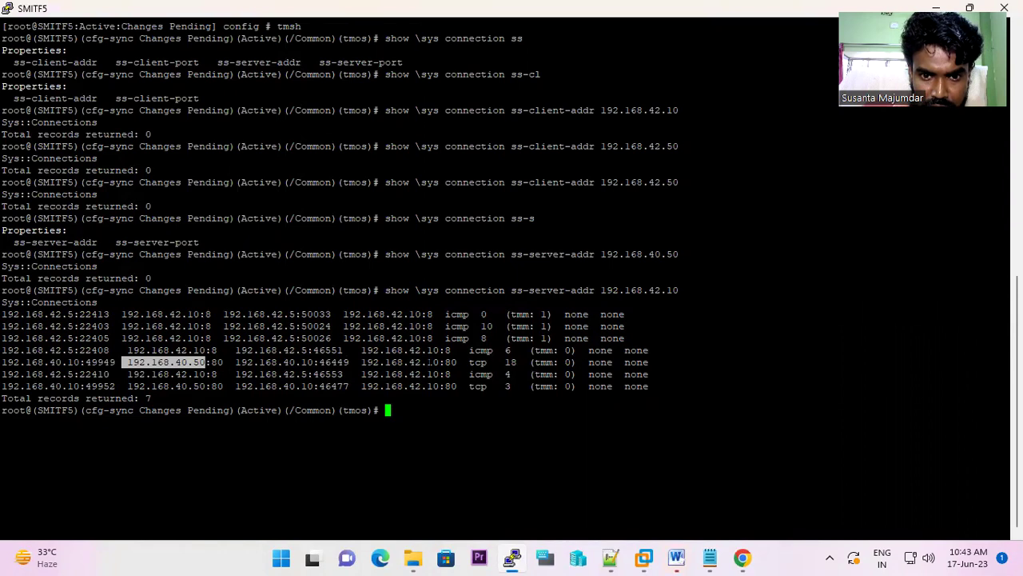
{"action": "left_click_drag", "start_coordinate": [356, 362], "coordinate": [426, 363]}
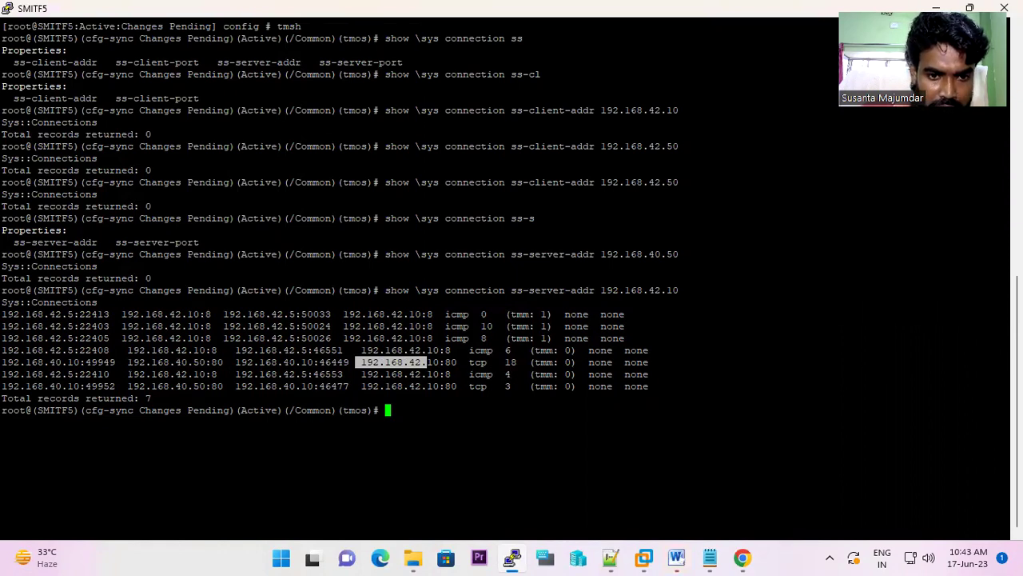
- Run the ss-server-addr lookup for 192.168.42.20 (5 records) and mark client address 192.168.42.5
{"action": "left_click", "coordinate": [747, 558]}
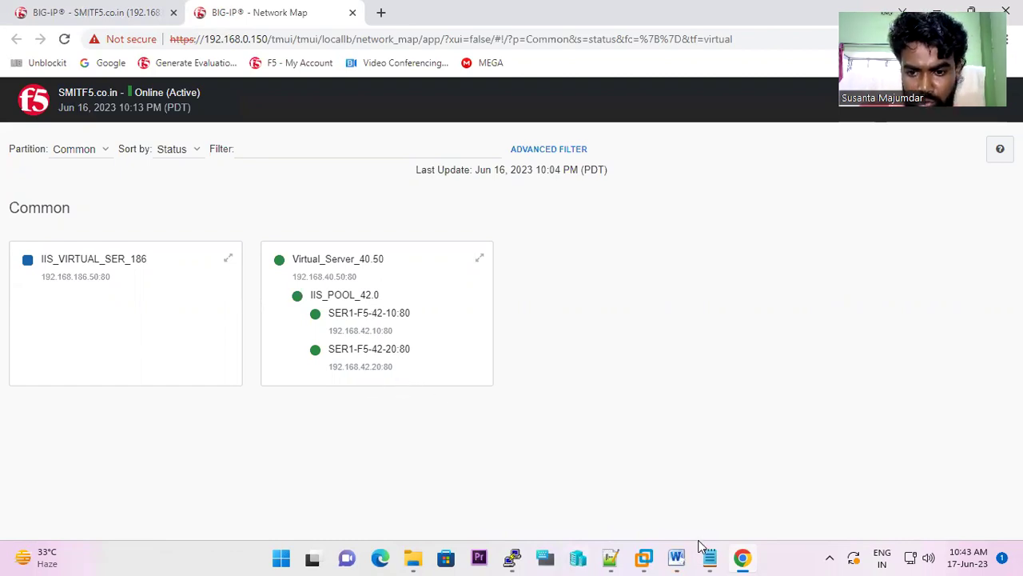
{"action": "left_click", "coordinate": [512, 557]}
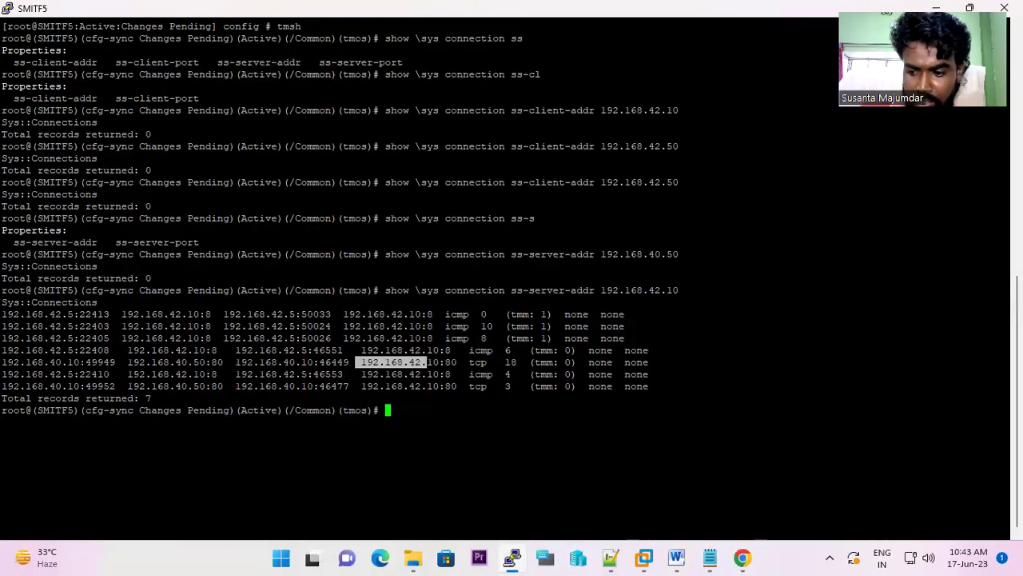
{"action": "key", "text": "Up"}
{"action": "key", "text": "BackSpace"}
{"action": "key", "text": "BackSpace"}
{"action": "type", "text": "20"}
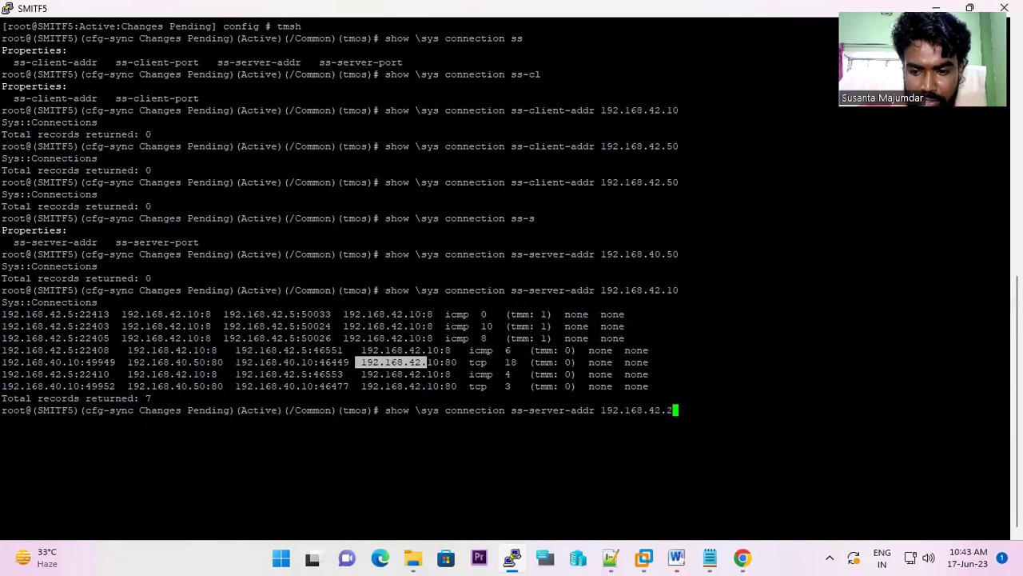
{"action": "key", "text": "Return"}
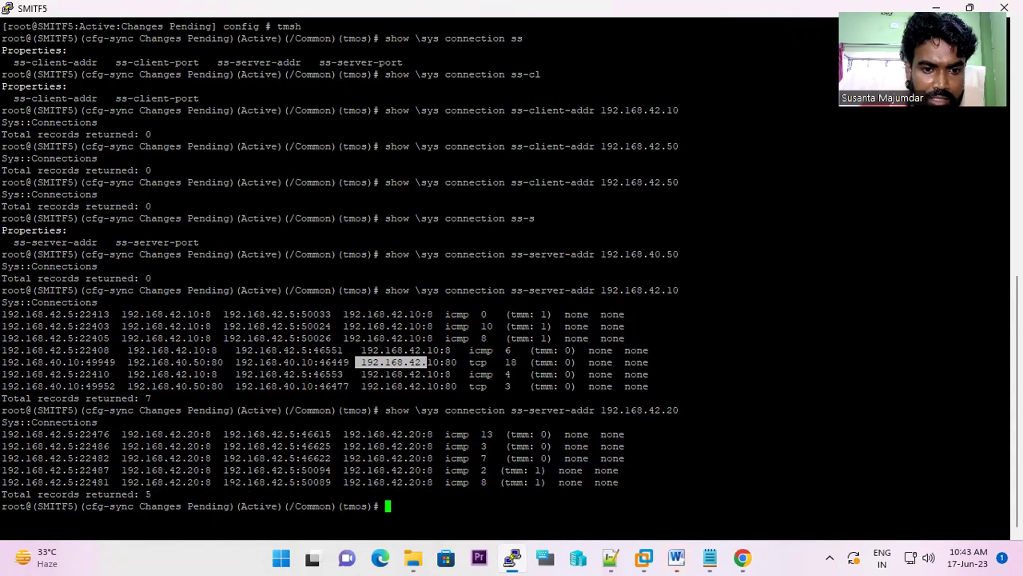
{"action": "left_click_drag", "start_coordinate": [224, 482], "coordinate": [295, 482]}
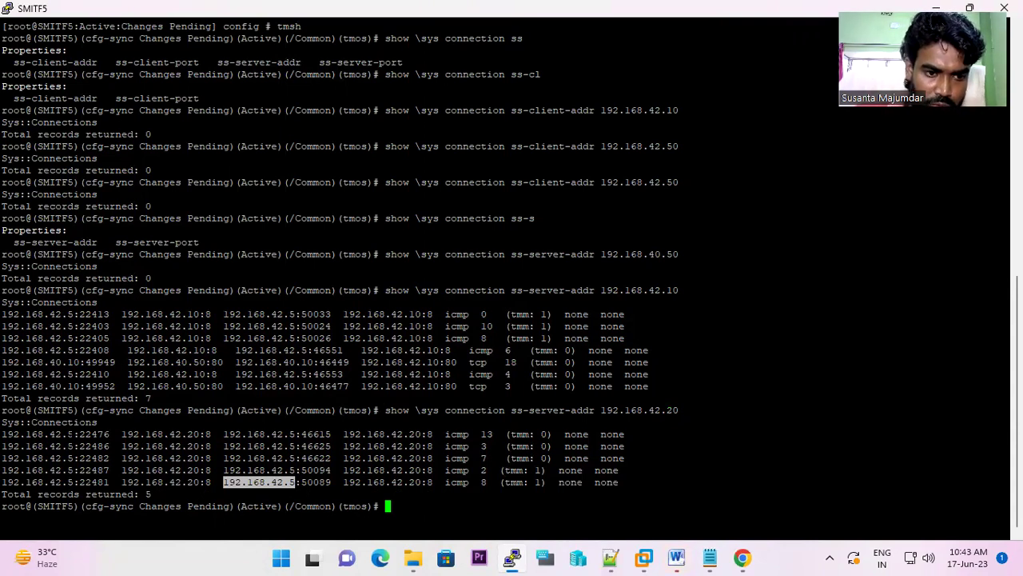
- Bring the BIG-IP Configuration Utility forward and view the Network Interfaces and Self IPs lists
{"action": "mouse_move", "coordinate": [747, 558]}
{"action": "left_click", "coordinate": [742, 557]}
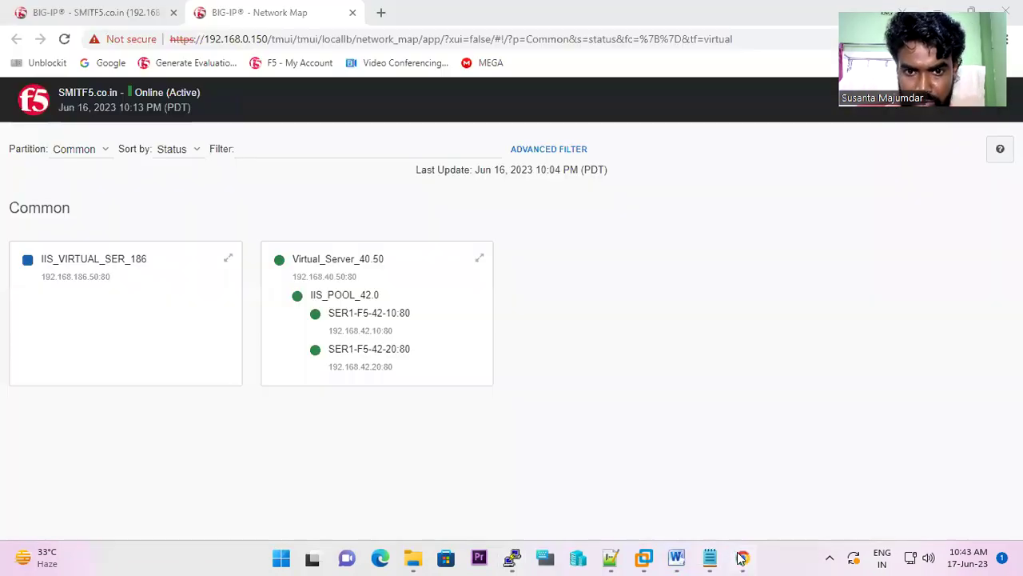
{"action": "left_click", "coordinate": [135, 13]}
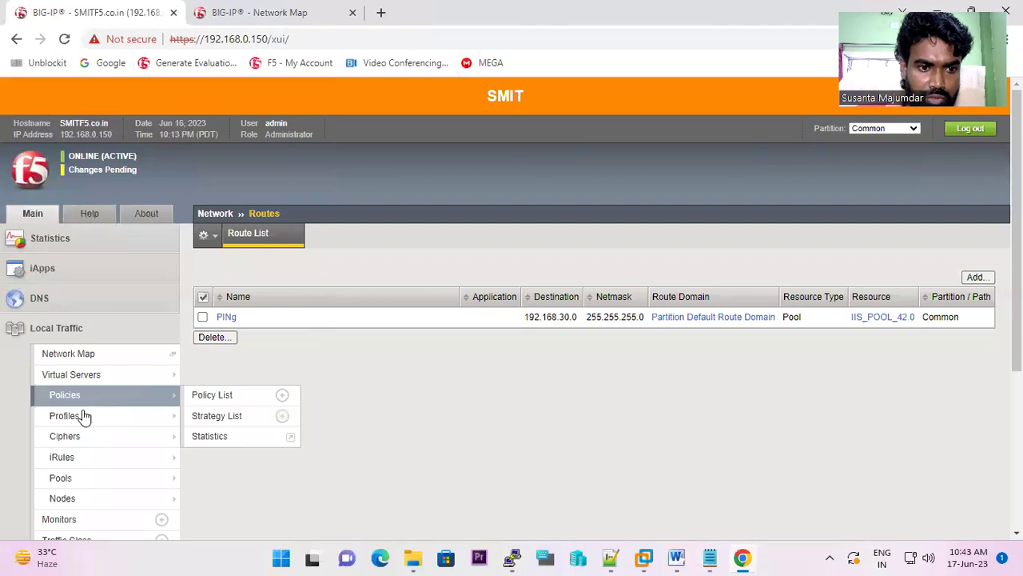
{"action": "mouse_move", "coordinate": [94, 406]}
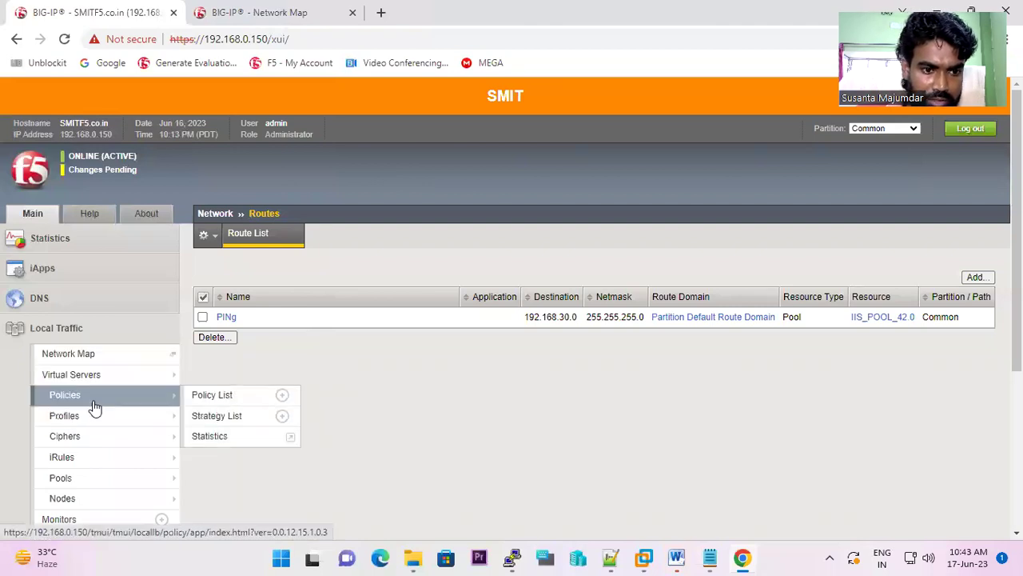
{"action": "left_click", "coordinate": [86, 342]}
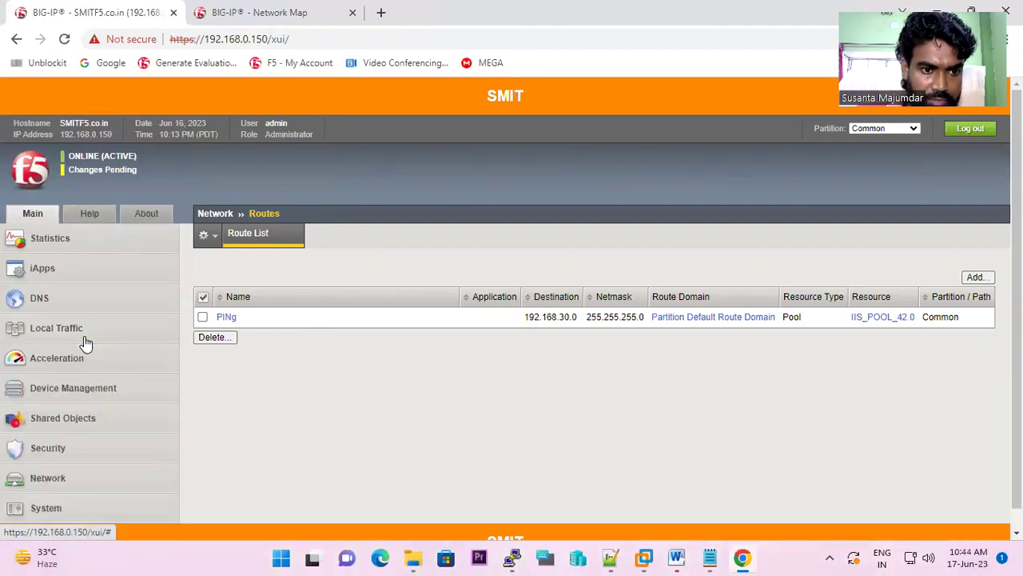
{"action": "left_click", "coordinate": [47, 478]}
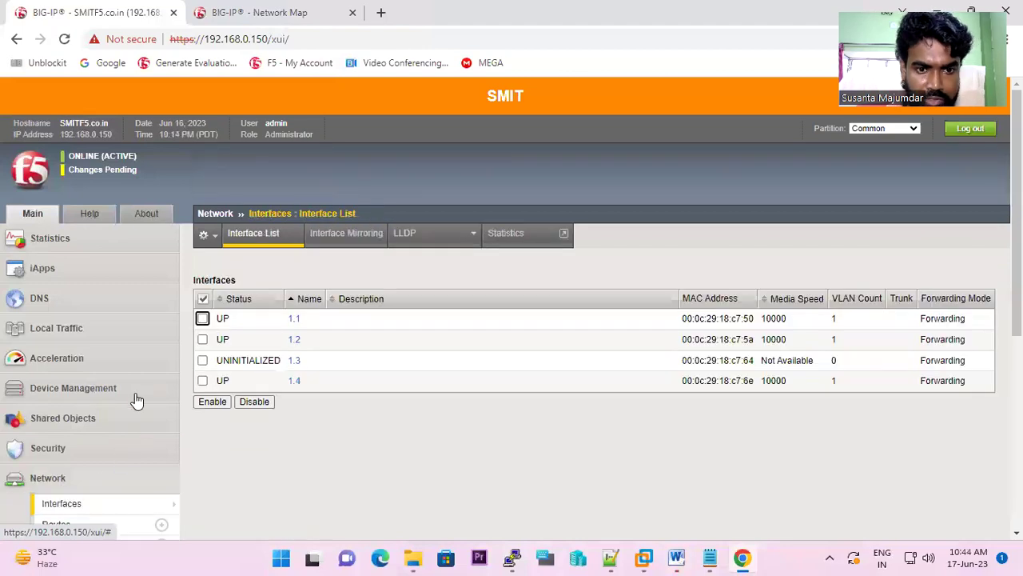
{"action": "scroll", "coordinate": [131, 378], "scroll_direction": "down", "scroll_amount": 5}
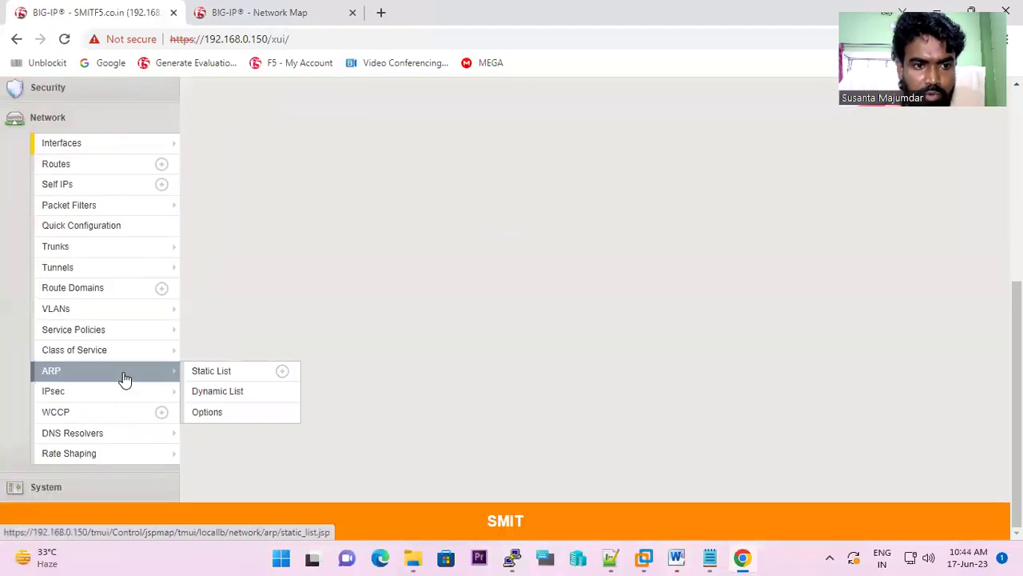
{"action": "left_click", "coordinate": [64, 187]}
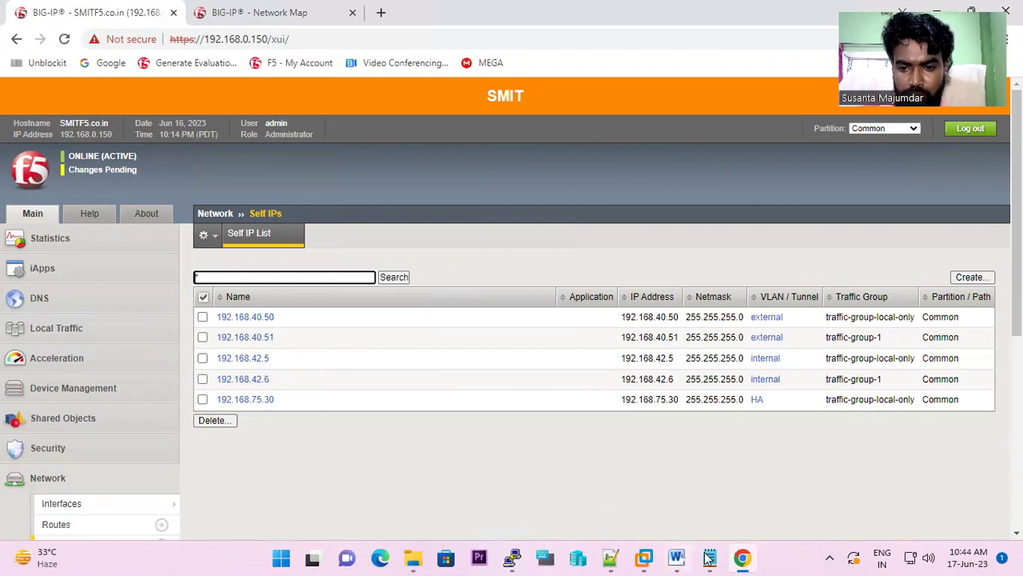
- Open node SER1-F5-42-10 (192.168.42.10) from the Local Traffic Nodes list
{"action": "mouse_move", "coordinate": [710, 558]}
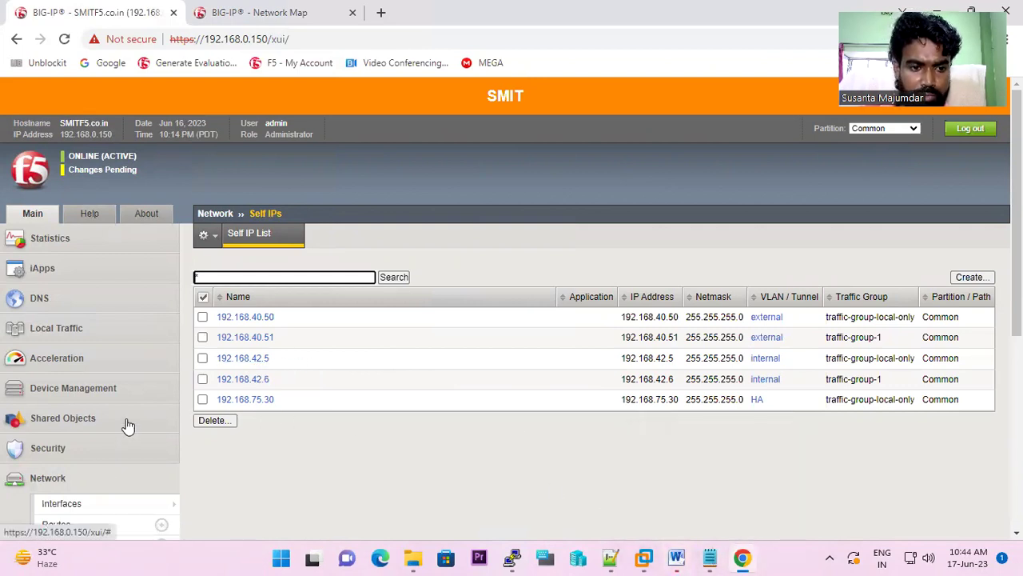
{"action": "scroll", "coordinate": [80, 336], "scroll_direction": "down", "scroll_amount": 5}
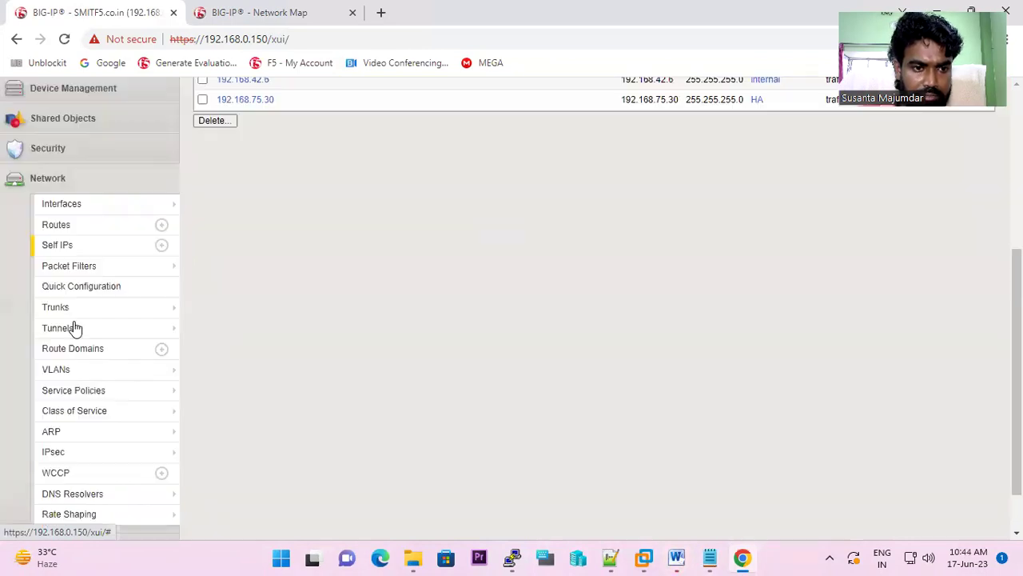
{"action": "mouse_move", "coordinate": [84, 328]}
{"action": "scroll", "coordinate": [80, 294], "scroll_direction": "up", "scroll_amount": 5}
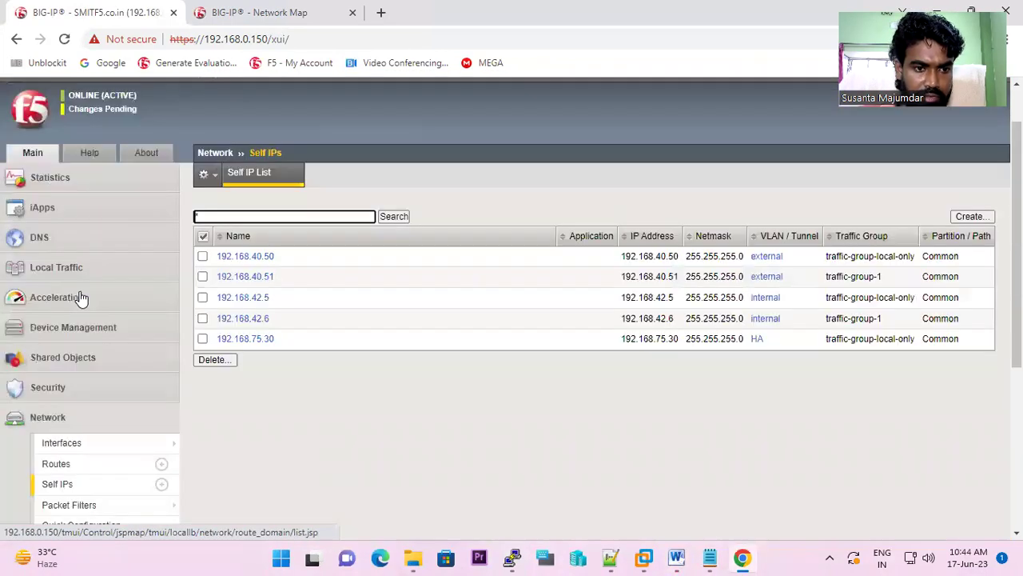
{"action": "left_click", "coordinate": [51, 328]}
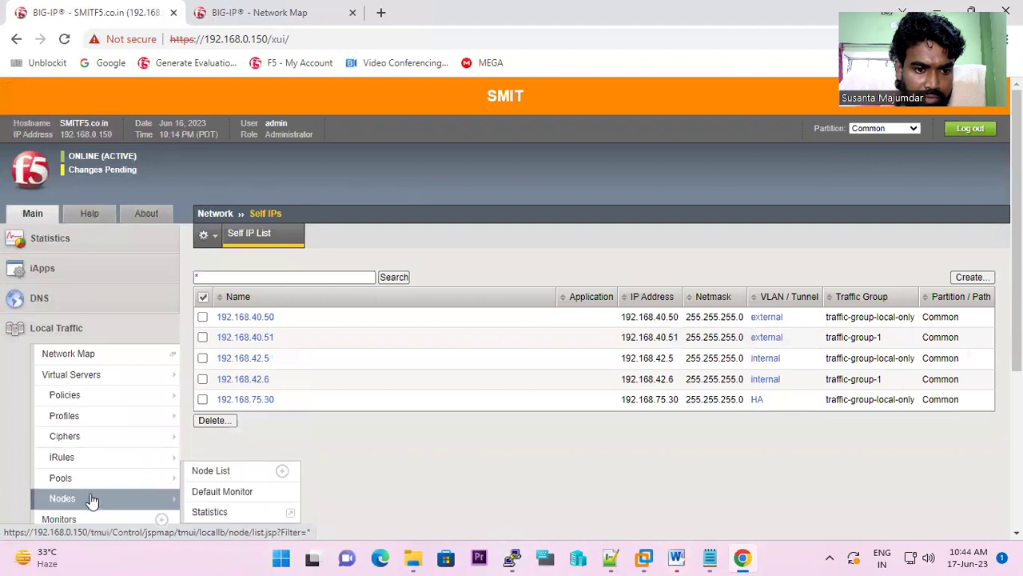
{"action": "left_click", "coordinate": [90, 498]}
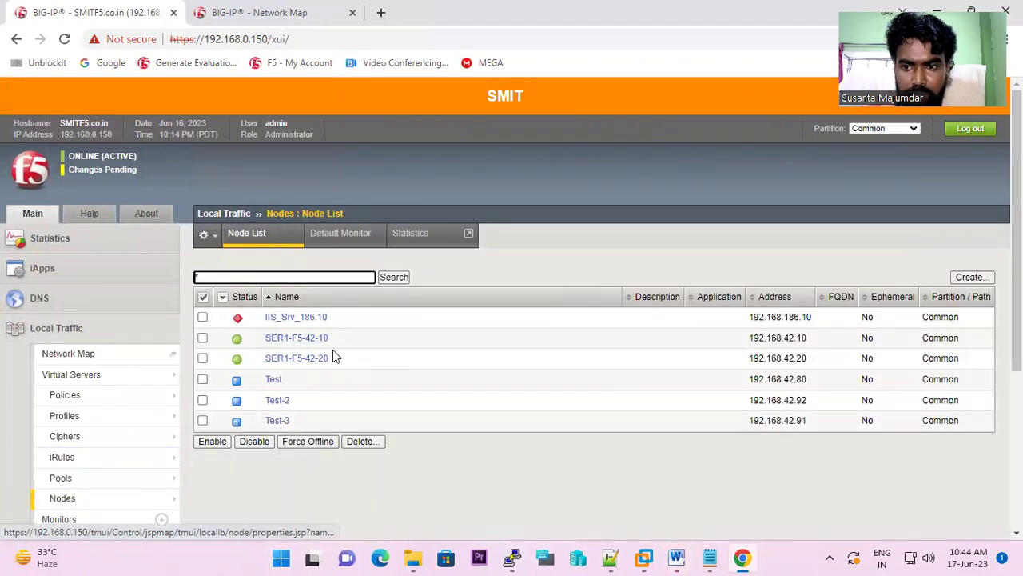
{"action": "left_click", "coordinate": [303, 339]}
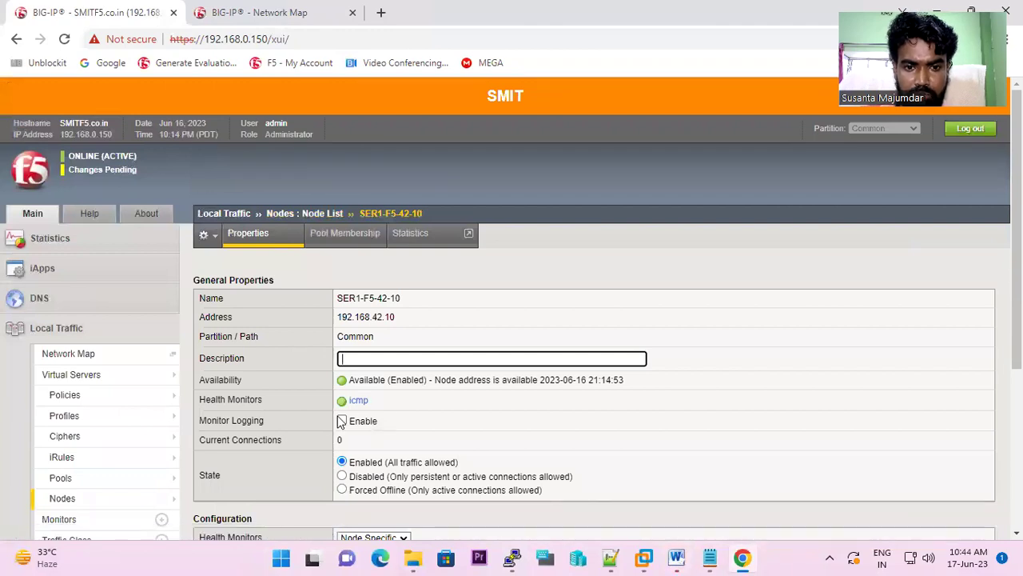
- Rerun the tmsh ss-server-addr query for 192.168.42.20 and highlight its 6 icmp records
{"action": "left_click", "coordinate": [514, 557]}
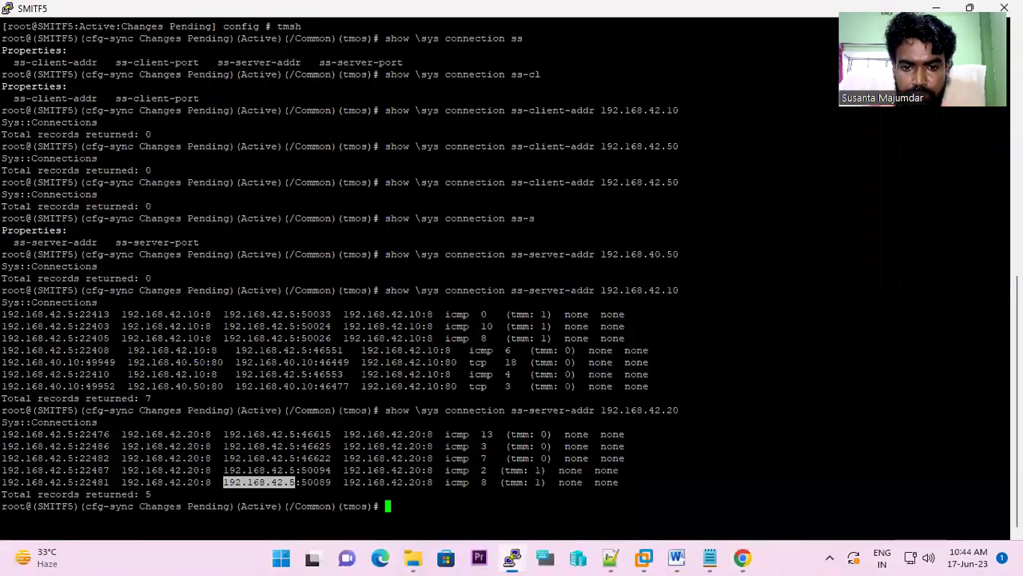
{"action": "key", "text": "Up"}
{"action": "key", "text": "Return"}
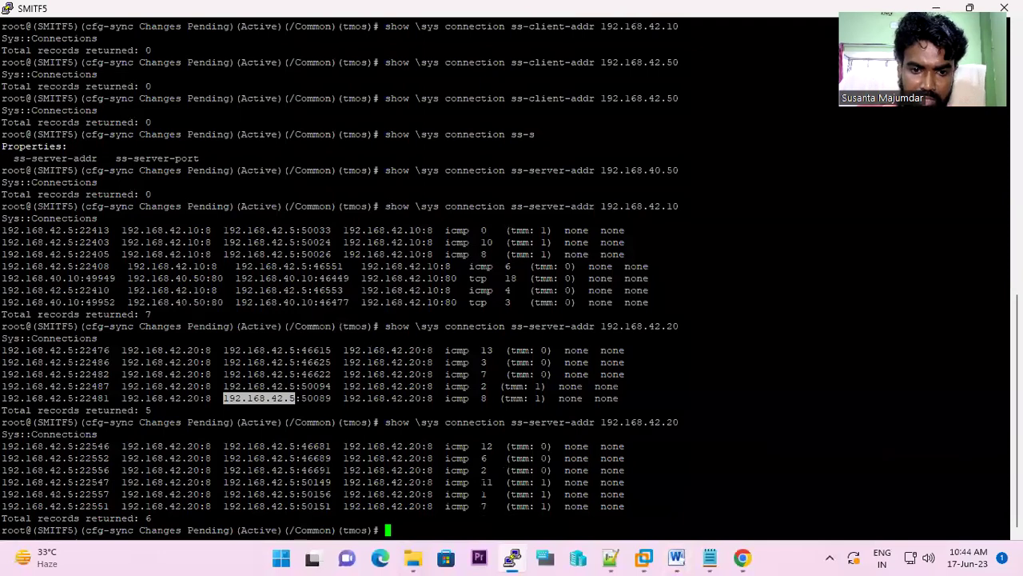
{"action": "left_click_drag", "start_coordinate": [474, 506], "coordinate": [439, 450]}
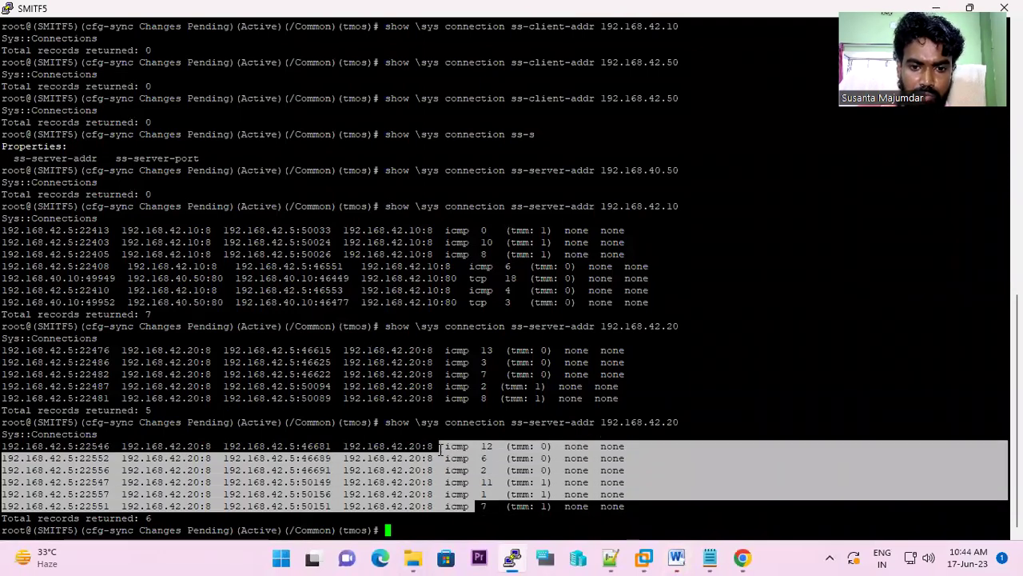
{"action": "left_click_drag", "start_coordinate": [2, 446], "coordinate": [640, 504]}
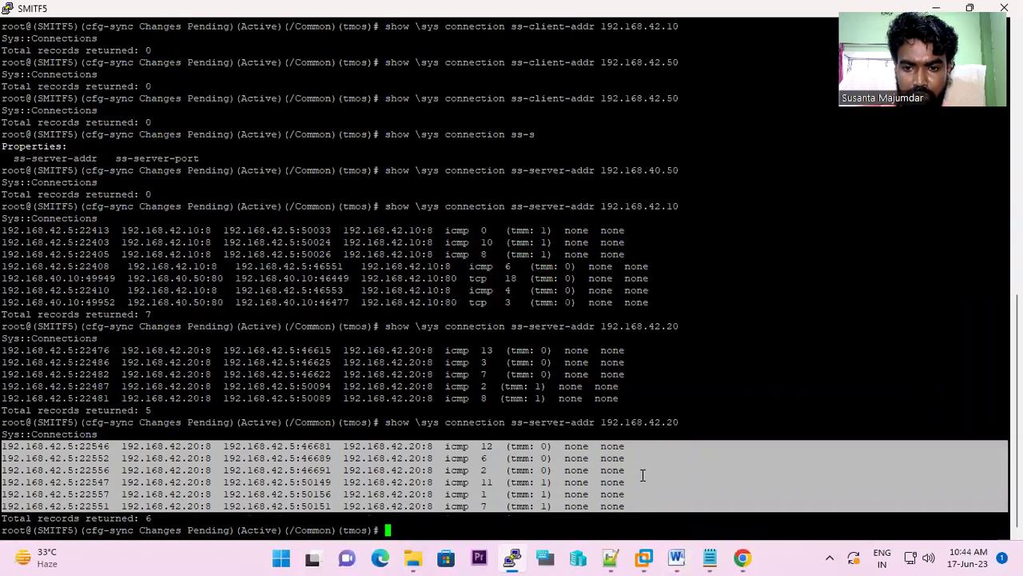
- Rerun the connection query for 192.168.42.10, which returns 5 records
{"action": "key", "text": "Up"}
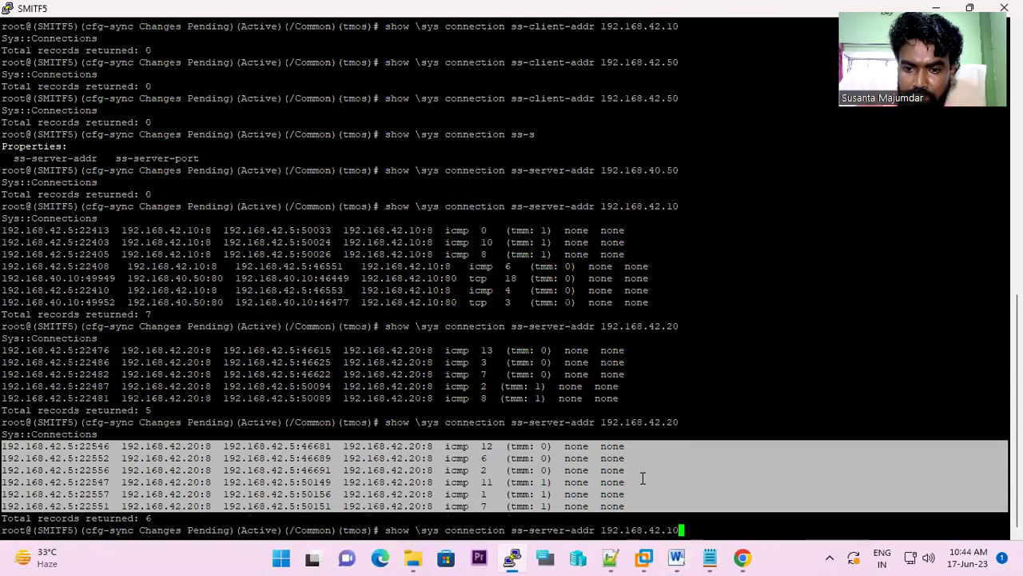
{"action": "key", "text": "Return"}
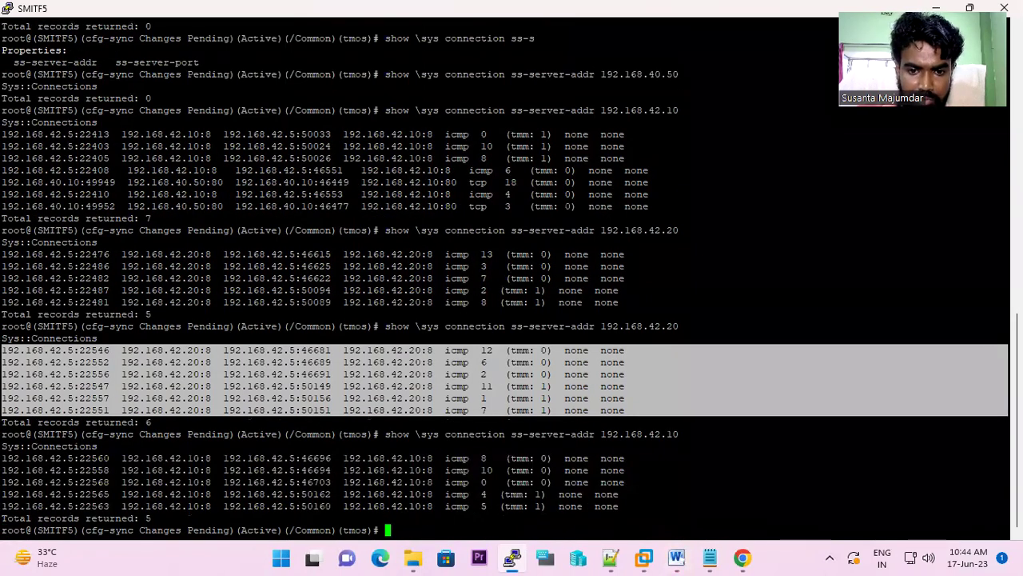
{"action": "right_click", "coordinate": [650, 558]}
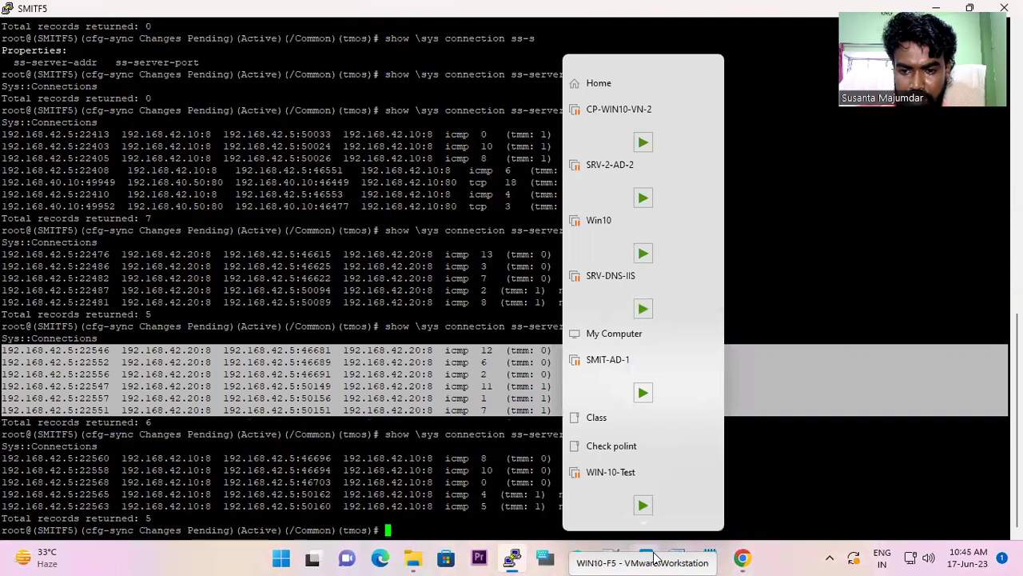
{"action": "left_click", "coordinate": [596, 88]}
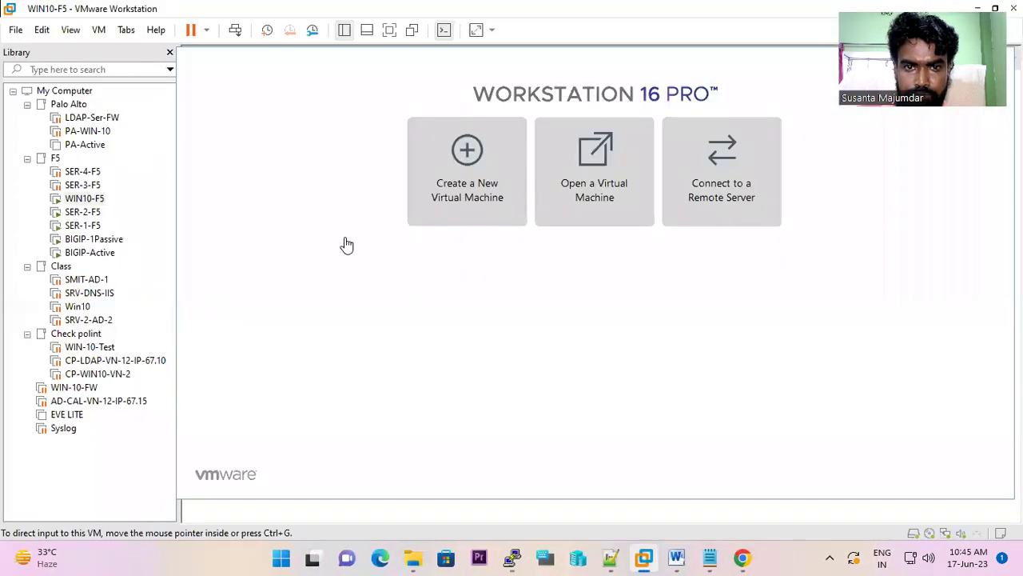
{"action": "left_click", "coordinate": [81, 200]}
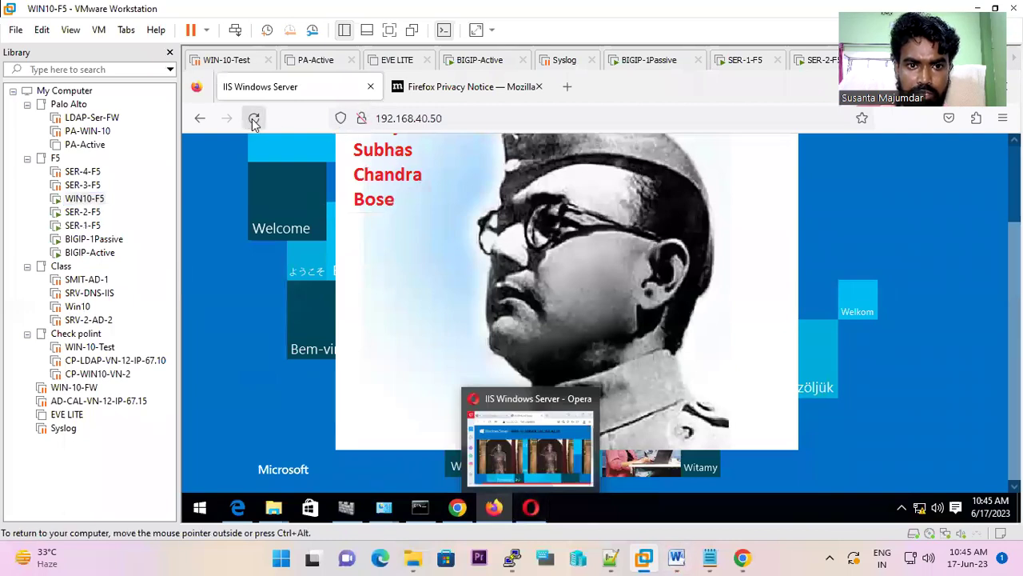
{"action": "left_click", "coordinate": [254, 120]}
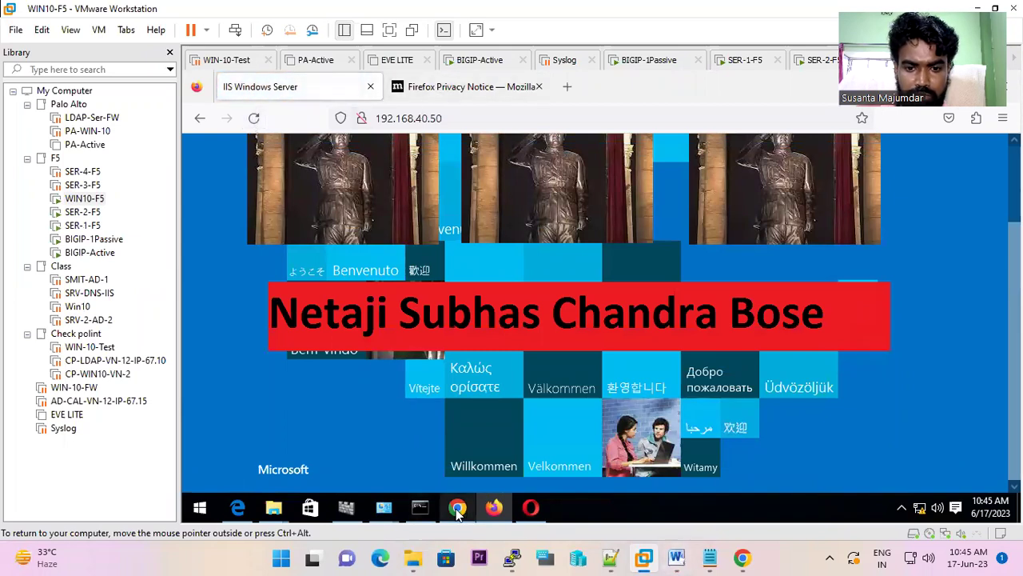
{"action": "left_click", "coordinate": [458, 509]}
{"action": "left_click", "coordinate": [246, 109]}
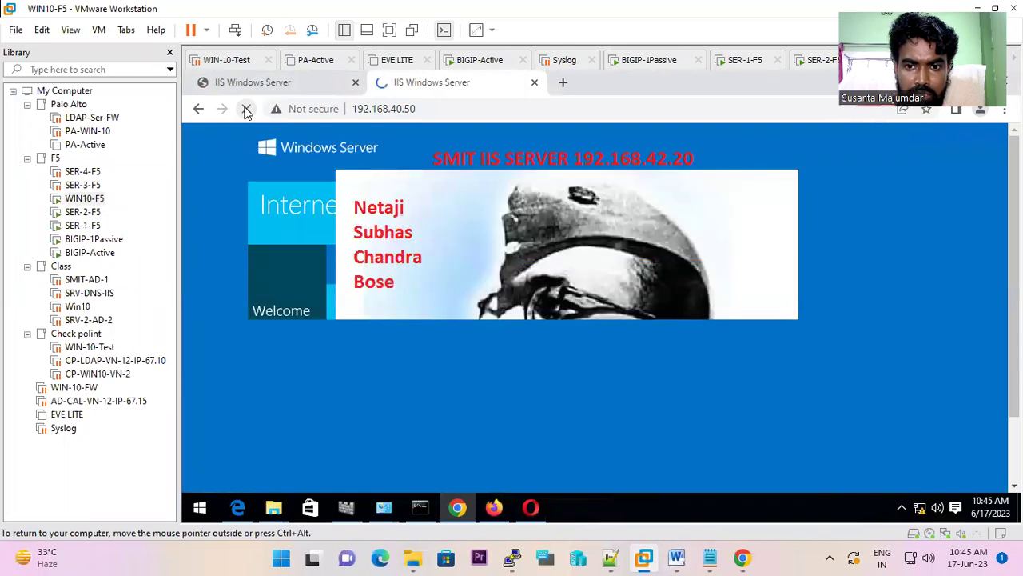
- Reload the site twice in Opera and move its window aside to reveal Chrome's page
{"action": "left_click", "coordinate": [530, 508]}
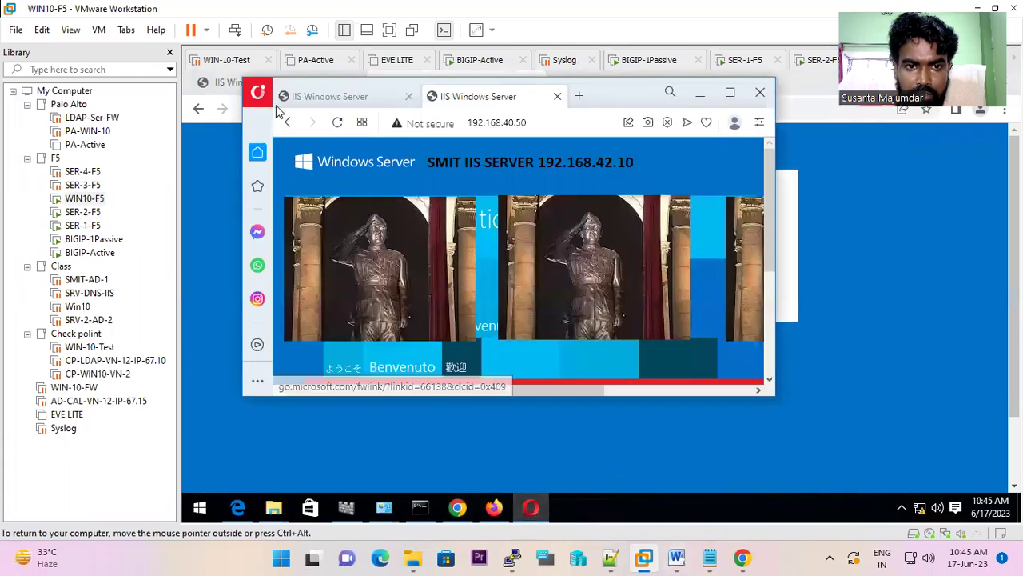
{"action": "left_click", "coordinate": [336, 125]}
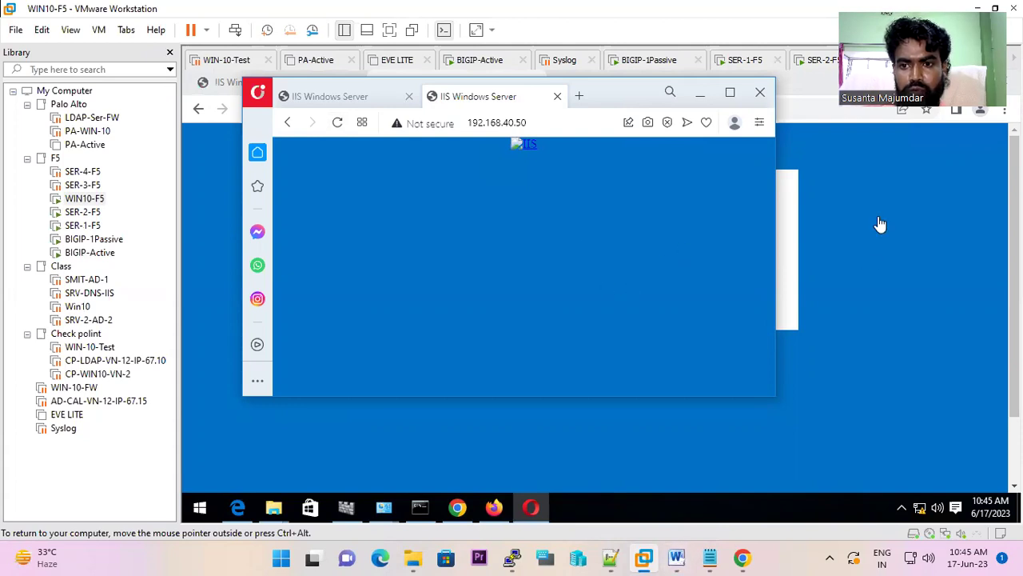
{"action": "left_click", "coordinate": [335, 124]}
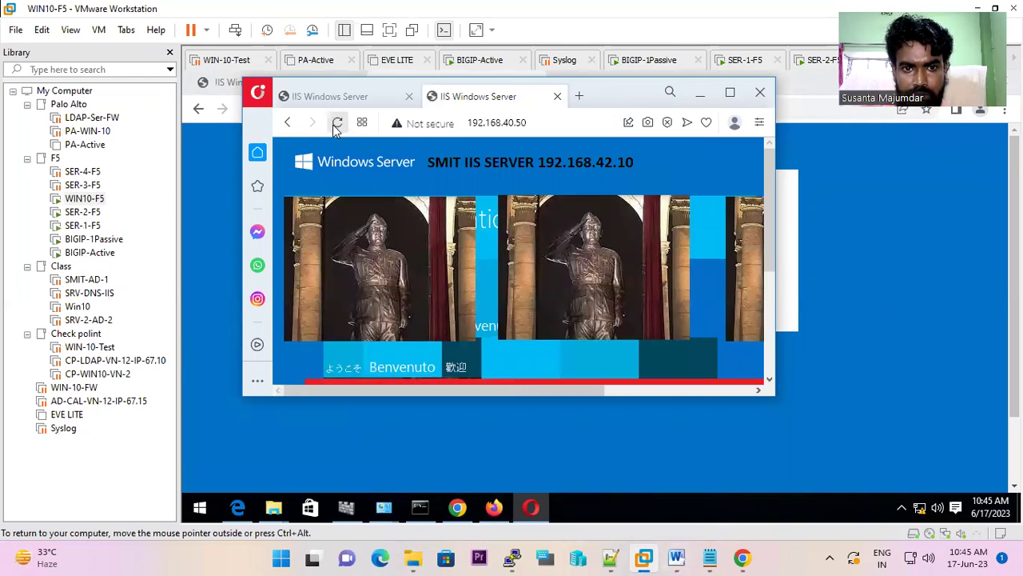
{"action": "left_click_drag", "start_coordinate": [625, 99], "coordinate": [616, 190]}
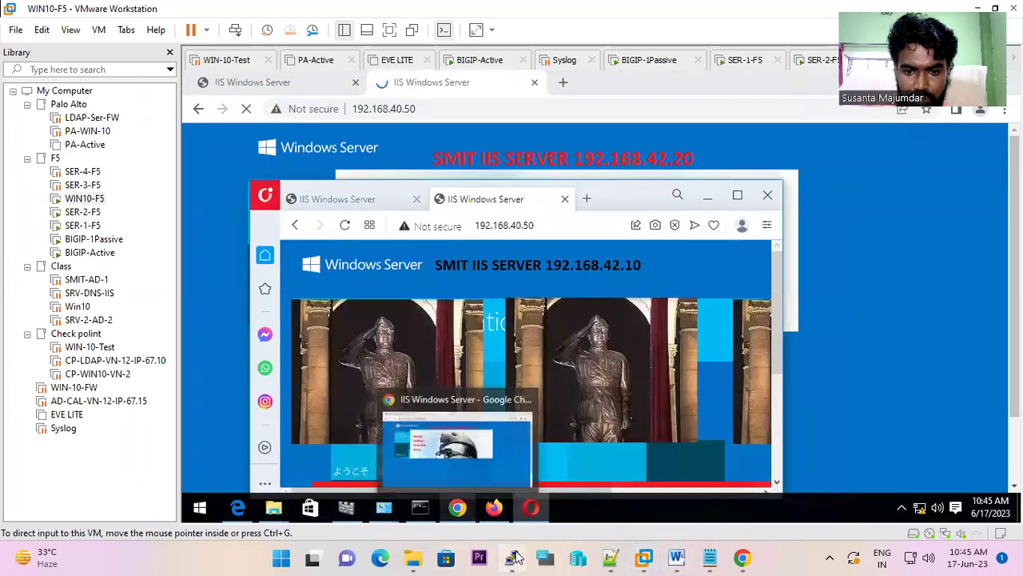
{"action": "left_click", "coordinate": [513, 557]}
- Rerun ss-server-addr 192.168.42.10, now 9 records, and highlight the two tcp rows from 192.168.40.10
{"action": "key", "text": "Up"}
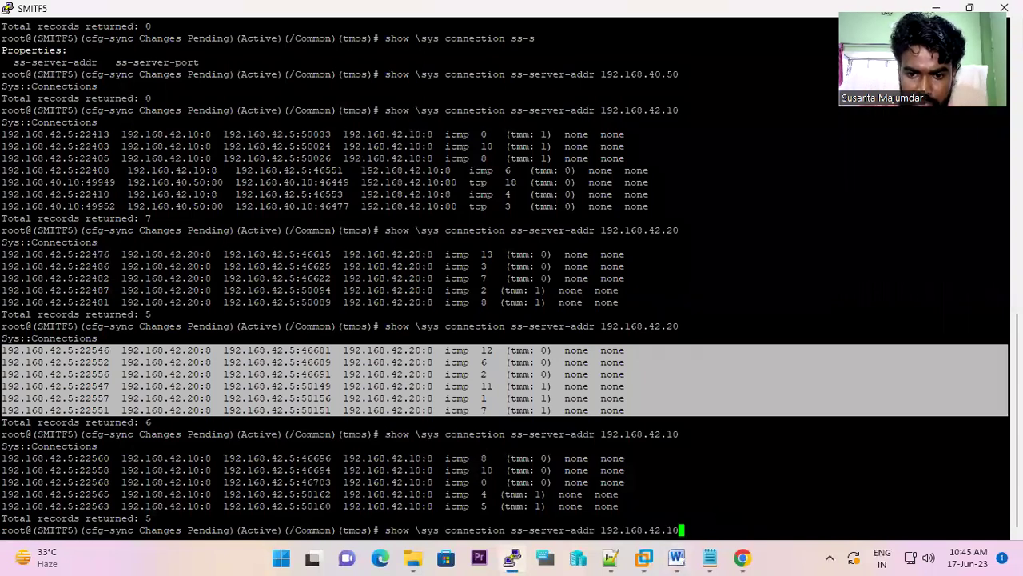
{"action": "key", "text": "Return"}
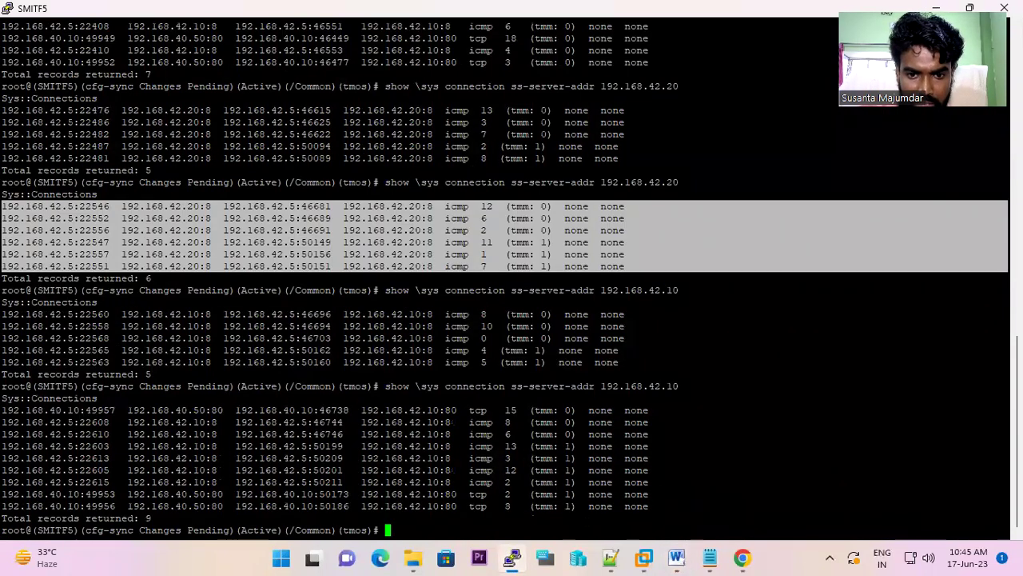
{"action": "left_click_drag", "start_coordinate": [499, 506], "coordinate": [3, 494]}
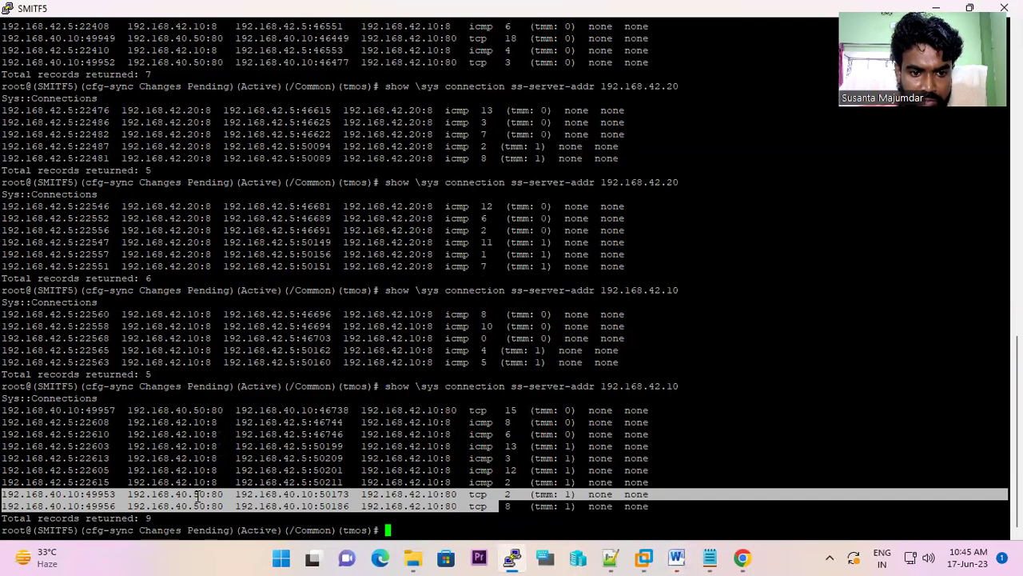
{"action": "left_click", "coordinate": [742, 557]}
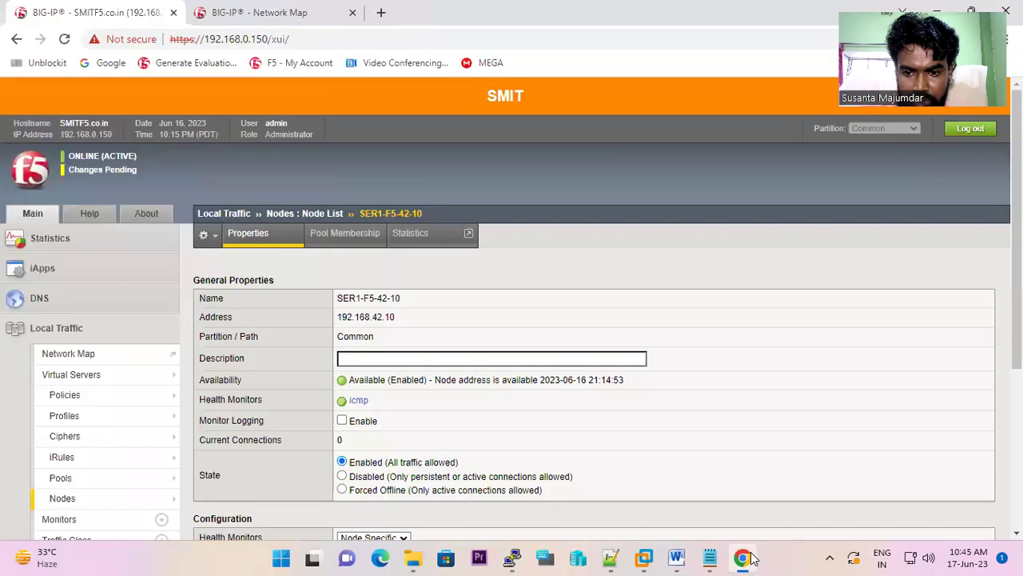
{"action": "right_click", "coordinate": [644, 558]}
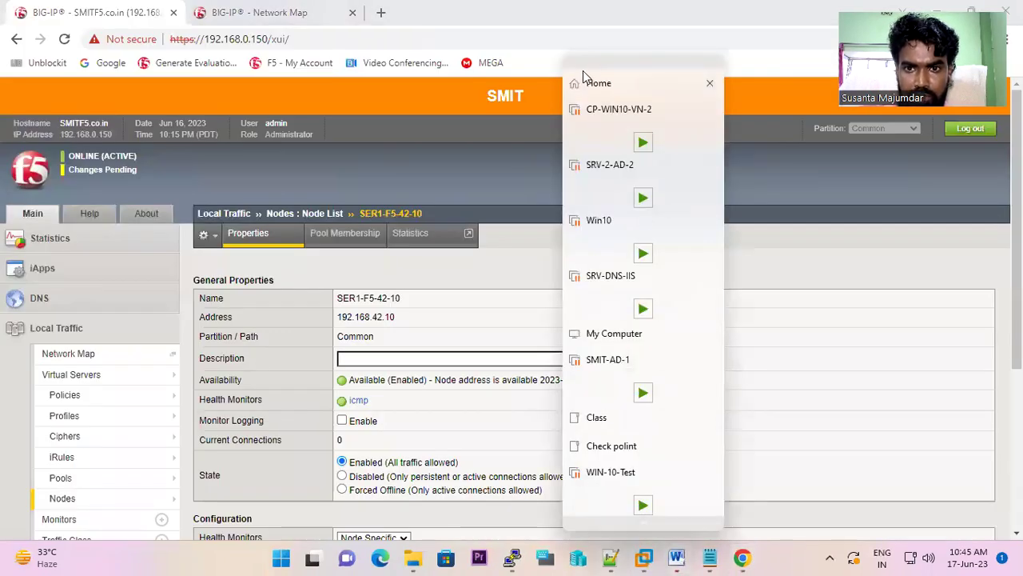